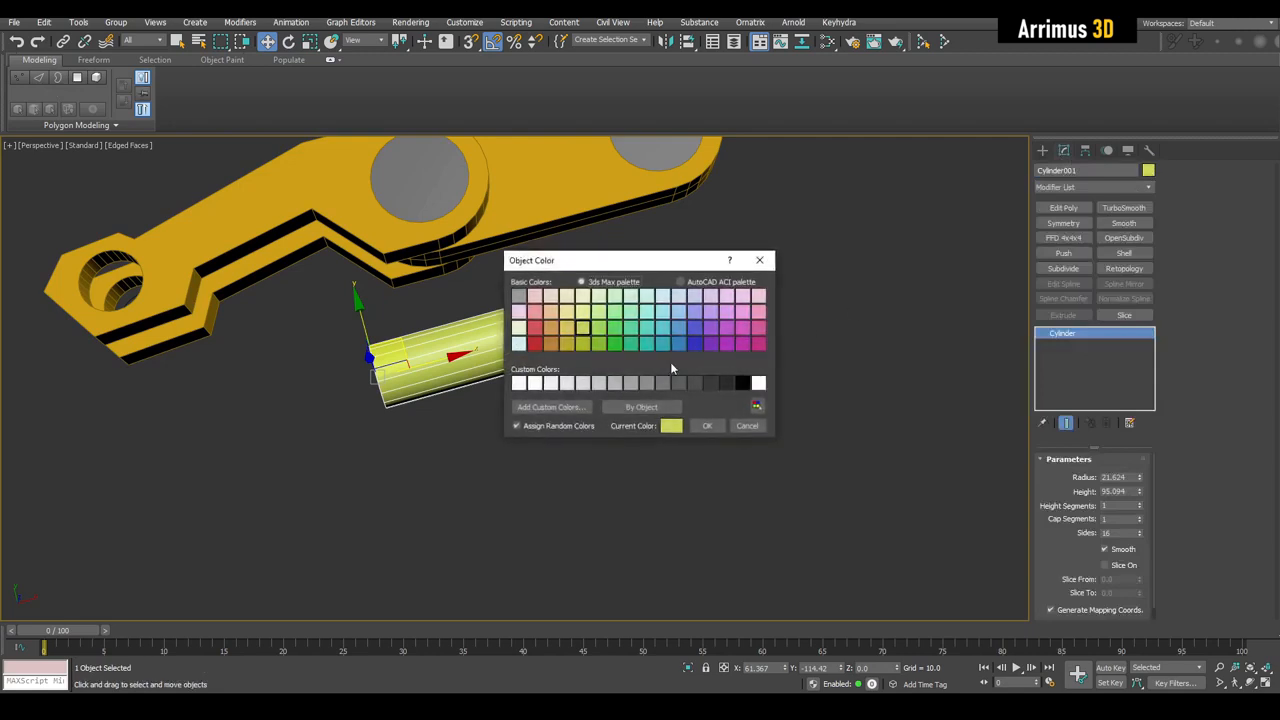
Step: Give the cylinder a darker yellow object color and lengthen it to a height of about 201.6
left_click(705, 425)
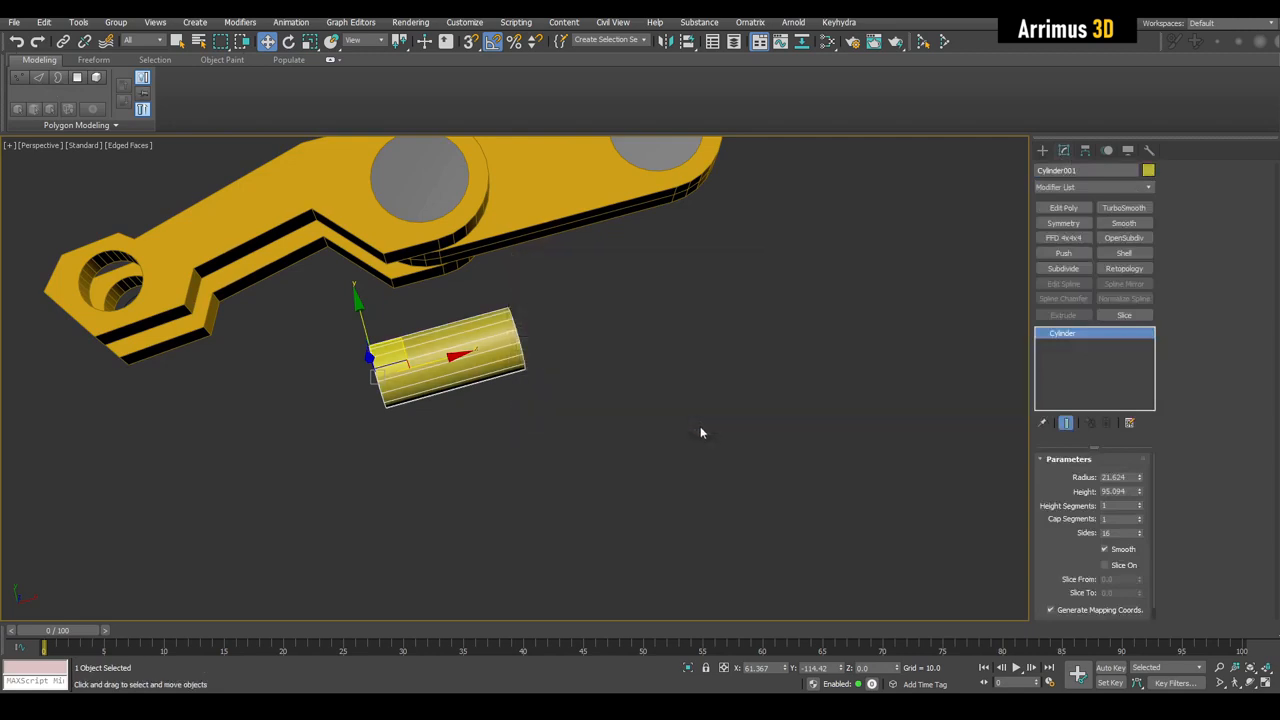
middle_click_drag(580, 350, 668, 345)
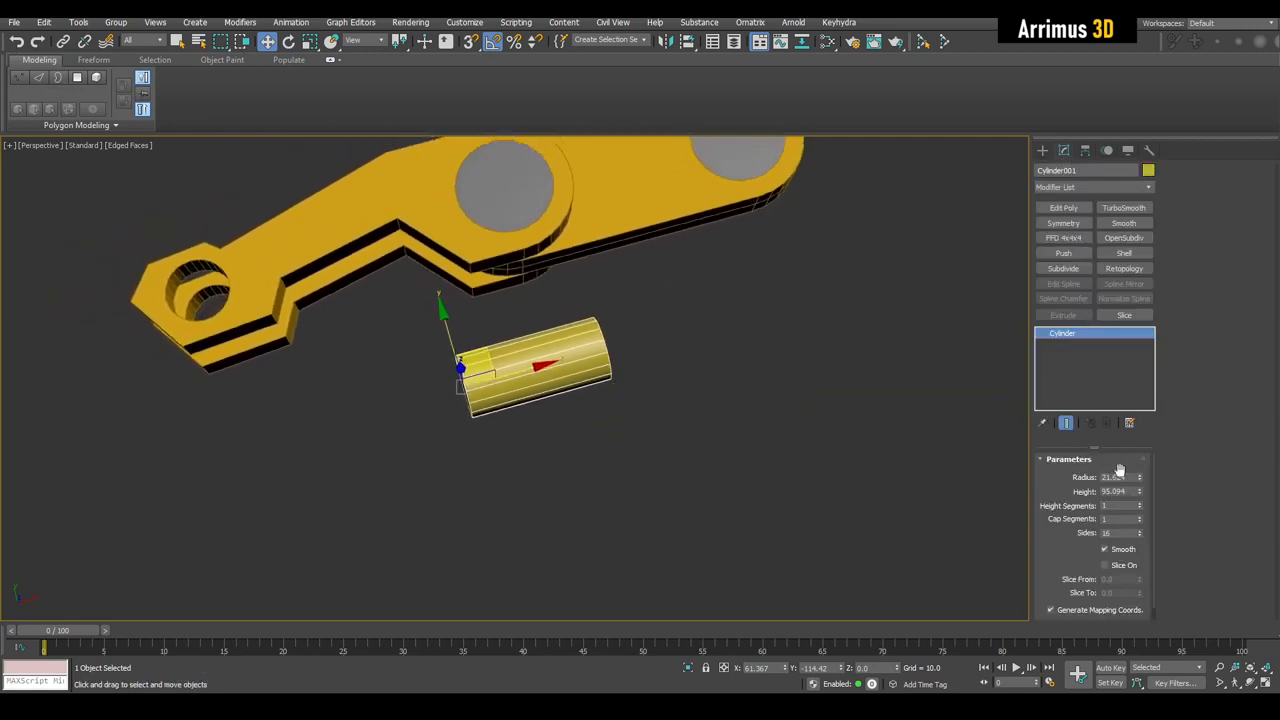
left_click_drag(1140, 497, 1140, 416)
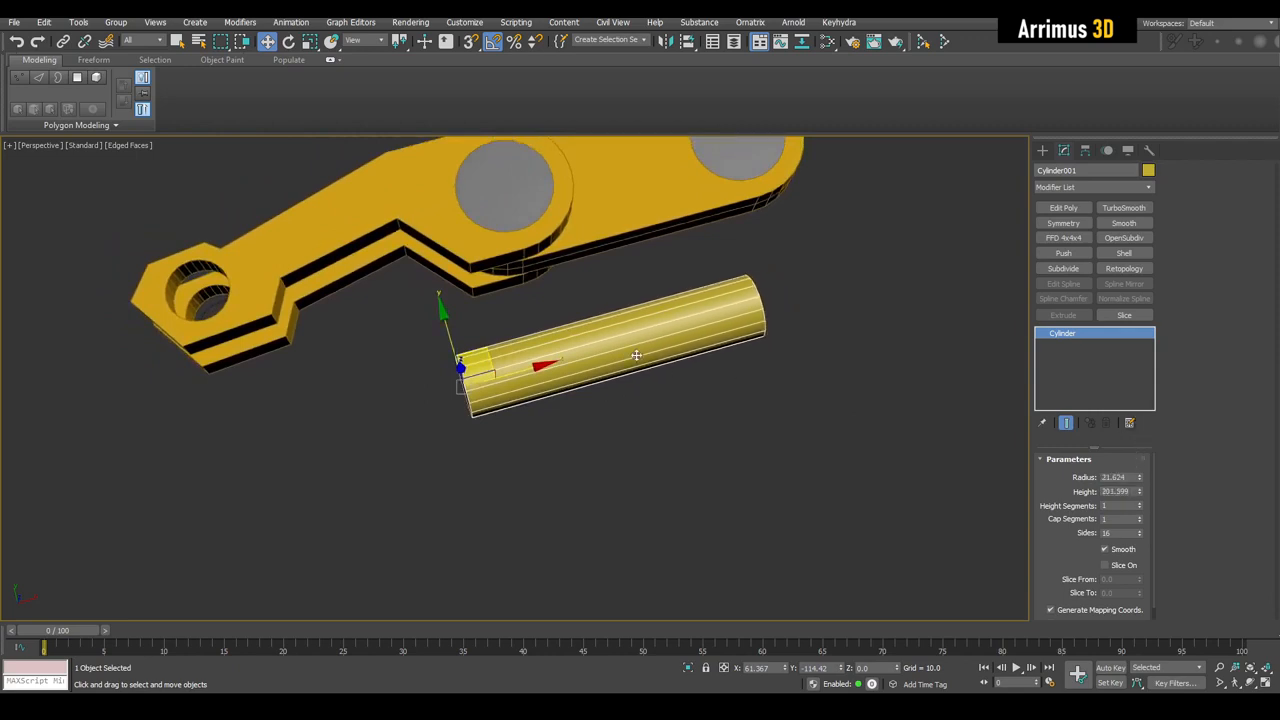
Step: Clone the yellow cylinder as an independent copy and slide it along X to extend from the original's far end
scroll(636, 355, "up", 4)
left_click_drag(629, 371, 631, 372, "shift")
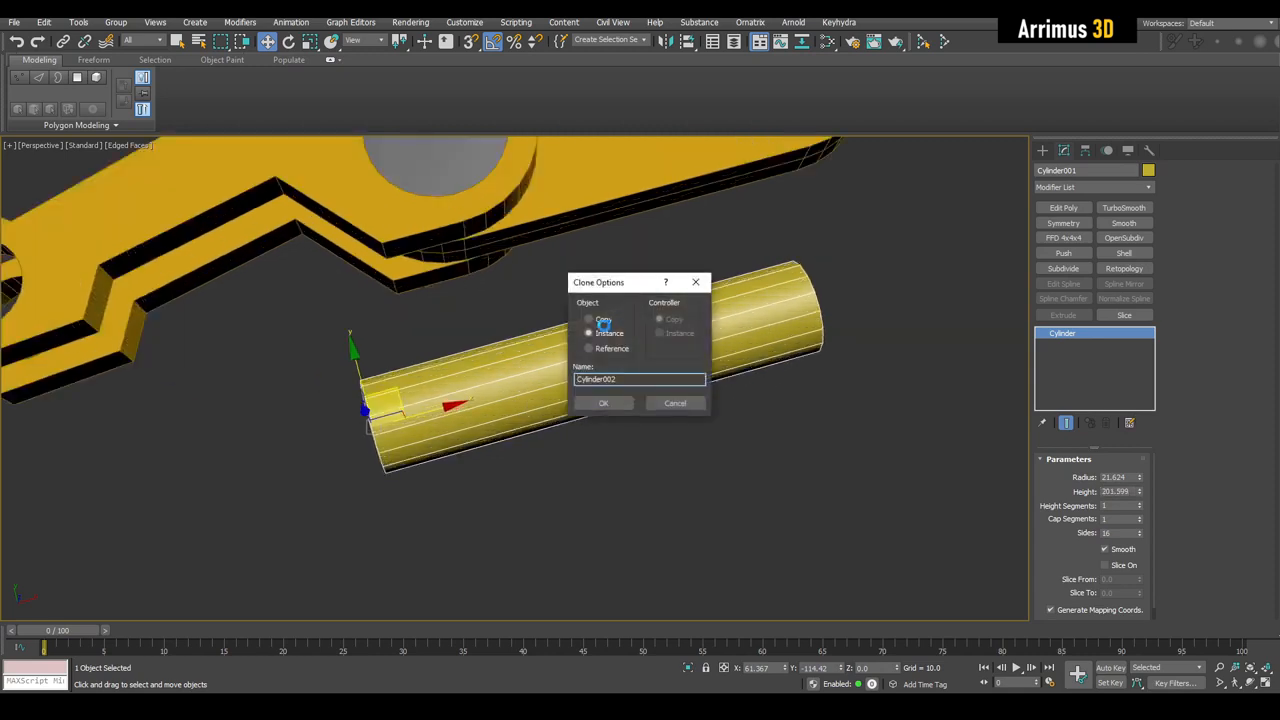
left_click(617, 407)
middle_click_drag(503, 410, 392, 453)
left_click_drag(327, 450, 736, 362)
middle_click_drag(736, 362, 623, 376, "alt")
Step: Reduce the copied cylinder's radius to about 12.7 and give it a gray object color
left_click_drag(1141, 484, 1138, 505)
left_click(1148, 171)
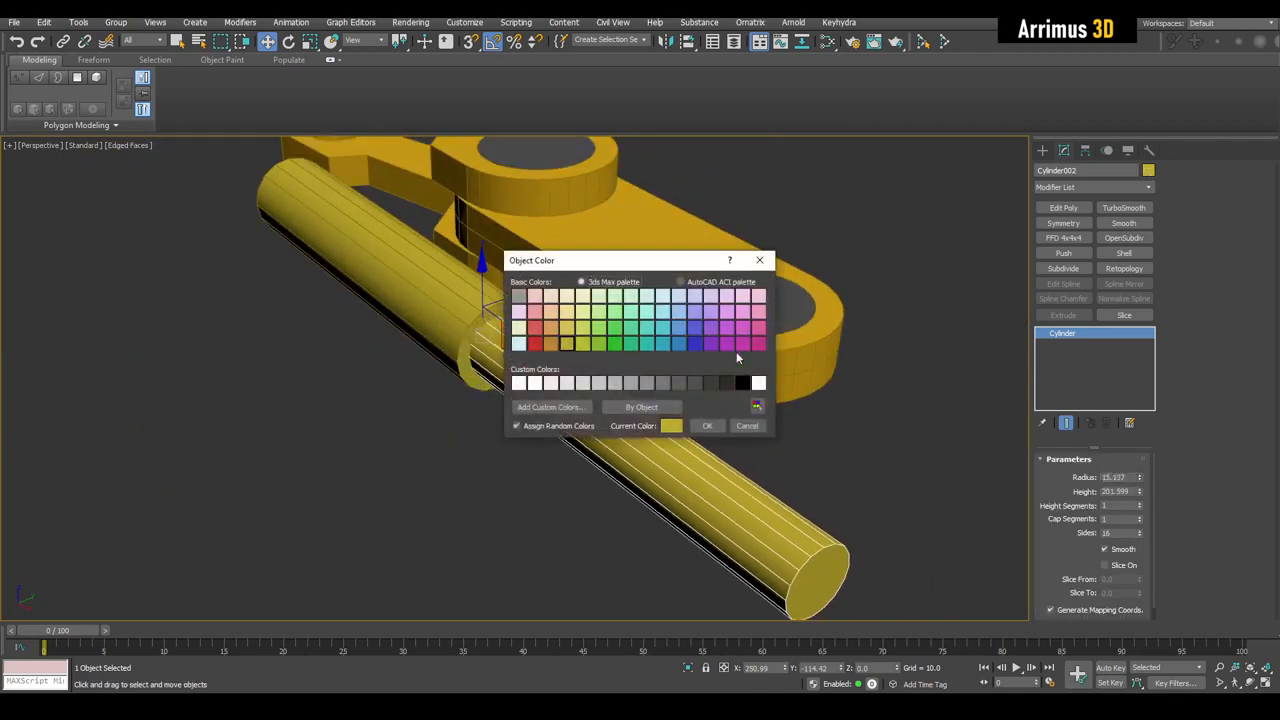
left_click(705, 427)
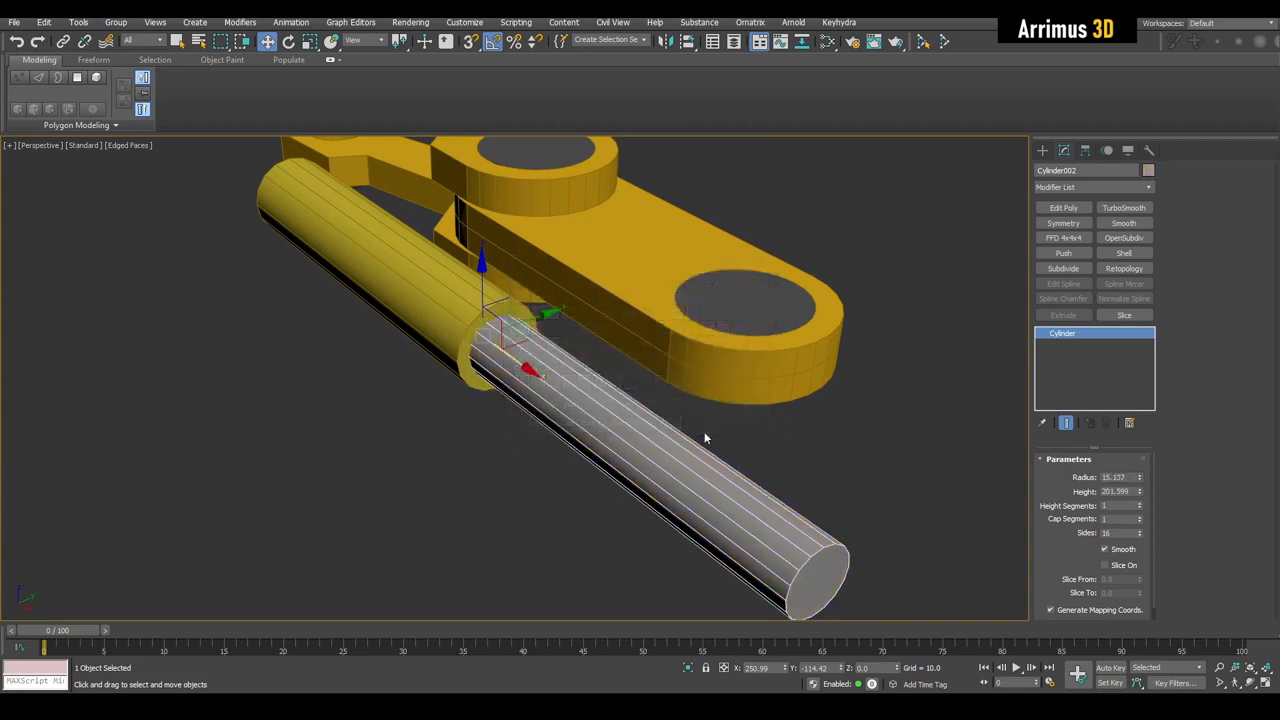
left_click_drag(1141, 480, 1137, 485)
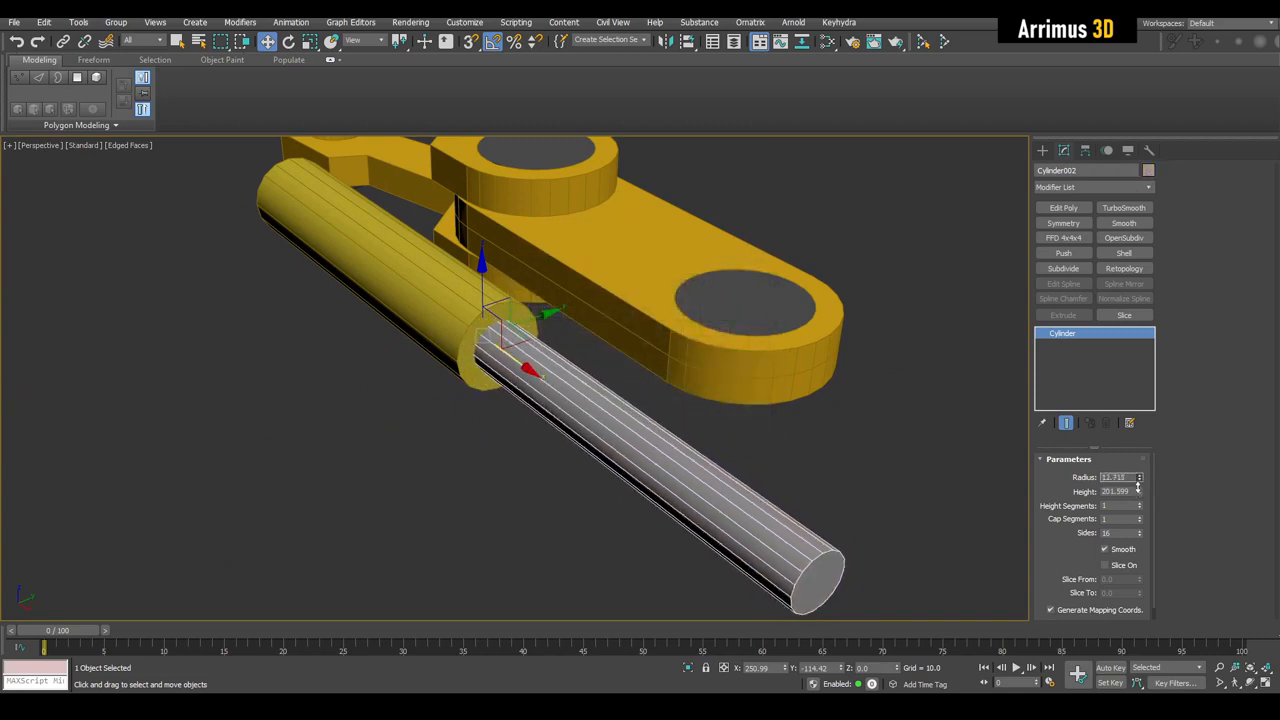
Step: Convert the yellow cylinder for polygon editing with an Edit Poly modifier and select both of its end caps
left_click(449, 300)
middle_click_drag(449, 300, 480, 324)
scroll(480, 324, "up", 2)
key("e")
middle_click_drag(722, 252, 718, 286)
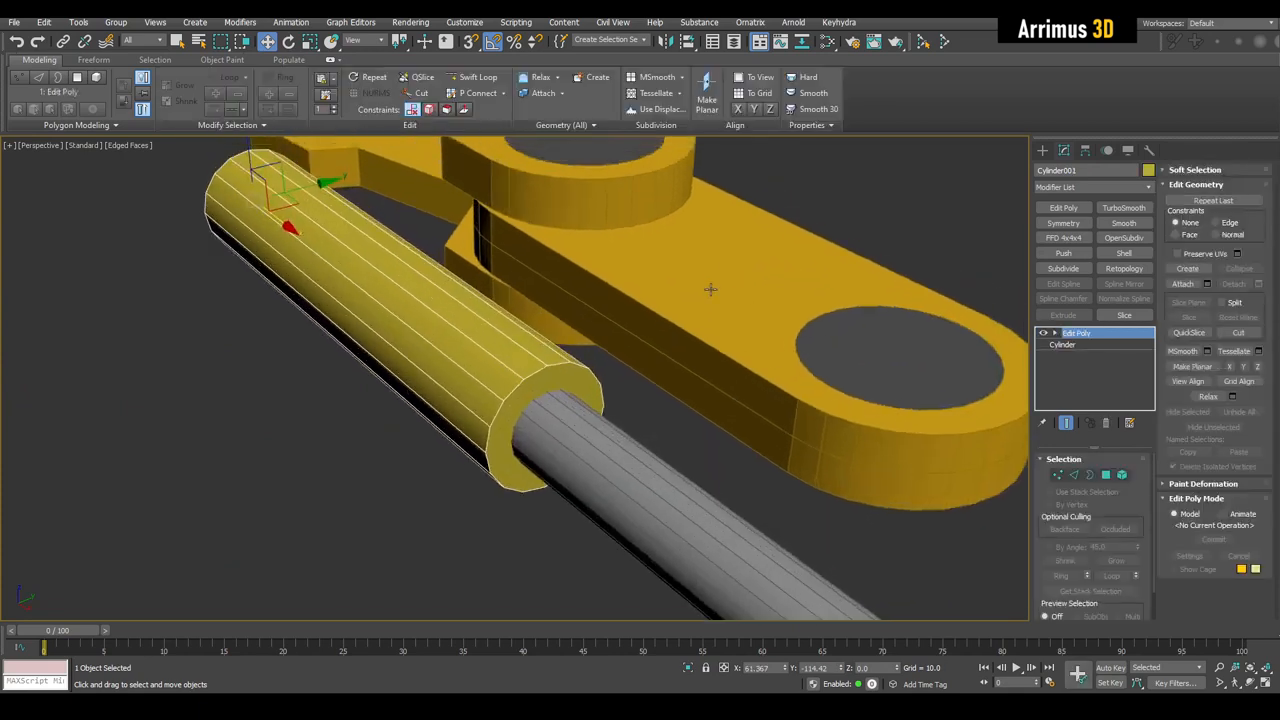
key("4")
left_click(552, 386)
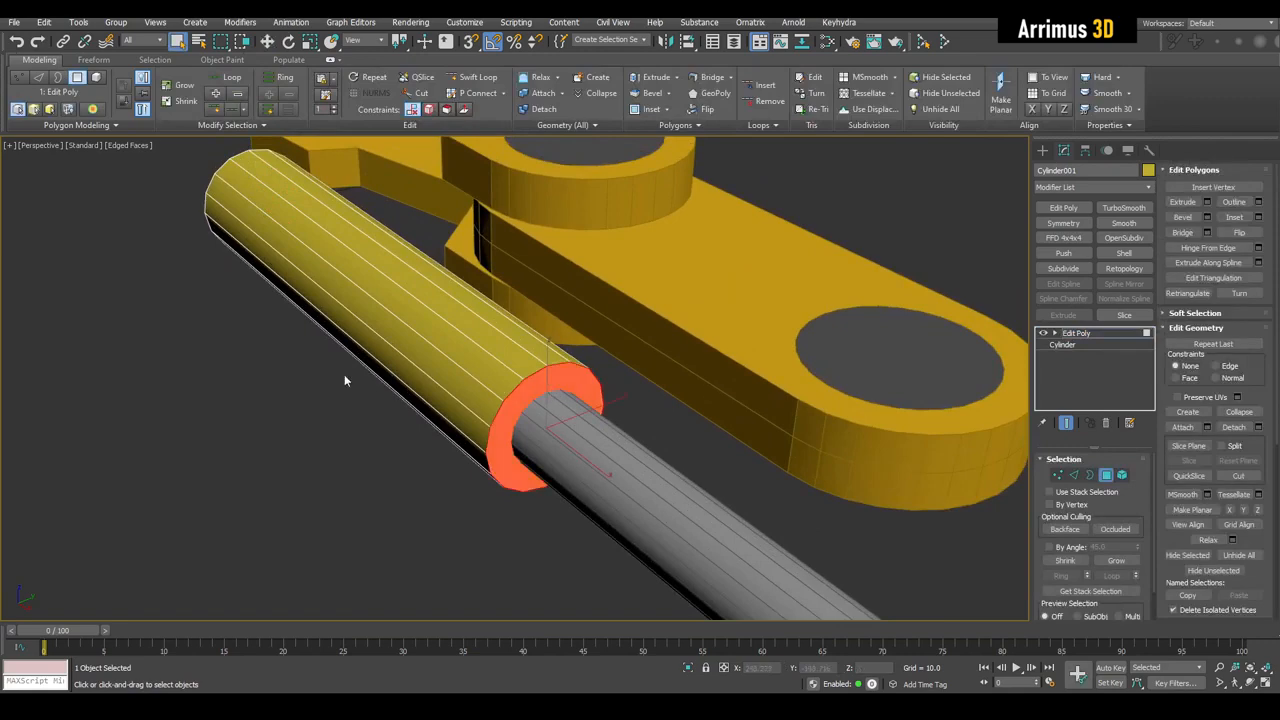
middle_click_drag(344, 376, 440, 348, "alt")
left_click(147, 386)
middle_click_drag(569, 341, 492, 328, "alt")
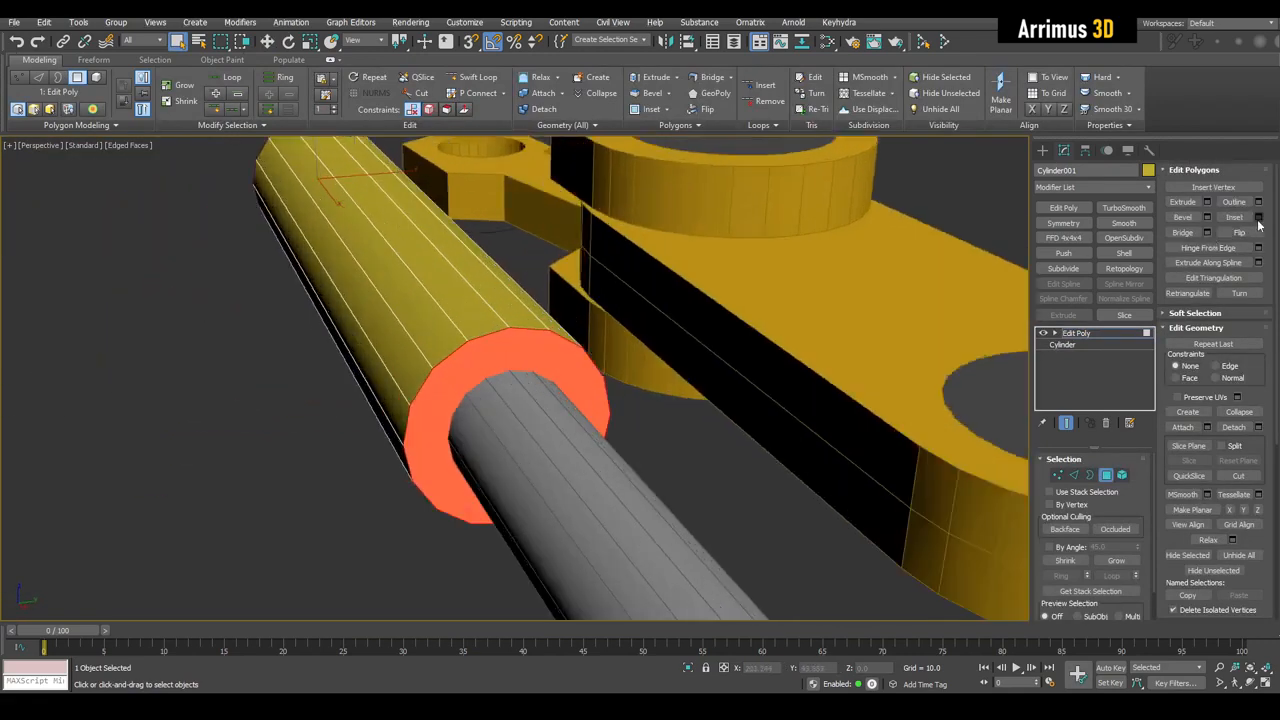
Step: Inset both end caps by scaling to just outside the gray rod's diameter, and bridge them to hollow out the cylinder
key("r")
middle_click_drag(346, 175, 343, 221)
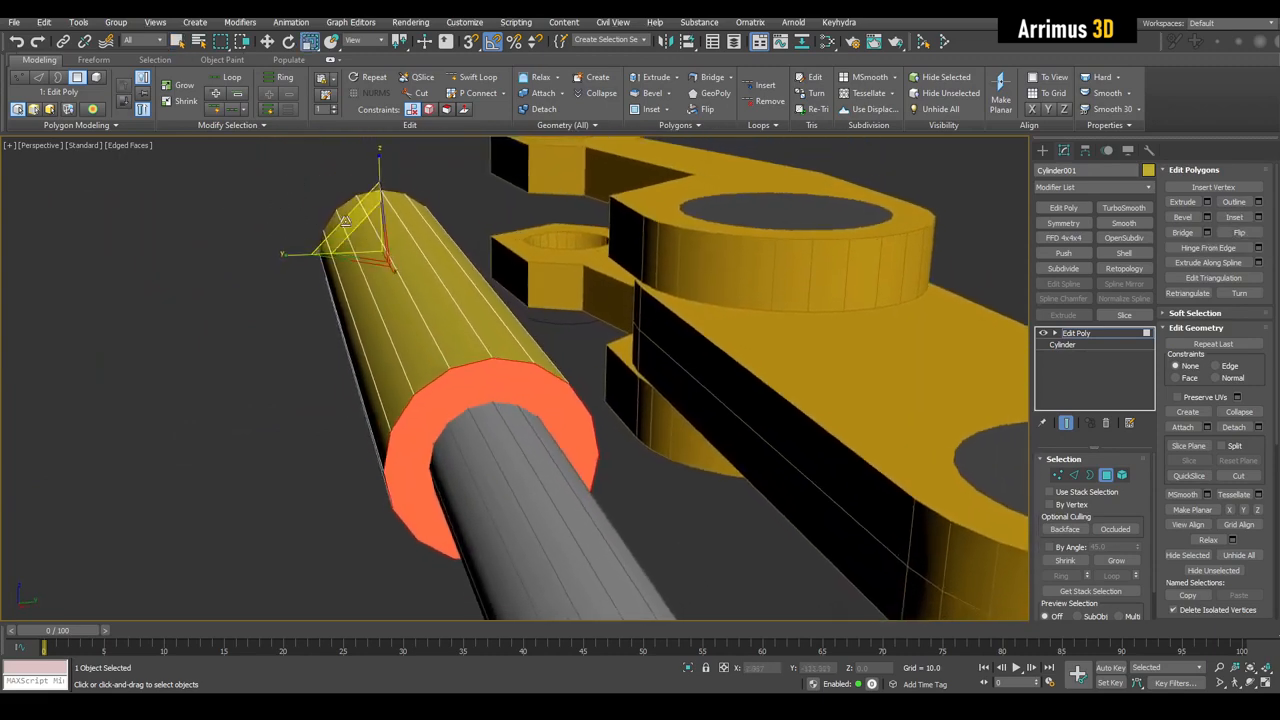
left_click_drag(345, 220, 368, 290)
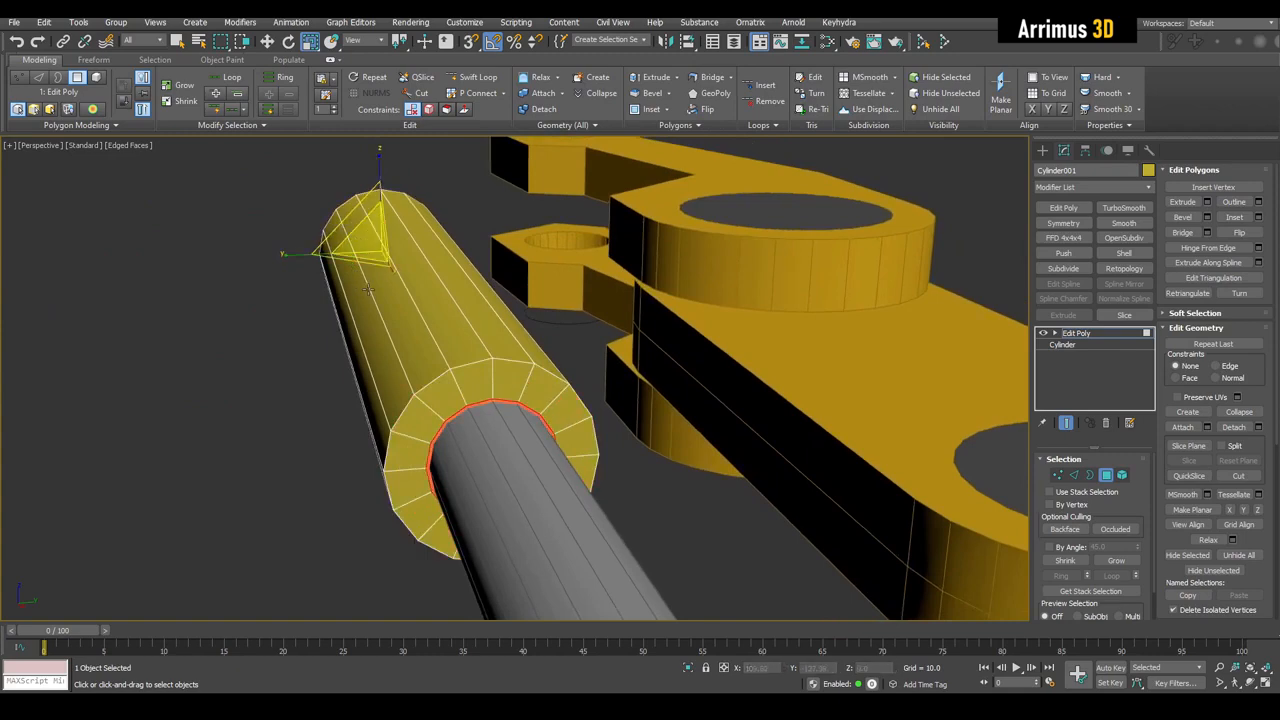
left_click(1197, 235)
left_click(1072, 333)
key("q")
Step: Test sliding the gray rod into the hollow tube along X in see-through display, and cancel the move
middle_click_drag(400, 385, 572, 363, "alt")
key("alt+x")
scroll(553, 389, "down", 2)
left_click(841, 354)
middle_click_drag(836, 354, 666, 363)
scroll(680, 362, "down", 3)
key("w")
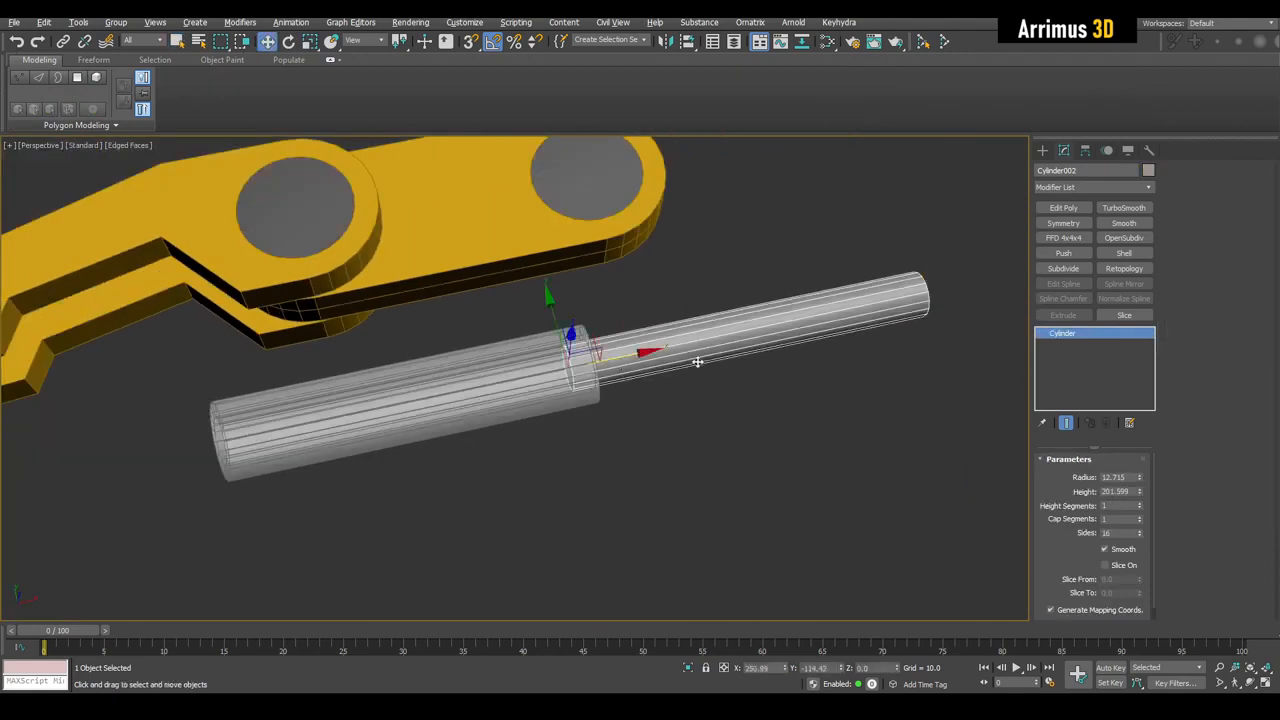
left_click_drag(643, 354, 324, 409)
right_click(324, 409)
key("q")
left_click(493, 383)
key("alt+x")
left_click(609, 428)
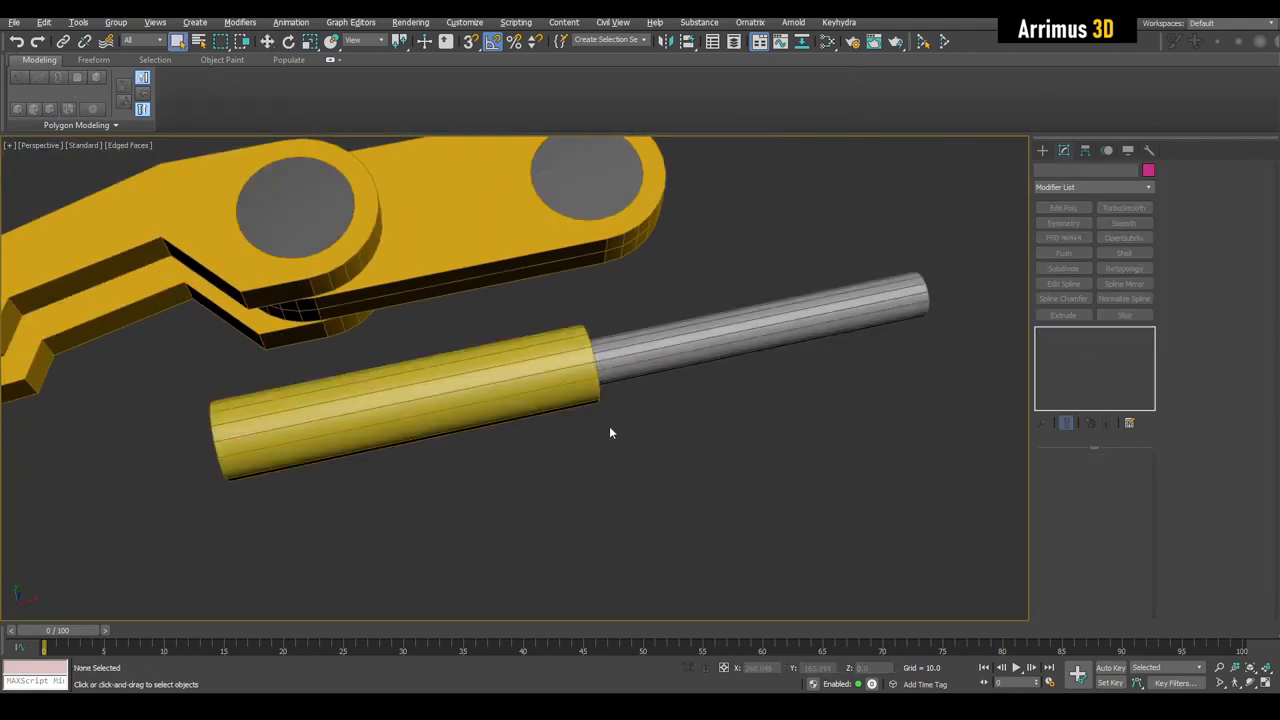
Step: Add a second Edit Poly modifier to the yellow tube and insert a Swift Loop inside the bore near the end opposite the rod
middle_click_drag(404, 402, 625, 343)
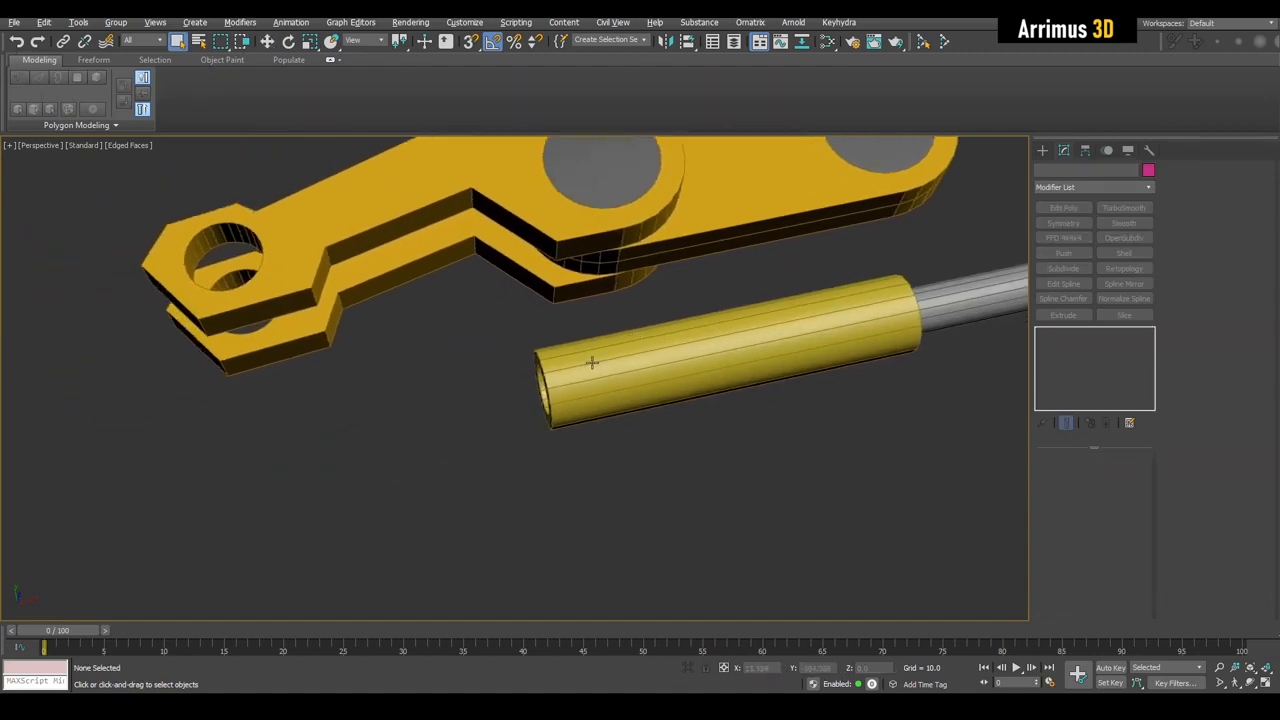
left_click(591, 363)
scroll(571, 383, "up", 4)
middle_click_drag(571, 383, 626, 355, "alt")
key("shift+e")
scroll(598, 310, "up", 4)
key("1")
key("alt+1")
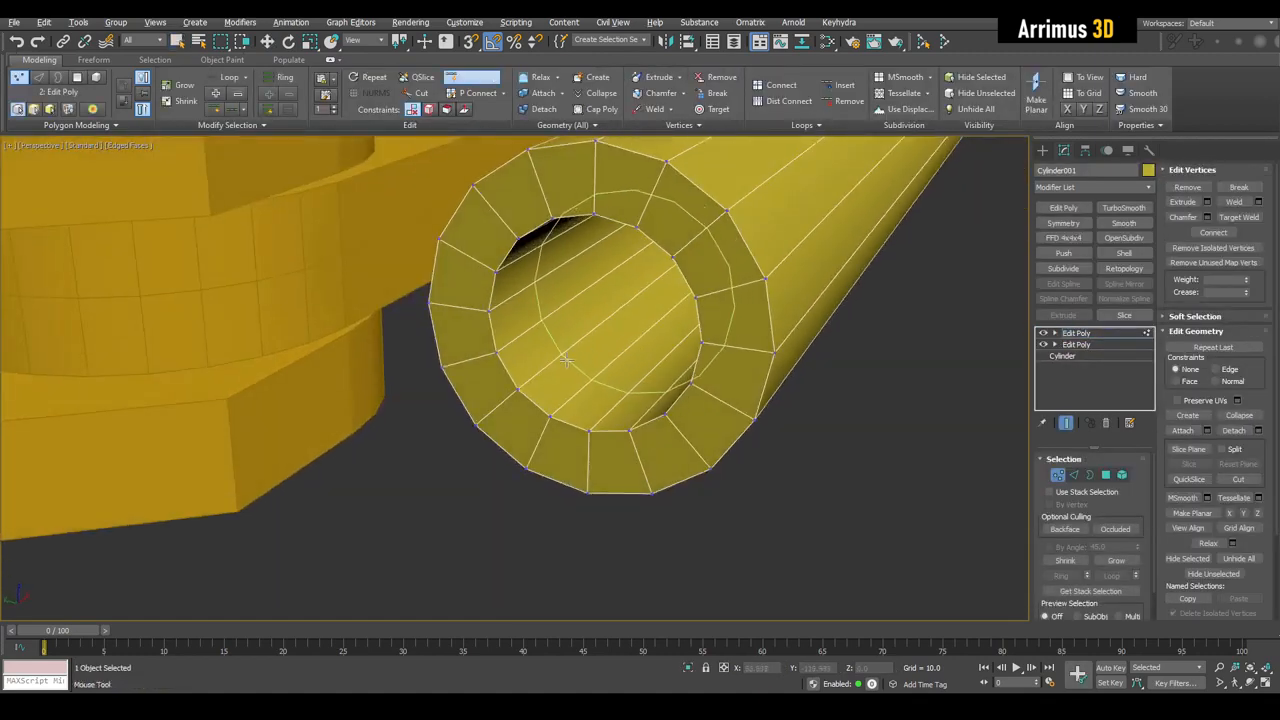
left_click(602, 330)
key("w")
Step: Select the band of bore polygons between the new loop and the tube's end, and extrude it inward by scaling
key("4")
left_click(556, 371)
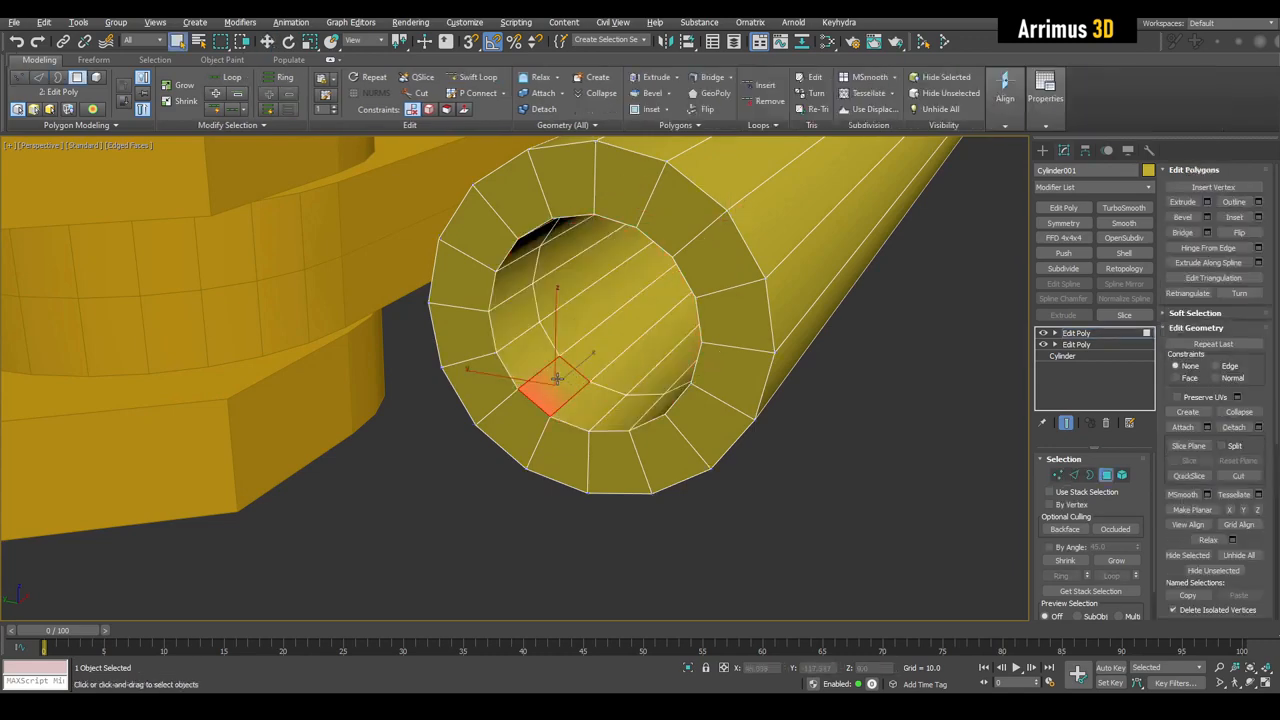
scroll(563, 371, "up", 3)
middle_click_drag(574, 397, 553, 345, "alt")
left_click(508, 357, "shift")
scroll(500, 363, "down", 3)
key("r")
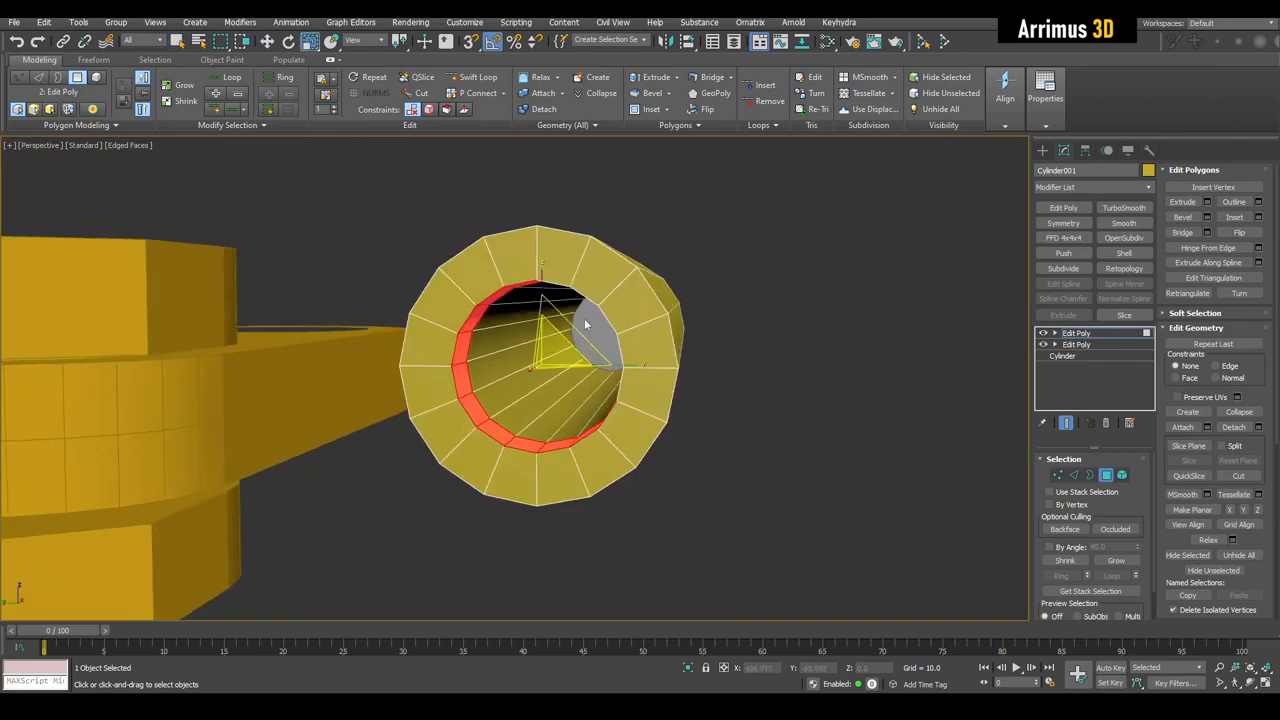
left_click_drag(586, 325, 527, 385)
middle_click_drag(527, 385, 511, 398, "alt")
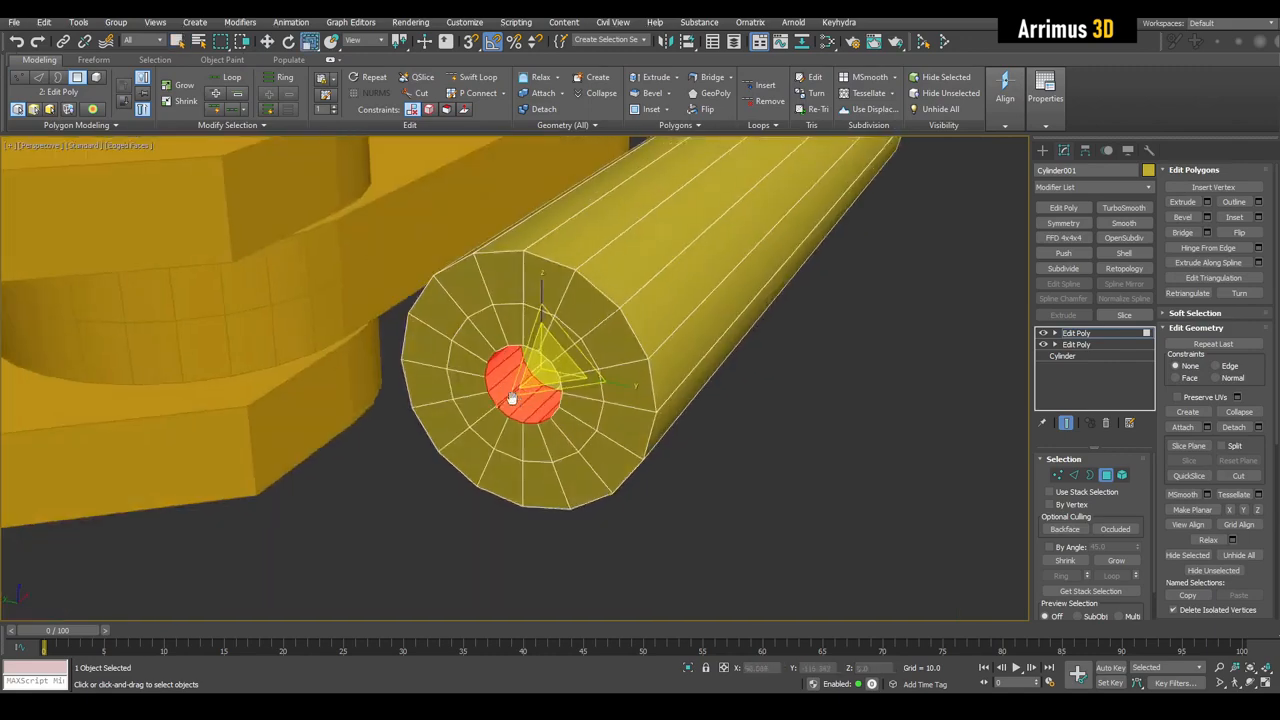
Step: Delete the selected inner polygons and bridge the opposite edges of the bore to close it with parallel strips
key("q")
scroll(505, 397, "up", 5)
key("Delete")
mouse_move(560, 292)
middle_mouse_down("alt")
mouse_move(606, 370)
mouse_move(592, 398)
mouse_move(581, 399)
mouse_move(588, 332)
mouse_move(573, 278)
middle_mouse_up("alt")
key("2")
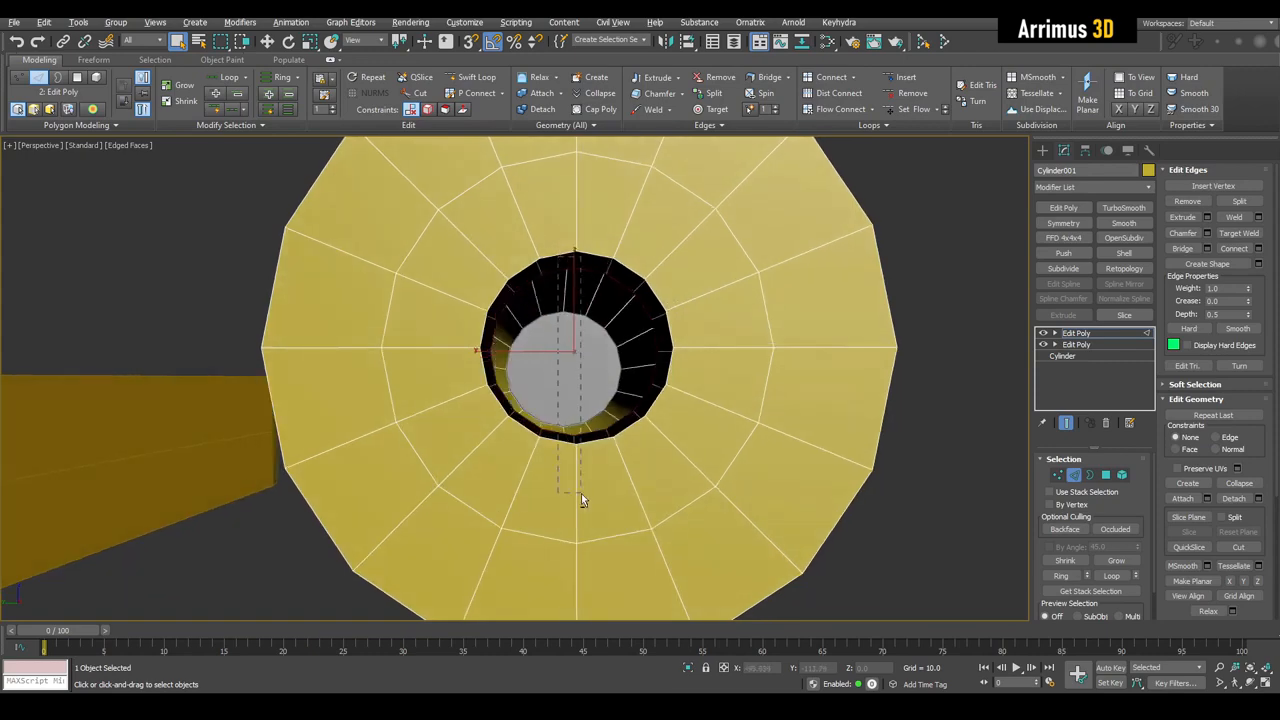
left_click_drag(581, 493, 583, 493, "alt")
key("ctrl+shift+b")
left_click(639, 397)
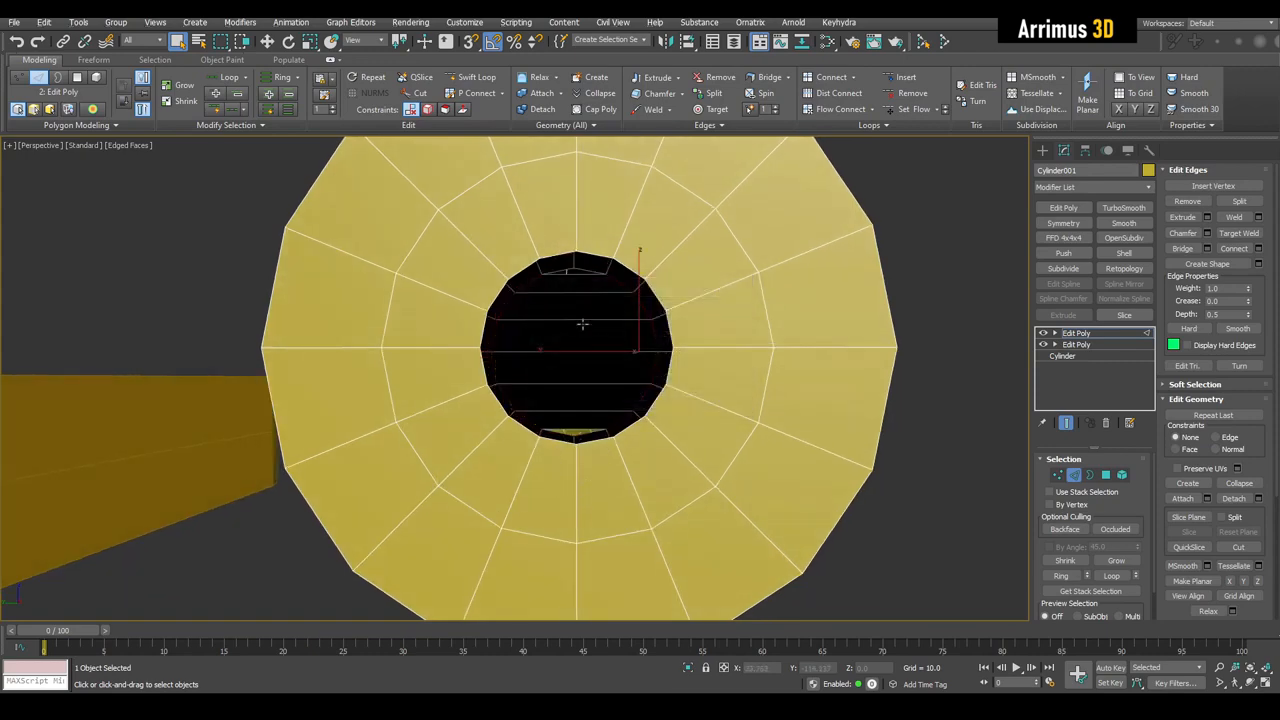
Step: Connect the bridged strip edges with one segment running through the middle of the inner cap
left_click(589, 320)
middle_click_drag(589, 320, 591, 337, "alt")
key("alt+r")
key("ctrl+shift+e")
left_click(638, 369)
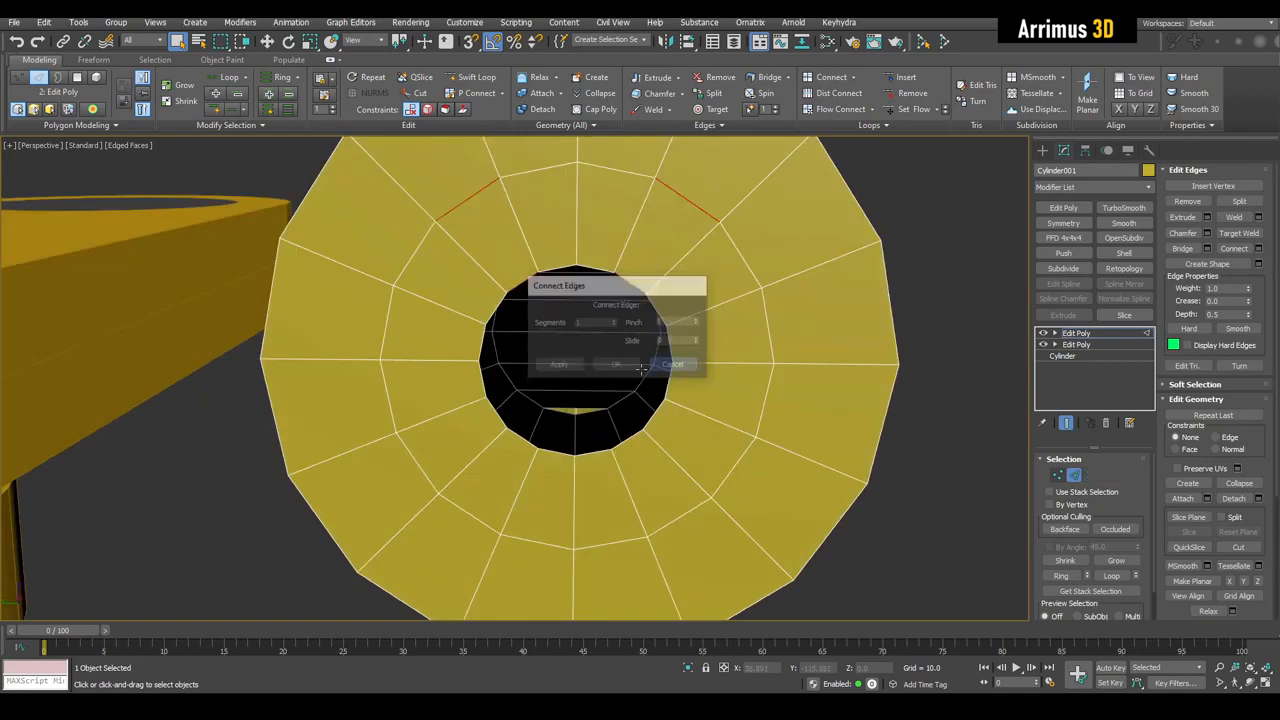
scroll(594, 366, "up", 3)
key("ctrl+shift+e")
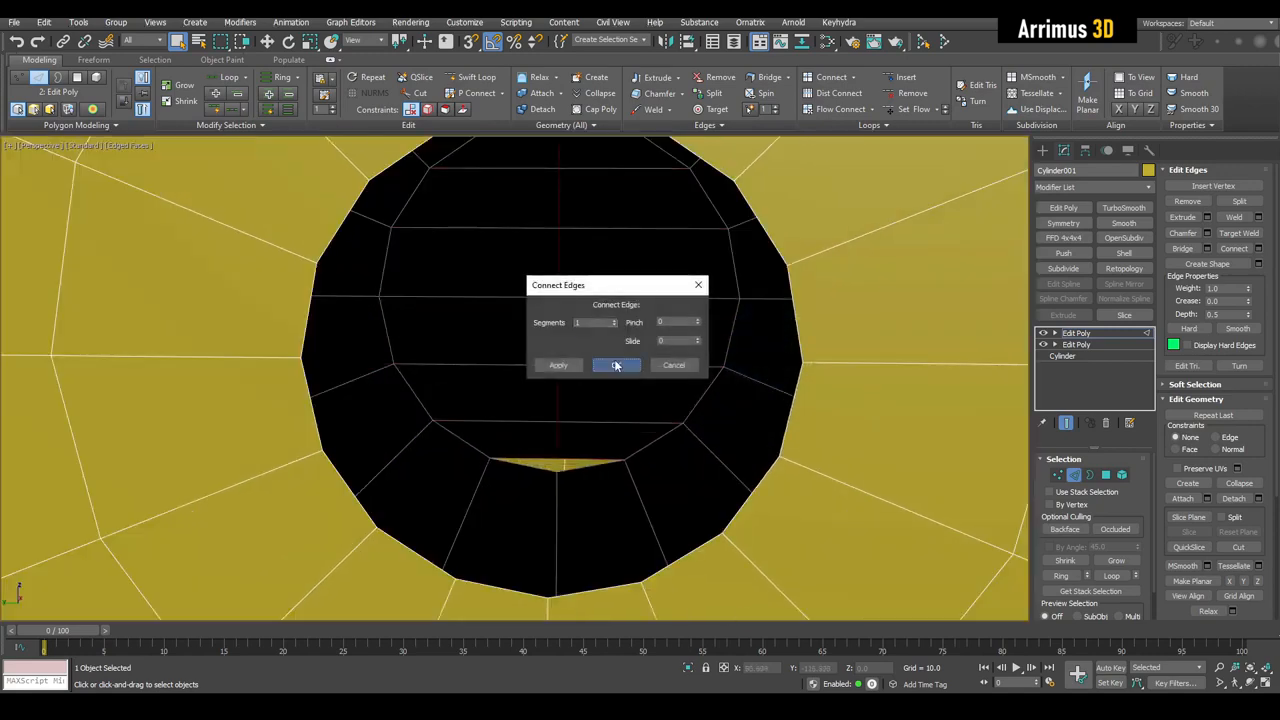
left_click(616, 365)
Step: Target weld the inner cap's middle vertices to the rim vertices at both ends of the connecting line
key("1")
key("ctrl+shift+w")
left_click(558, 459)
left_click(556, 472)
right_click(558, 291)
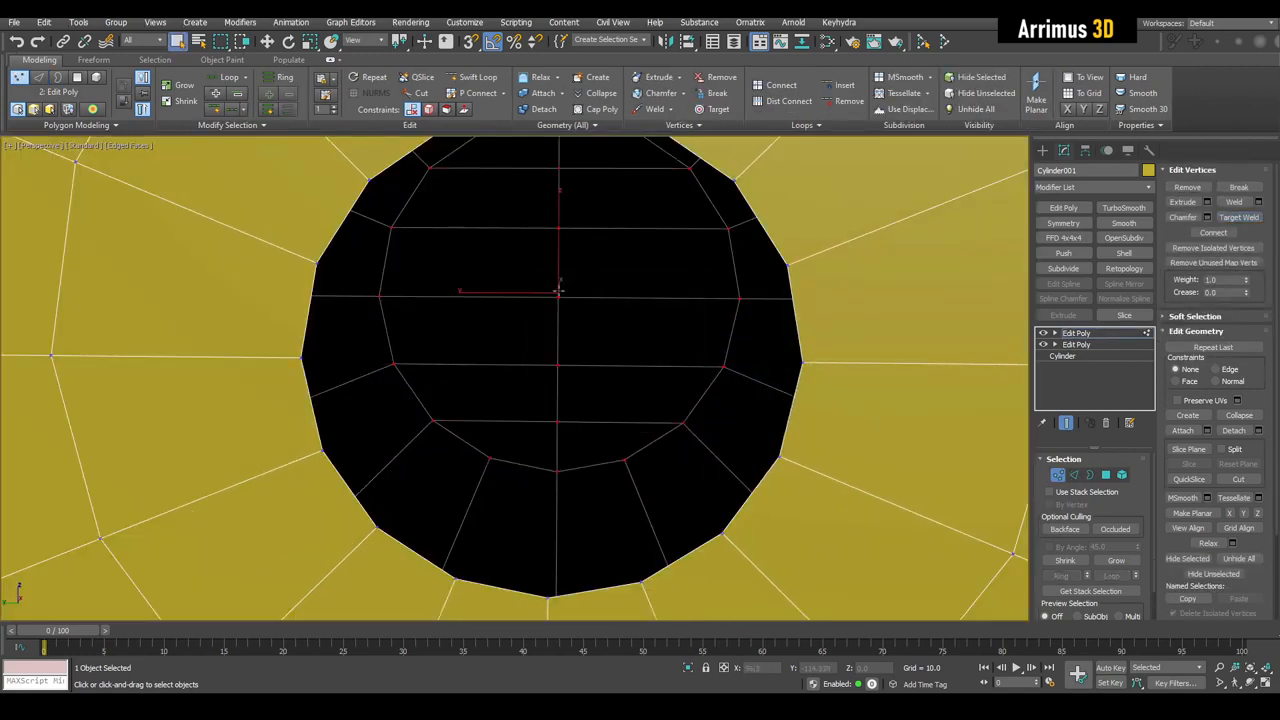
middle_click_drag(558, 291, 522, 340, "alt")
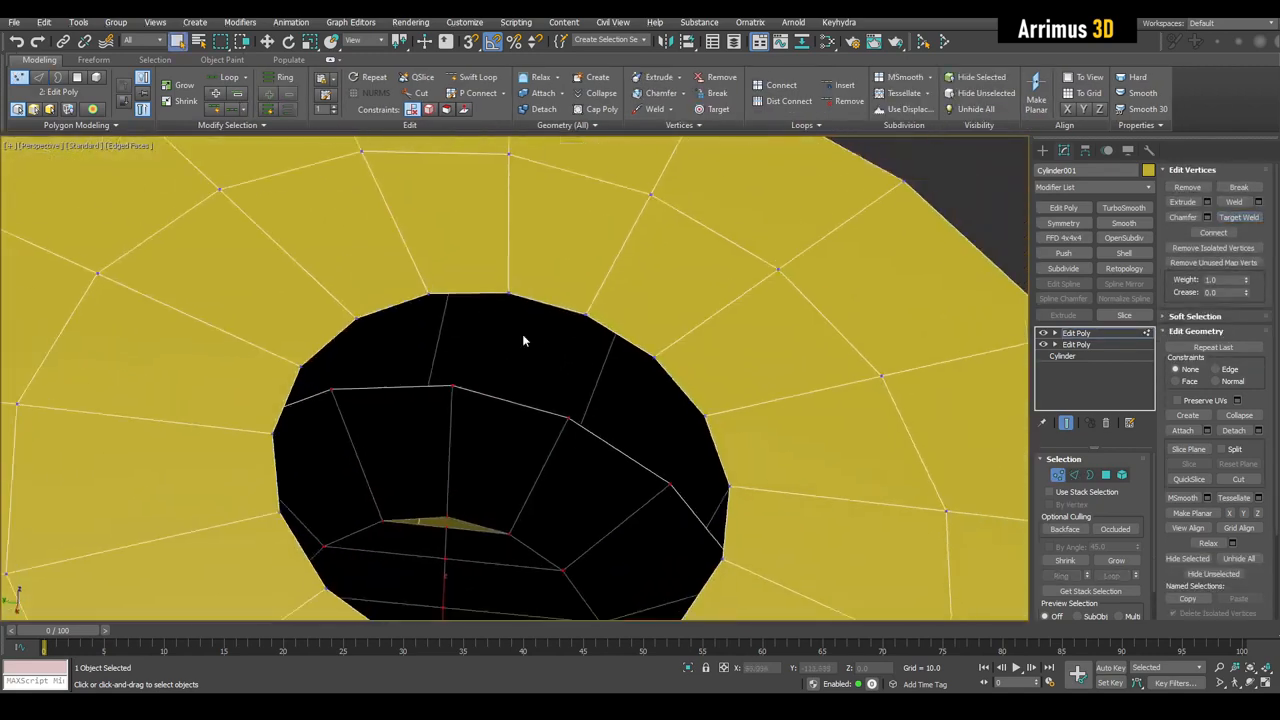
left_click(449, 514)
right_click(474, 461)
middle_click_drag(474, 461, 494, 492, "alt")
Step: Clone the inner cap polygons to an element outside the tube's end and flip the cloned disc's faces
key("4")
scroll(520, 380, "down", 4)
middle_click_drag(566, 354, 591, 389, "alt")
key("w")
key("alt+x")
key("alt+x")
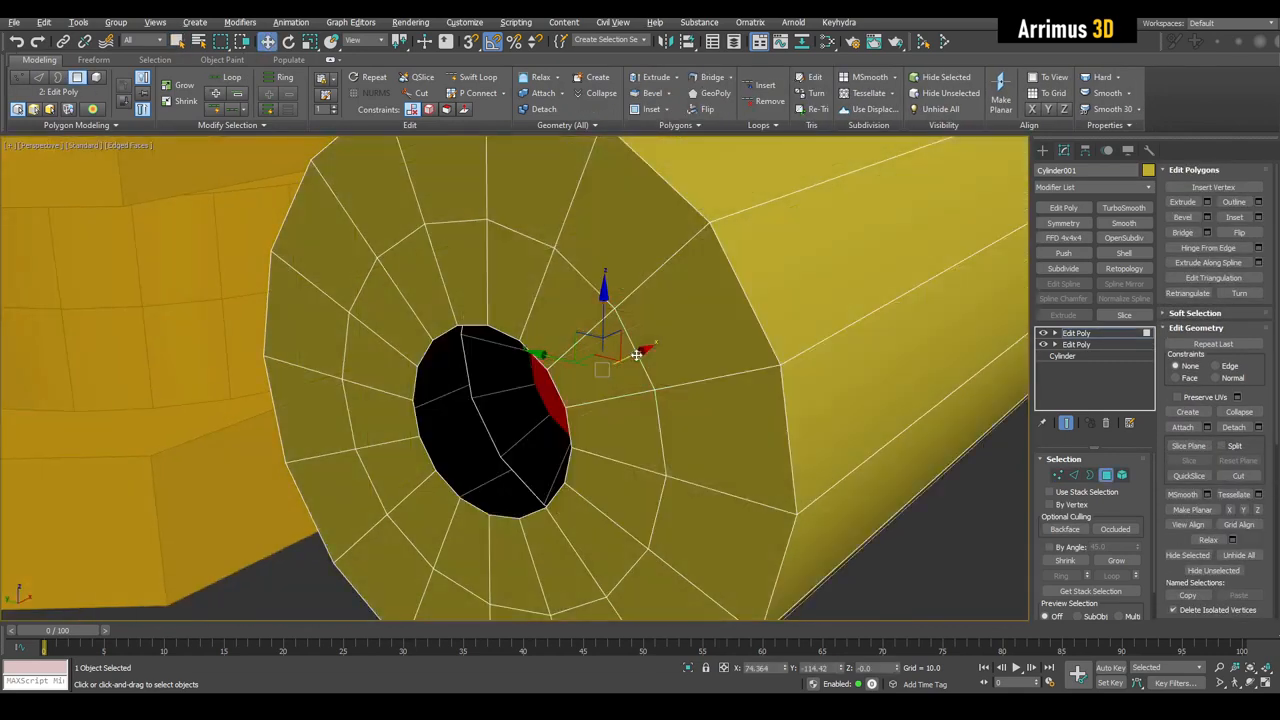
scroll(636, 355, "down", 4)
scroll(588, 389, "up", 4)
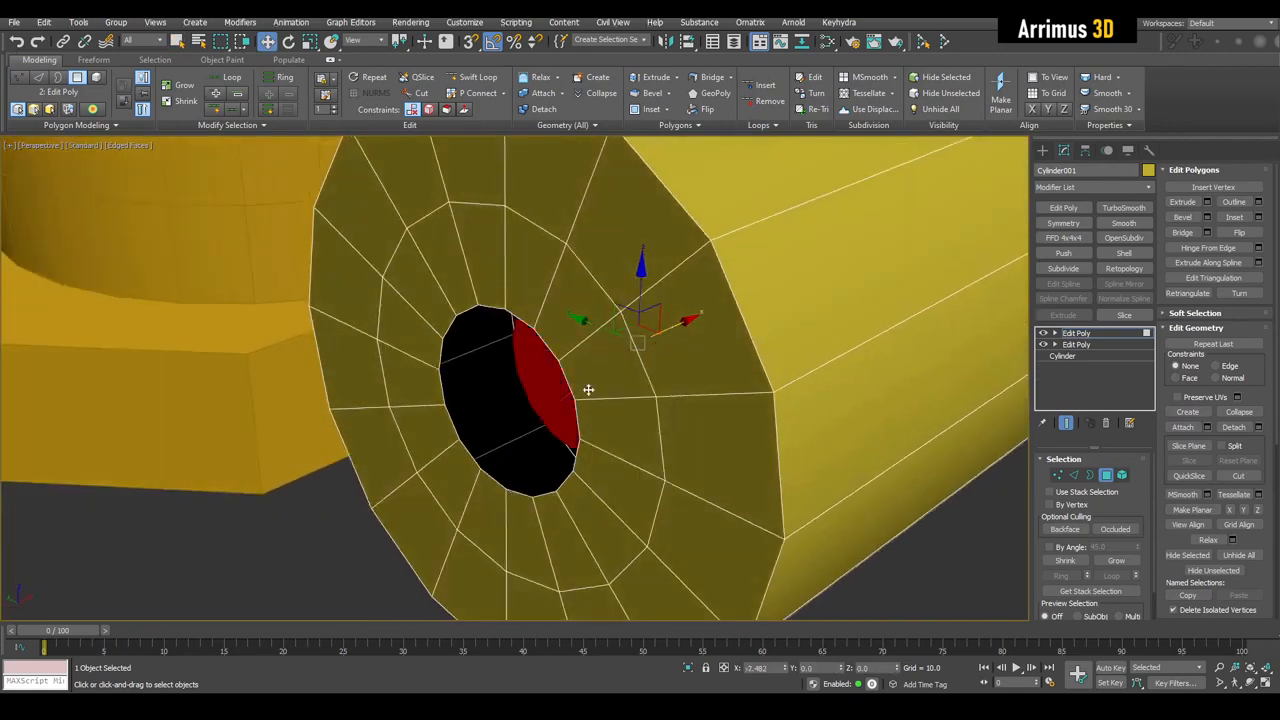
left_click_drag(588, 389, 484, 451, "shift")
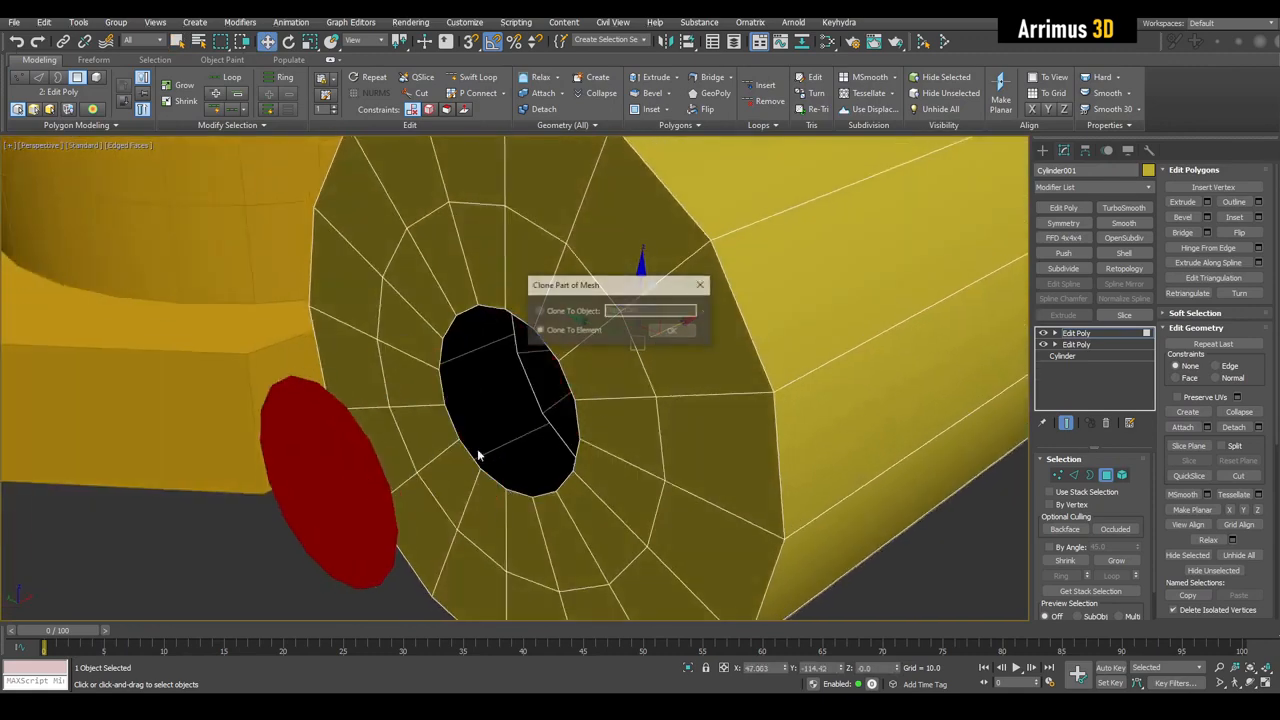
left_click(673, 331)
left_click(1226, 235)
Step: Turn on vertex snapping and move the cloned disc's vertices onto the rim of the tube's end opening
middle_click_drag(523, 422, 552, 409)
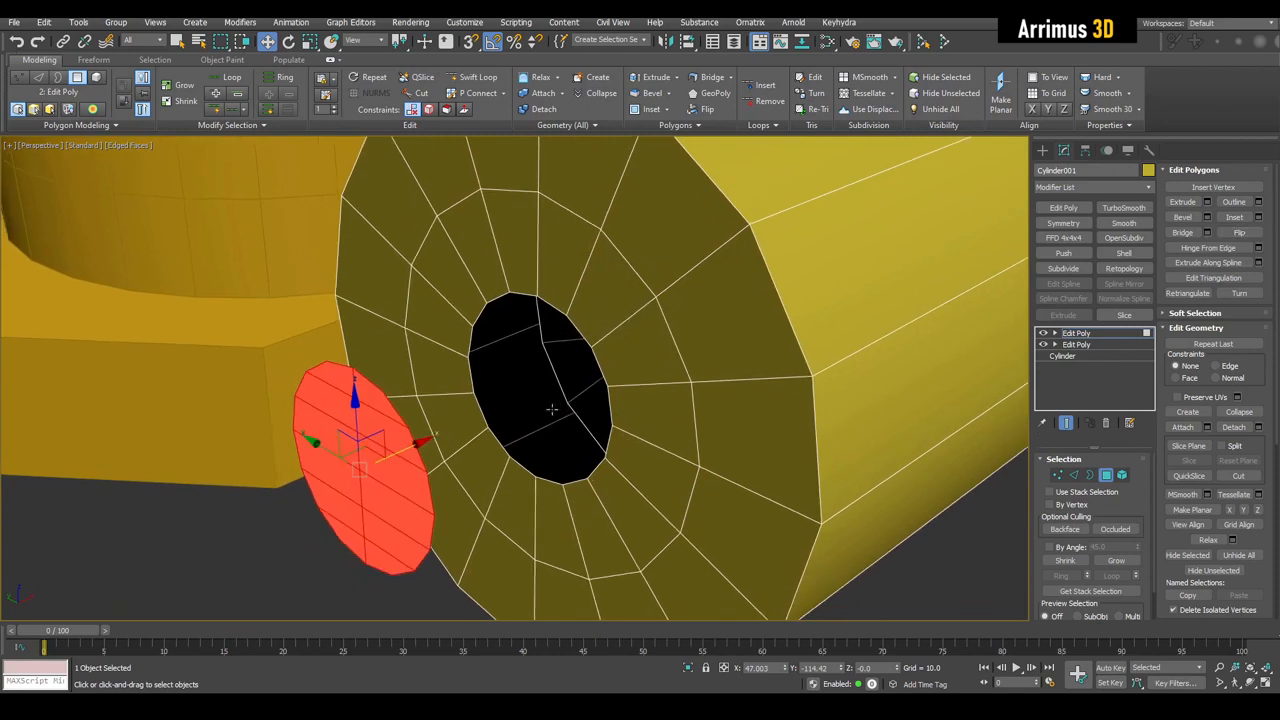
left_click(470, 41)
right_click(470, 41)
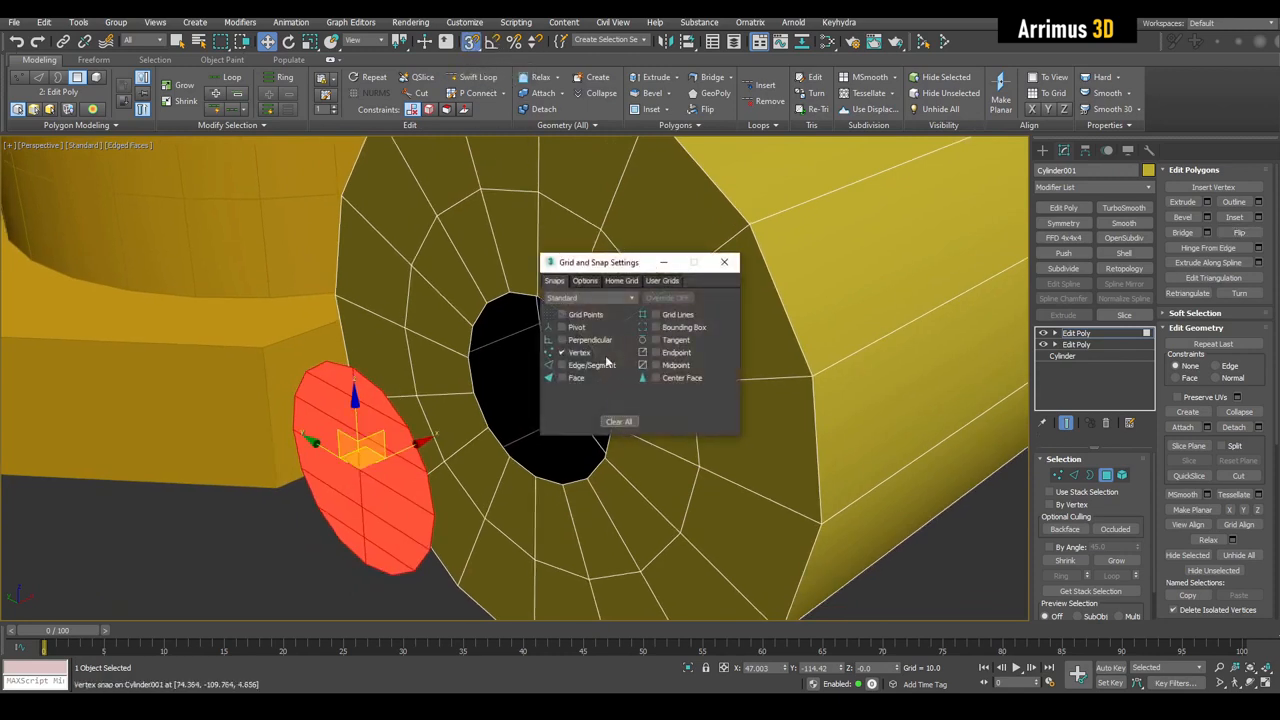
left_click(725, 263)
middle_click_drag(700, 290, 578, 334, "alt")
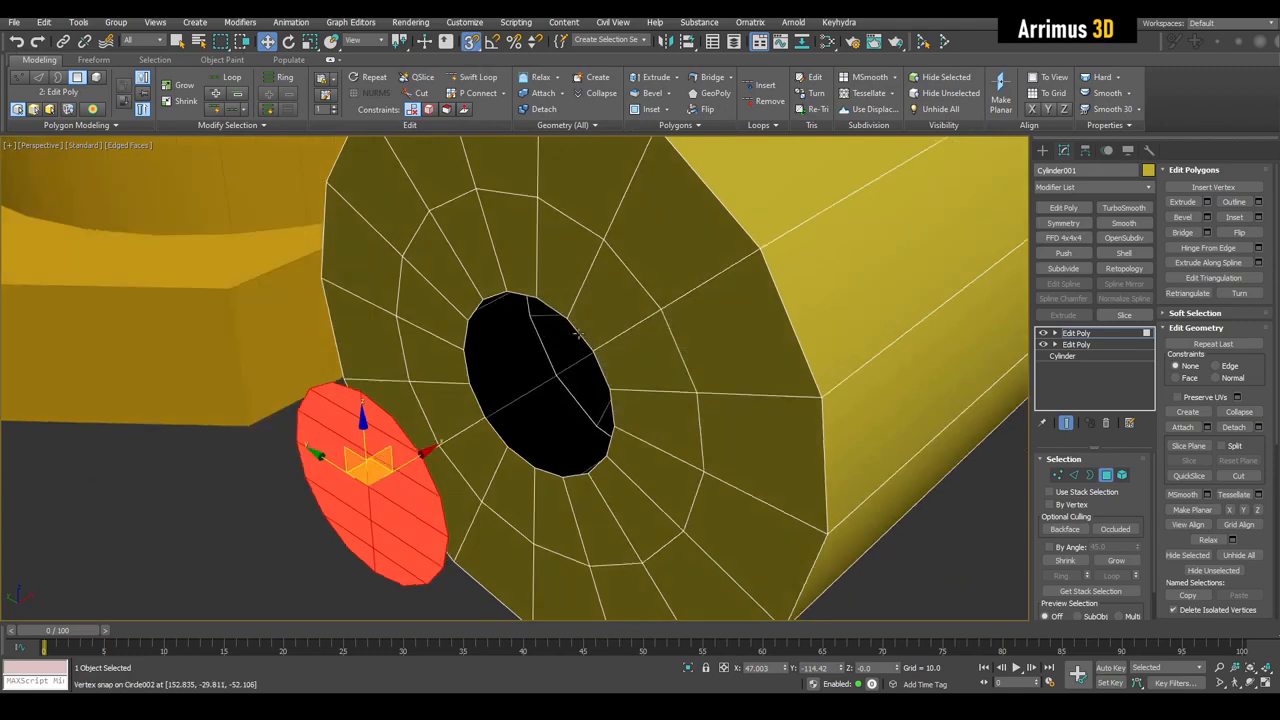
left_click(1058, 478)
middle_click_drag(337, 380, 474, 407, "alt")
left_click_drag(475, 407, 566, 378)
right_click(566, 378)
left_click_drag(476, 407, 562, 281)
Step: Weld the disc's vertices to the opening's rim and check the tube's closed end in see-through display
key("q")
left_click_drag(447, 217, 726, 545)
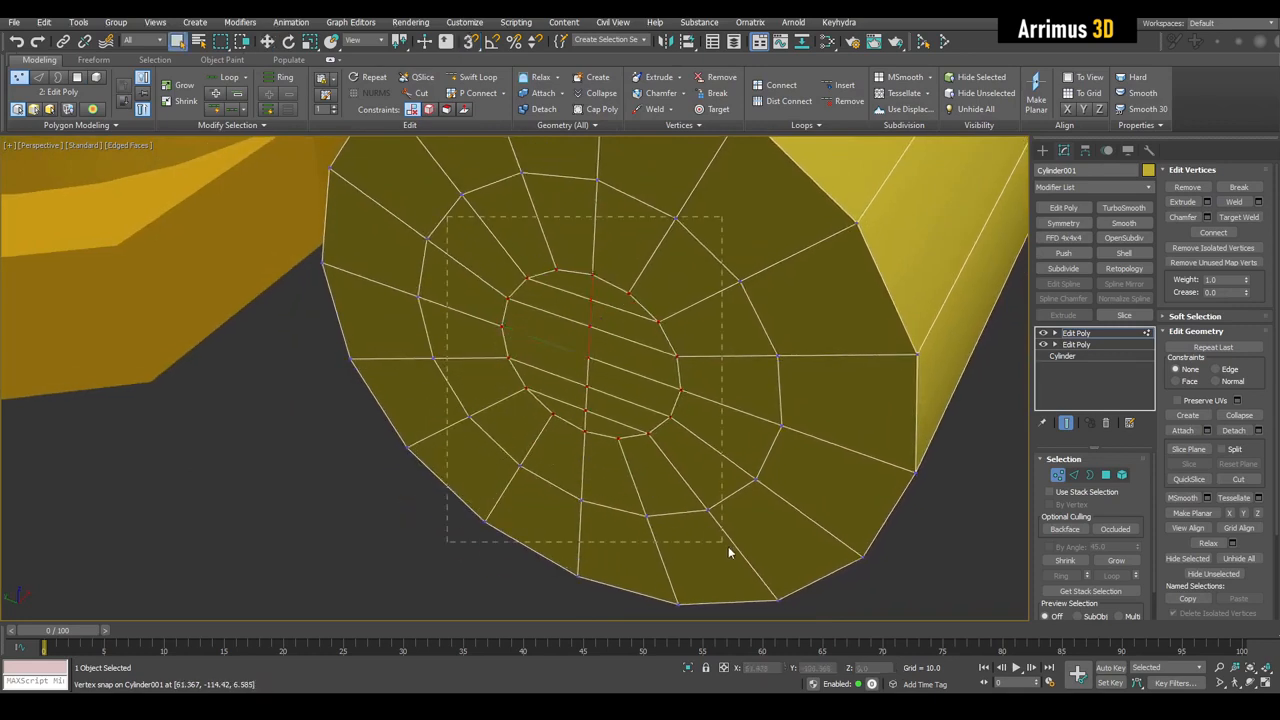
scroll(706, 349, "down", 5)
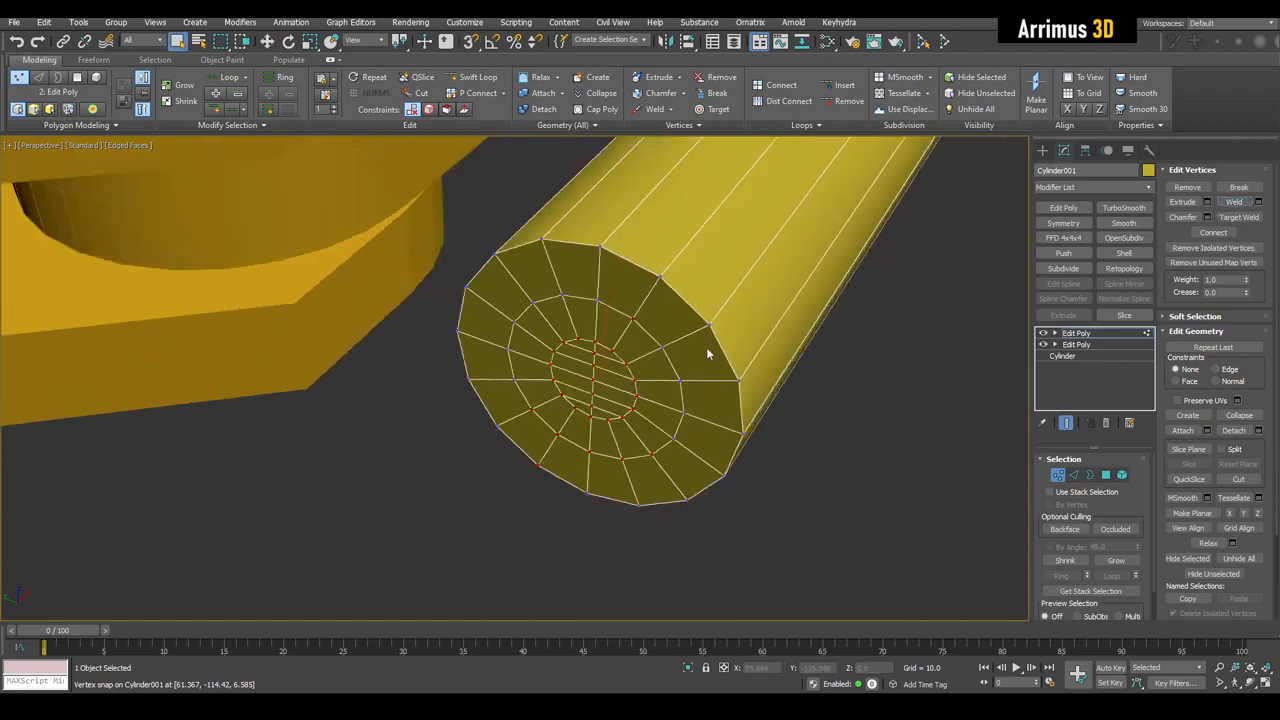
key("1")
key("alt+x")
middle_click_drag(706, 349, 576, 349, "alt")
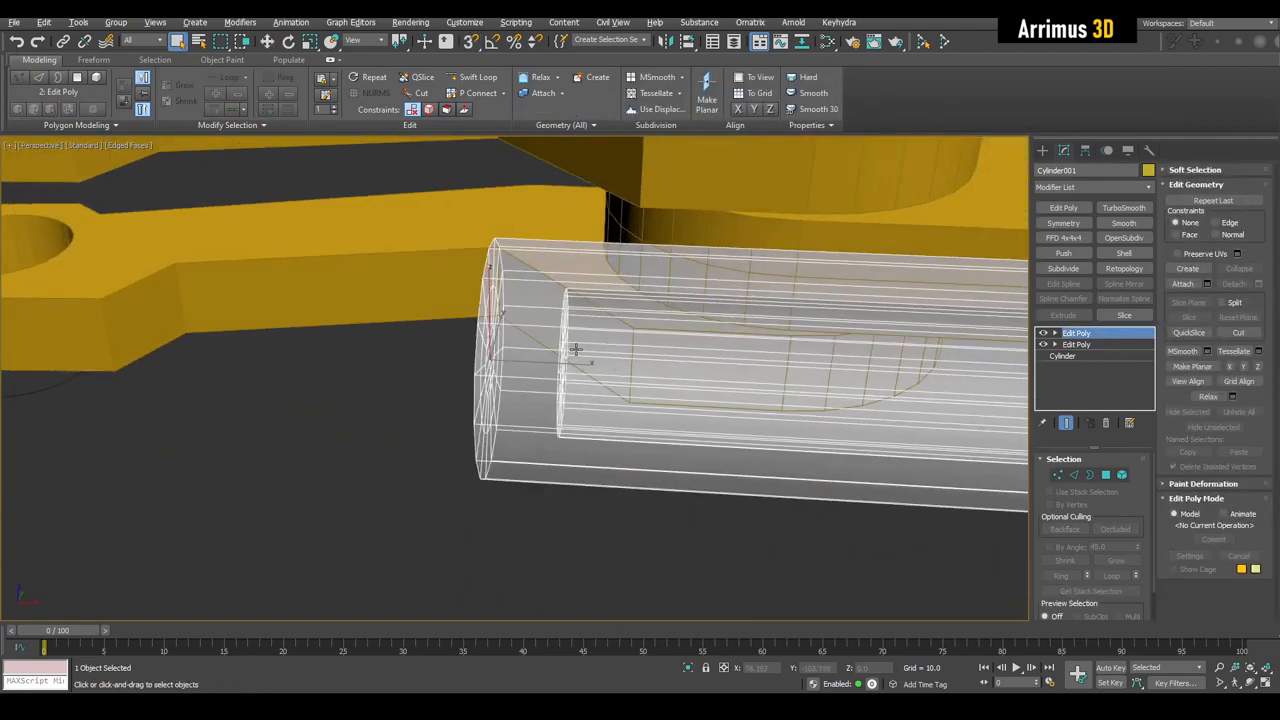
key("alt+x")
Step: On a new Edit Poly modifier, select the tube's whole end cap by a 45-degree angle and extrude it outward as an end section
middle_click_drag(557, 292, 589, 331, "alt")
key("4")
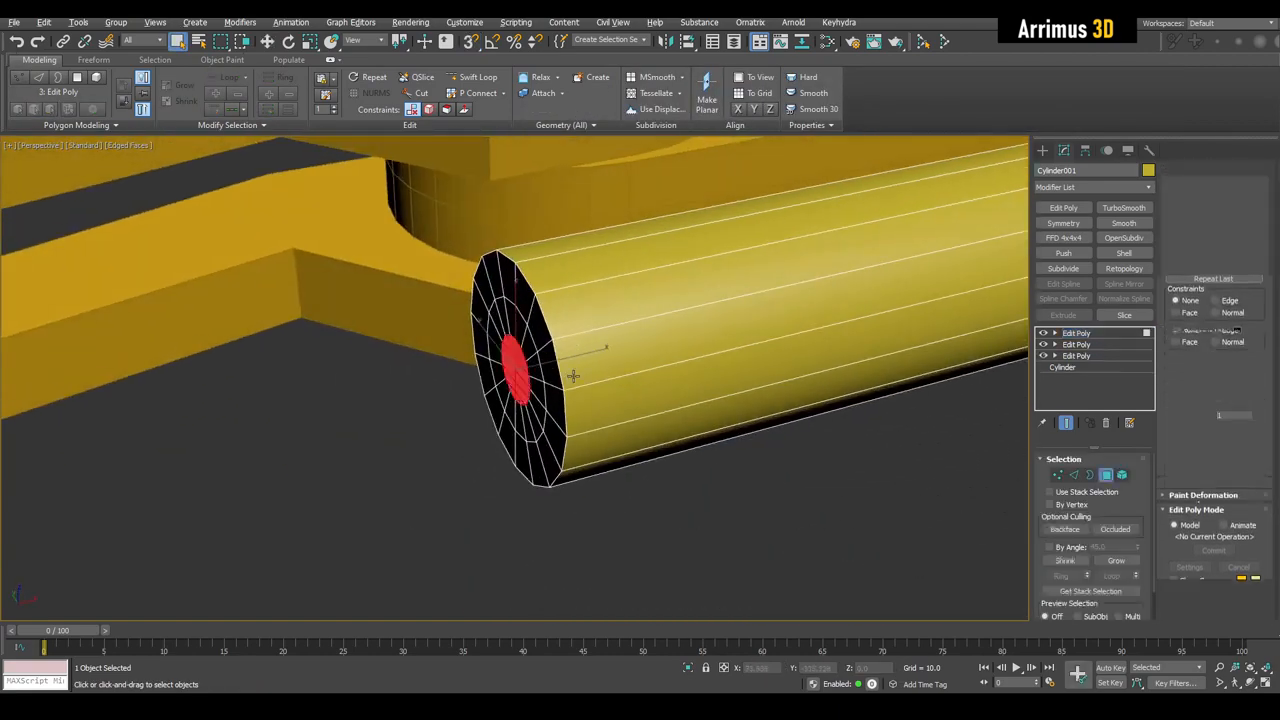
middle_click_drag(574, 374, 720, 515, "alt")
left_click(720, 515)
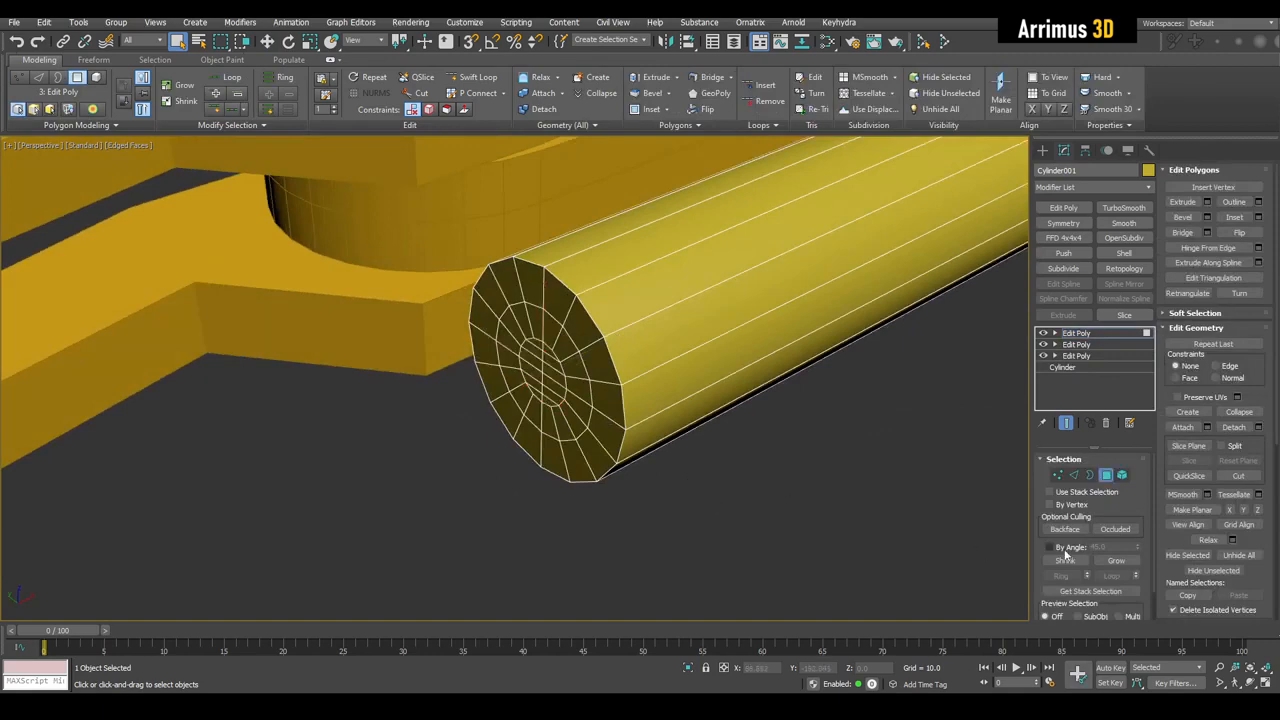
left_click(545, 370)
key("w")
middle_click_drag(545, 370, 708, 405, "alt")
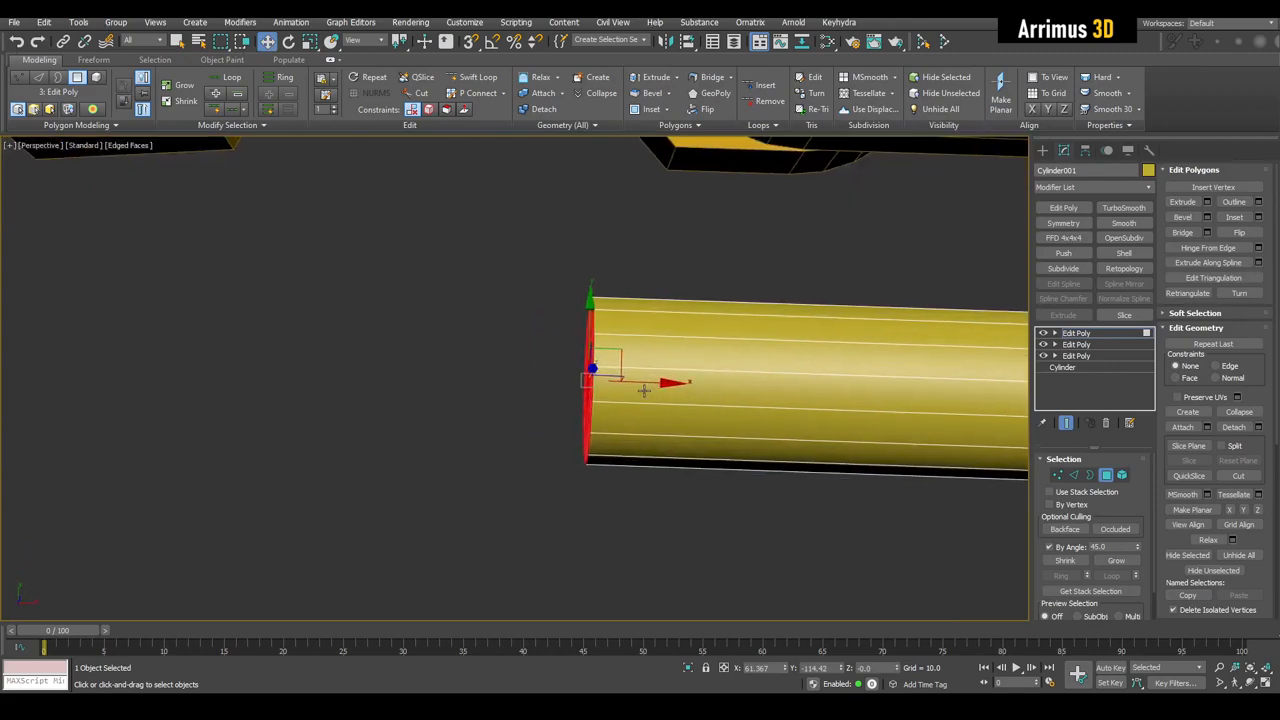
middle_click_drag(643, 381, 574, 366, "alt")
Step: Remove the middle circular edge loop from the end cap
key("2")
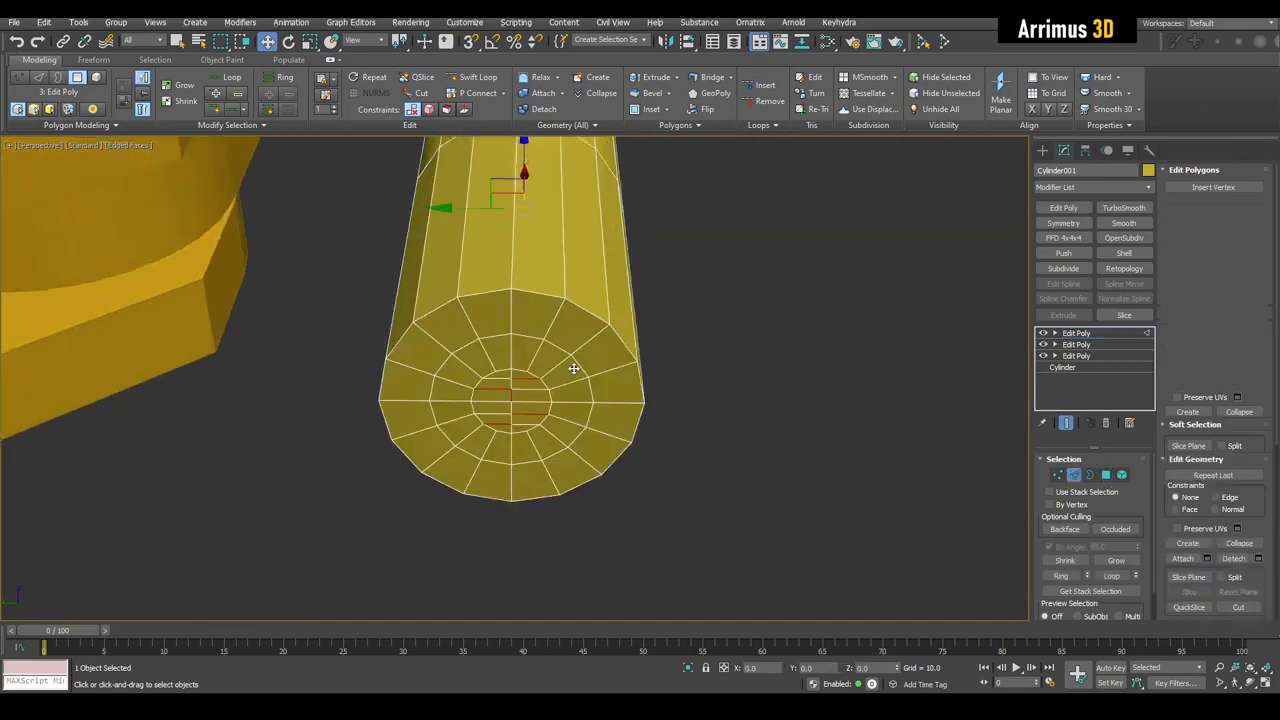
double_click(576, 366)
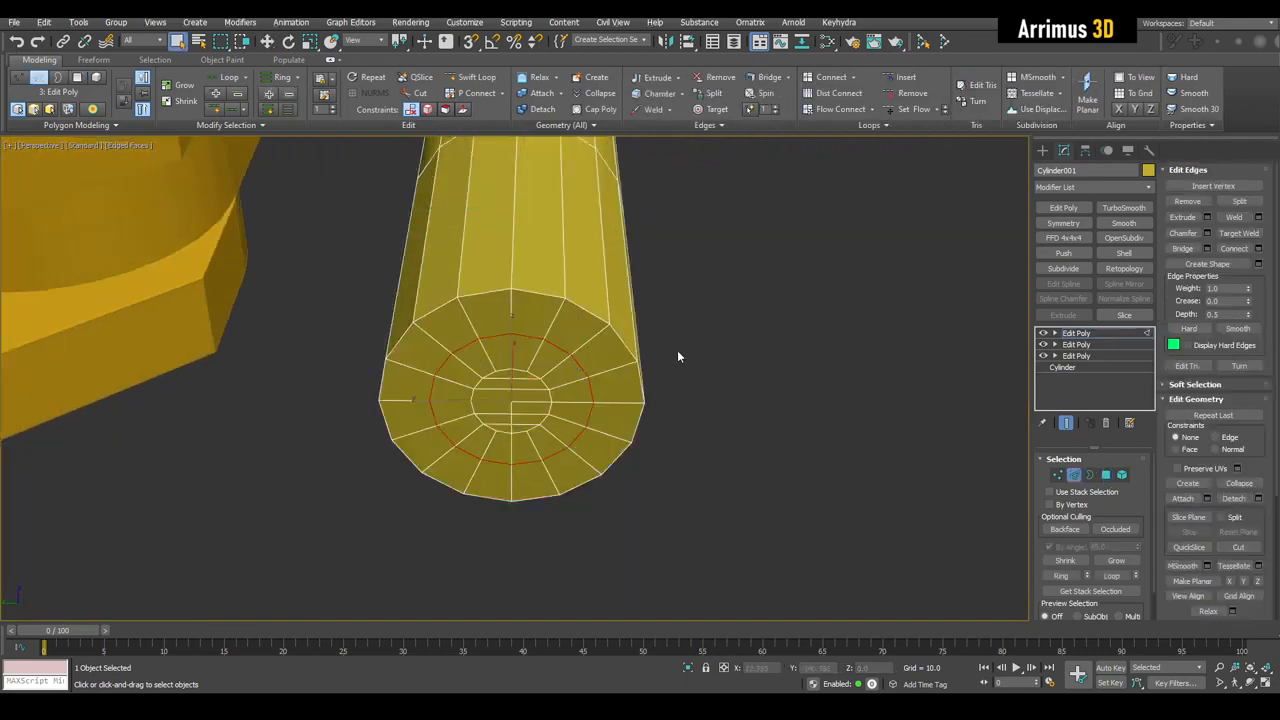
left_click(1200, 203)
Step: Cut a straight vertical line across one side of the end cap between two rim vertices
middle_click_drag(680, 380, 555, 353, "alt")
key("1")
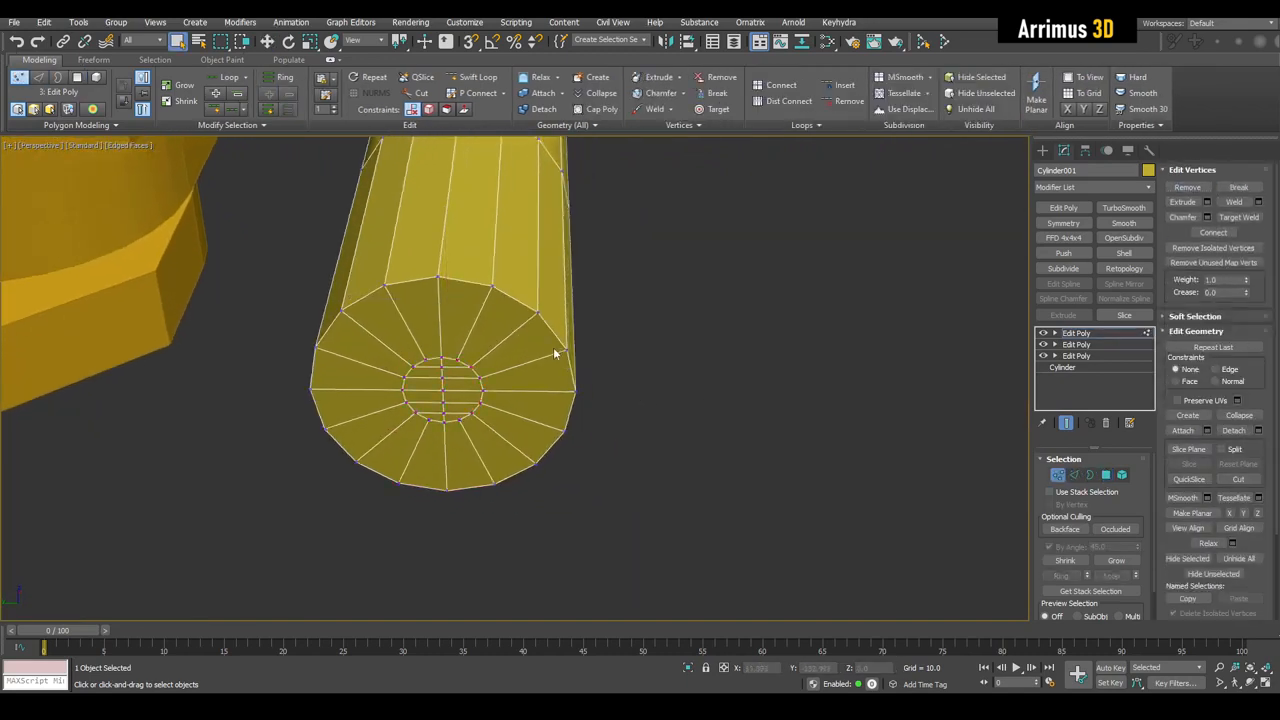
key("alt+c")
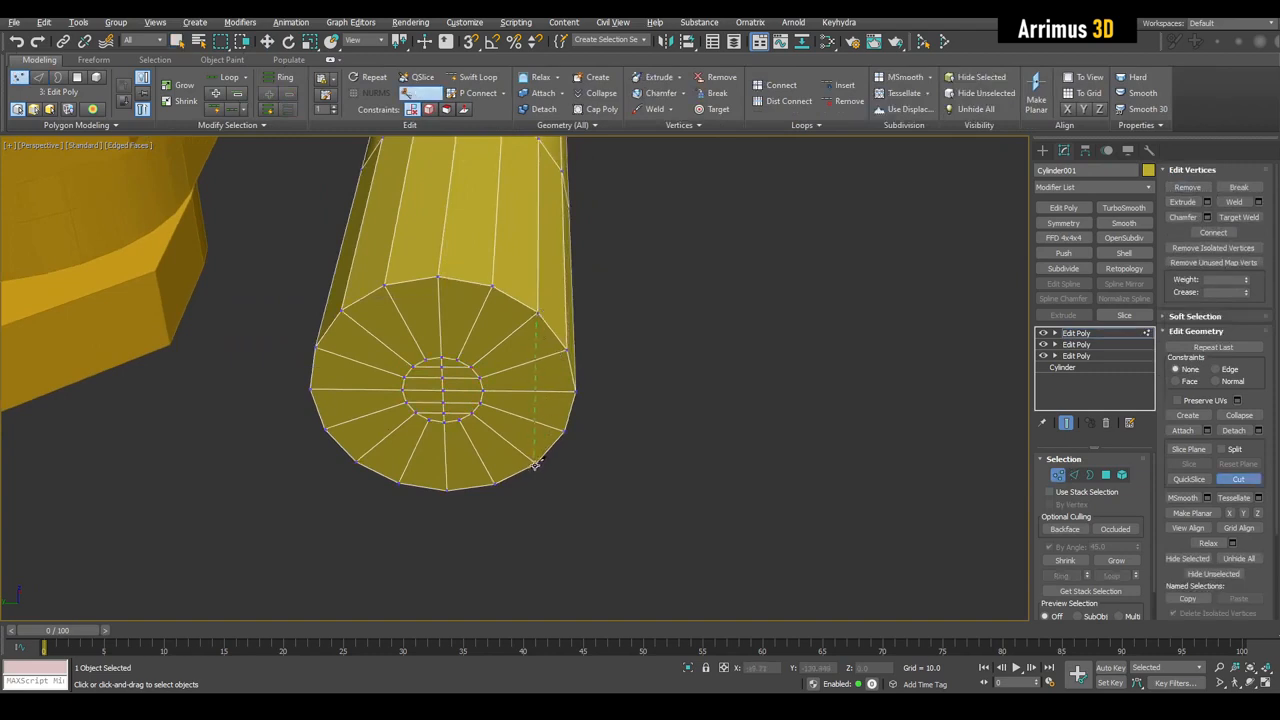
right_click(538, 362)
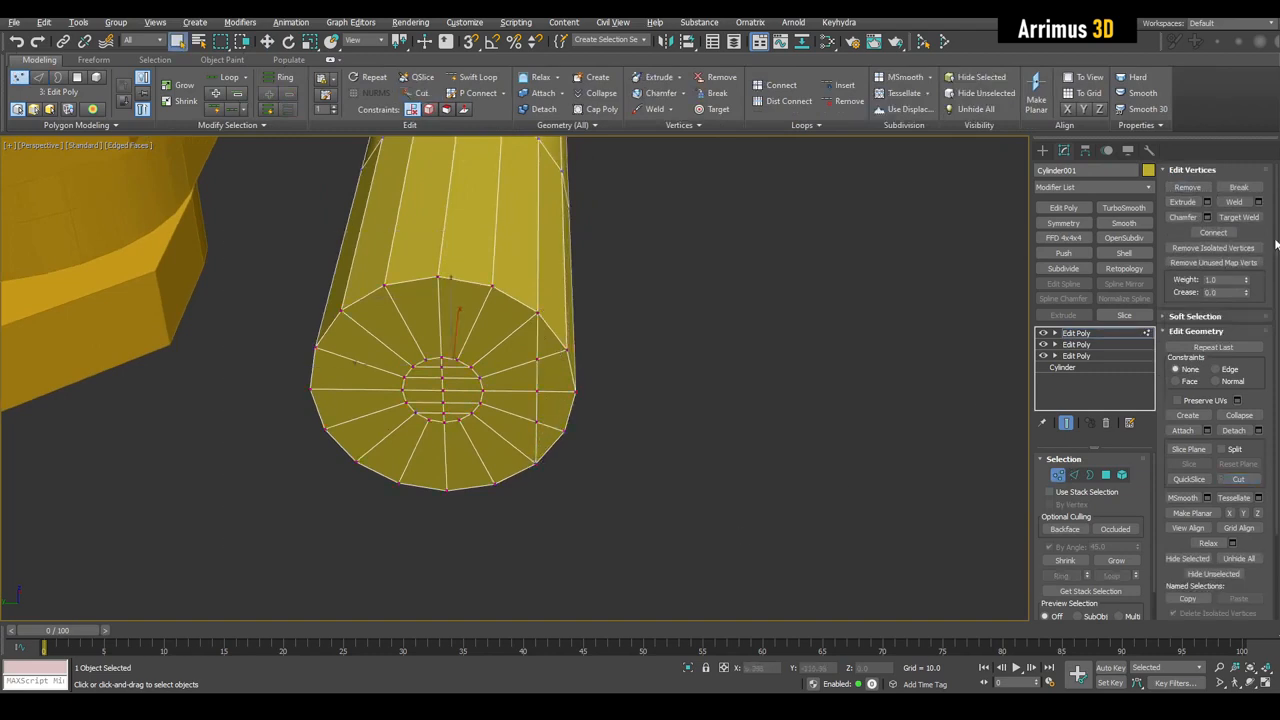
Step: Delete the rim vertices outside the cut so the side of the end section is open, using see-through display
middle_click_drag(778, 309, 550, 470, "alt")
key("alt+x")
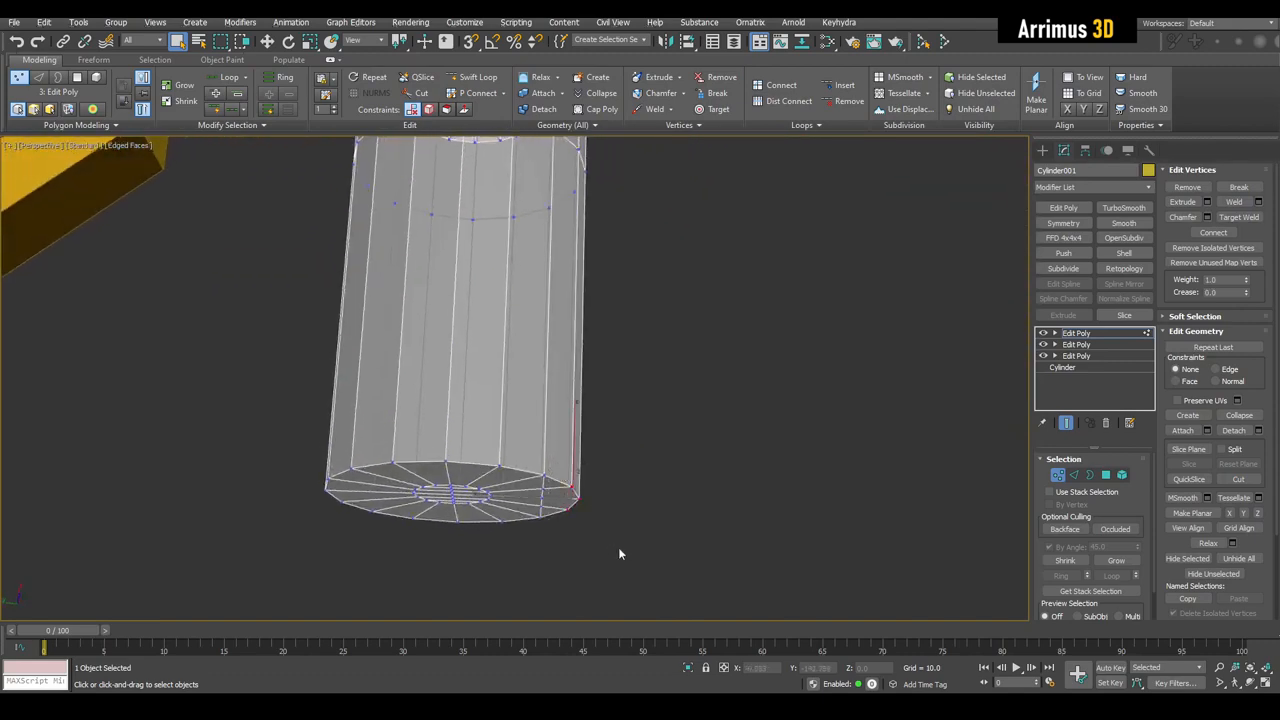
key("alt+x")
middle_click_drag(618, 553, 569, 346, "alt")
Step: Select the border of the opening in the end section's side and cap it
key("3")
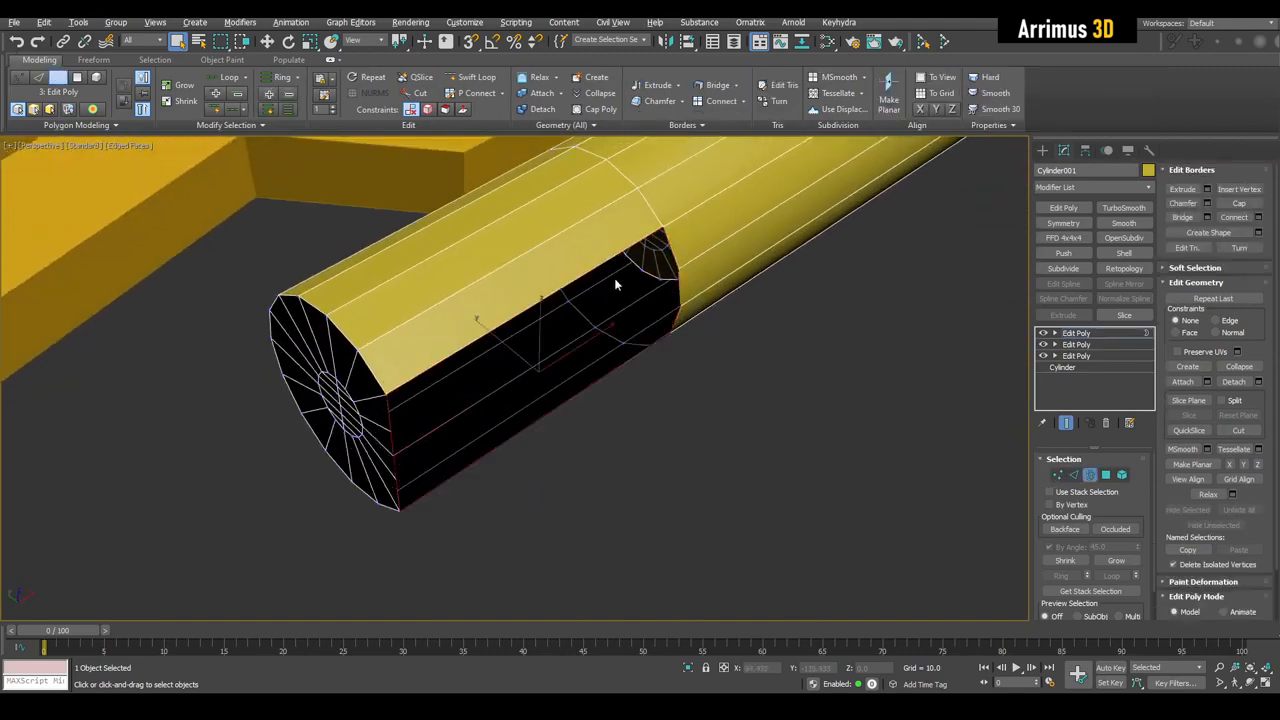
left_click(1055, 333)
left_click(581, 216)
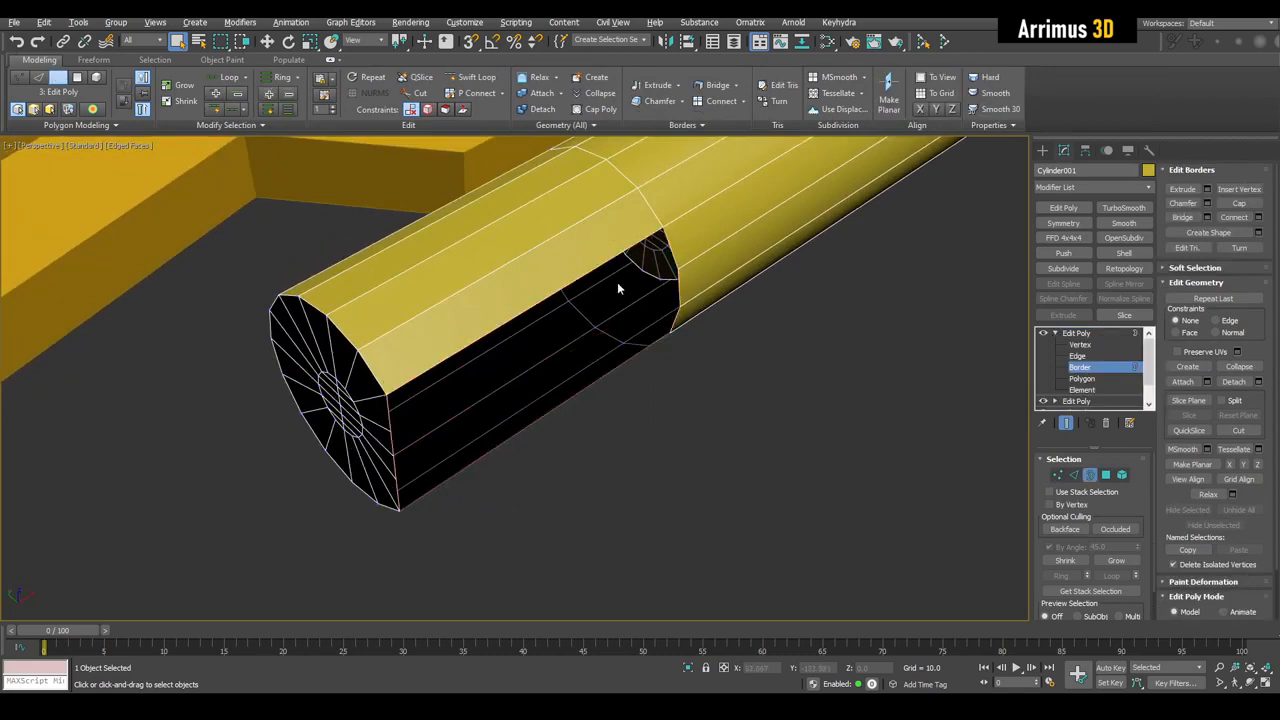
left_click_drag(641, 316, 654, 320)
key("alt+p")
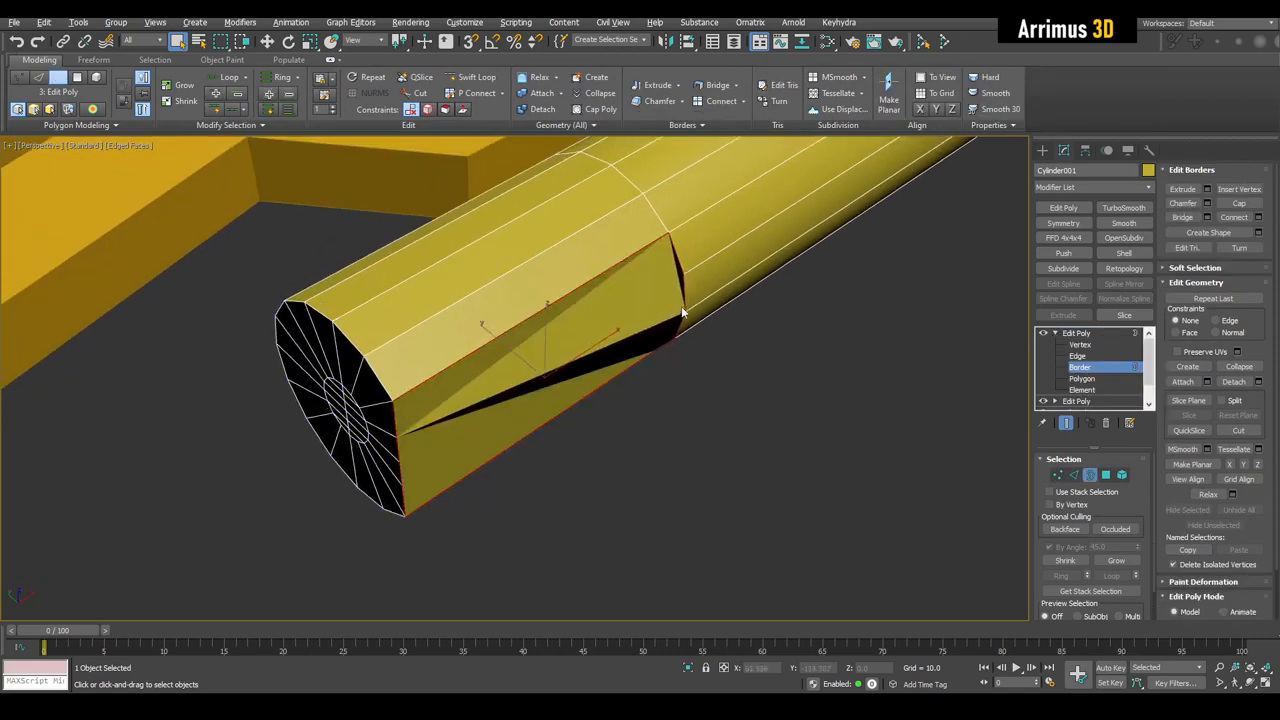
Step: Connect the upper and lower corner vertices where the flat side meets the round tube
middle_click_drag(681, 306, 629, 234, "alt")
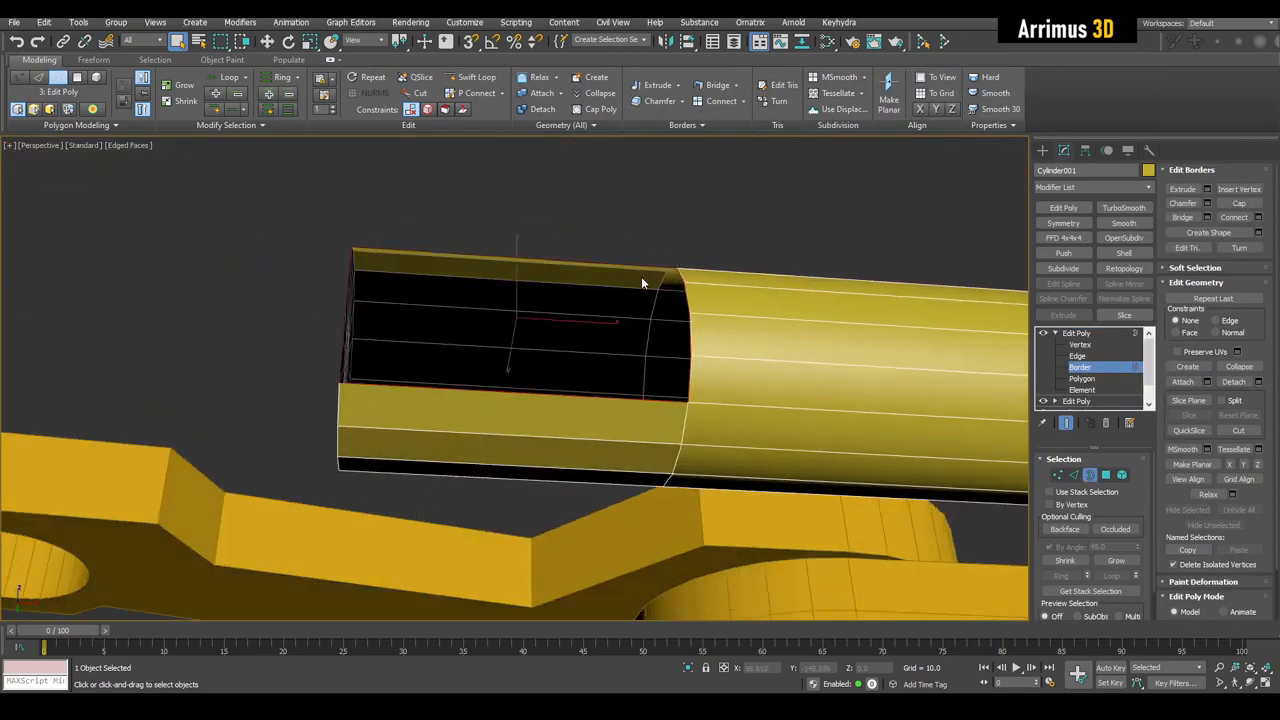
middle_click_drag(651, 280, 676, 325, "alt")
key("1")
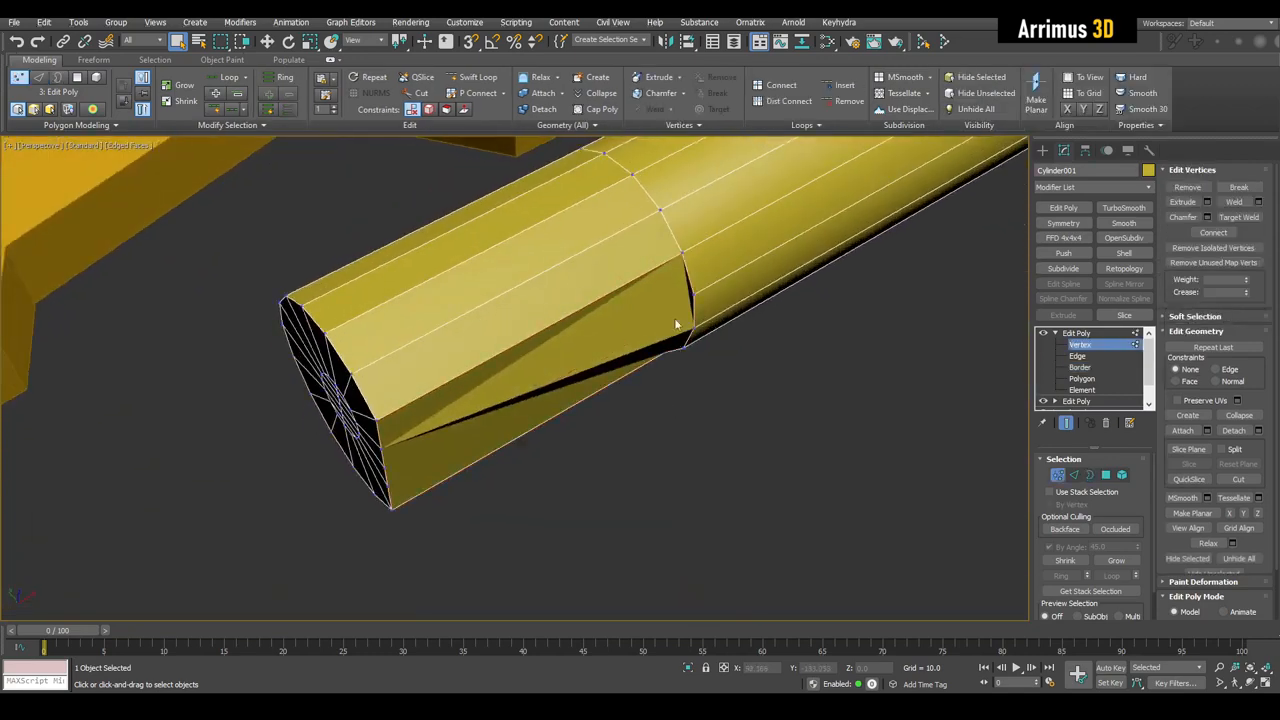
left_click(683, 253)
middle_click_drag(683, 253, 677, 345, "alt")
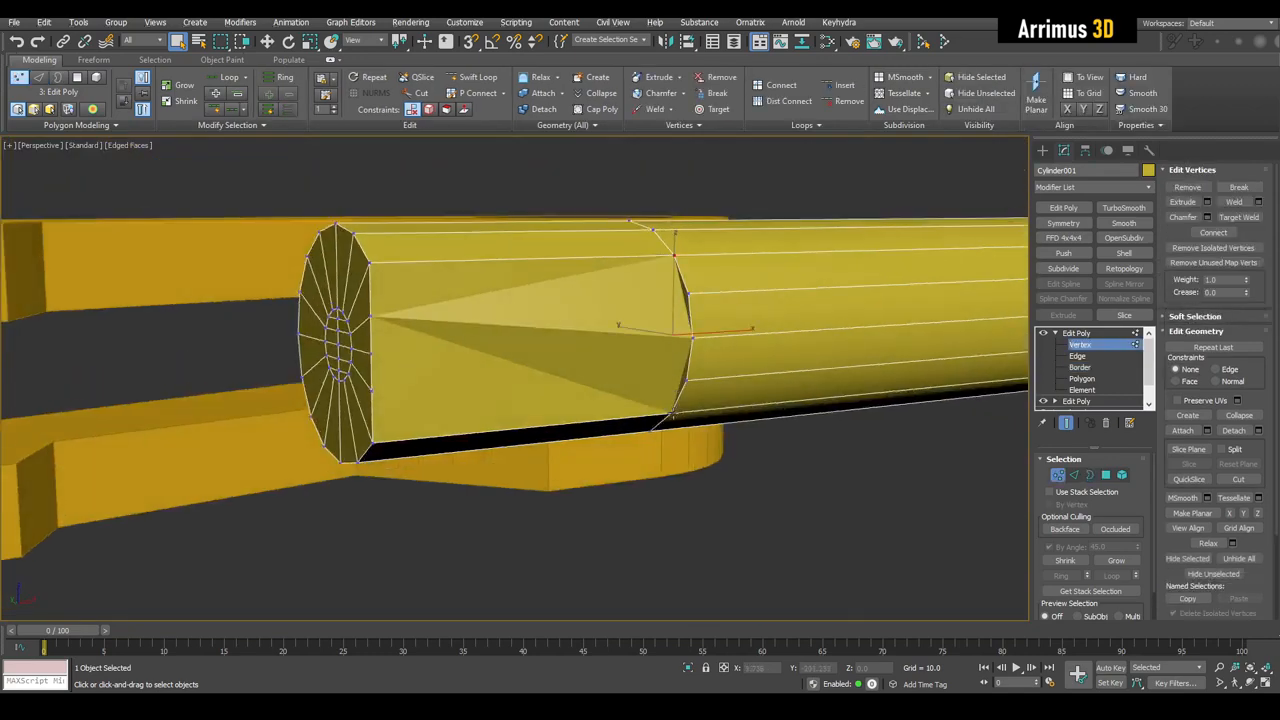
left_click(1210, 232)
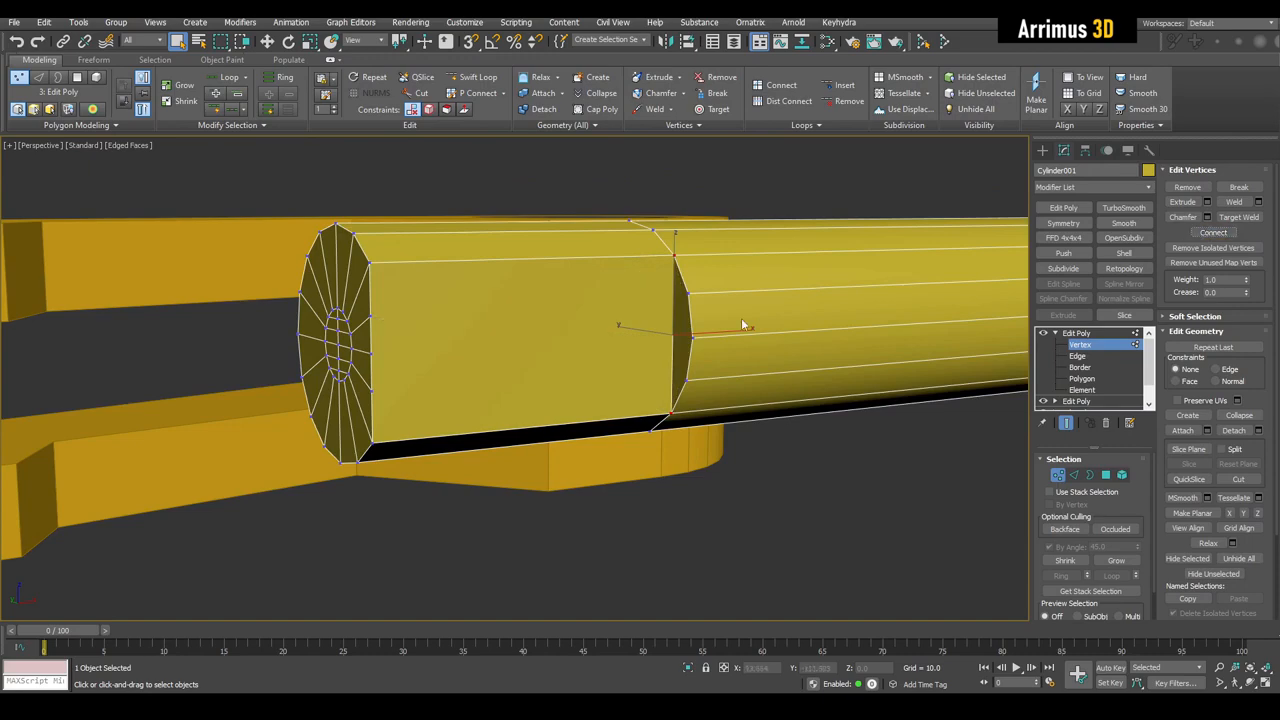
Step: Insert two edge loops around the flat-sided end section, one near the shoulder and one near the end cap
middle_click_drag(741, 318, 695, 367, "alt")
key("alt+1")
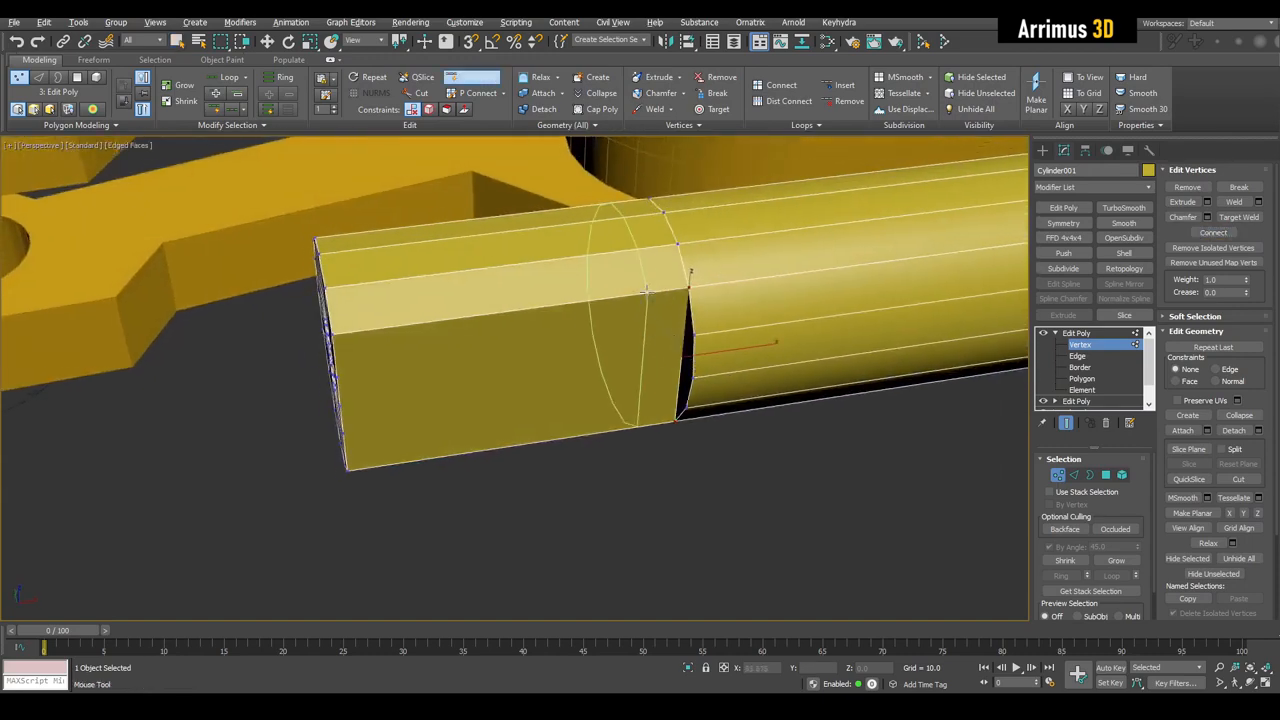
left_click(628, 296)
left_click(418, 318)
right_click(512, 296)
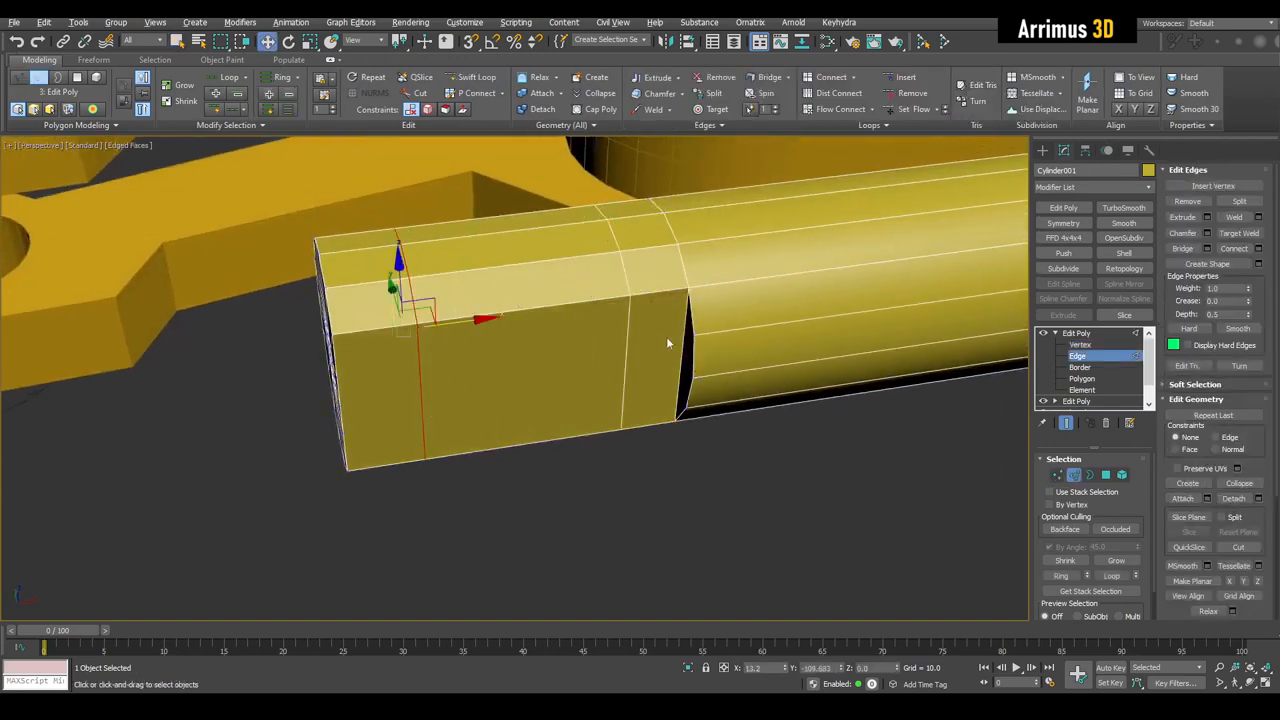
Step: Move the shoulder's edge loop along X toward the end cap to slope the transition into the round tube
key("q")
left_click(684, 333)
key("w")
middle_click_drag(682, 268, 690, 287, "alt")
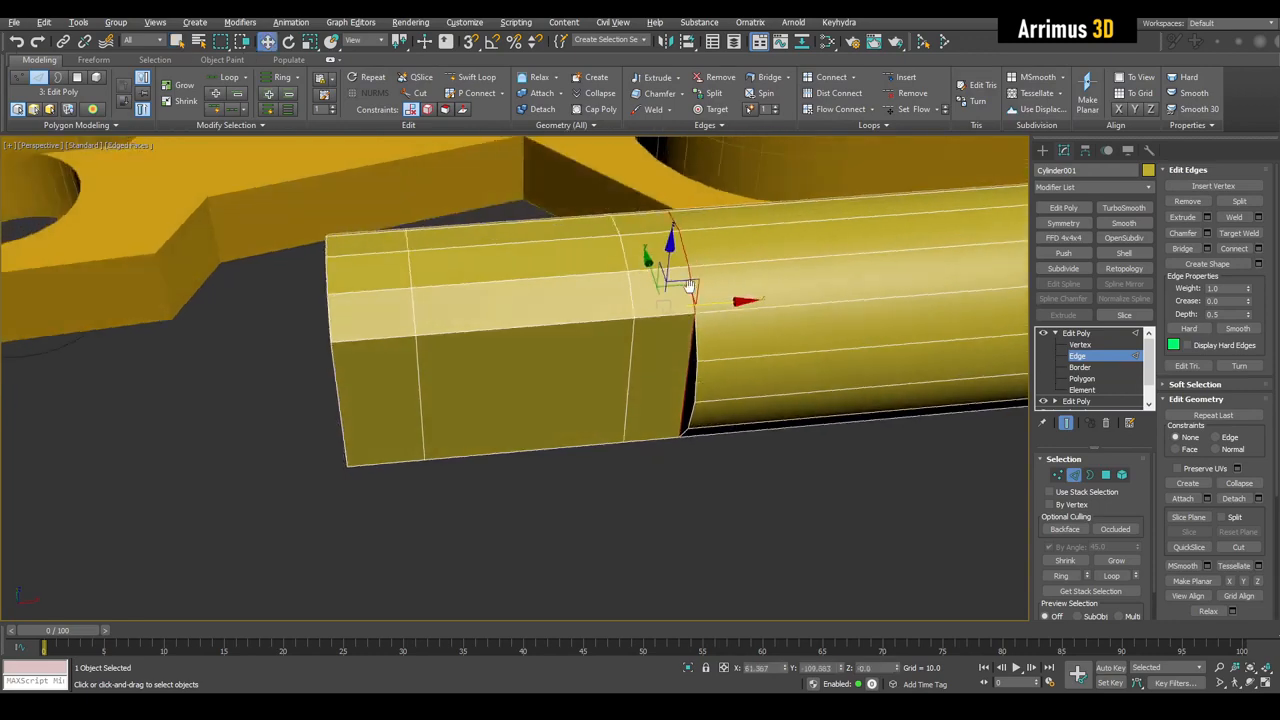
left_click_drag(712, 305, 686, 297)
middle_click_drag(686, 297, 641, 373, "alt")
Step: Connect the flat side's vertical edges with 1 segment to add a horizontal midline
key("q")
left_click(641, 373)
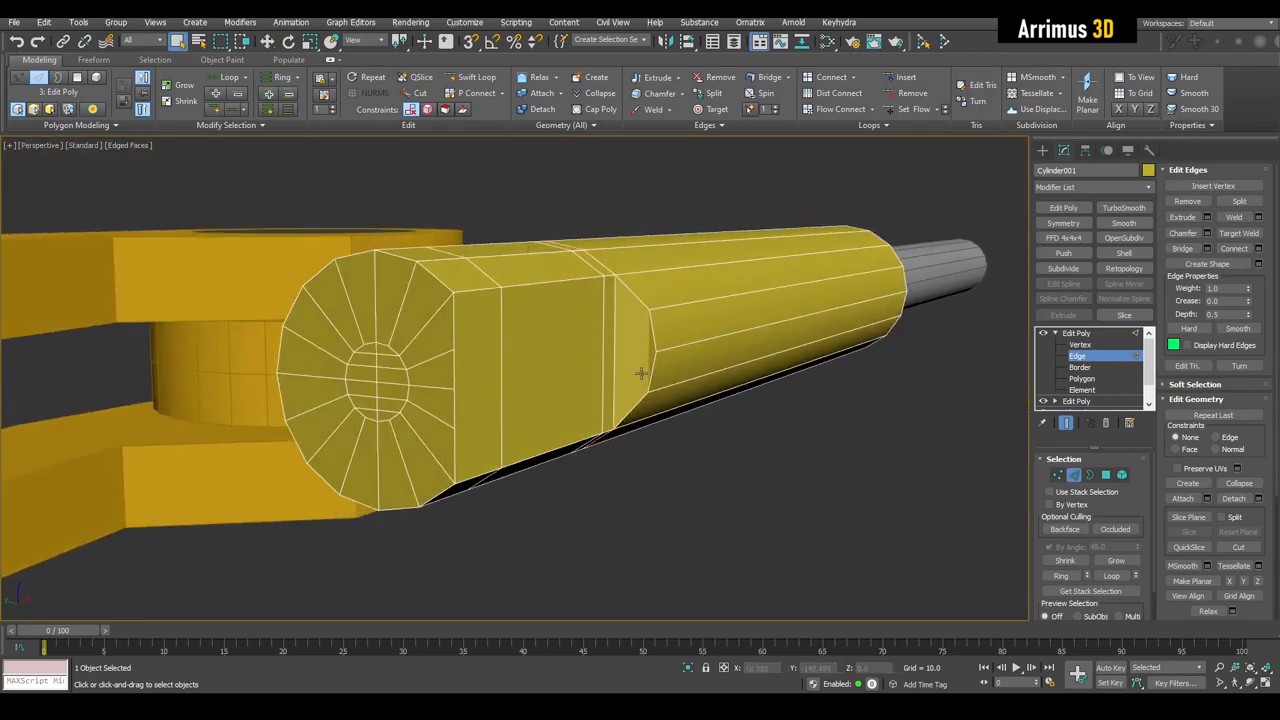
key("ctrl+shift+e")
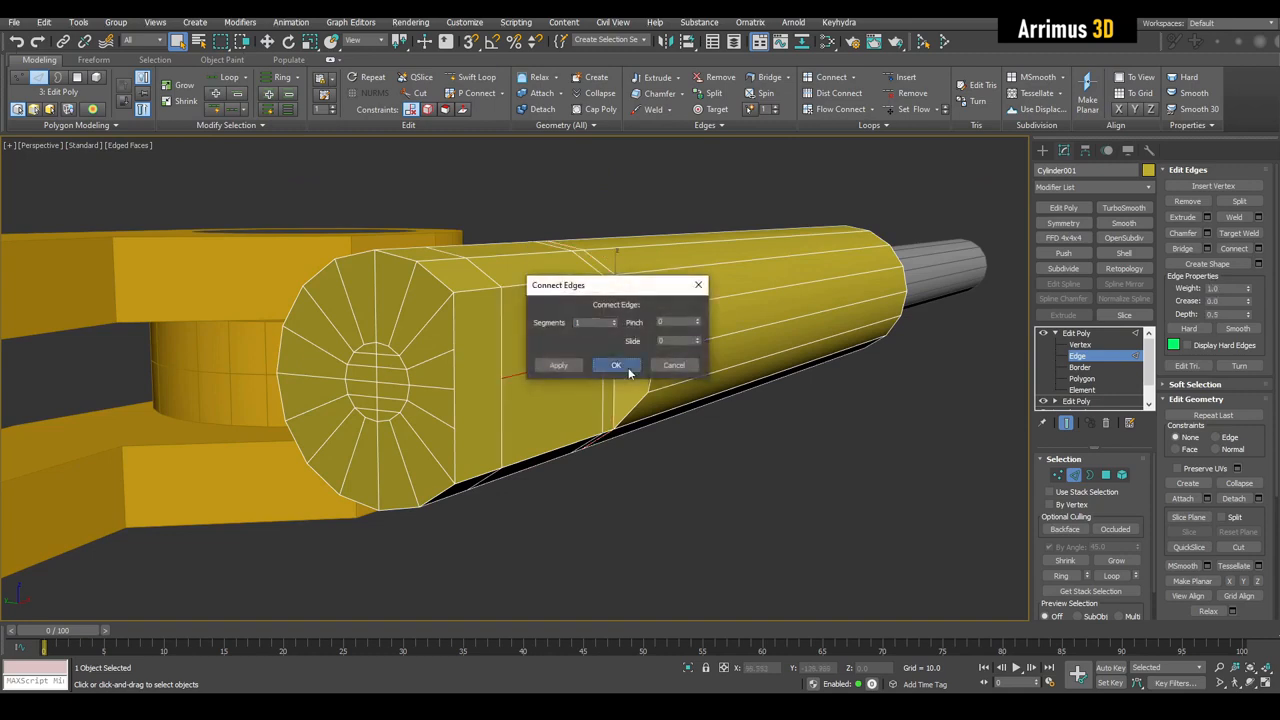
left_click(627, 370)
Step: Connect the midline's end vertices to the middle vertices of the end cap's straight edge and the sloped shoulder
key("1")
left_click(502, 379)
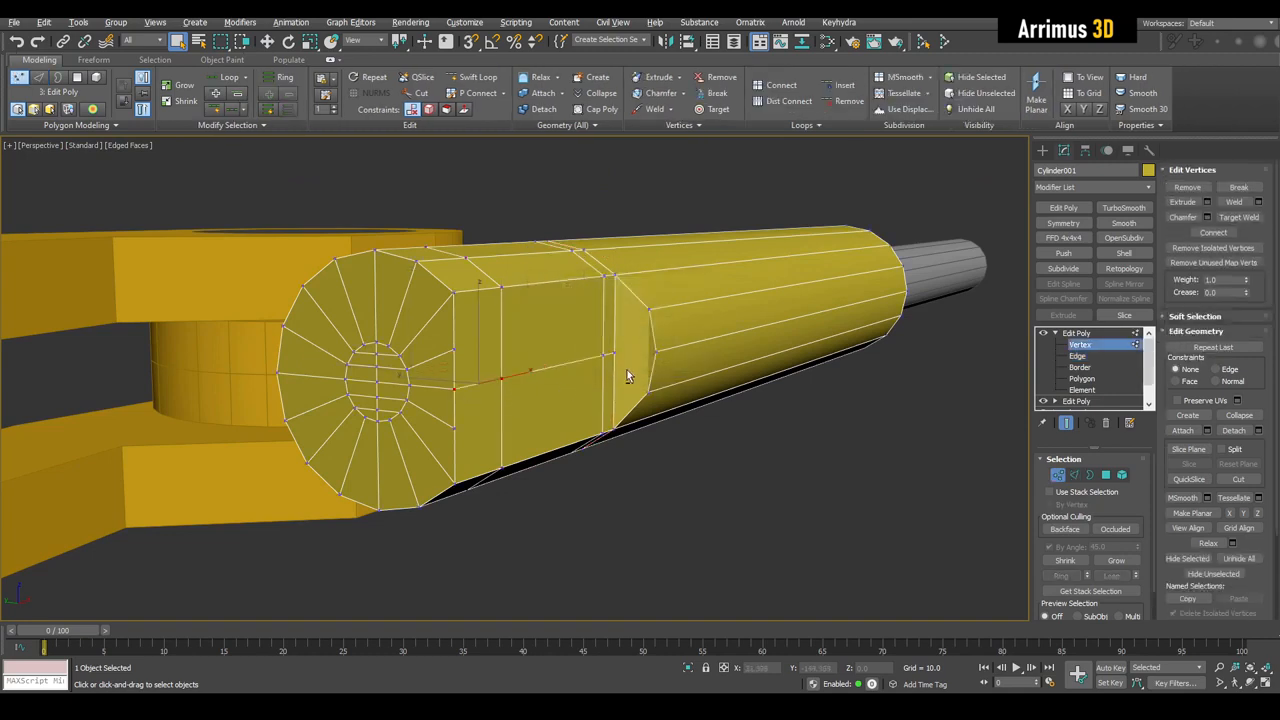
key("ctrl+shift+e")
left_click(669, 414)
middle_click_drag(669, 414, 697, 454, "alt")
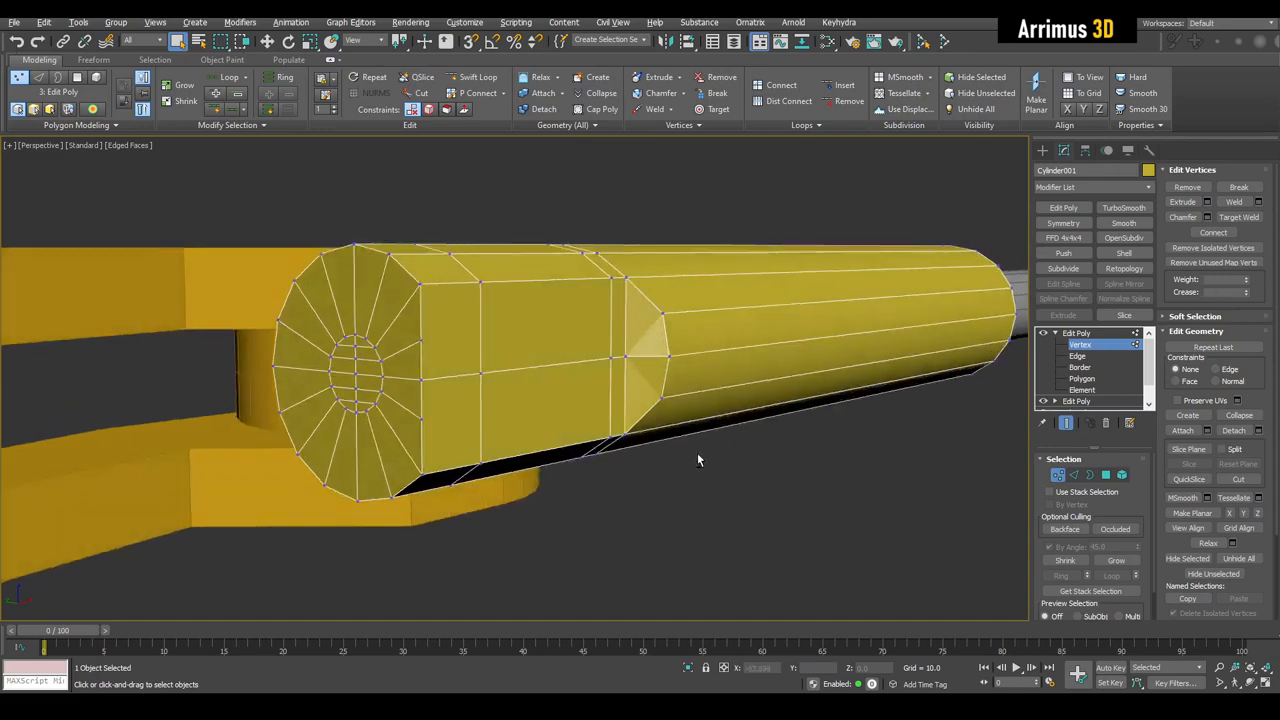
Step: Leave vertex editing and set the viewport shading to Model Assist
scroll(697, 454, "up", 3)
middle_click_drag(652, 400, 619, 392, "alt")
key("1")
middle_click_drag(200, 203, 231, 256)
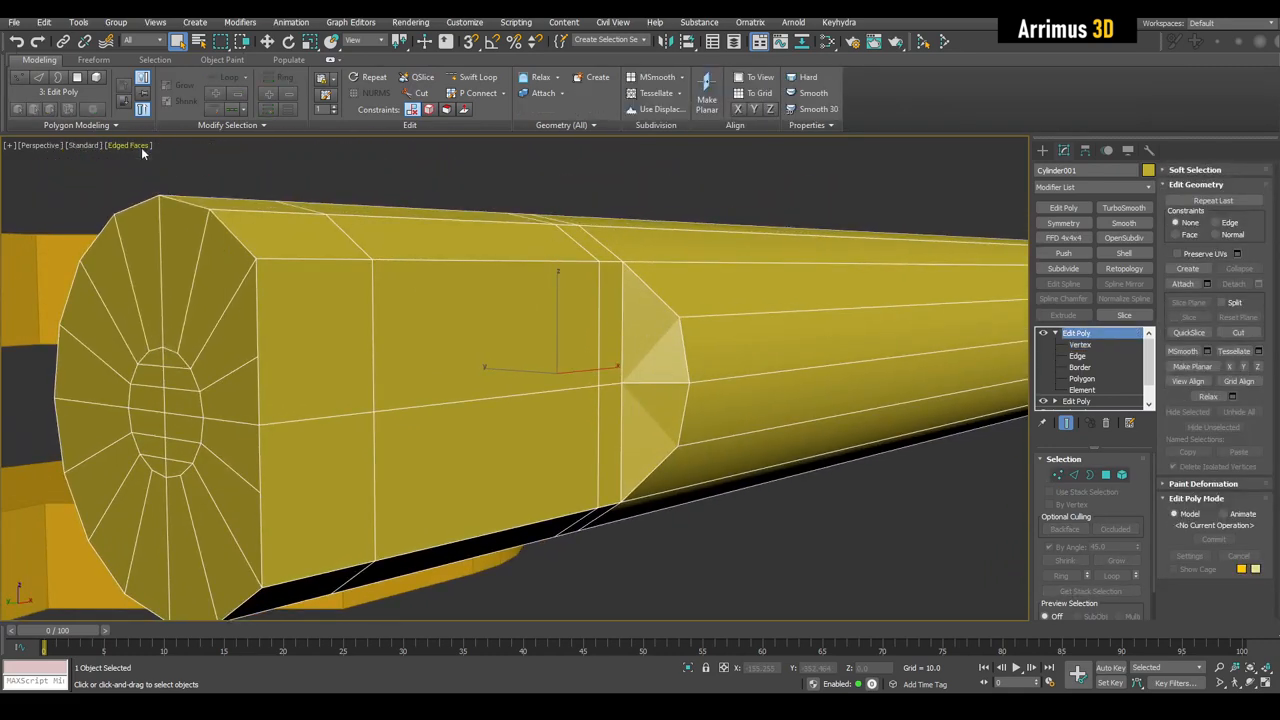
left_click(141, 147)
left_click(176, 248)
Step: Turn off selection by angle and check individual polygons on the sloped shoulder and the flat side
middle_click_drag(520, 330, 614, 366, "alt")
key("4")
key("ctrl+i")
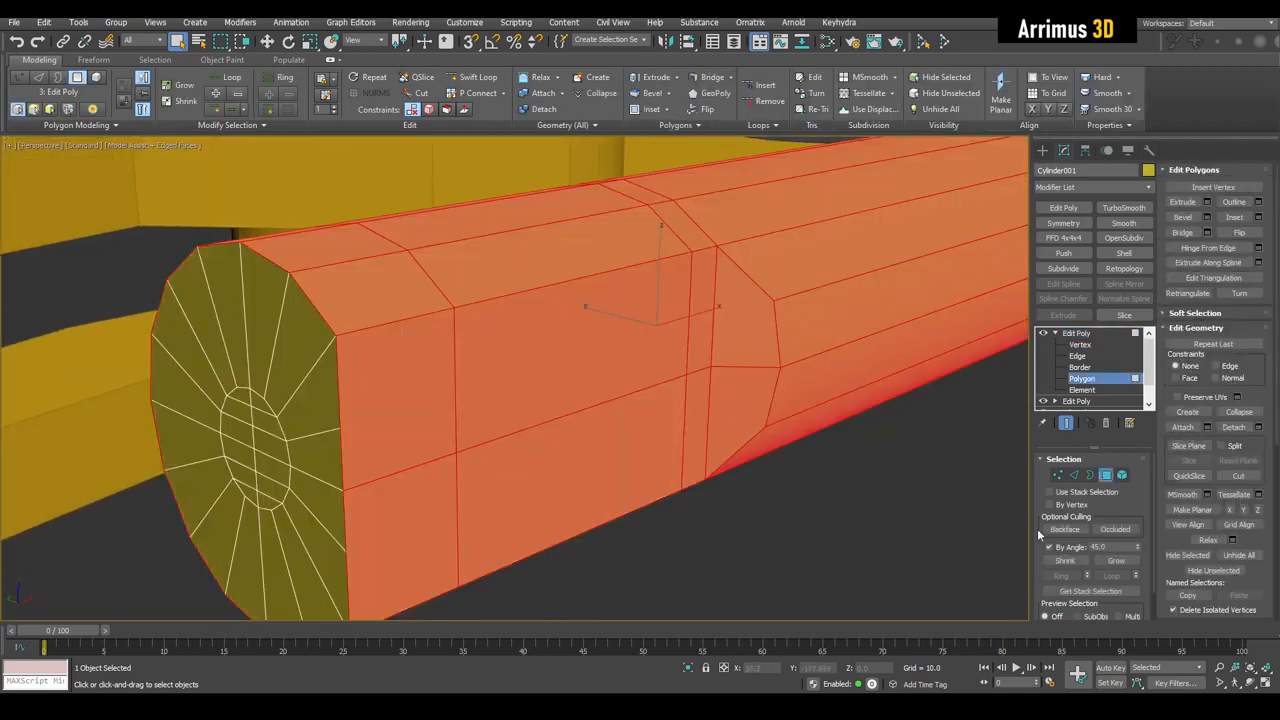
left_click(718, 372)
left_click(739, 333)
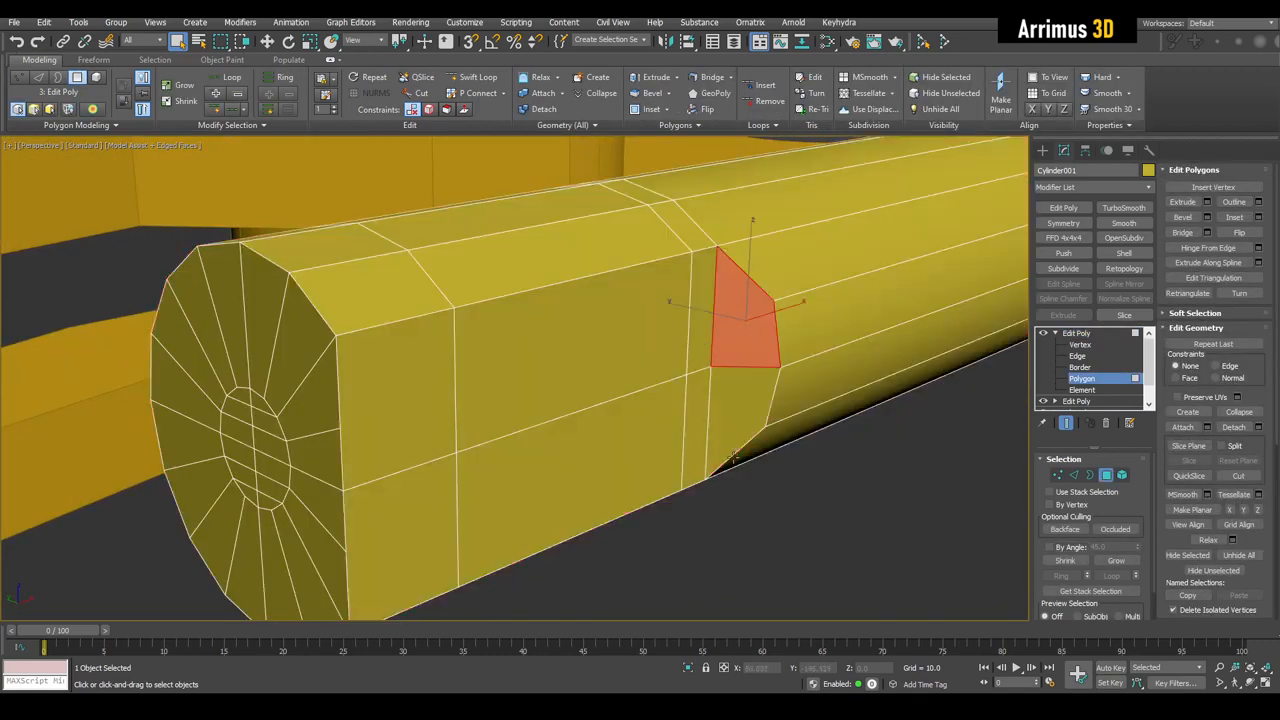
left_click(733, 457)
middle_click_drag(733, 457, 645, 186, "alt")
left_click(645, 186)
left_click(634, 314)
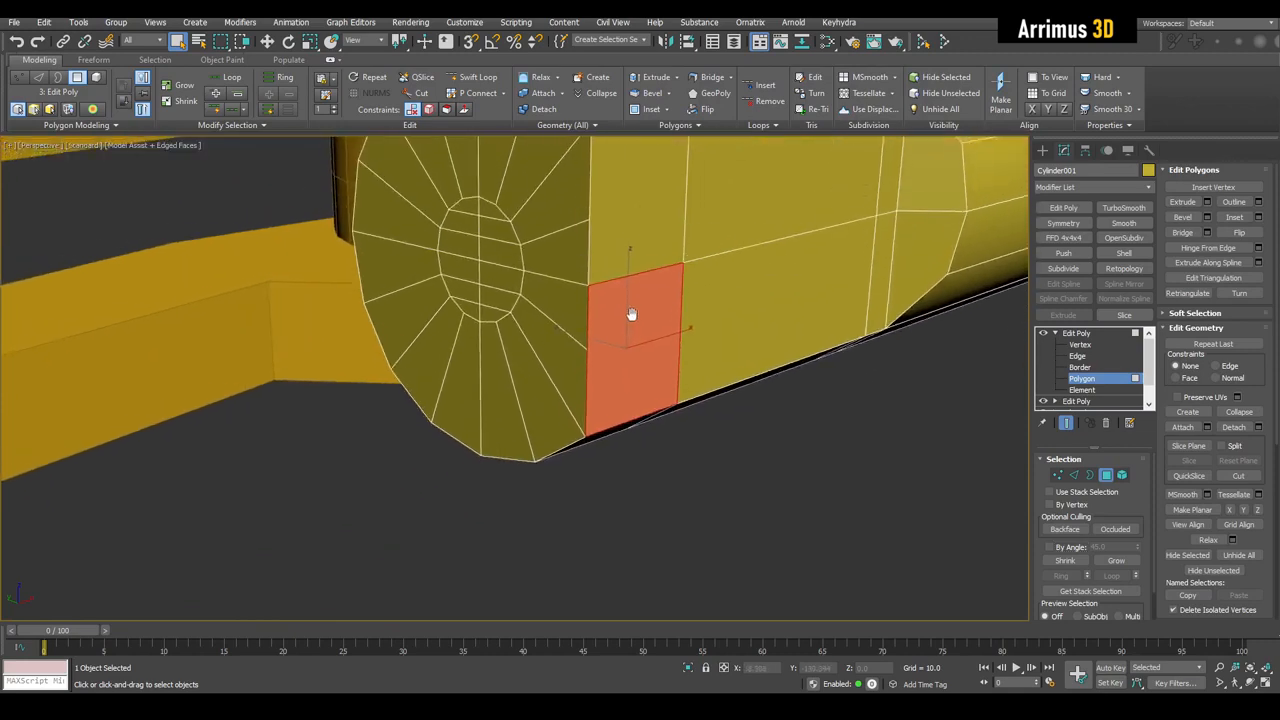
Step: Remove the two radial cap edges meeting the flat's vertical edge above and below the midline, and leave sub-object editing
key("1")
middle_click_drag(620, 283, 548, 328, "alt")
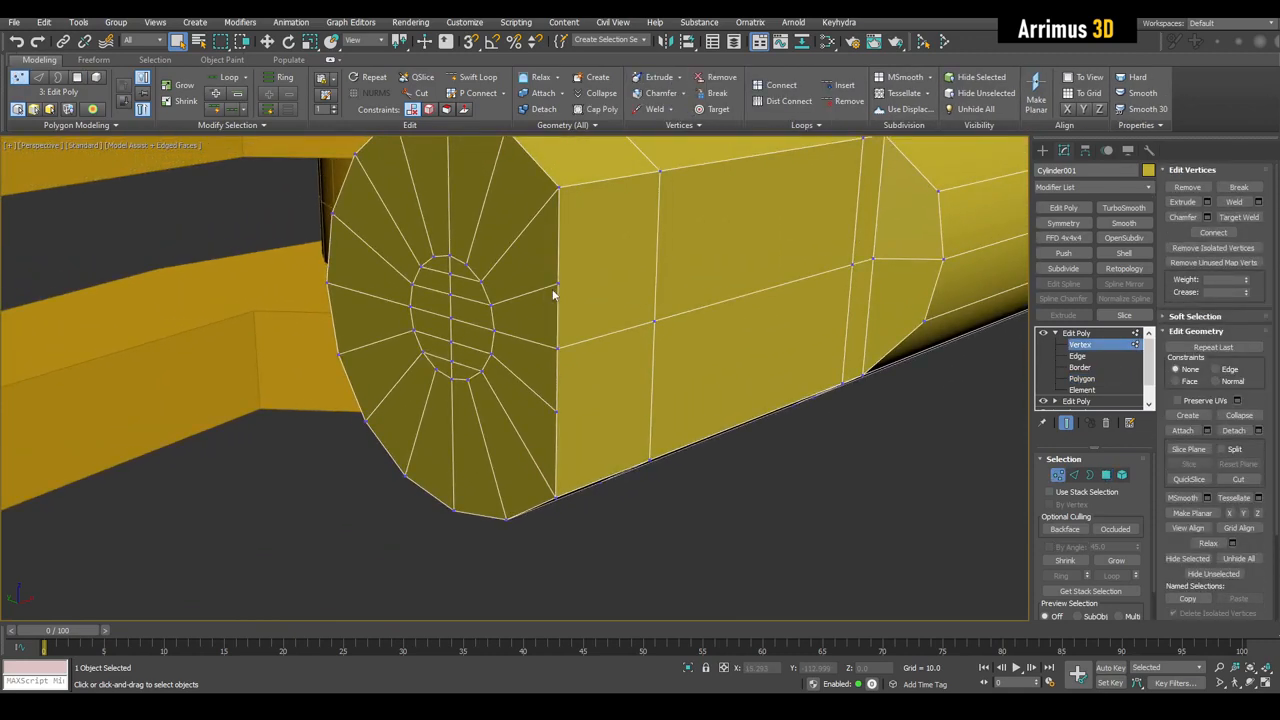
key("2")
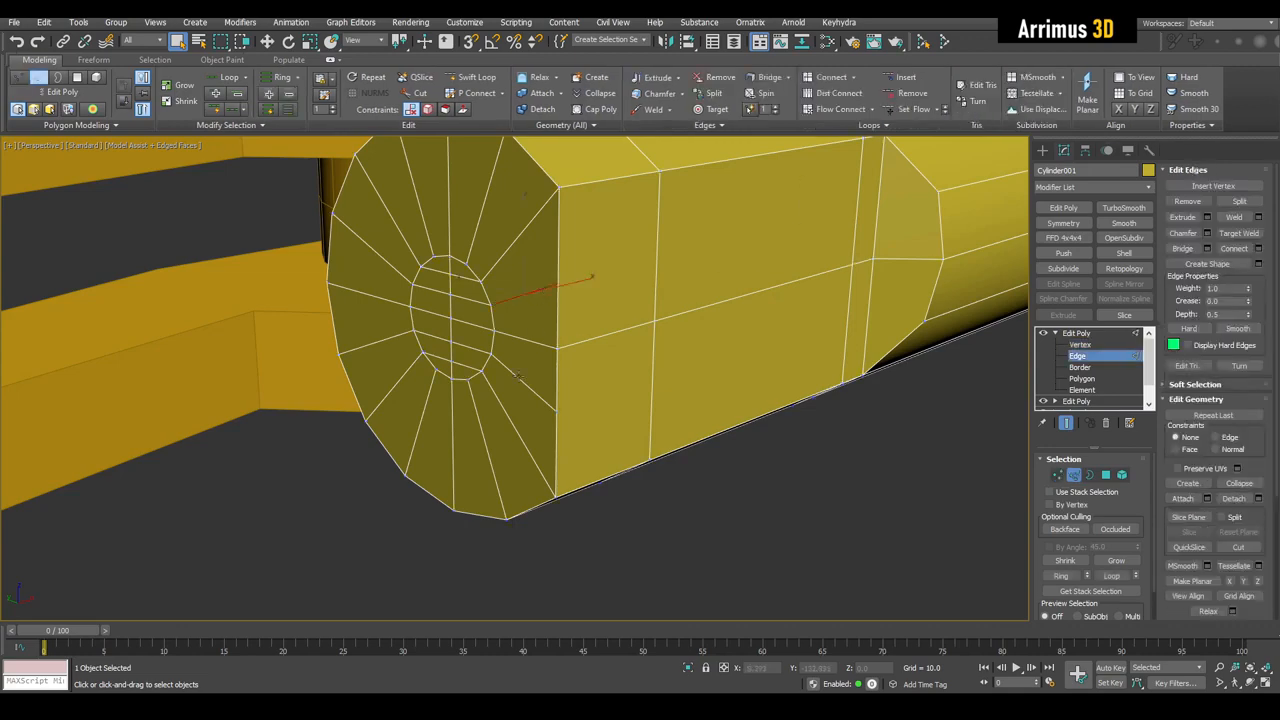
left_click(1189, 200)
middle_click_drag(795, 366, 743, 369)
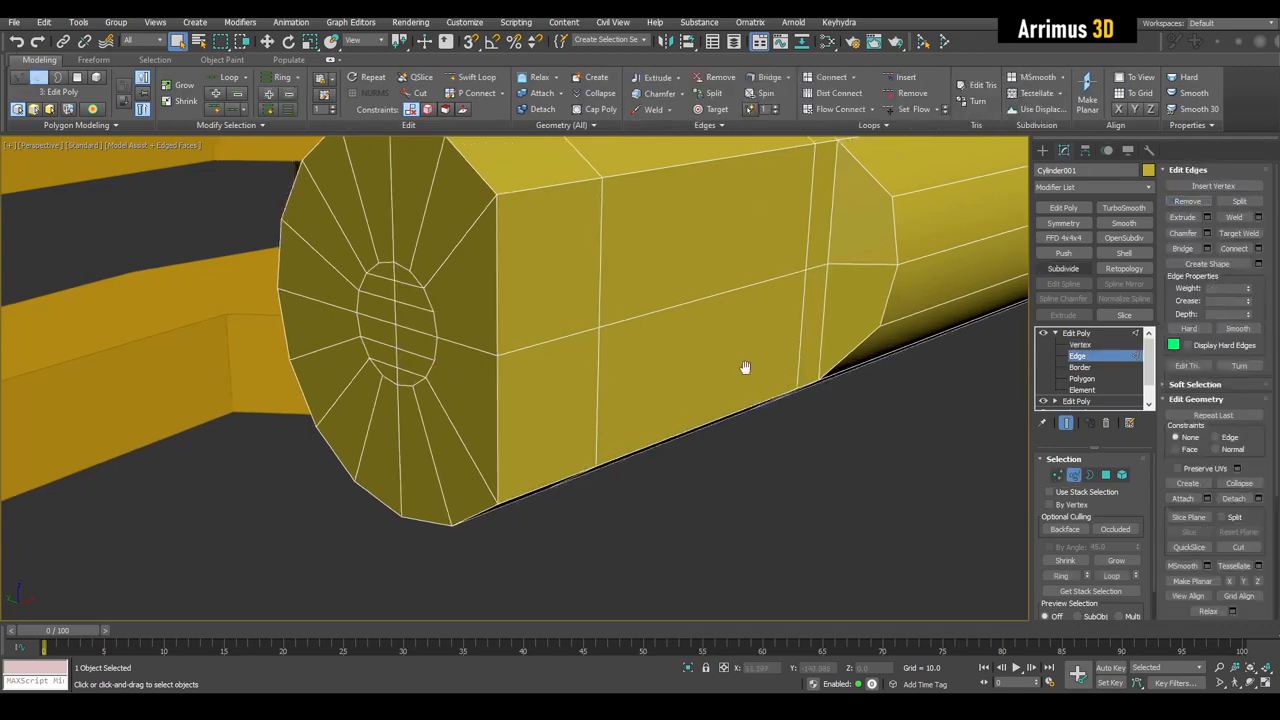
scroll(609, 300, "down", 3)
key("2")
middle_click_drag(609, 300, 610, 355, "alt")
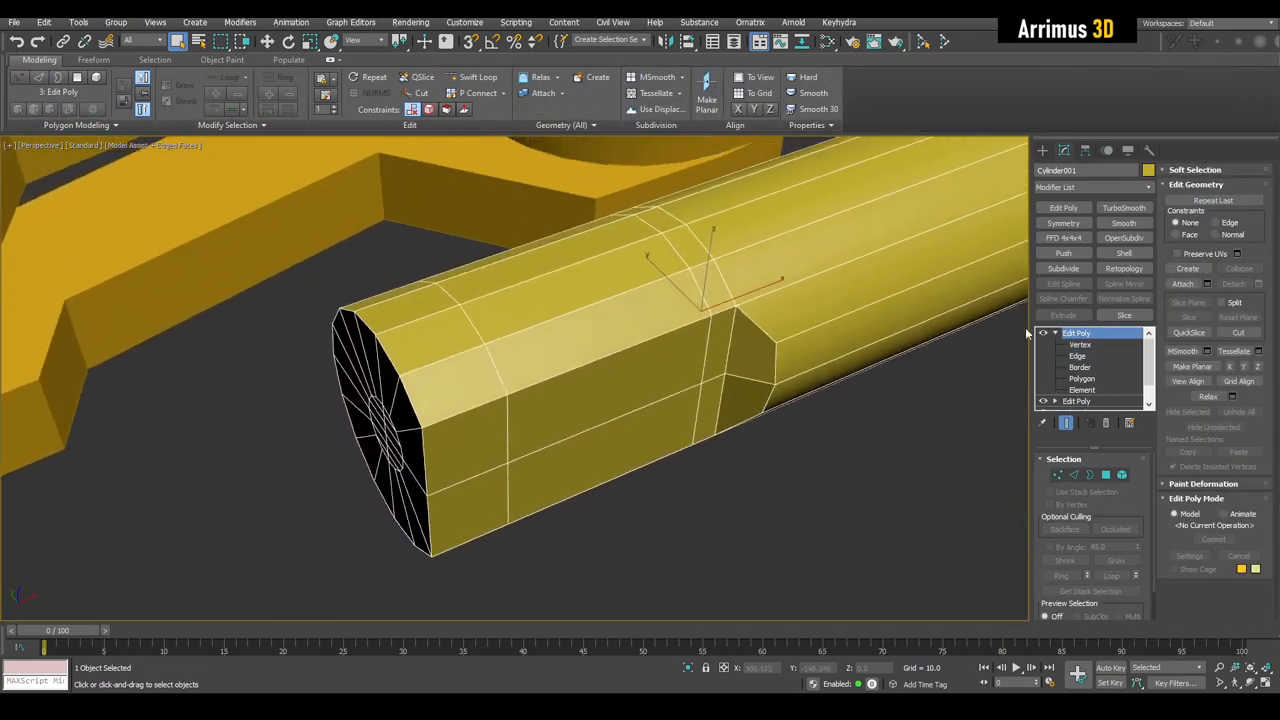
left_click(1056, 333)
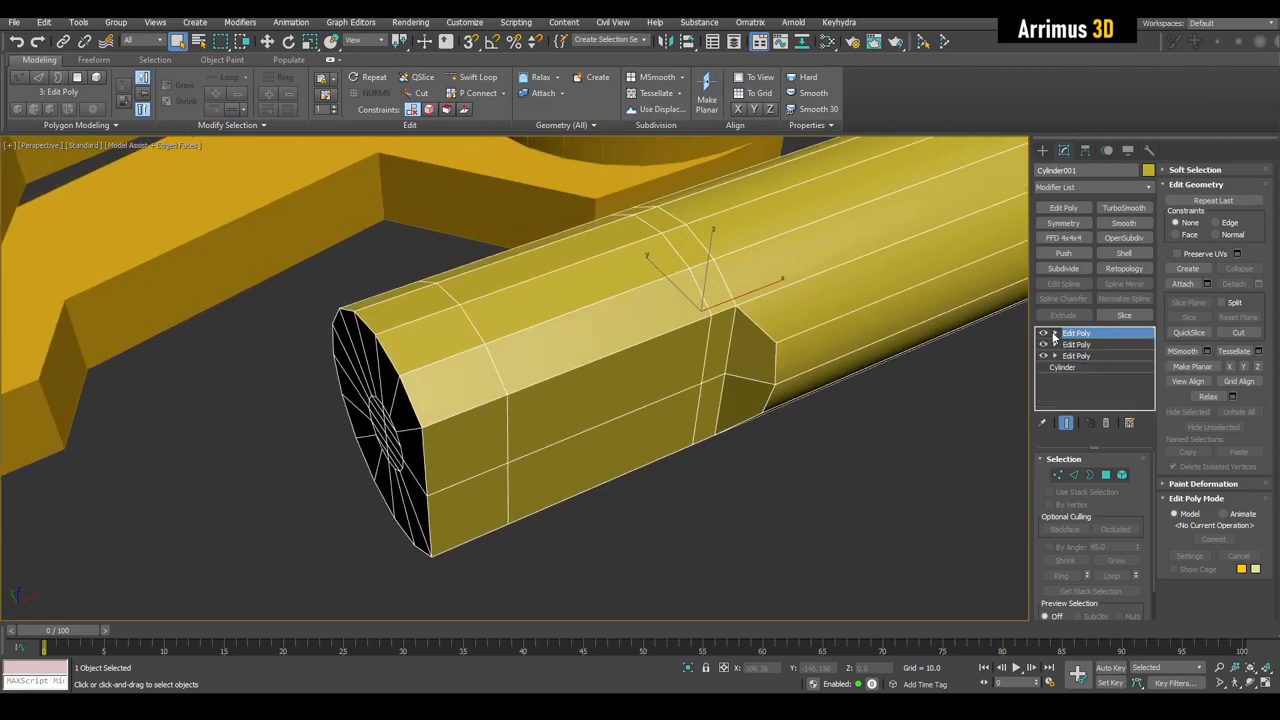
Step: Add a Symmetry modifier on the Y axis with Flip enabled and check the mirrored flat sides
left_click(1065, 224)
left_click(1067, 517)
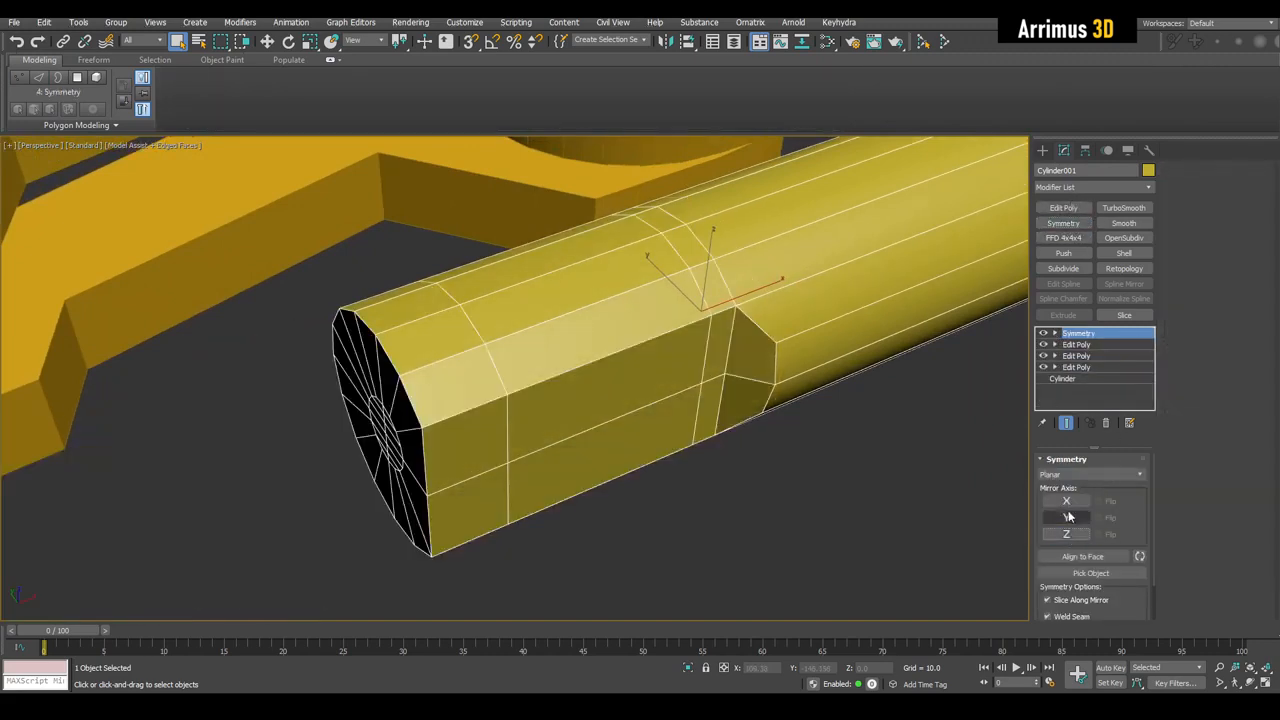
left_click(1070, 517)
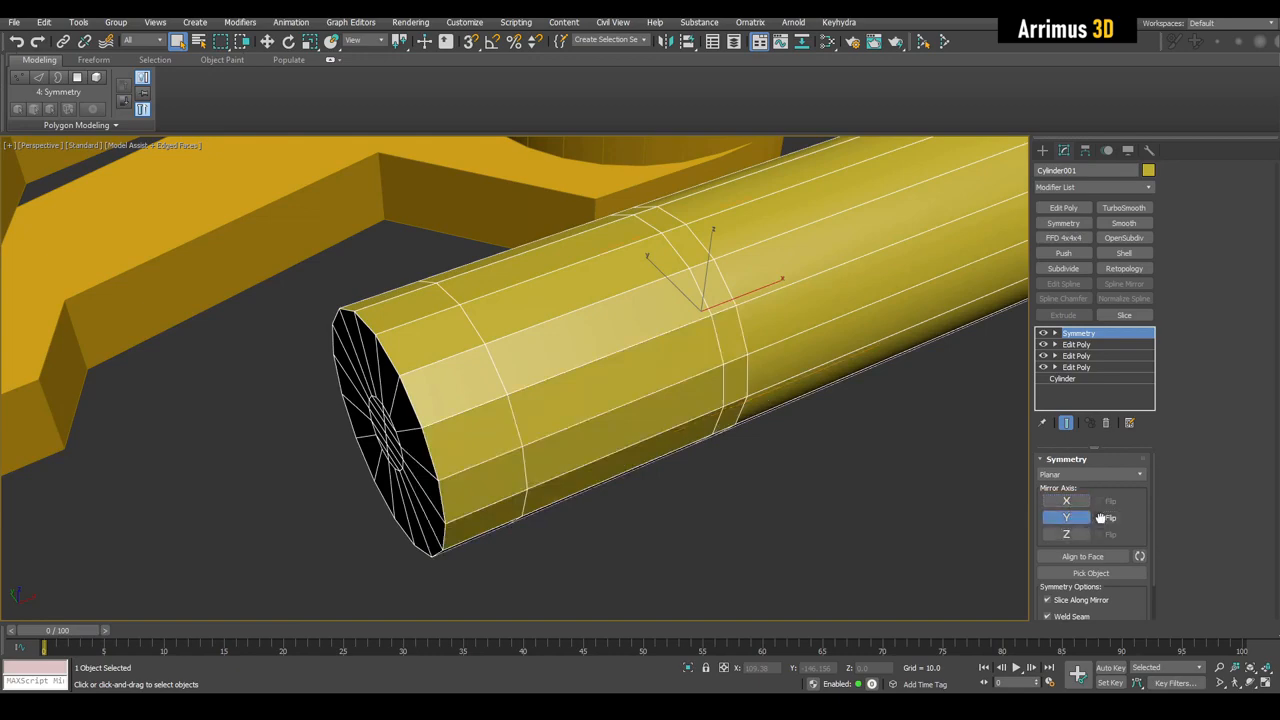
left_click(1100, 518)
left_click(861, 487)
scroll(693, 484, "down", 4)
middle_click_drag(693, 484, 663, 417, "alt")
left_click(657, 429)
scroll(663, 416, "up", 2)
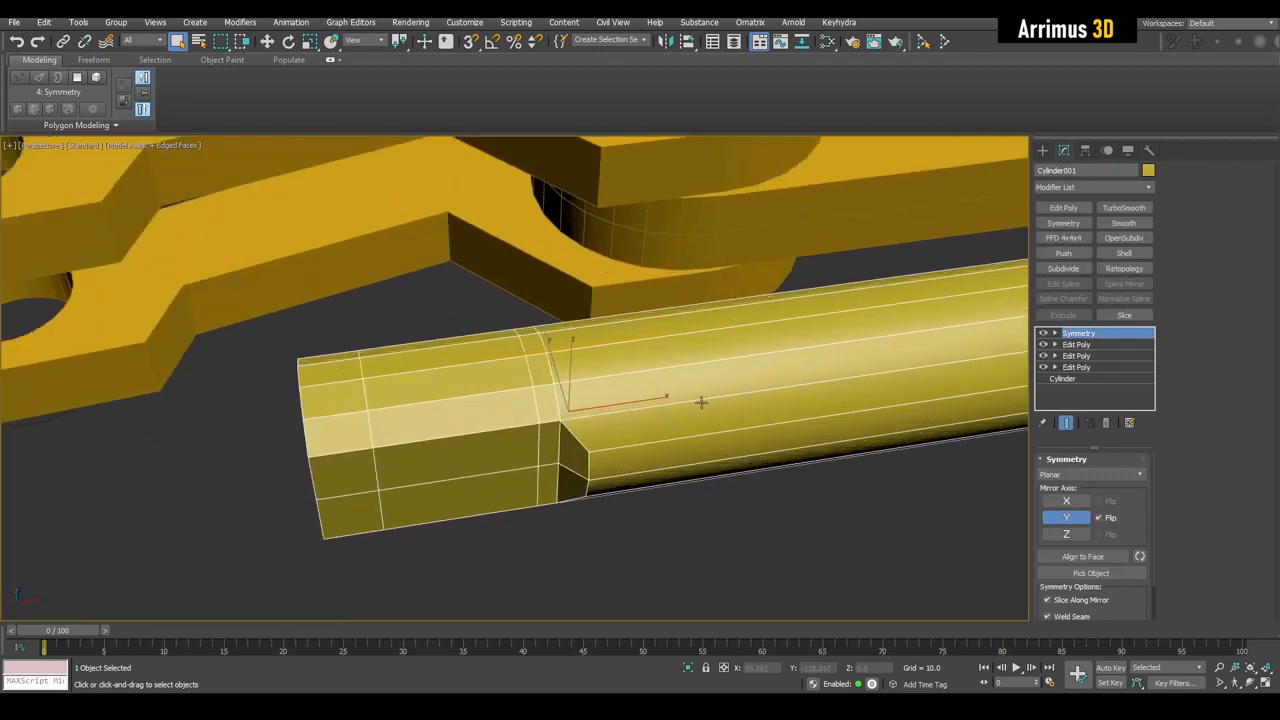
Step: Return to the Edit Poly below Symmetry and add Swift Loop edge loops just behind the sloped shoulder and near the tube's open end
left_click(1090, 346)
key("1")
scroll(603, 415, "up", 2)
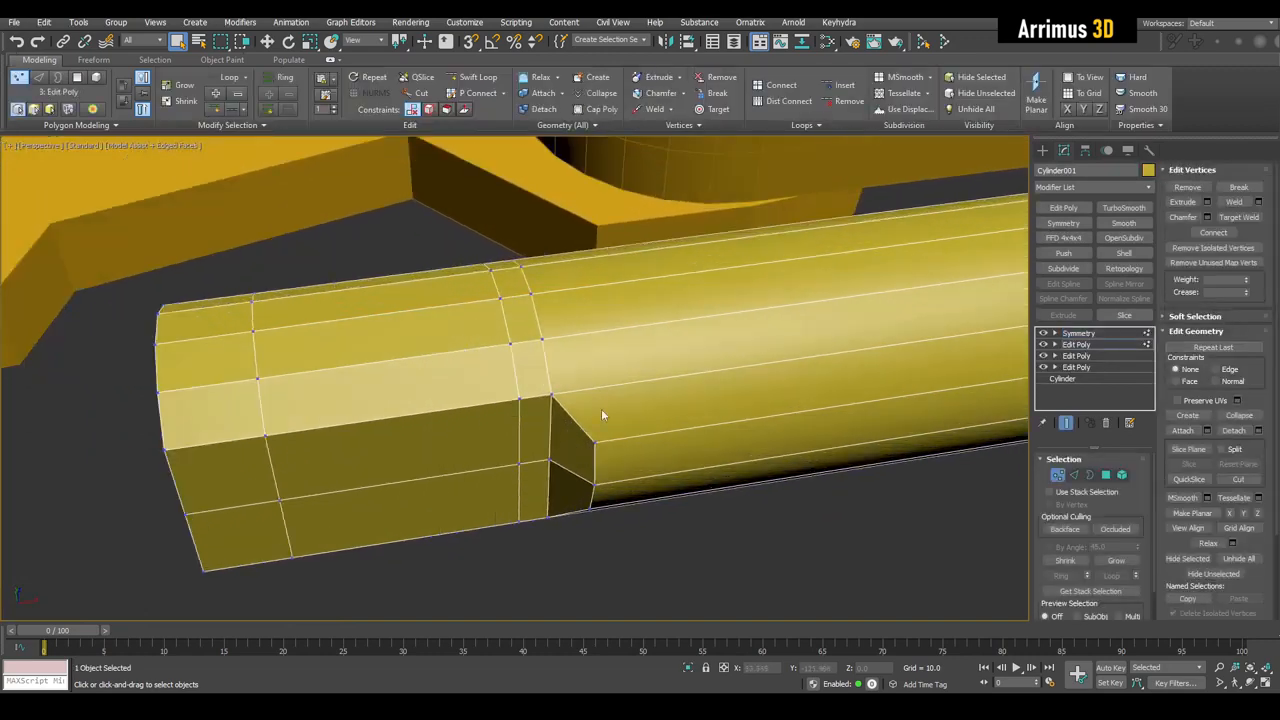
left_click(610, 389)
right_click(610, 389)
scroll(610, 389, "down", 3)
middle_click_drag(750, 429, 614, 378)
key("q")
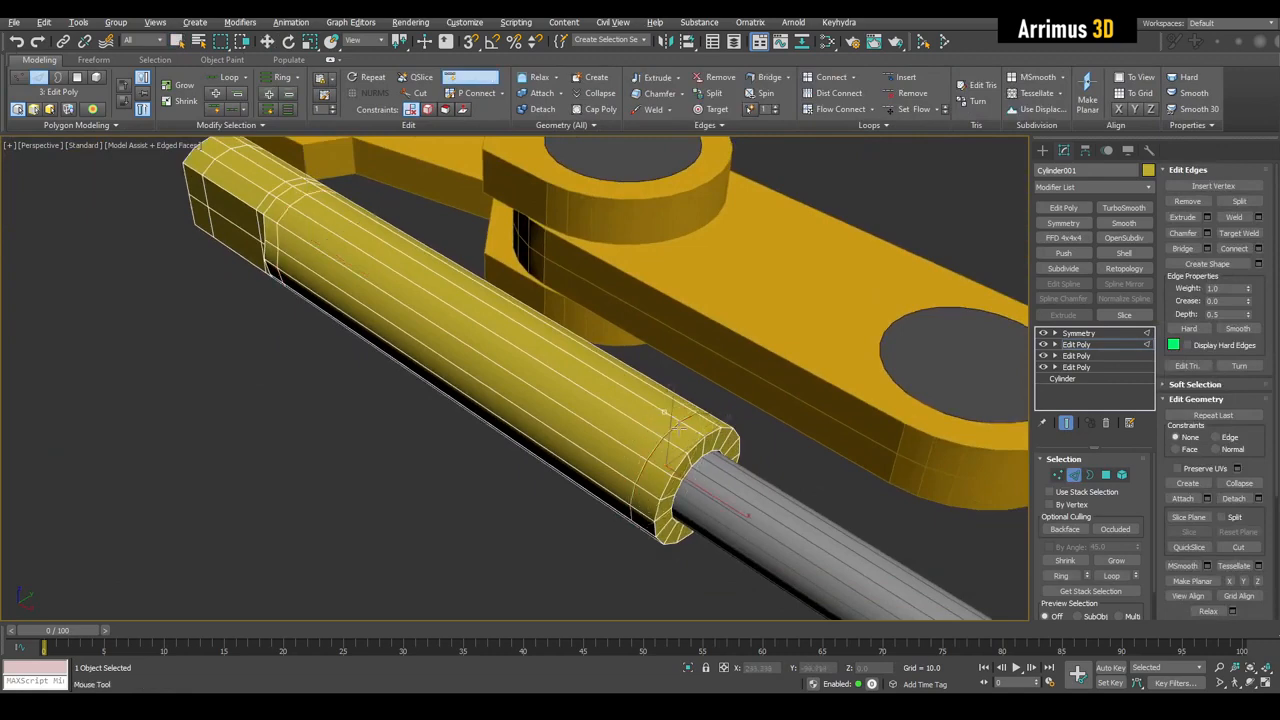
right_click(685, 432)
key("q")
Step: Examine the closed mounting end and its flat side, using see-through display and a close-up view
middle_click_drag(685, 432, 850, 440, "alt")
middle_click_drag(510, 400, 682, 337)
middle_click_drag(590, 380, 411, 317, "alt")
key("1")
key("1")
key("alt+x")
key("alt+x")
middle_click_drag(480, 355, 497, 313)
key("4")
left_click(484, 355)
key("z")
scroll(484, 355, "down", 4)
Step: In a new Edit Poly, add an edge loop across the flat's middle and adjust the loop near the end cap along X
key("1")
key("alt+1")
left_click(607, 305)
key("w")
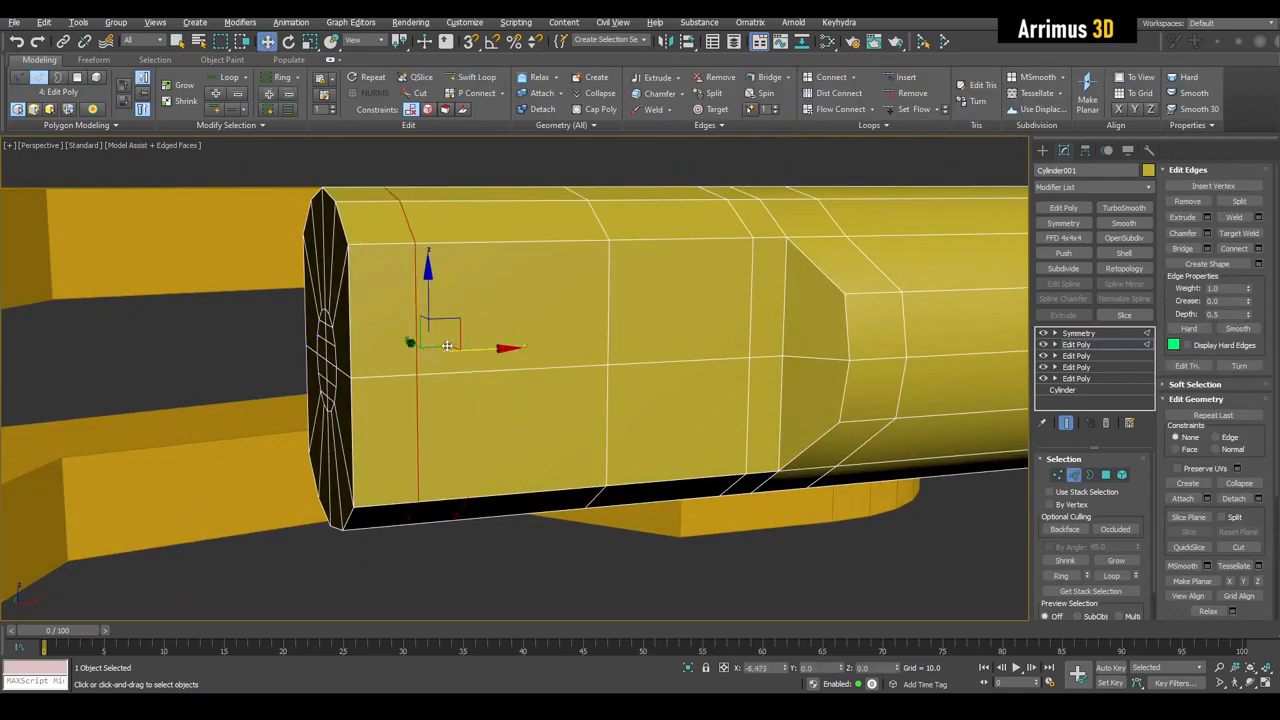
left_click(713, 551)
middle_click_drag(713, 551, 684, 503, "alt")
Step: Select all polygons of the flat side, including the sloped shoulder, and inset them as one group
key("4")
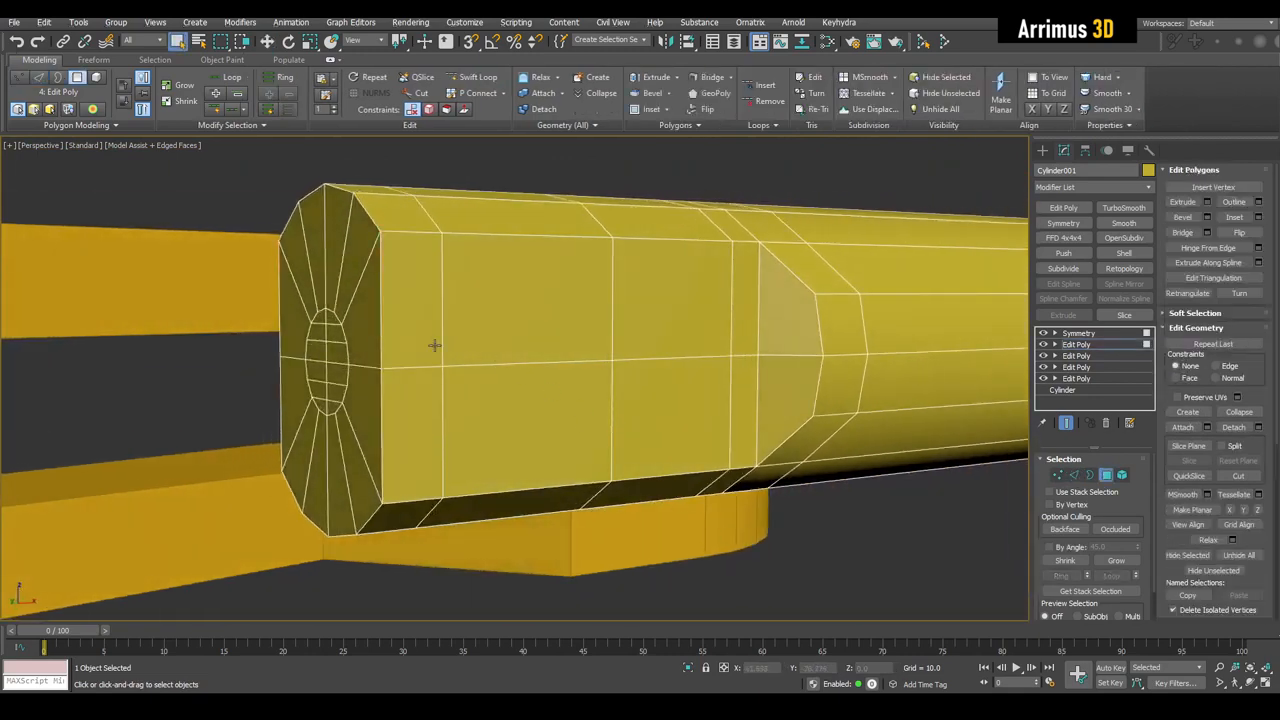
left_click(409, 307)
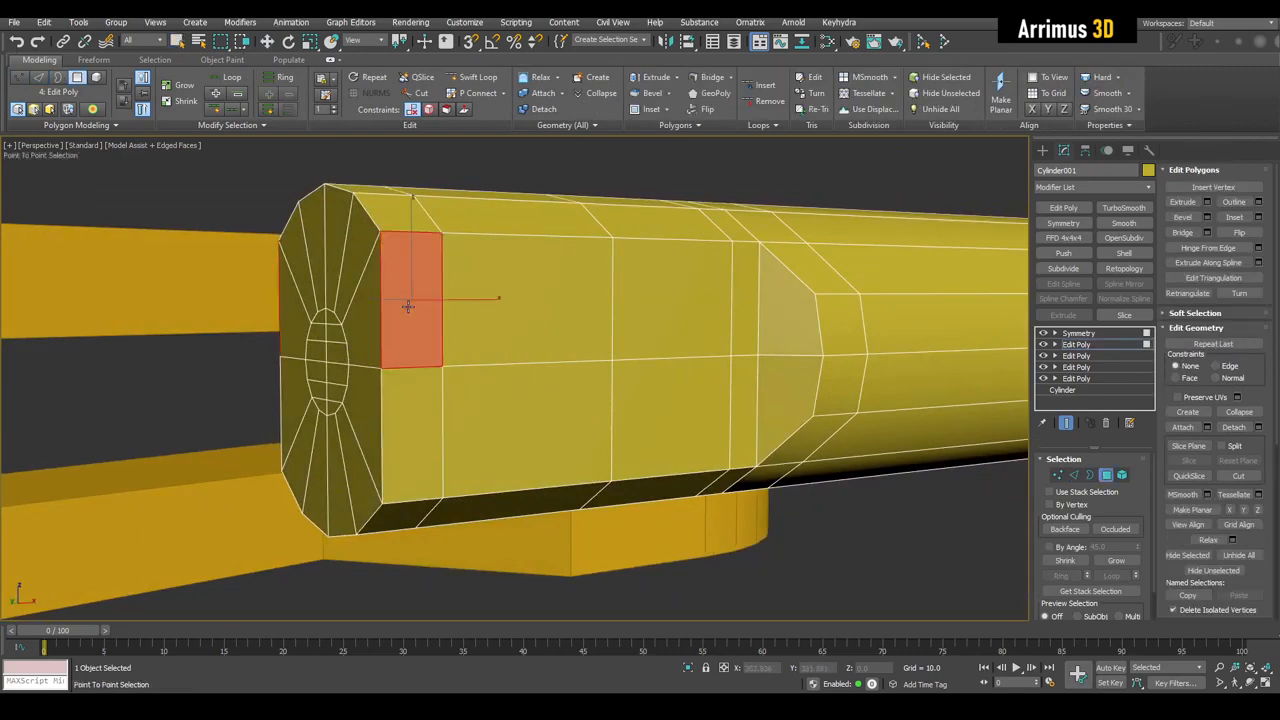
left_click(737, 317)
left_click(782, 322)
left_click(780, 371)
left_click(441, 409)
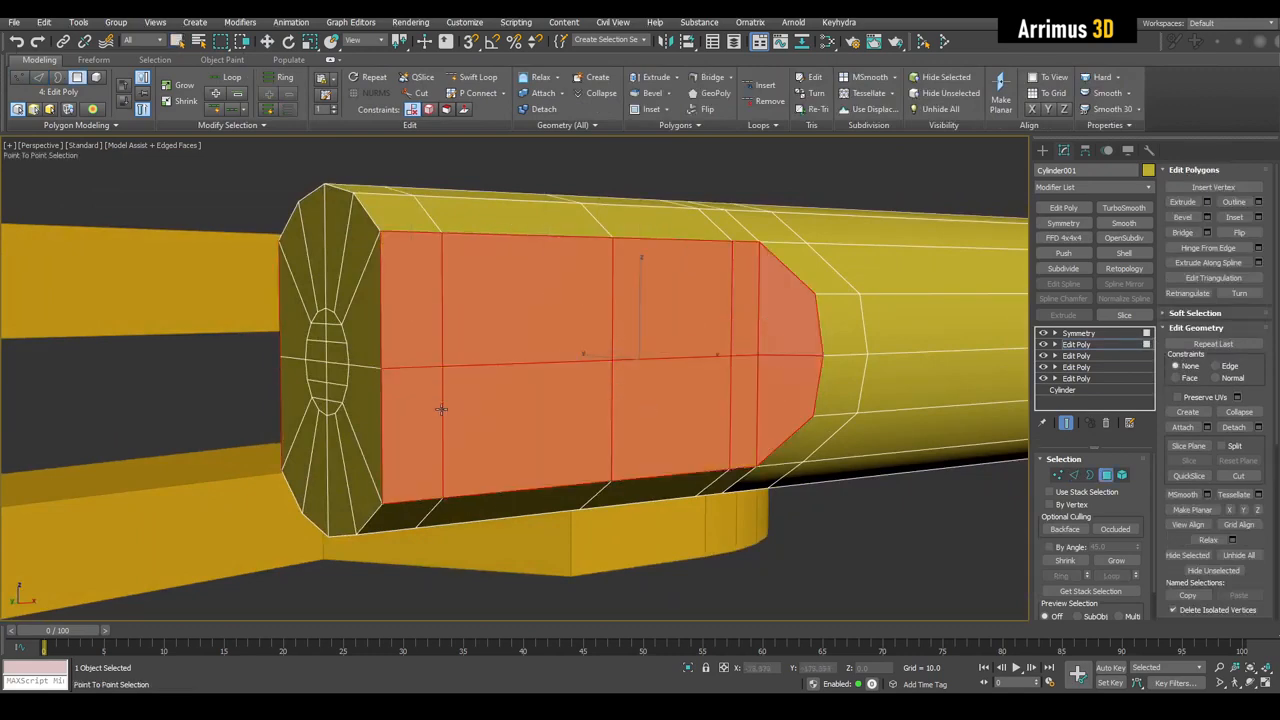
right_click(505, 340)
key("alt+x")
middle_click_drag(505, 340, 606, 306, "alt")
key("space")
key("alt+x")
key("shift+i")
left_click_drag(606, 306, 613, 323)
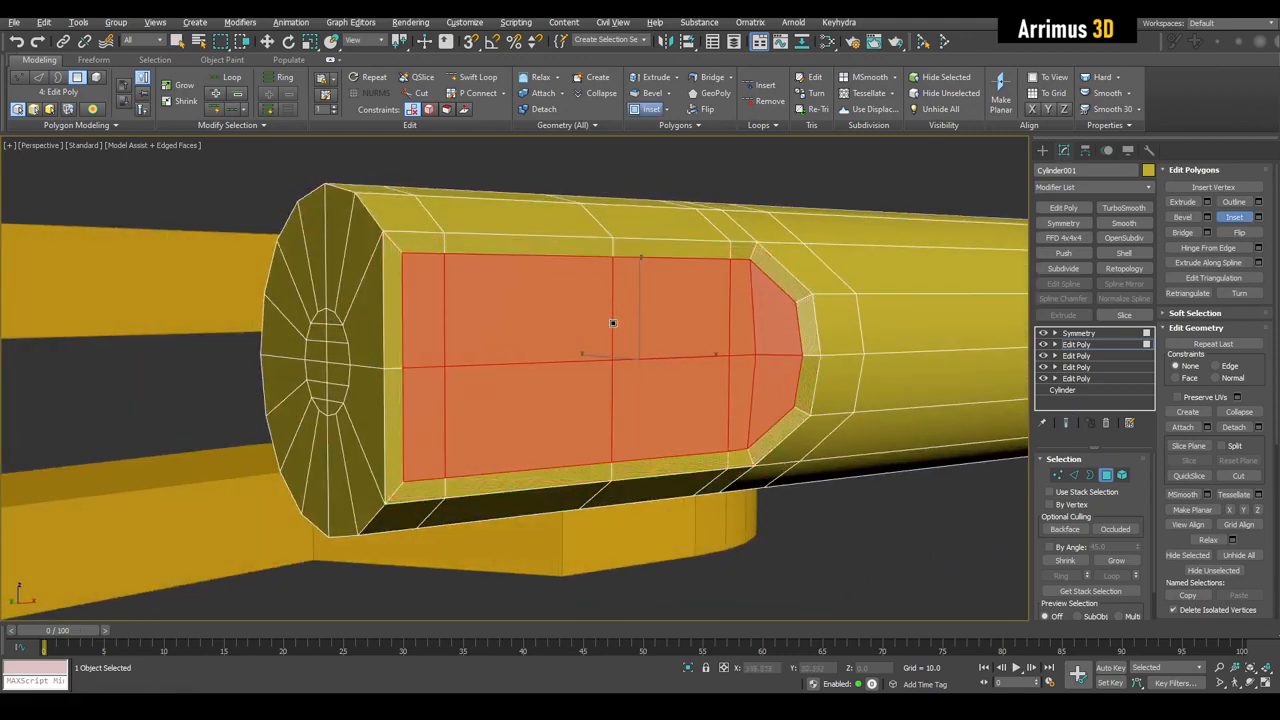
Step: Insert another Swift Loop across the flat, midway between the loop near the cap and the middle loop
key("1")
middle_click_drag(438, 344, 588, 224, "alt")
key("4")
key("alt+x")
key("1")
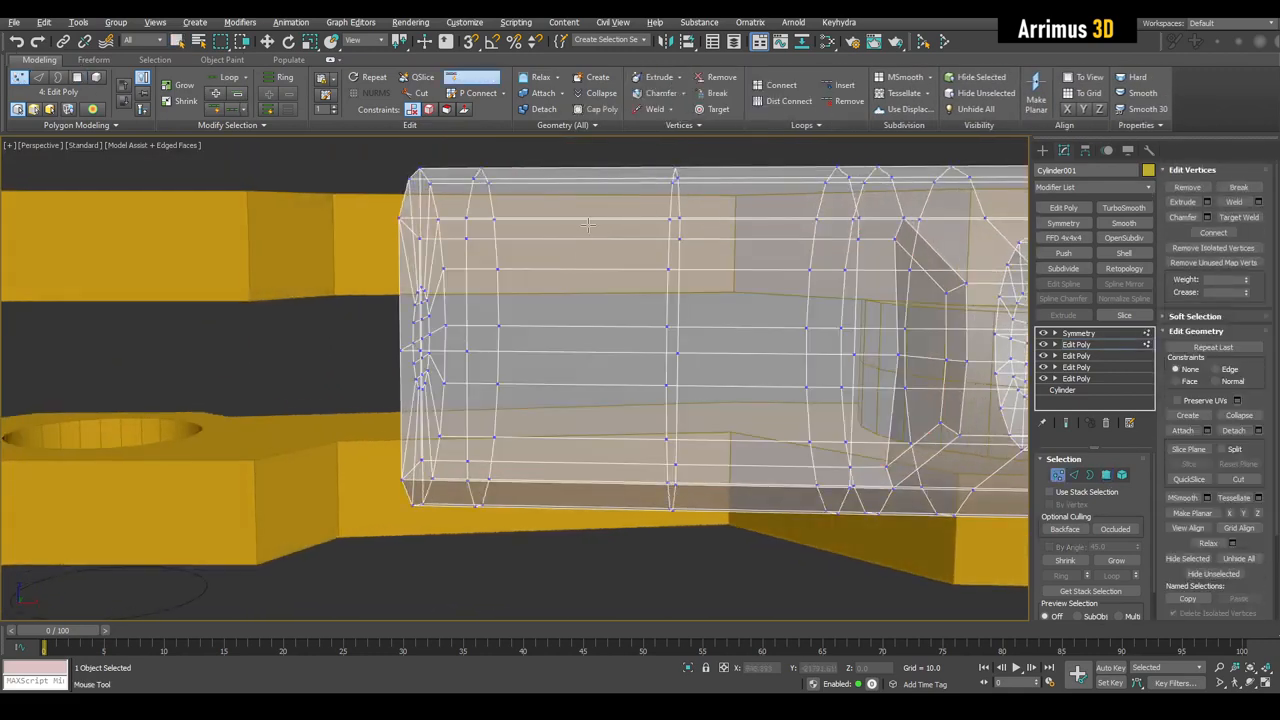
left_click(576, 224)
right_click(578, 228)
middle_click_drag(598, 310, 591, 275, "alt")
key("4")
Step: Select the four flat-side polygons around the new loop's midpoint and inset them into a smaller square patch by scaling
key("q")
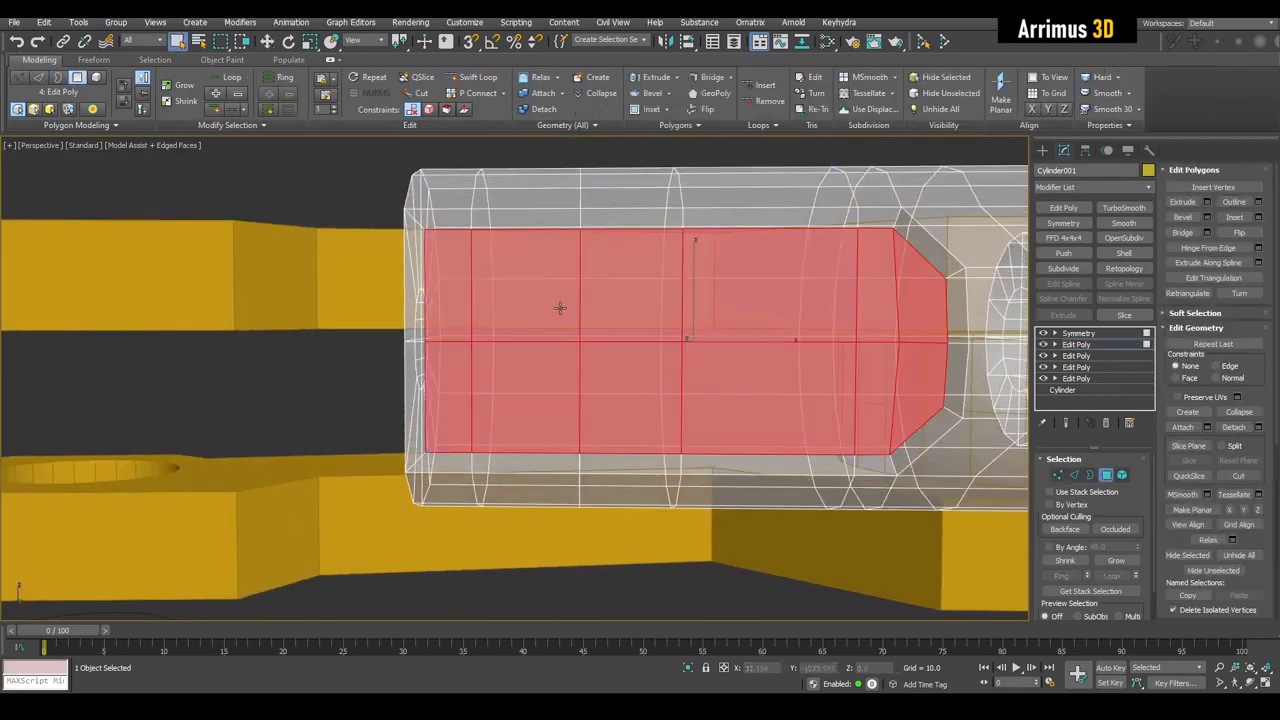
left_click(560, 309)
left_click(615, 310, "ctrl")
left_click(621, 369, "ctrl")
left_click(560, 363, "ctrl")
key("alt+x")
middle_click_drag(560, 363, 600, 361, "alt")
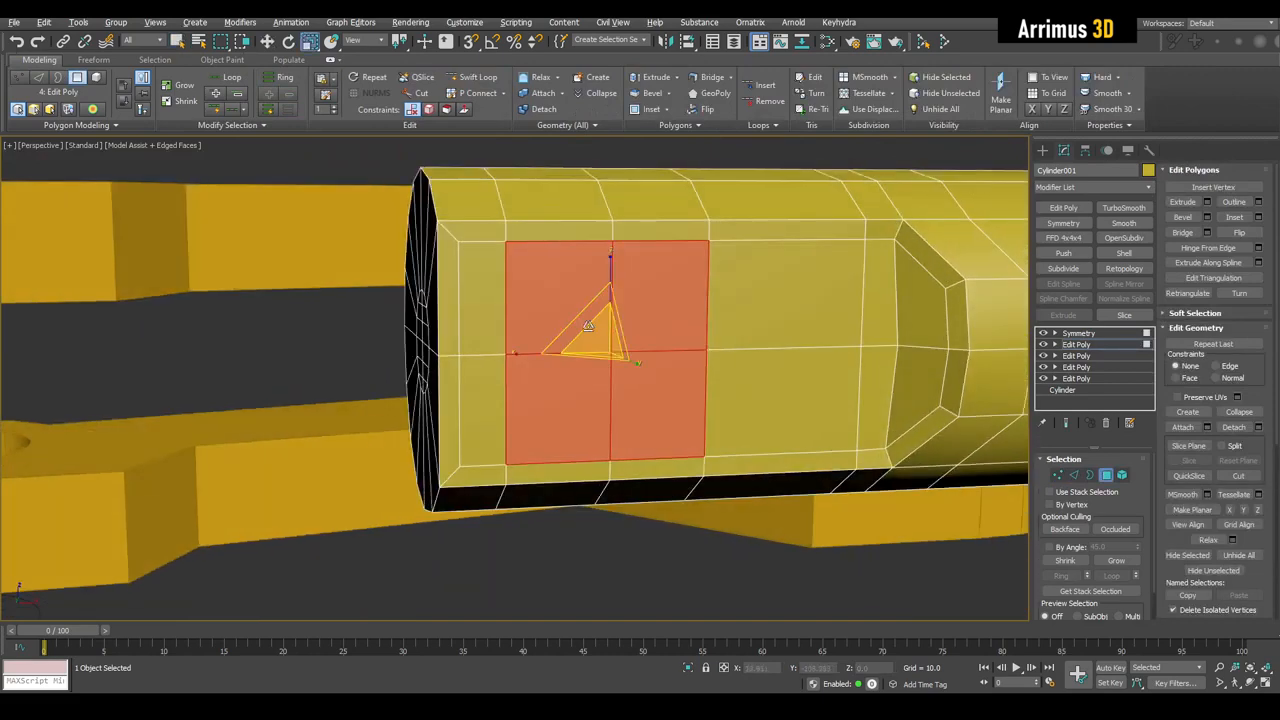
left_click_drag(582, 319, 597, 351, "shift")
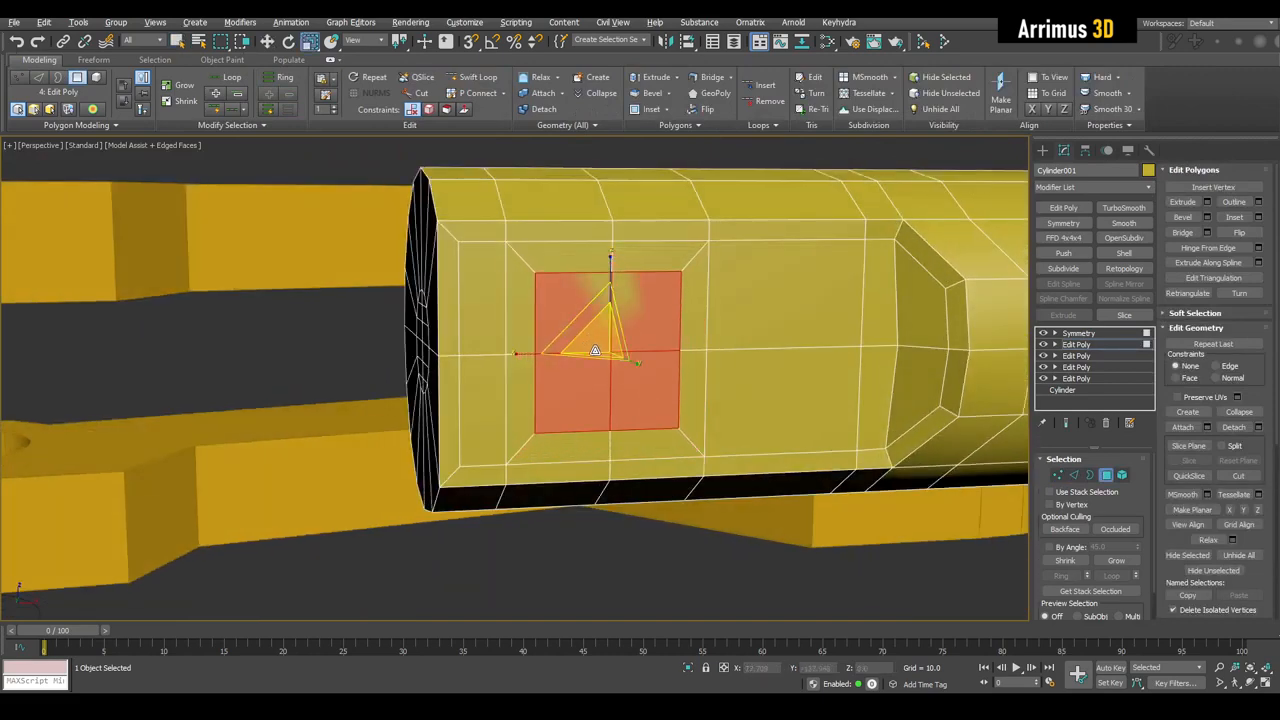
Step: Reshape the selected square patch into a regular octagon and inset it once more by scaling
middle_click_drag(594, 346, 551, 355)
scroll(529, 341, "up", 3)
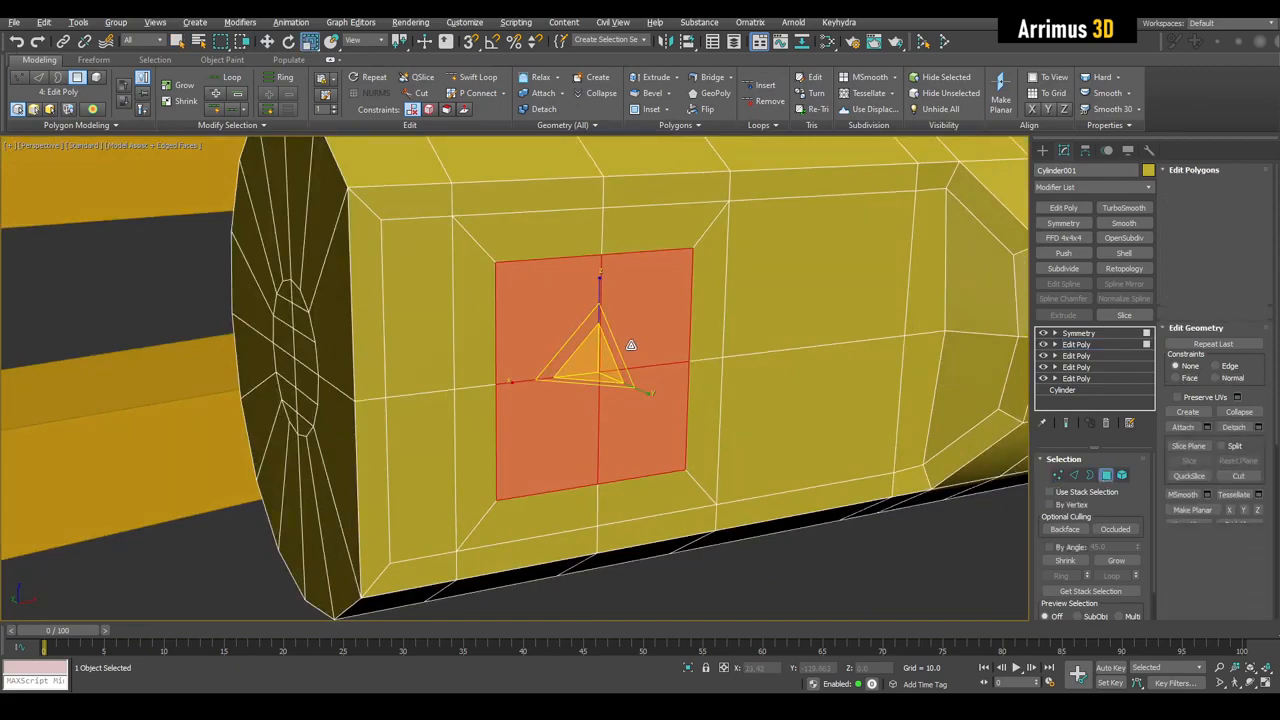
key("shift+r")
middle_click_drag(629, 344, 603, 351)
key("w")
scroll(597, 337, "down", 3)
scroll(600, 352, "up", 2)
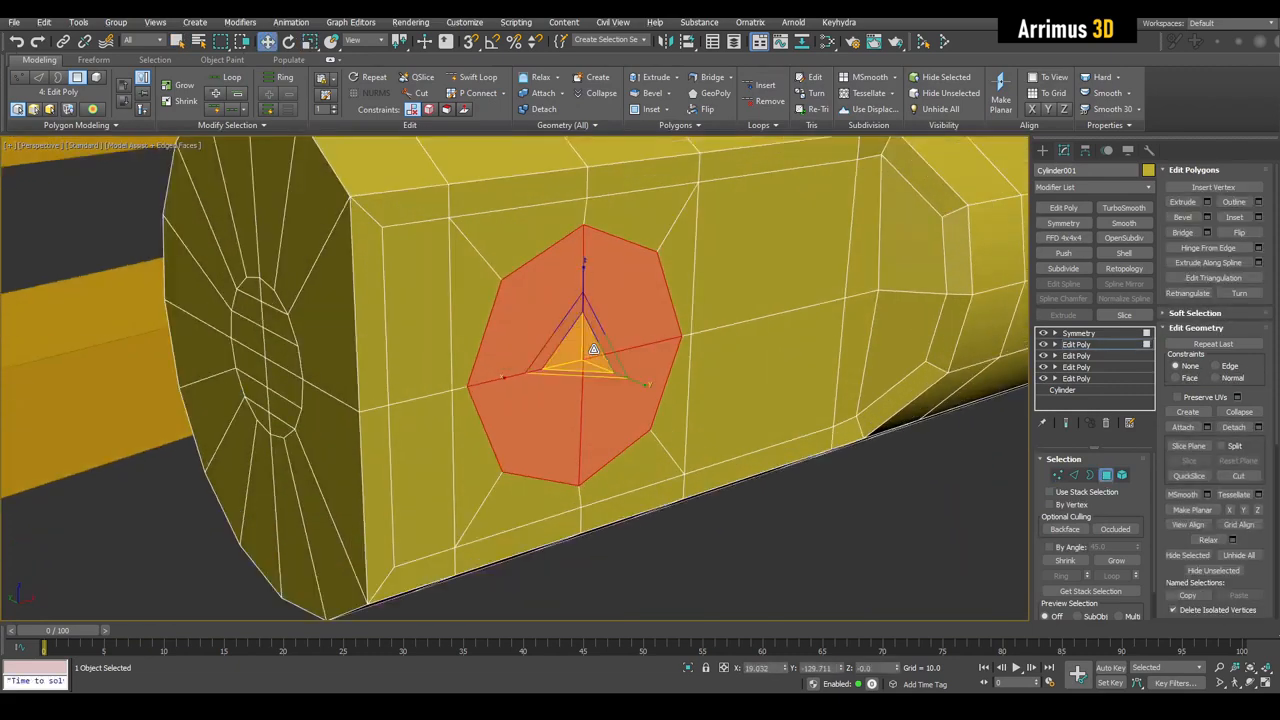
left_click_drag(582, 353, 588, 372, "shift")
key("w")
middle_click_drag(588, 372, 629, 389, "alt")
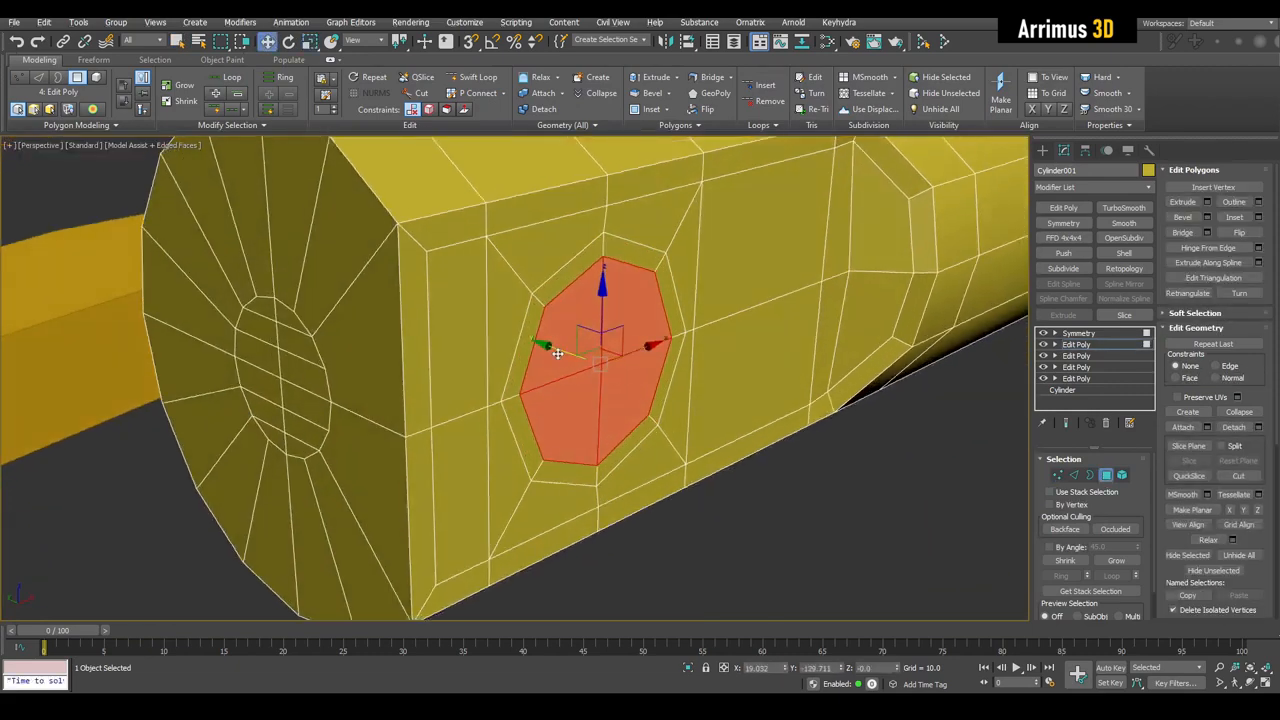
Step: Push the inner octagonal polygons a short way into the flat along Y to form the hole's rim
left_click_drag(557, 353, 590, 370)
key("r")
key("w")
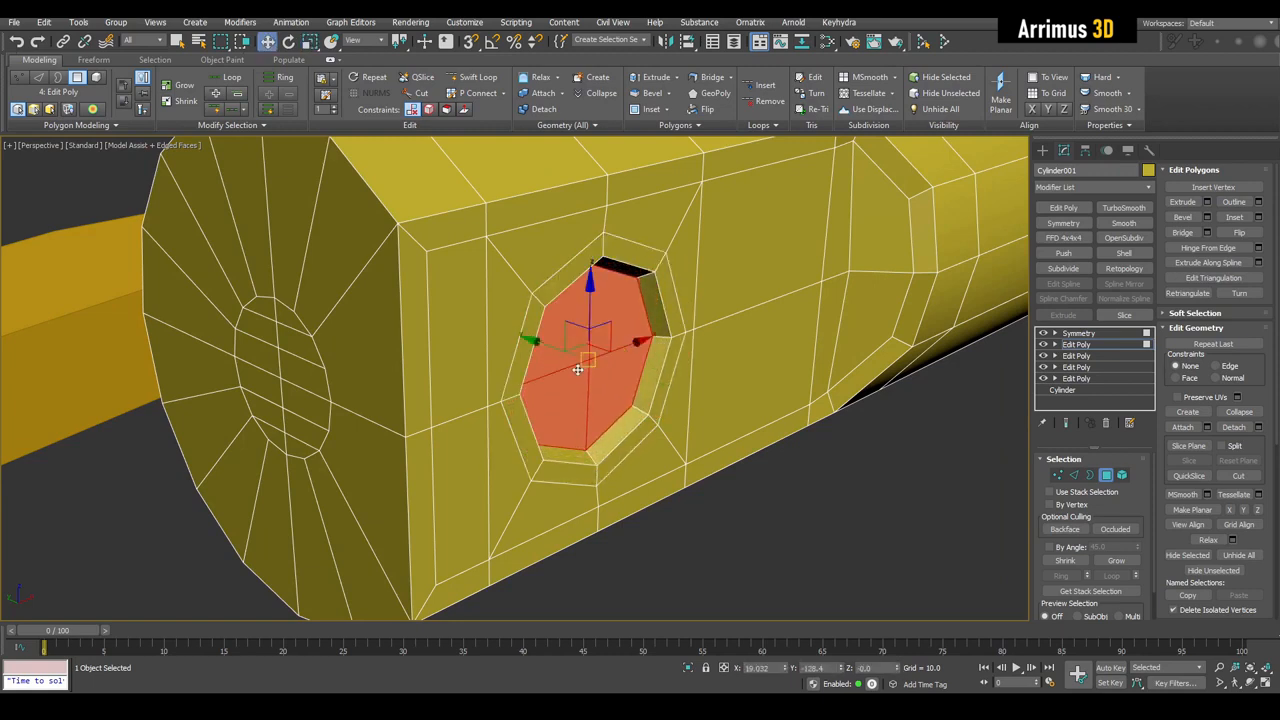
Step: Carry the octagonal polygons along Y through the body and out past the opposite side, and leave polygon editing
key("Delete")
scroll(363, 294, "down", 3)
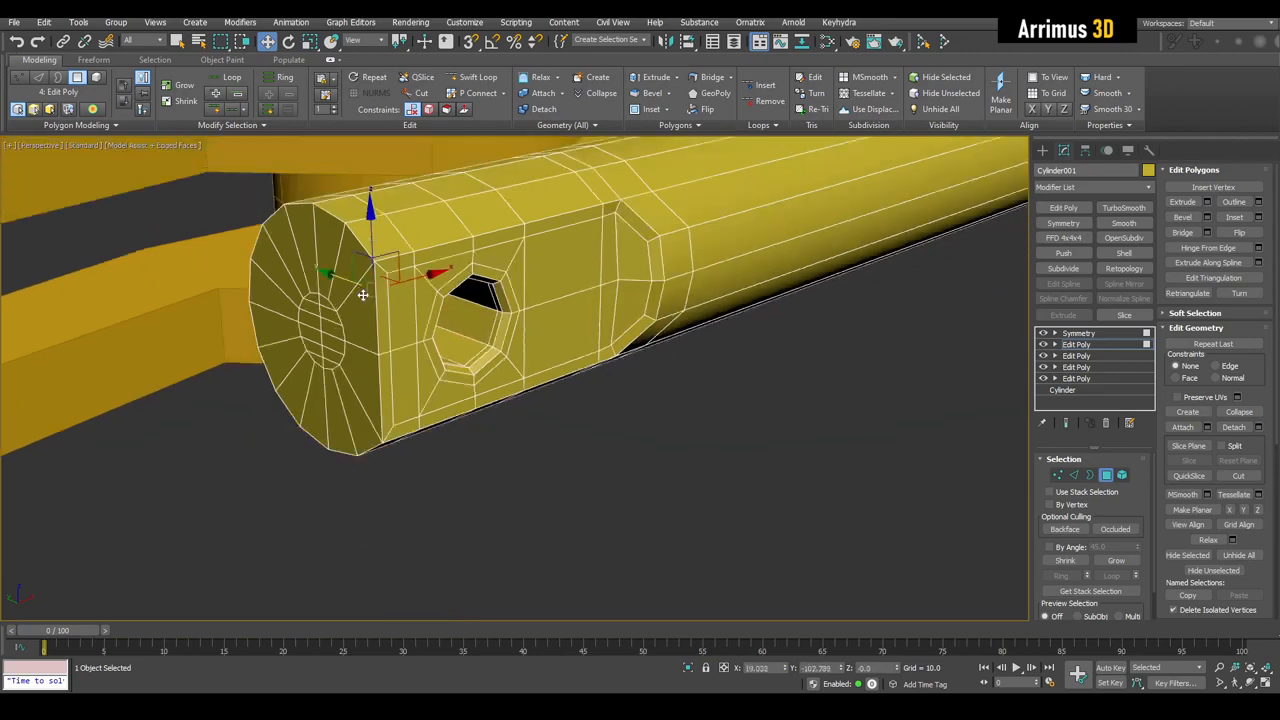
middle_click_drag(363, 294, 369, 343, "alt")
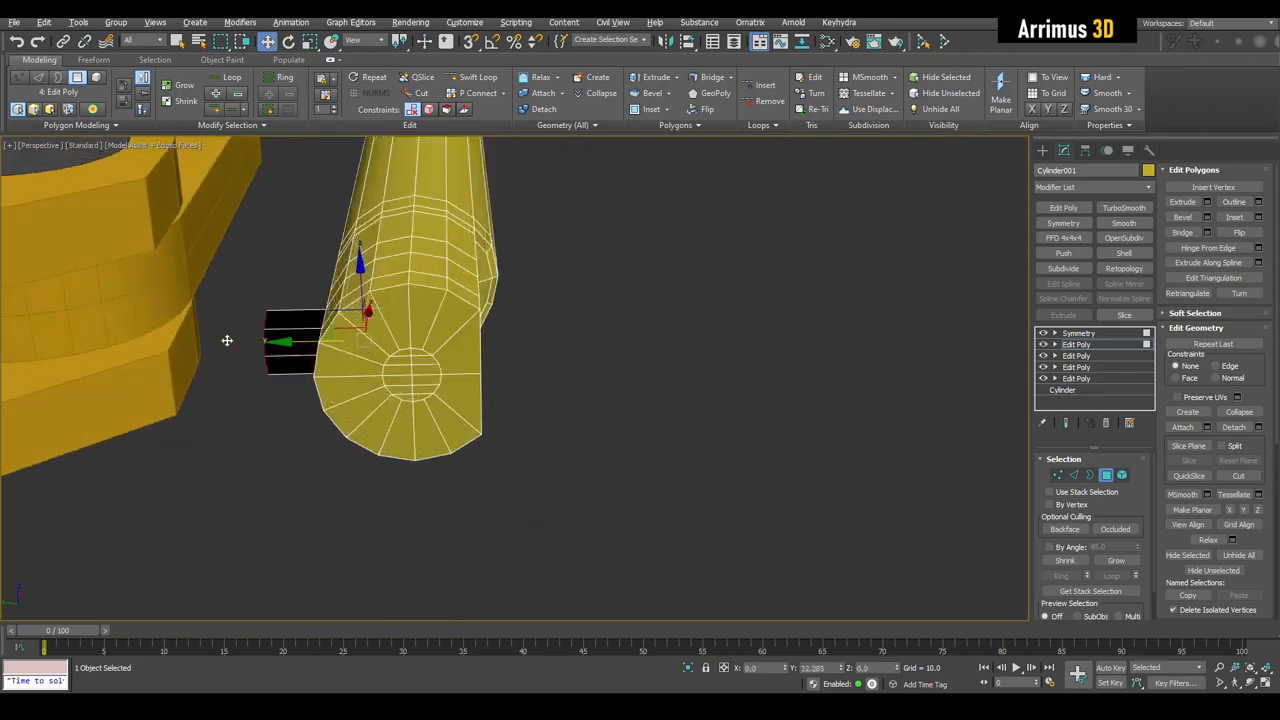
left_click_drag(227, 341, 225, 341)
middle_click_drag(227, 341, 351, 358)
key("shift+e")
key("6")
key("q")
middle_click_drag(668, 378, 551, 356, "alt")
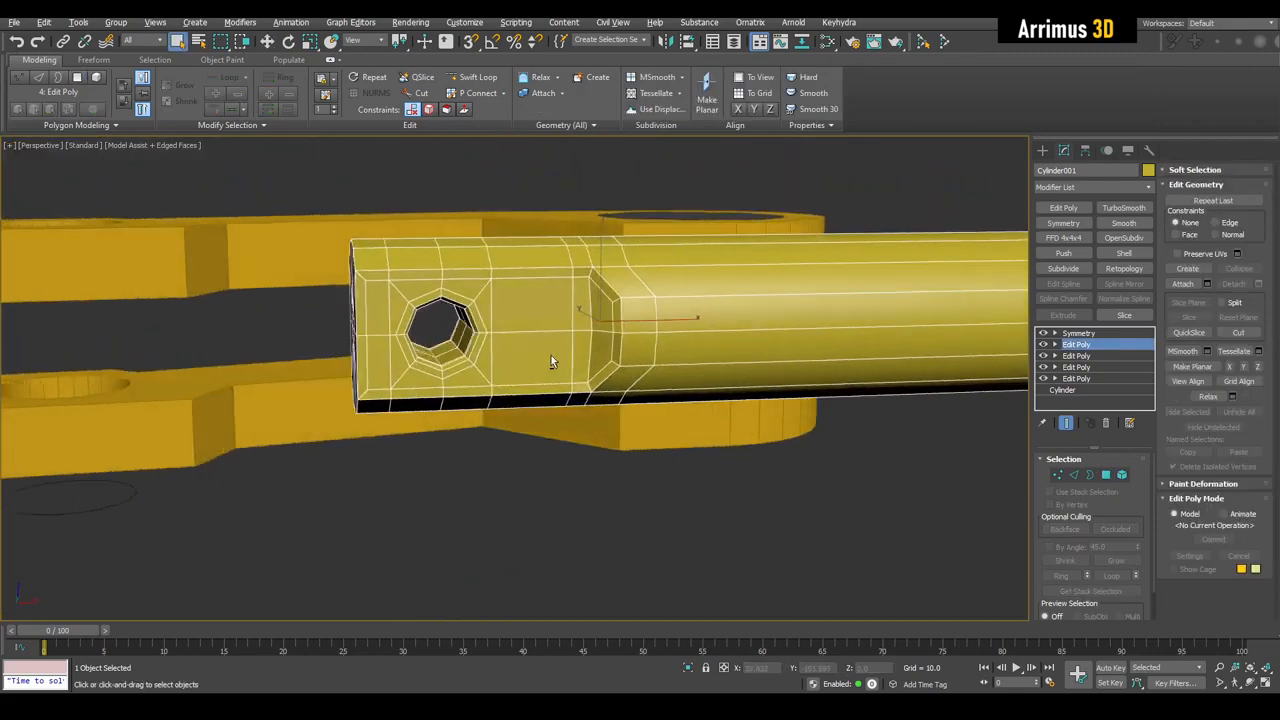
Step: Inspect the mirrored through hole, the shoulder and the surface shading with edged faces off and on
scroll(543, 349, "down", 3)
key("F4")
left_click(528, 463)
middle_click_drag(528, 463, 460, 520, "alt")
scroll(429, 320, "up", 3)
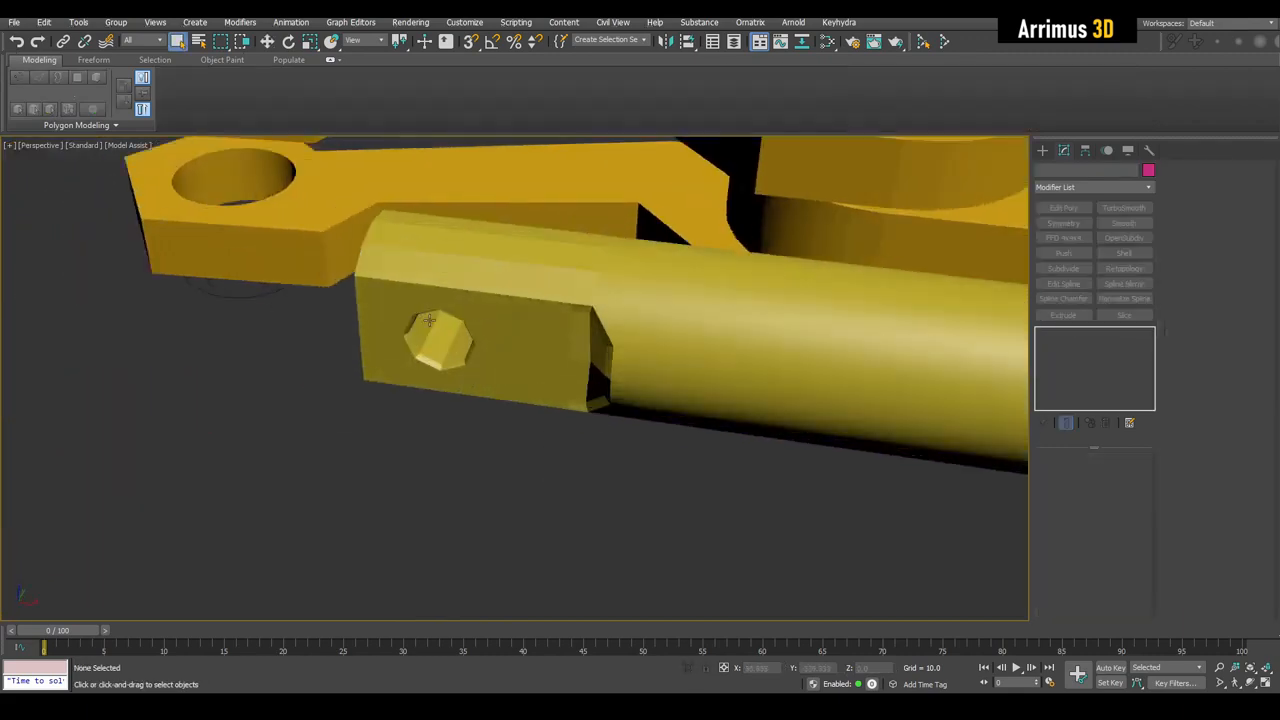
left_click(572, 320)
middle_click_drag(572, 320, 709, 411, "alt")
scroll(709, 411, "up", 3)
key("F4")
key("F4")
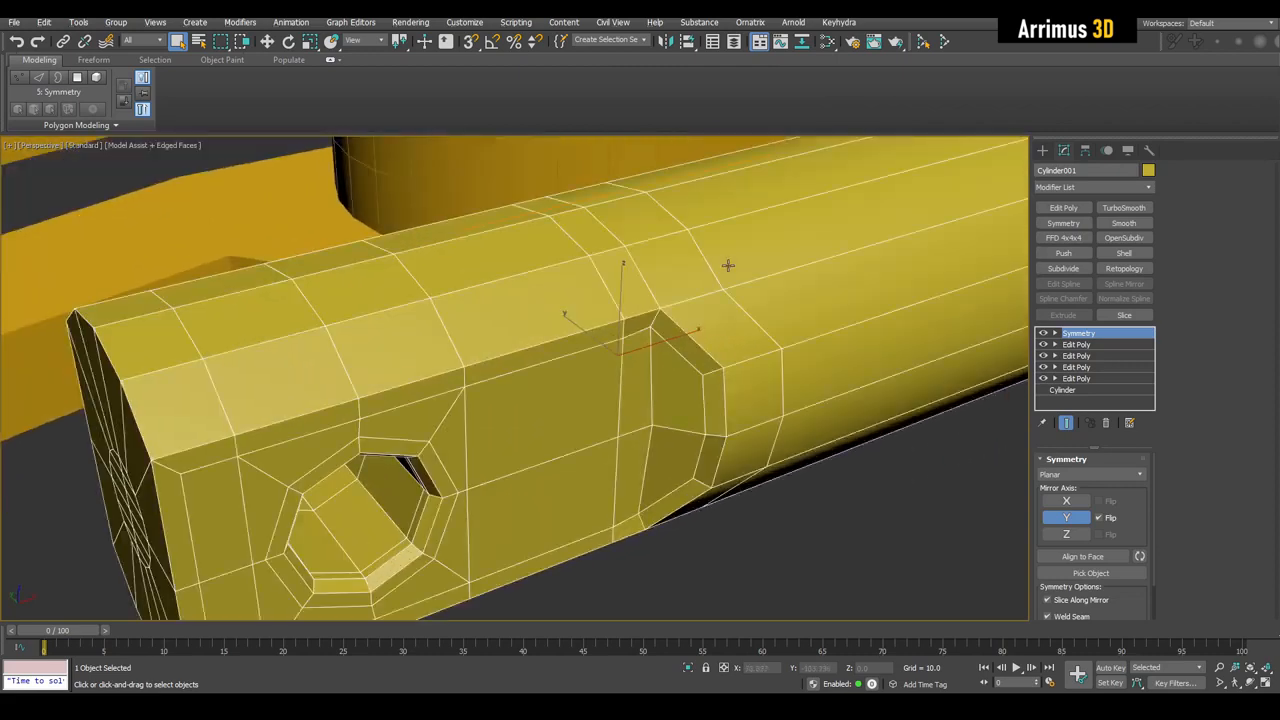
middle_click_drag(703, 283, 620, 328, "alt")
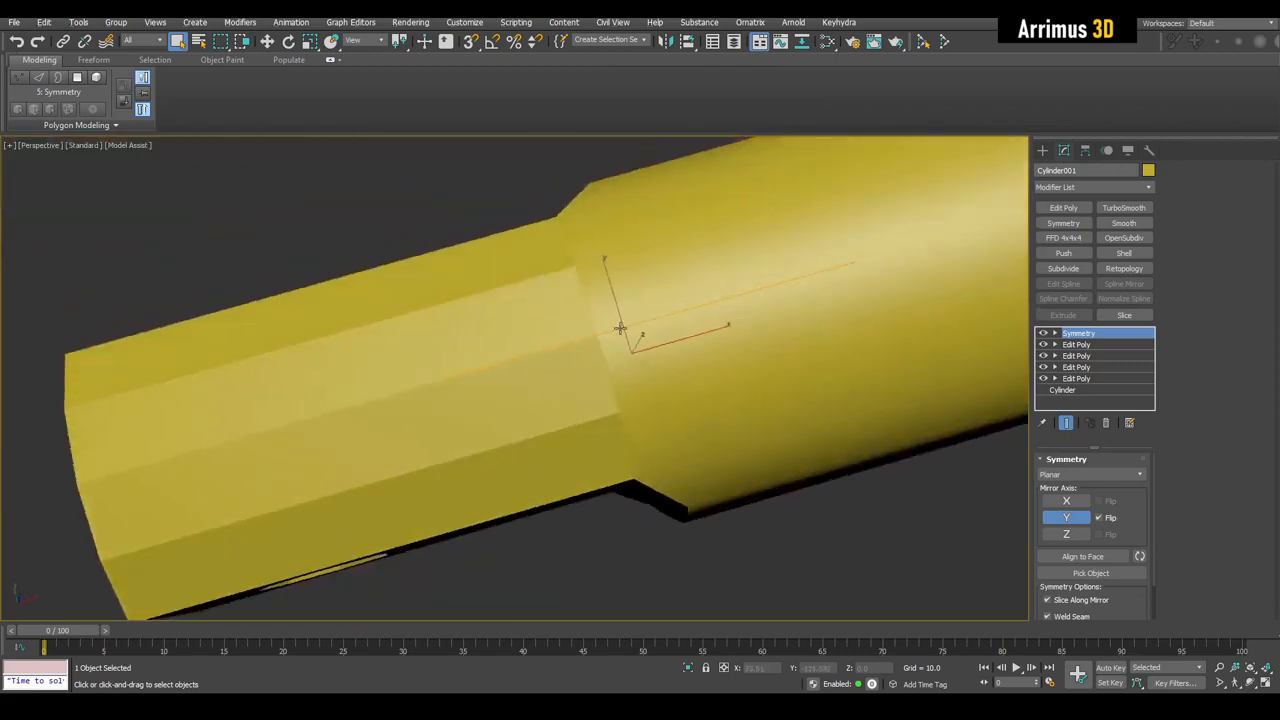
middle_click_drag(604, 406, 582, 306, "alt")
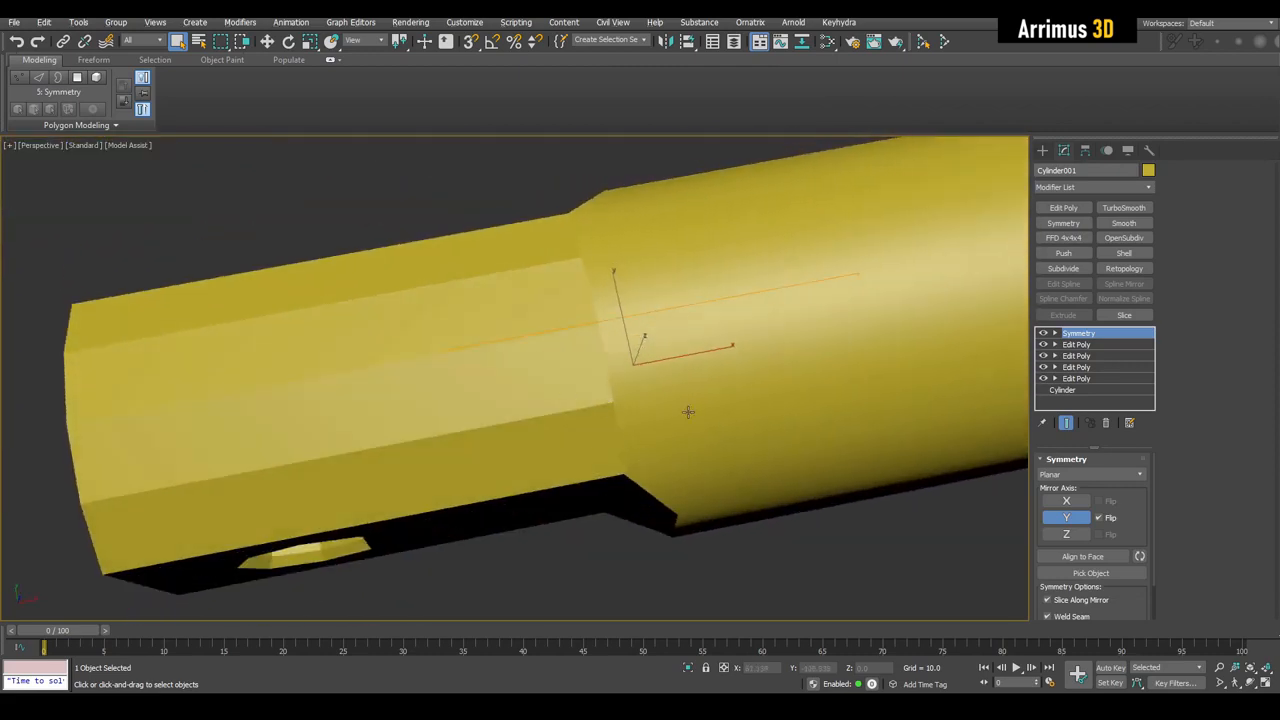
Step: Apply a Smooth modifier below Symmetry to give the tube faceted shading, and check the hole and shoulder
left_click(1132, 225)
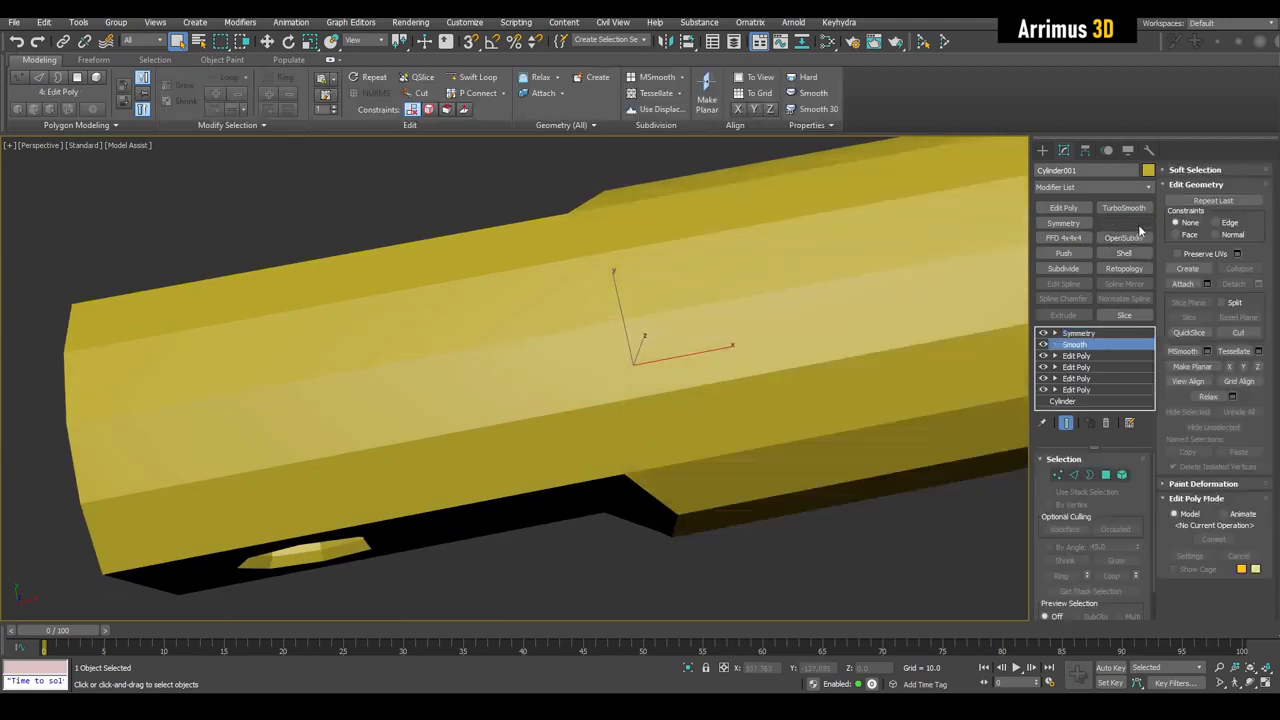
middle_click_drag(877, 403, 859, 390)
key("e")
left_click(843, 539)
middle_click_drag(843, 539, 714, 389, "alt")
key("F4")
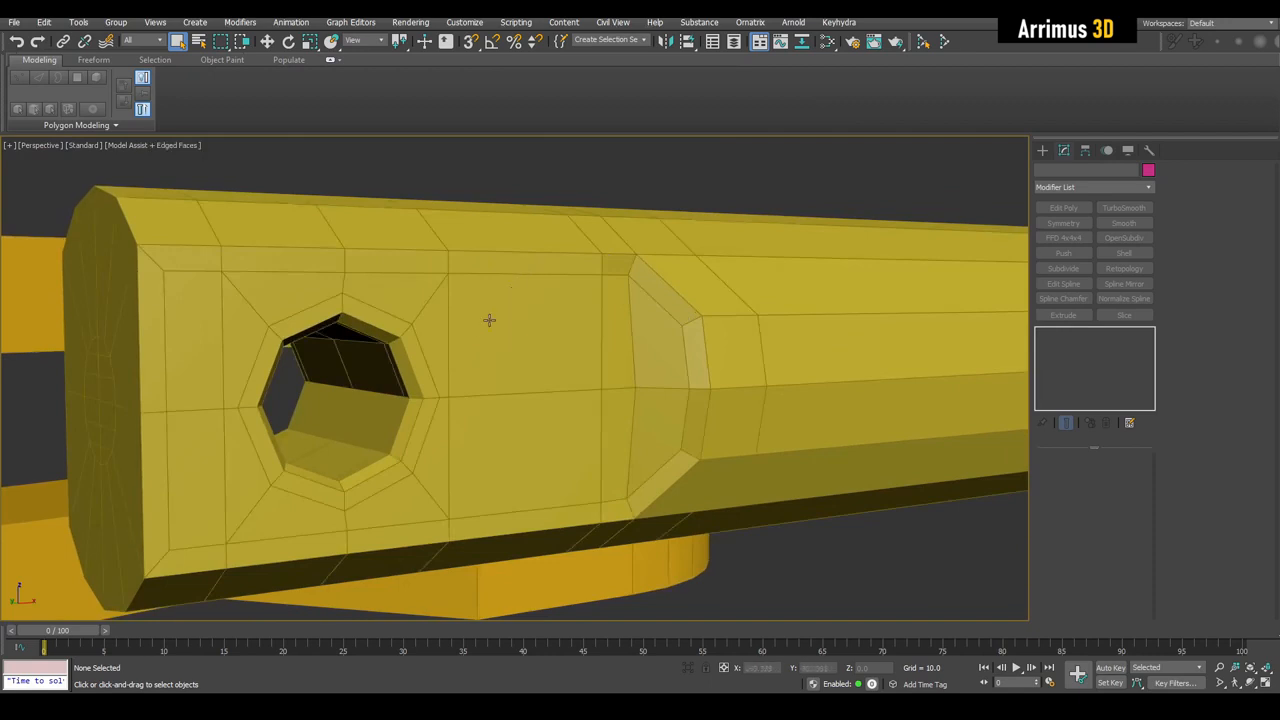
scroll(489, 320, "down", 6)
key("F4")
middle_click_drag(531, 374, 568, 380, "alt")
Step: In an Edit Poly above Smooth, select the vertices from the cap past the hole and move them along X toward the shoulder
left_click(568, 380)
left_click(1080, 345)
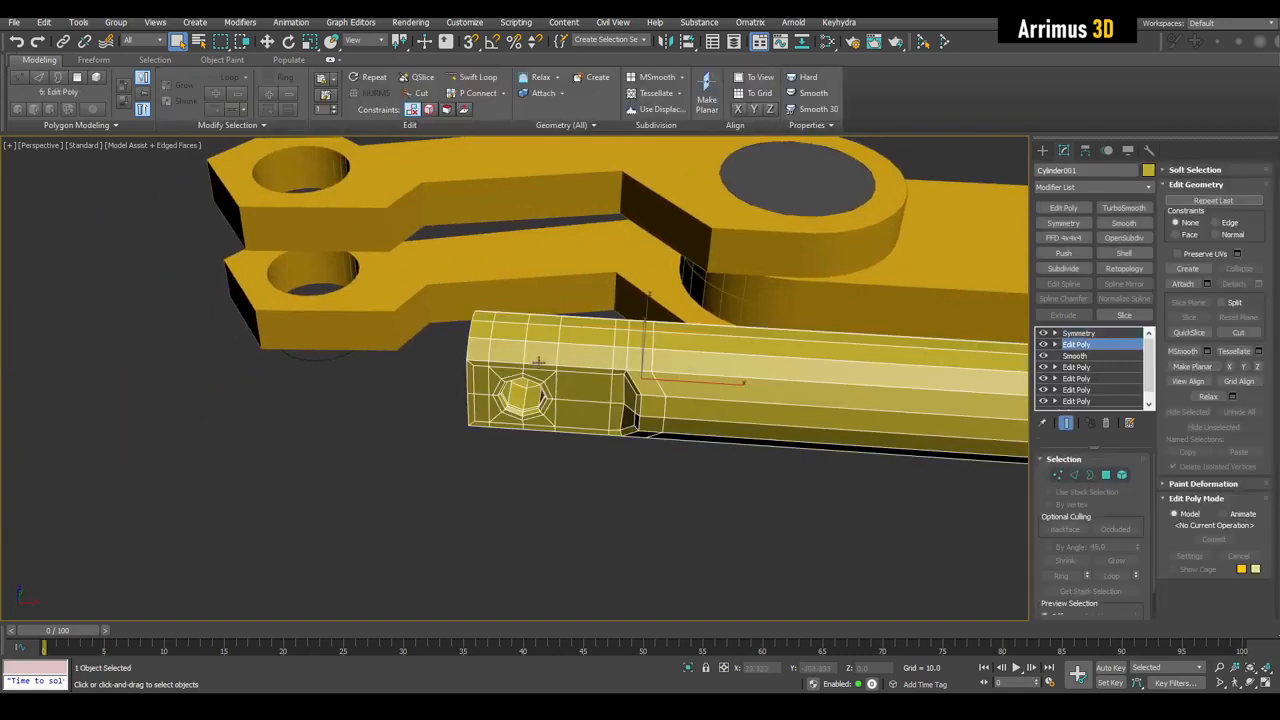
scroll(530, 372, "up", 3)
key("1")
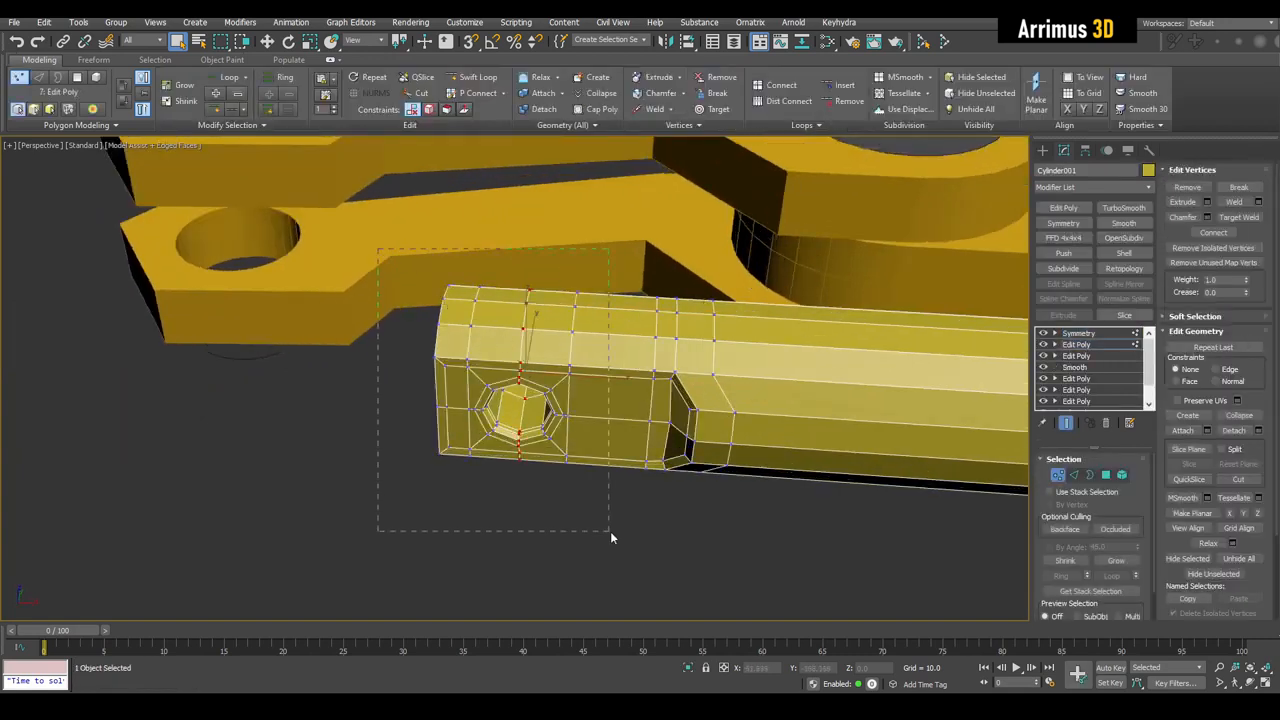
left_click_drag(610, 531, 610, 531)
key("w")
left_click_drag(575, 375, 632, 386)
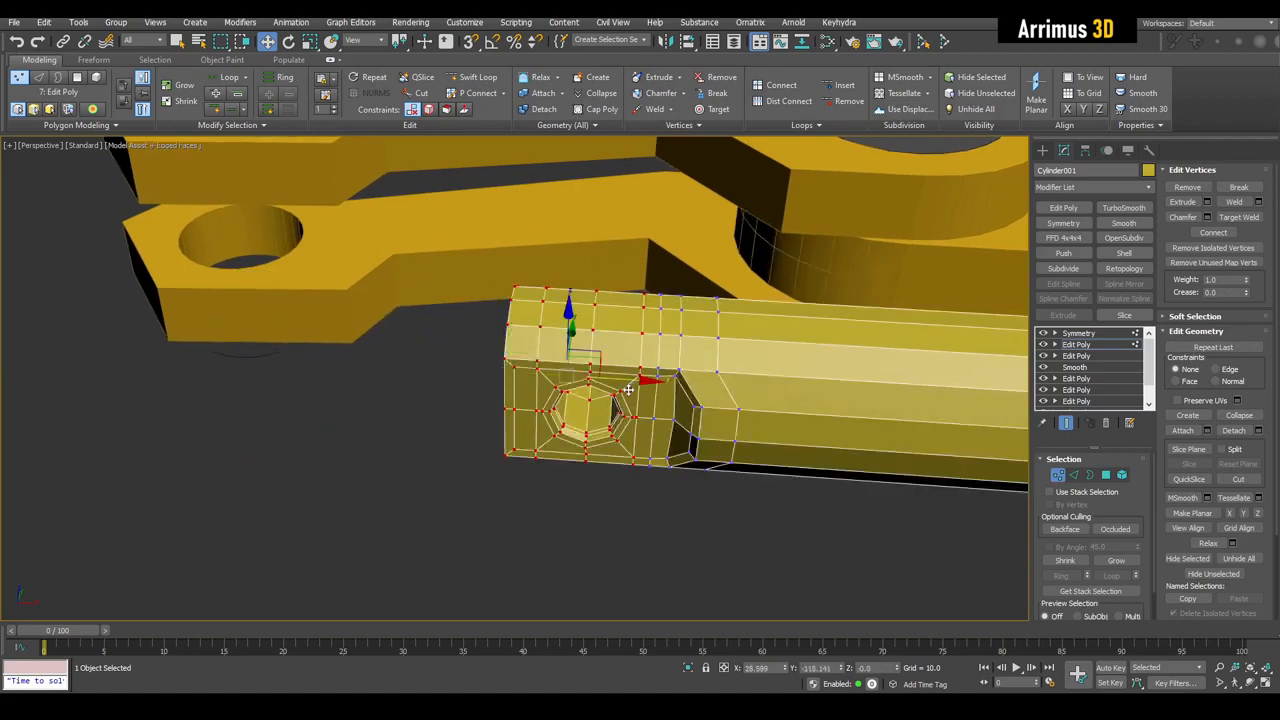
Step: Select the end cap's vertices through the mesh and move them along X closer to the hole, shortening the mounting end
middle_click_drag(628, 390, 580, 397, "alt")
scroll(575, 397, "up", 2)
key("alt+x")
left_click_drag(411, 179, 497, 523)
key("alt+x")
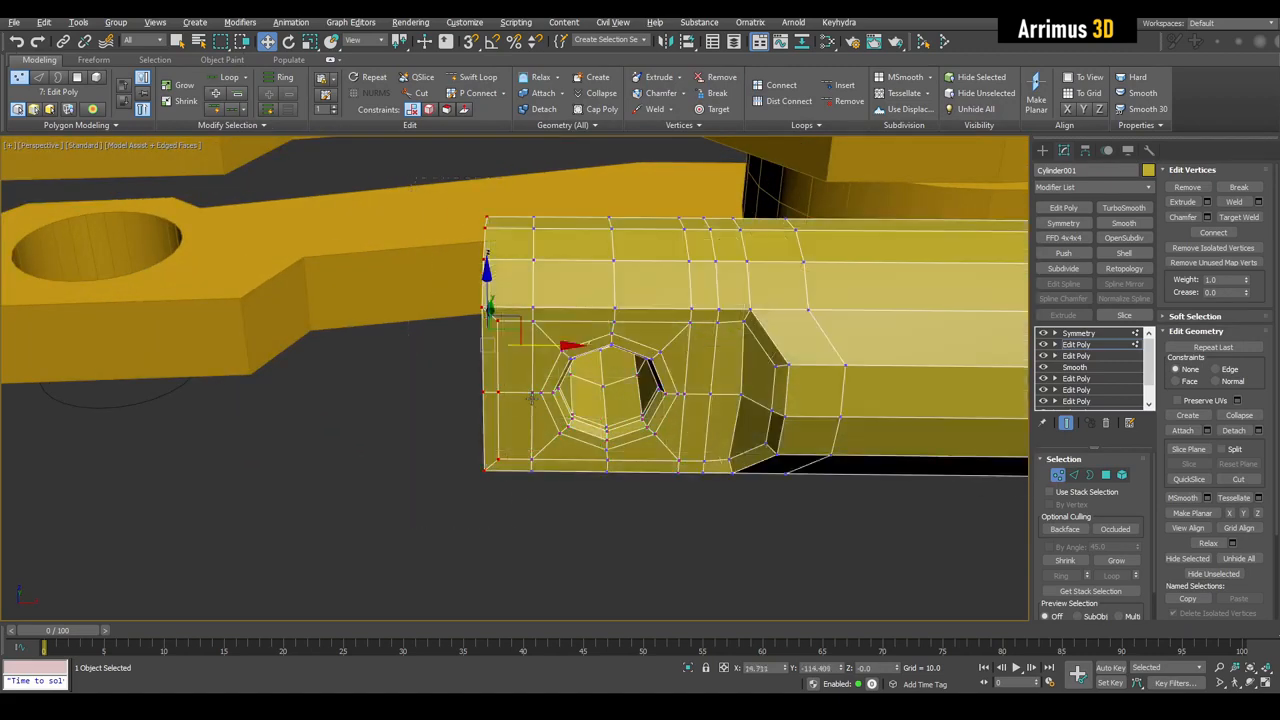
left_click_drag(545, 346, 566, 347)
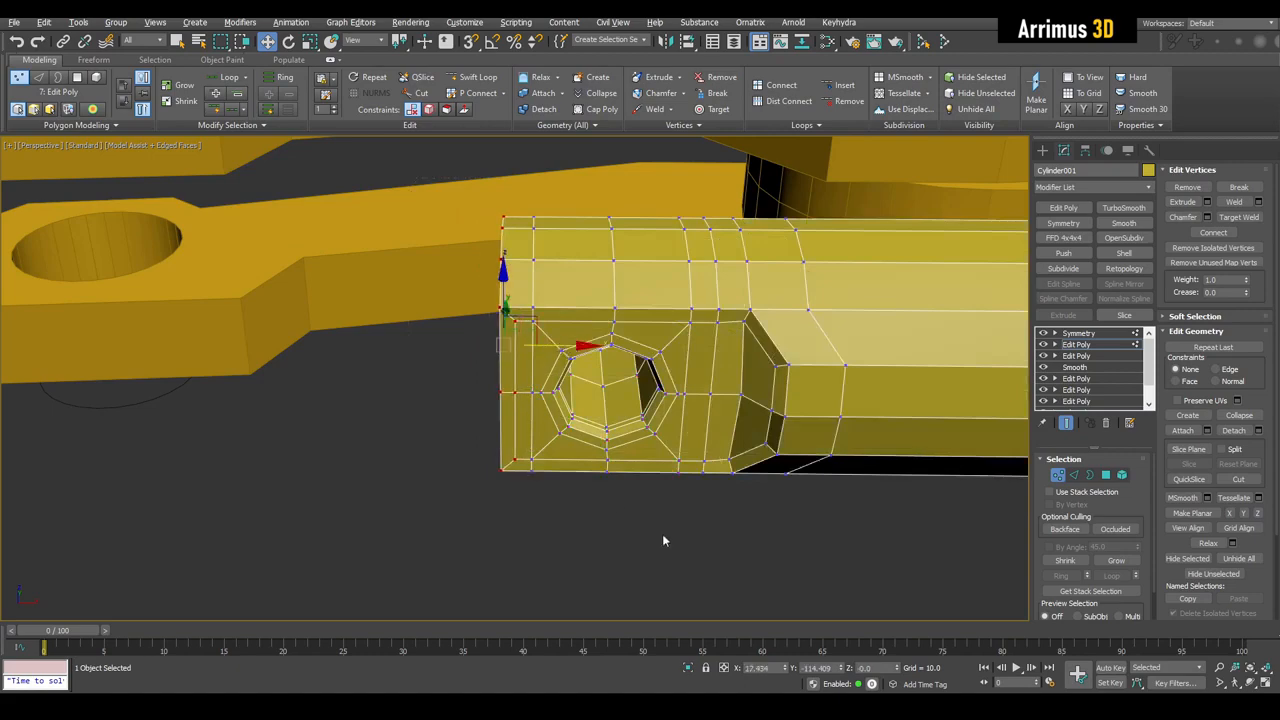
middle_click_drag(662, 533, 701, 487, "alt")
key("1")
key("q")
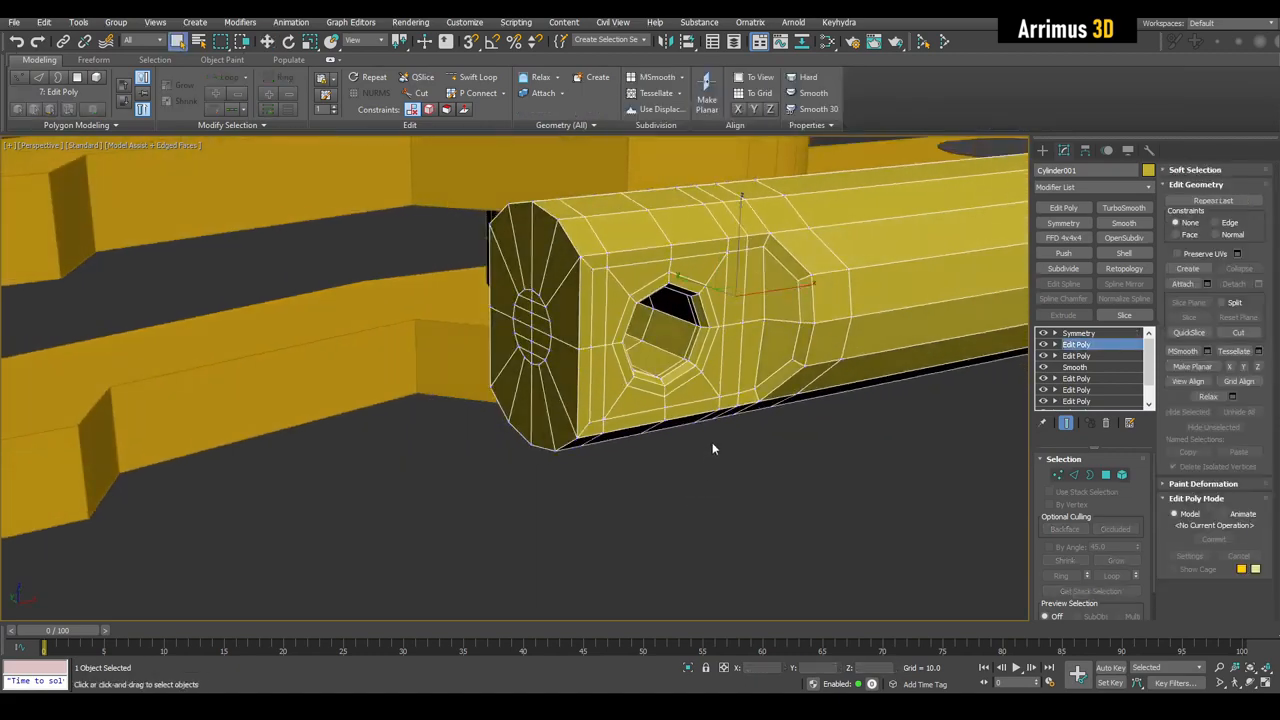
Step: Cut support edges just inside the end cap's rim and target-weld the inset corner vertices onto the flat's cap edge
scroll(566, 258, "up", 4)
key("1")
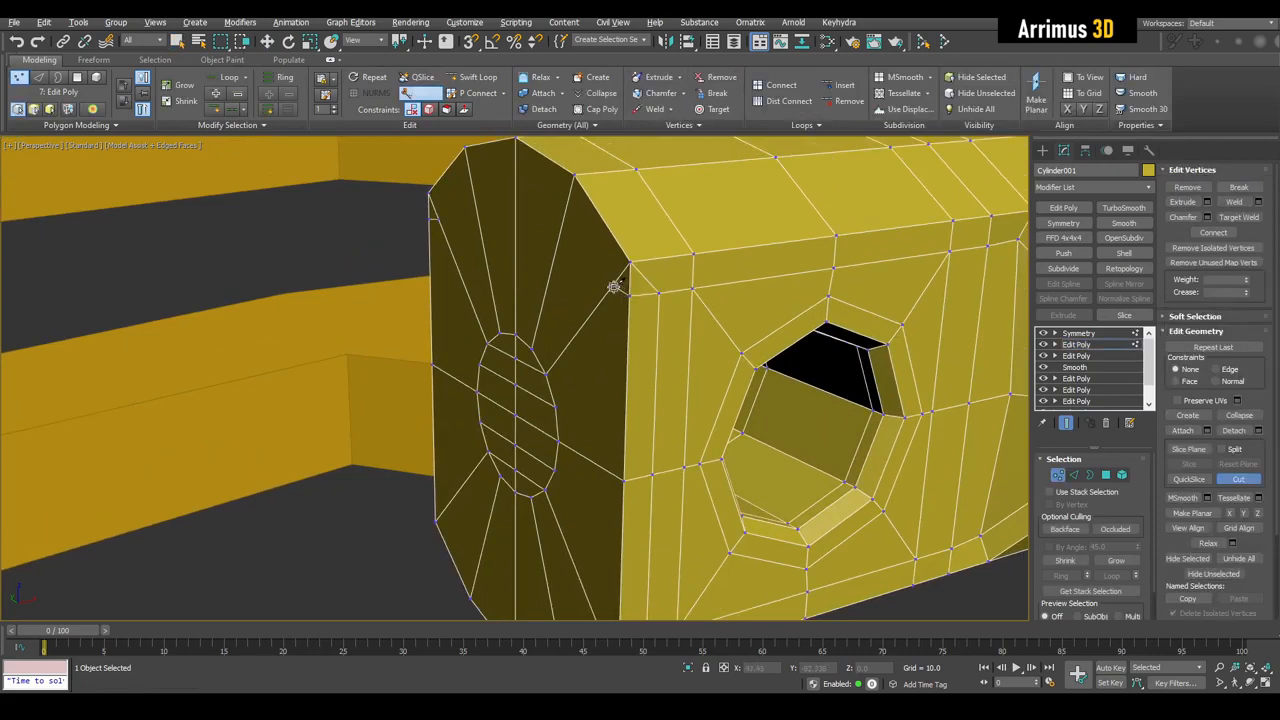
middle_click_drag(516, 150, 641, 243, "alt")
right_click(640, 300)
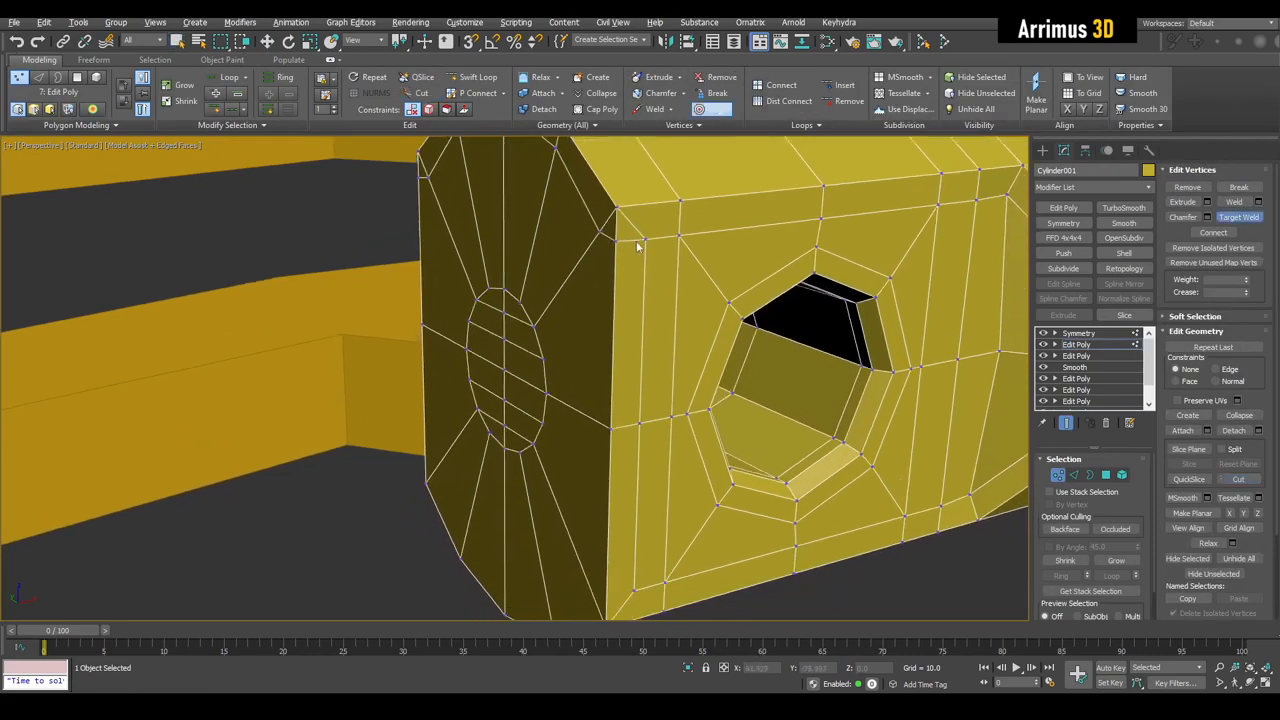
middle_click_drag(600, 237, 614, 355, "alt")
key("alt+c")
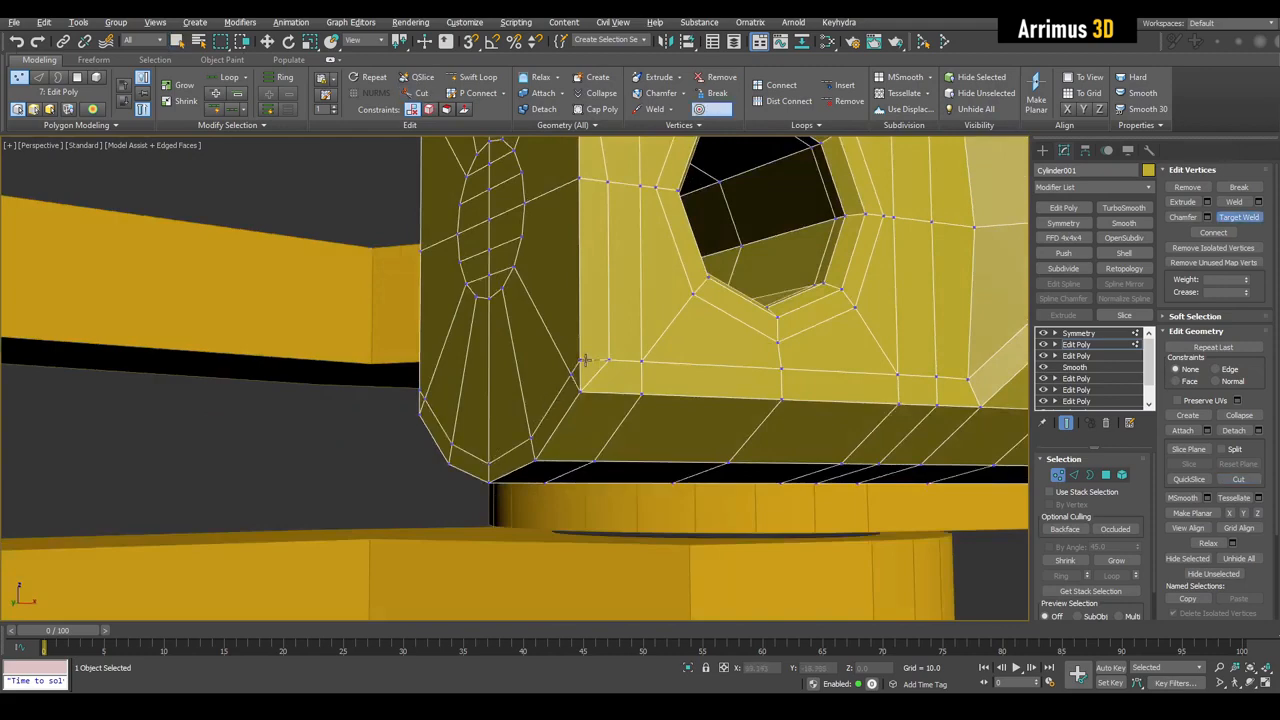
Step: Remove the leftover vertical edges beside the cap edge on the flat and check the cap's topology
key("2")
double_click(591, 283)
key("ctrl+BackSpace")
key("1")
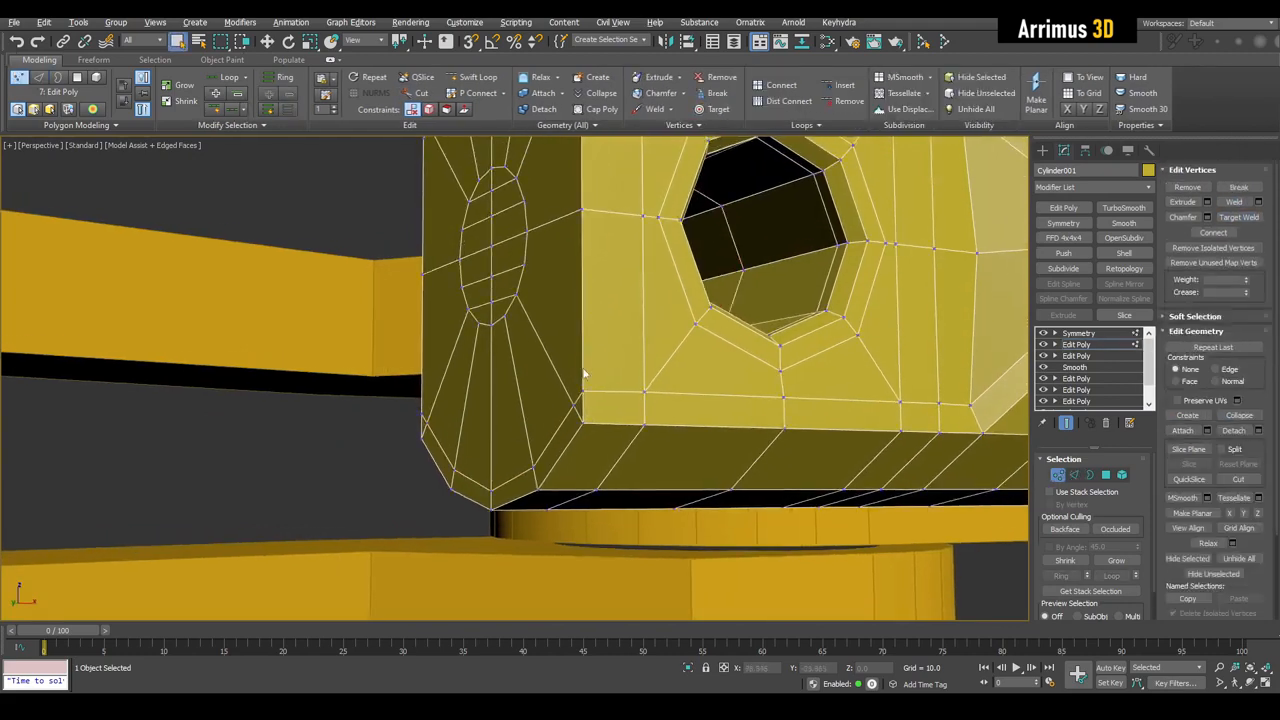
middle_click_drag(586, 374, 617, 466, "alt")
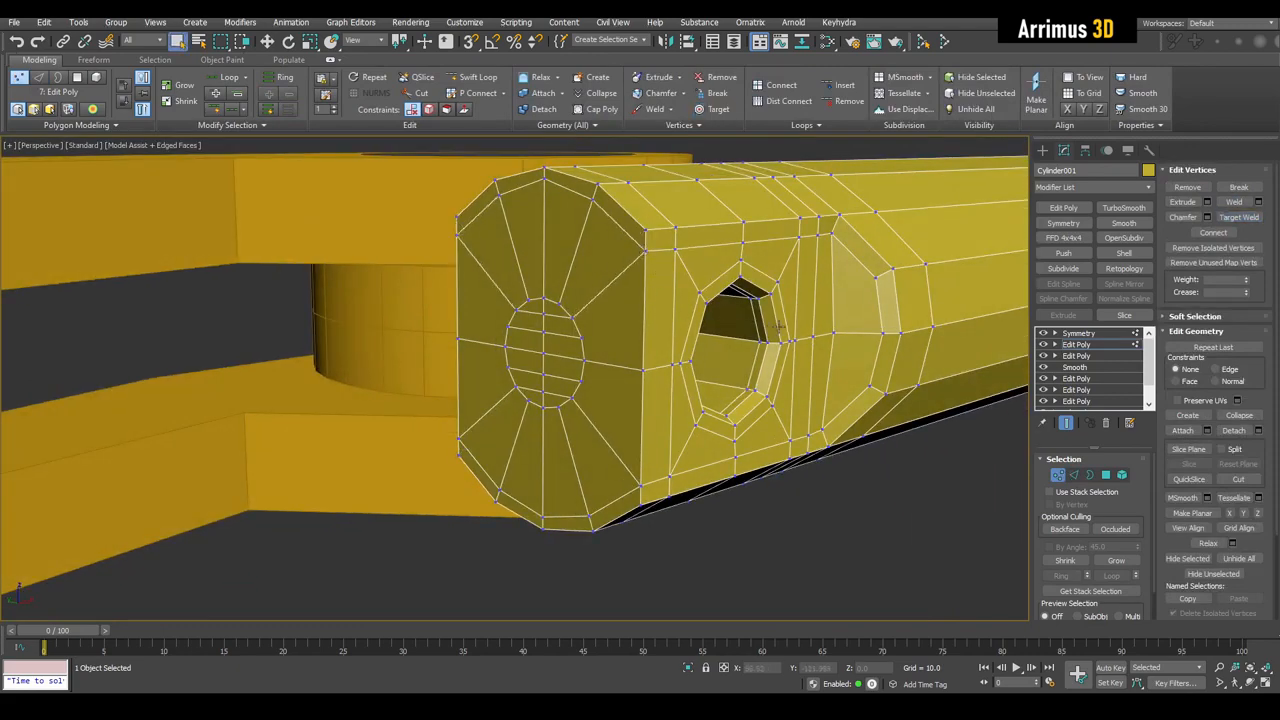
Step: Isolate the yellow tube and connect the ring of radial edges on its open end's rim with one segment
scroll(645, 303, "down", 4)
key("1")
middle_click_drag(705, 330, 601, 406, "alt")
middle_click_drag(714, 455, 690, 366)
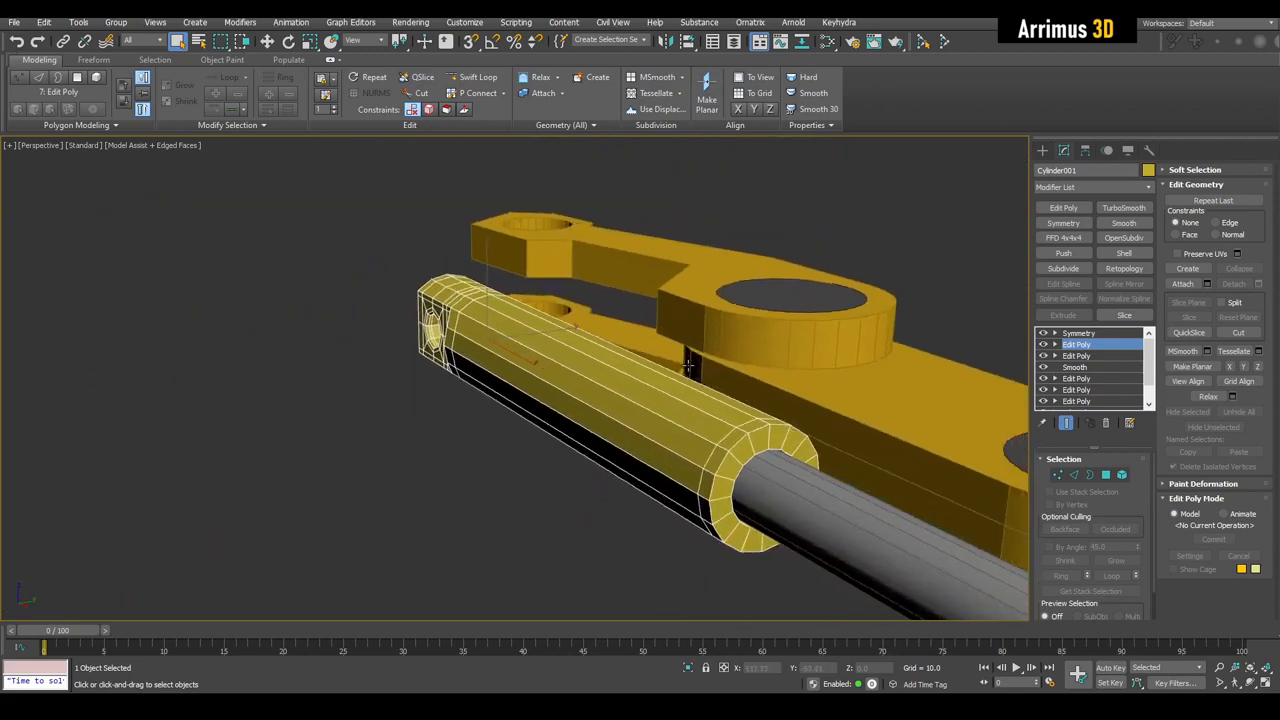
middle_click_drag(734, 412, 808, 408)
key("alt+q")
key("1")
left_click(857, 457)
right_click(857, 457)
key("q")
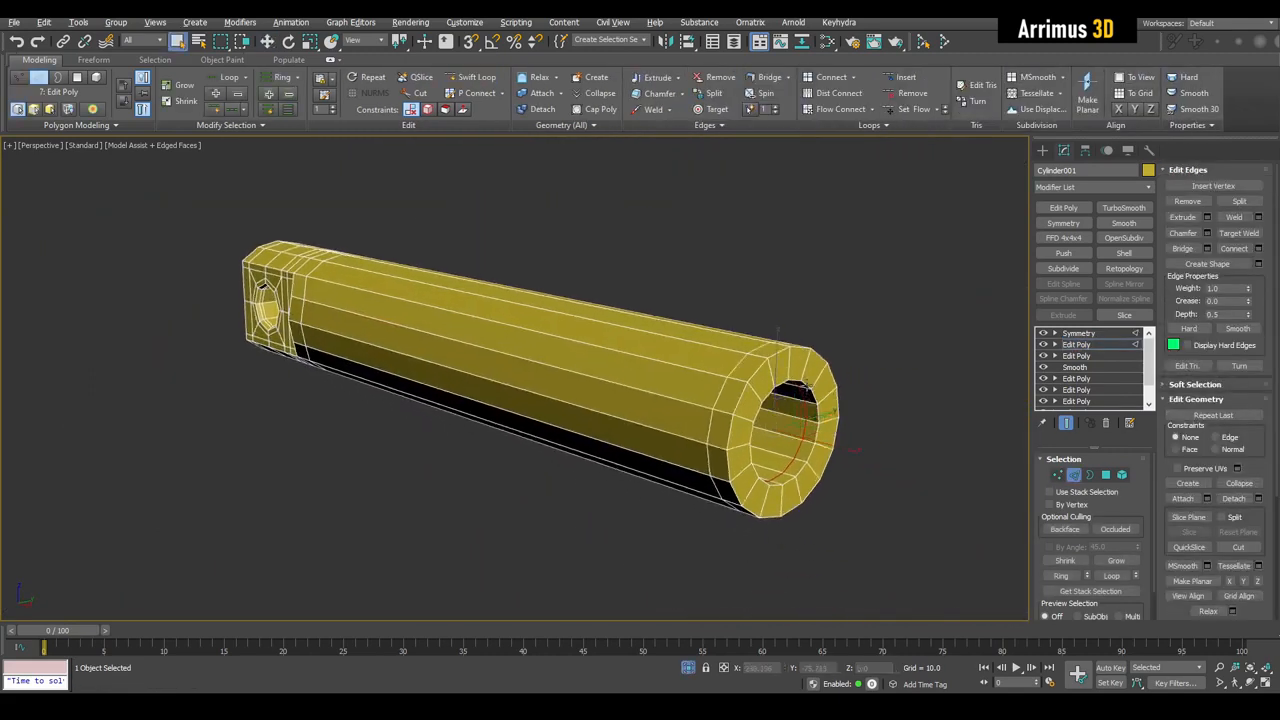
key("ctrl+shift+e")
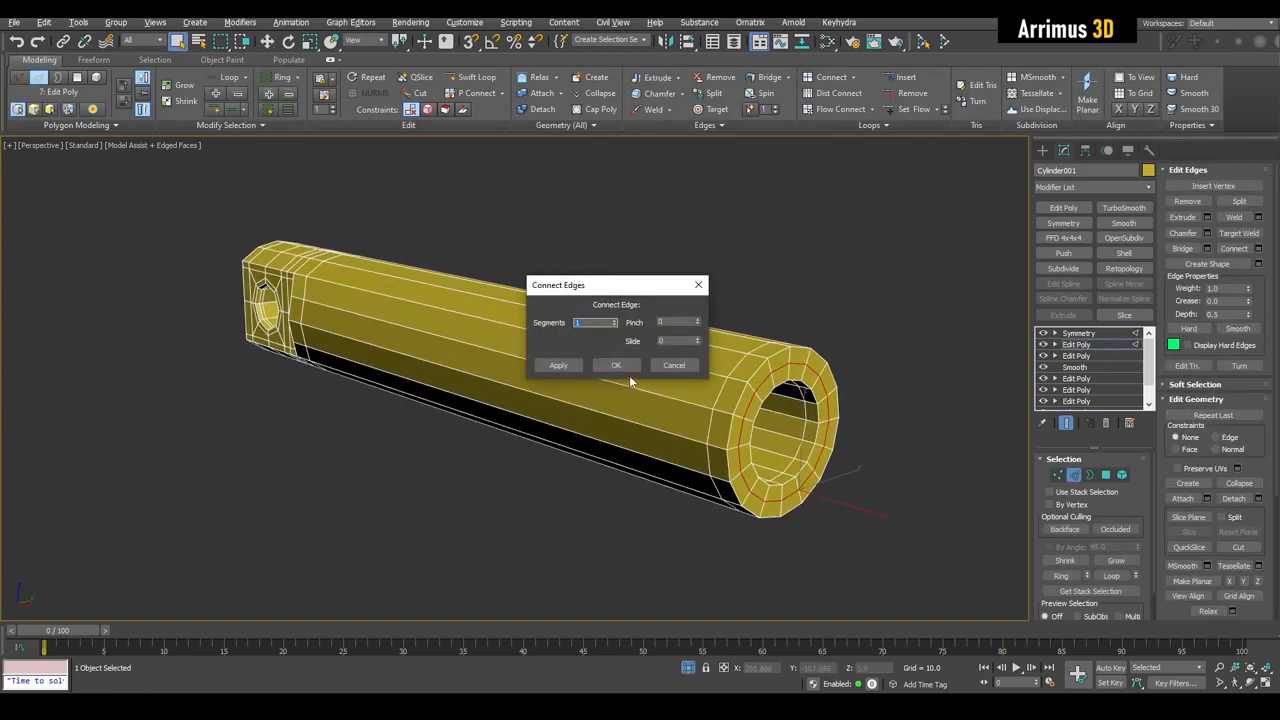
left_click(624, 371)
key("2")
Step: Select the mounting hole's inner wall polygons by angle at 45 and detach them as a clone named Object001
middle_click_drag(400, 380, 613, 407, "alt")
scroll(613, 407, "up", 5)
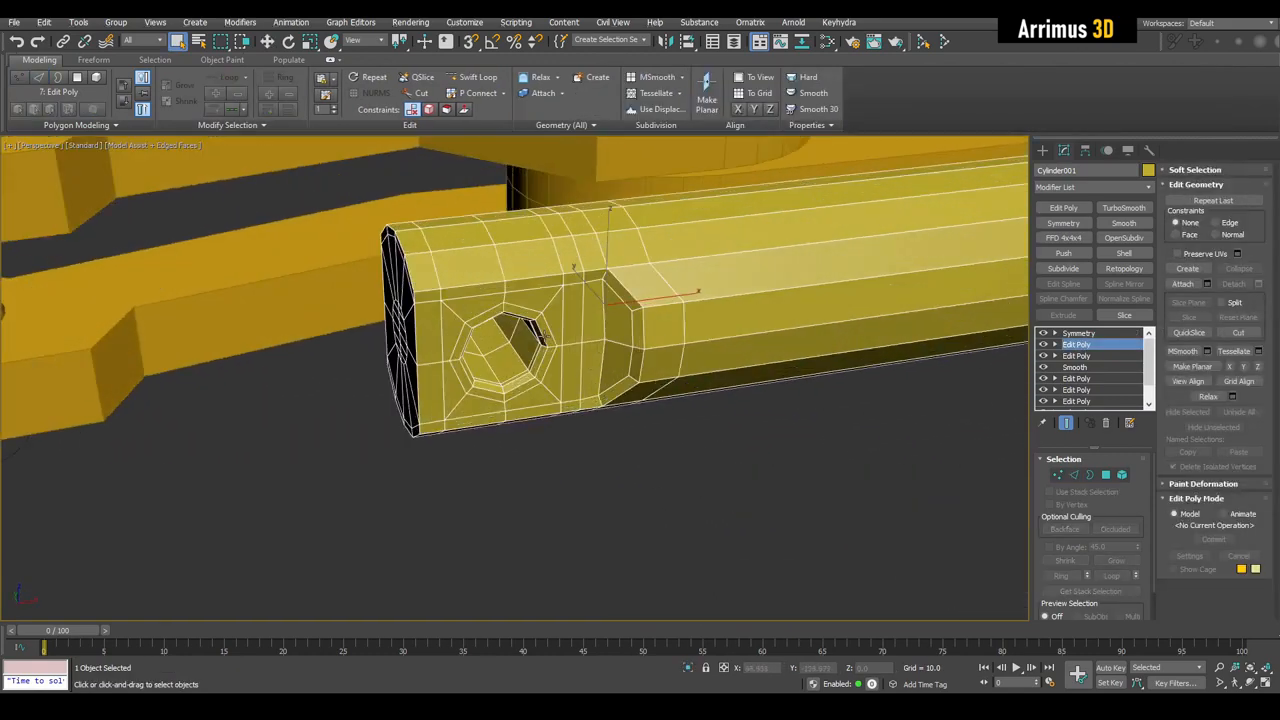
middle_click_drag(541, 359, 602, 350, "alt")
key("4")
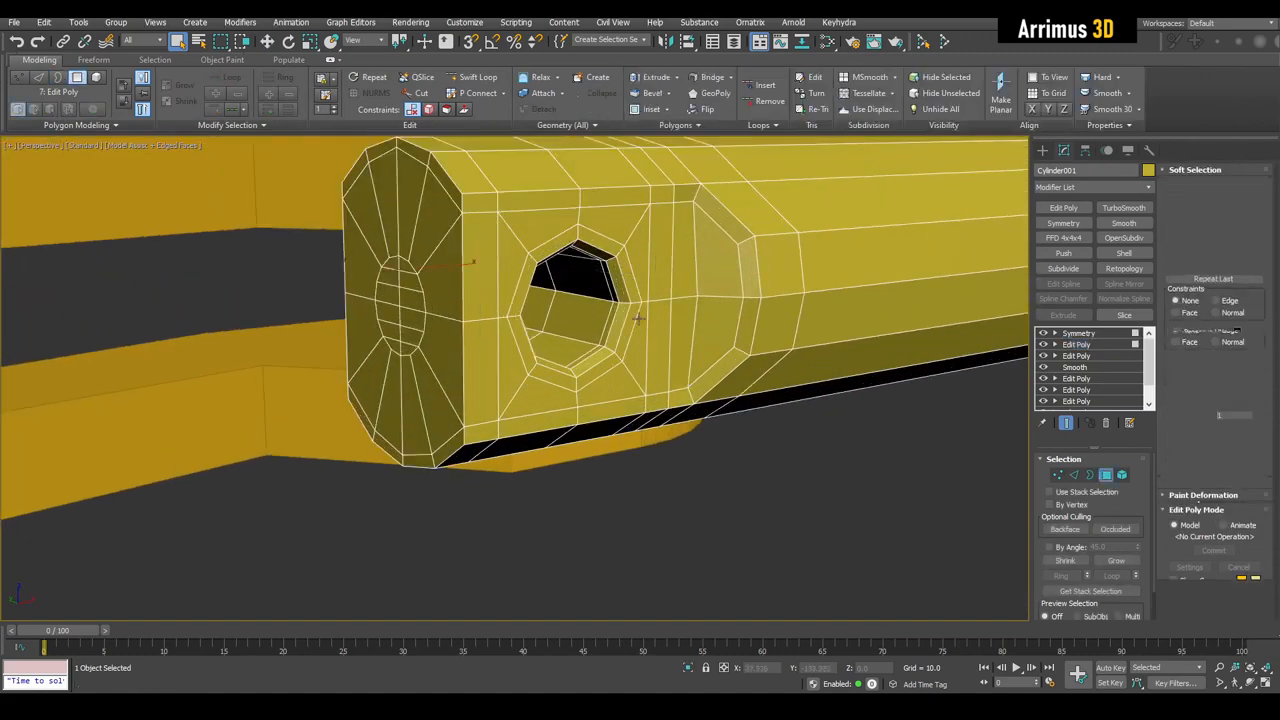
scroll(602, 350, "up", 3)
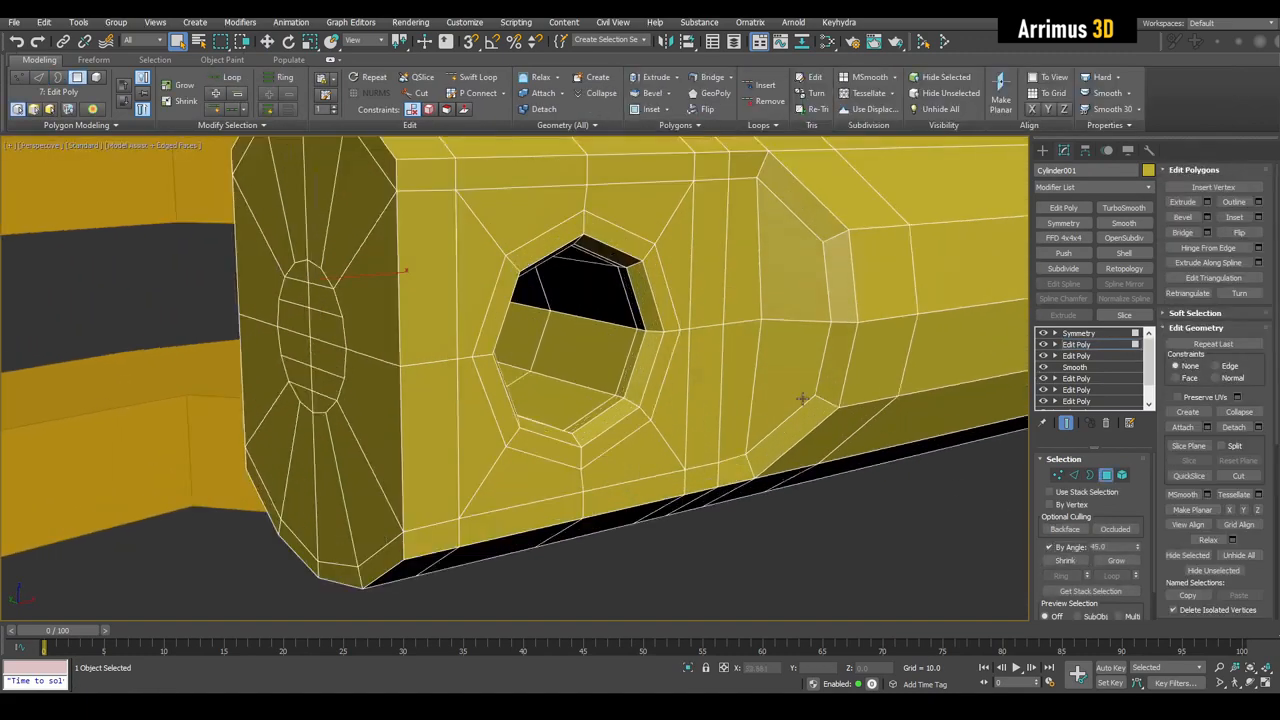
left_click(601, 337)
middle_click_drag(752, 410, 766, 434, "alt")
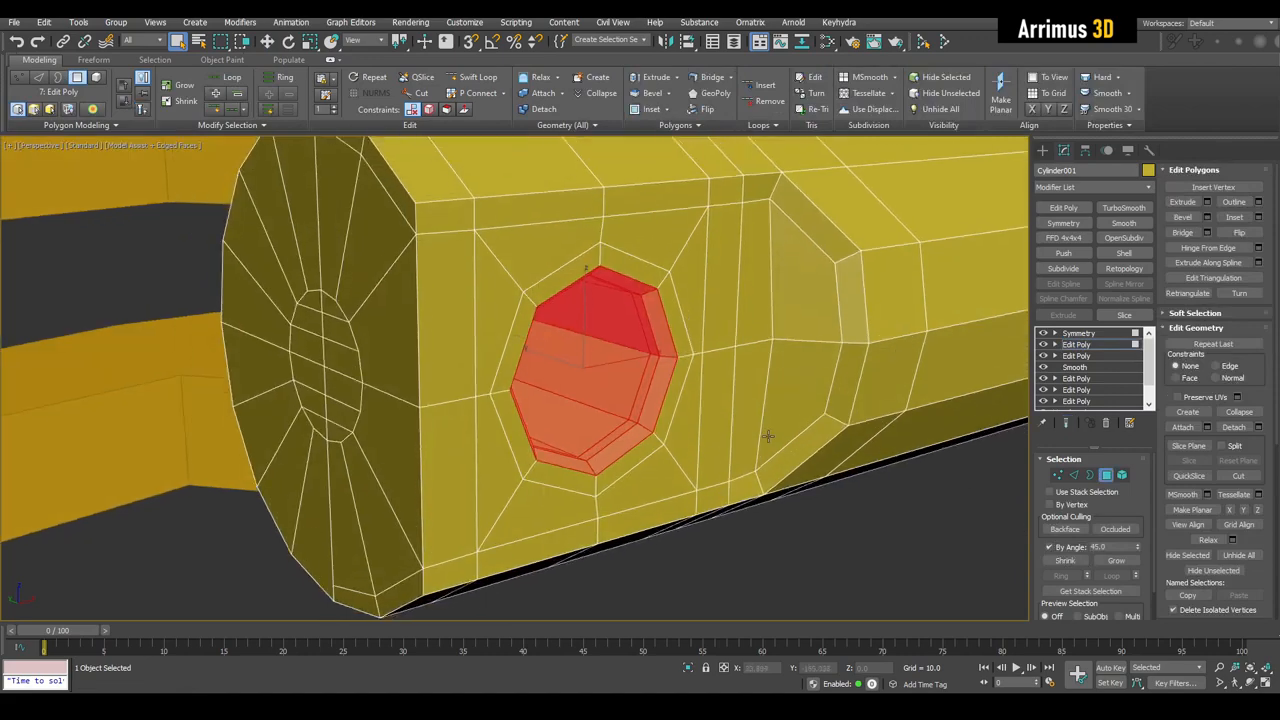
key("alt+d")
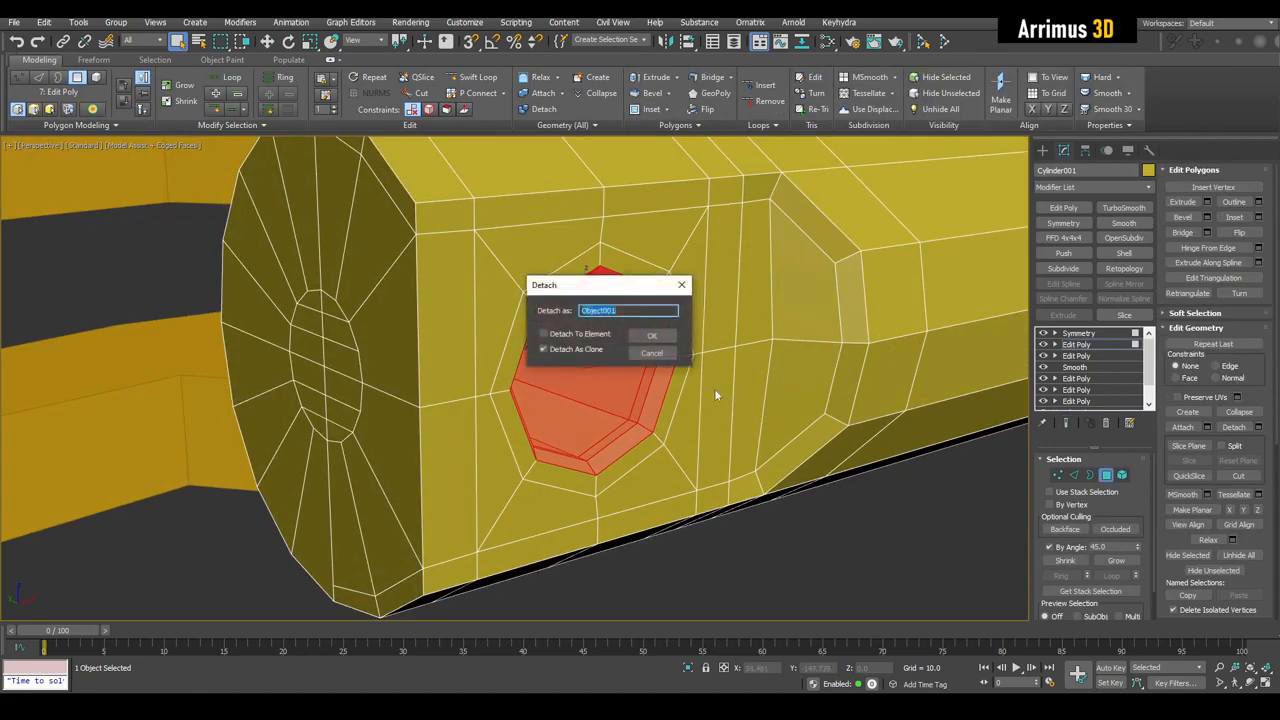
left_click(651, 337)
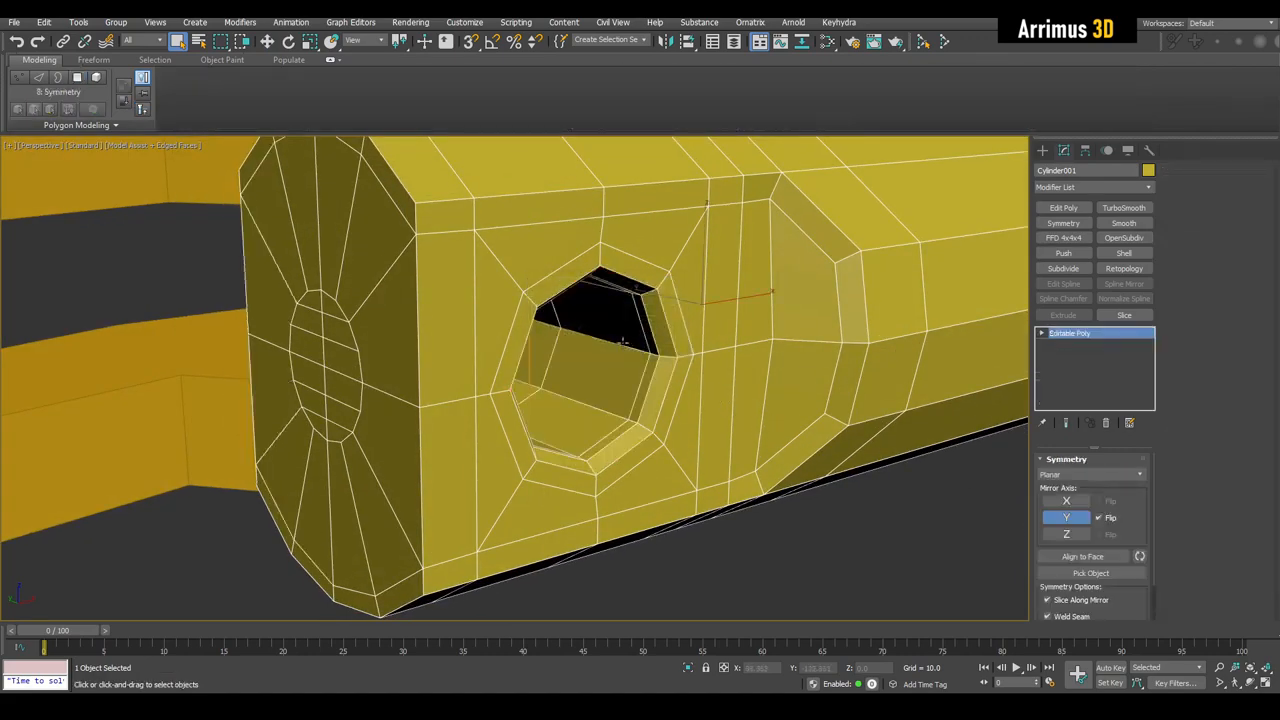
Step: Flip the polygons of the detached hole-wall clone in an Edit Poly and set its object color to gray
left_click(622, 342)
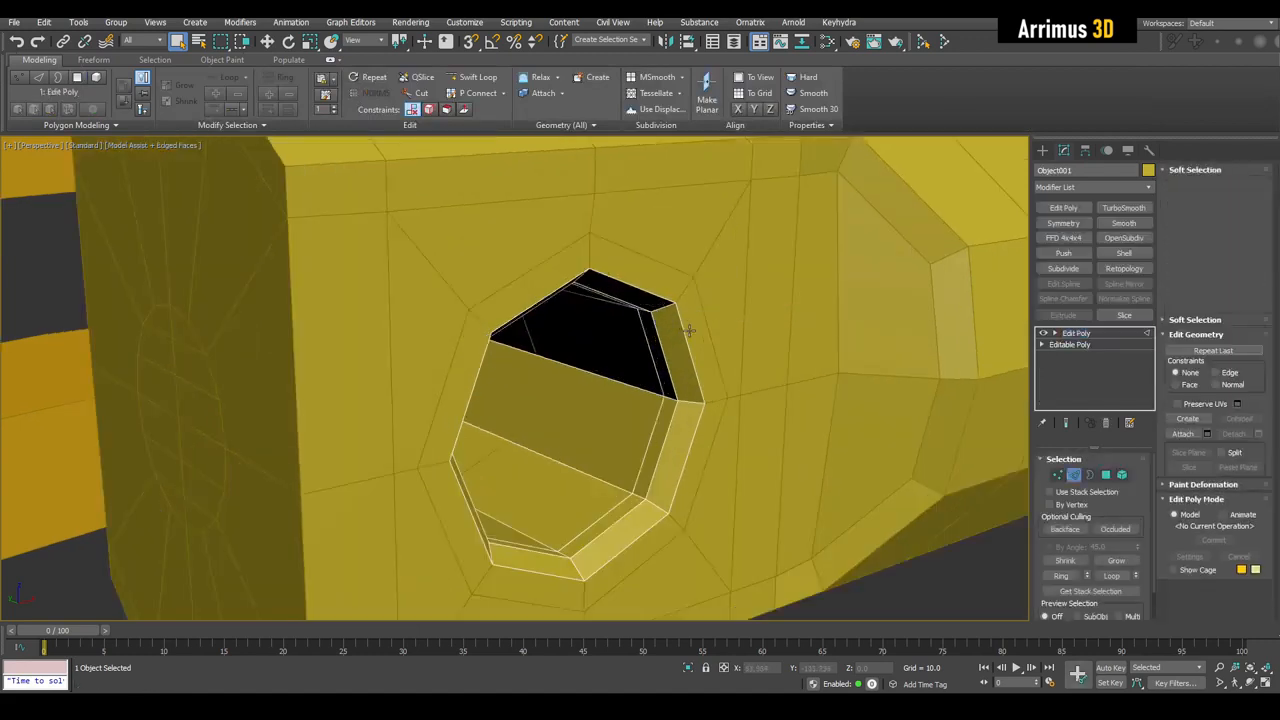
key("2")
middle_click_drag(686, 329, 691, 320, "alt")
key("4")
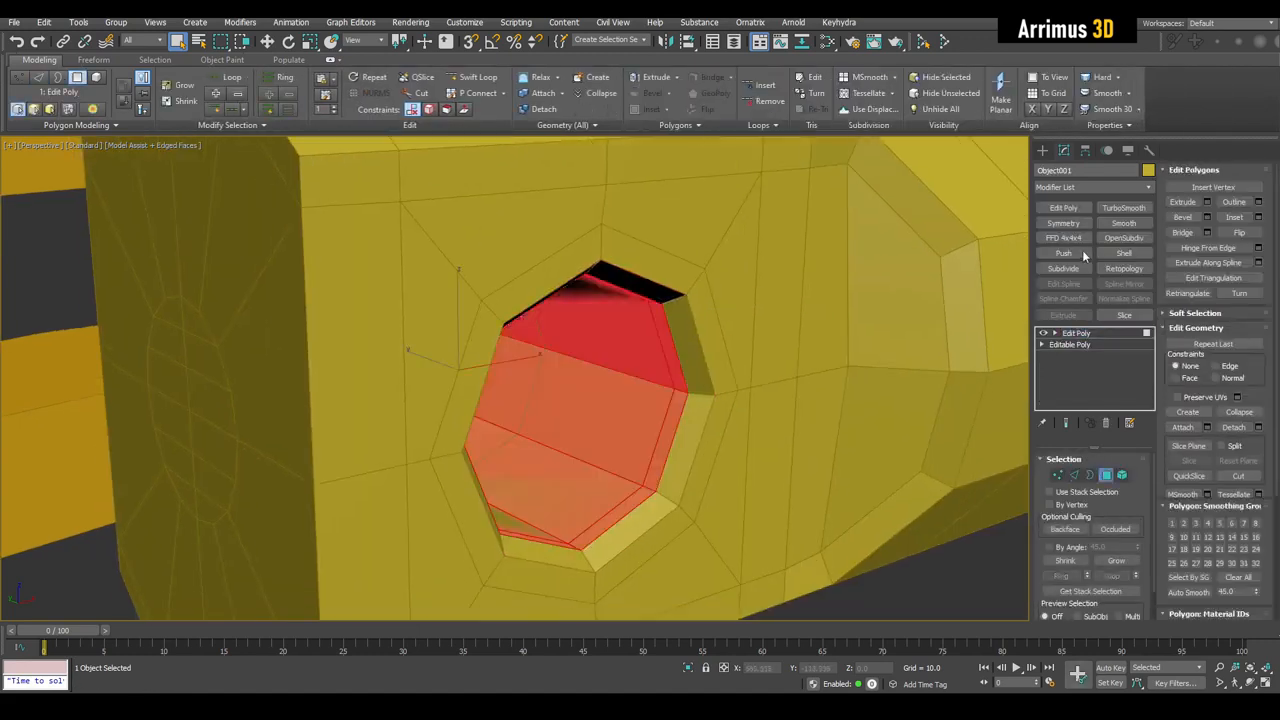
left_click(1240, 232)
key("4")
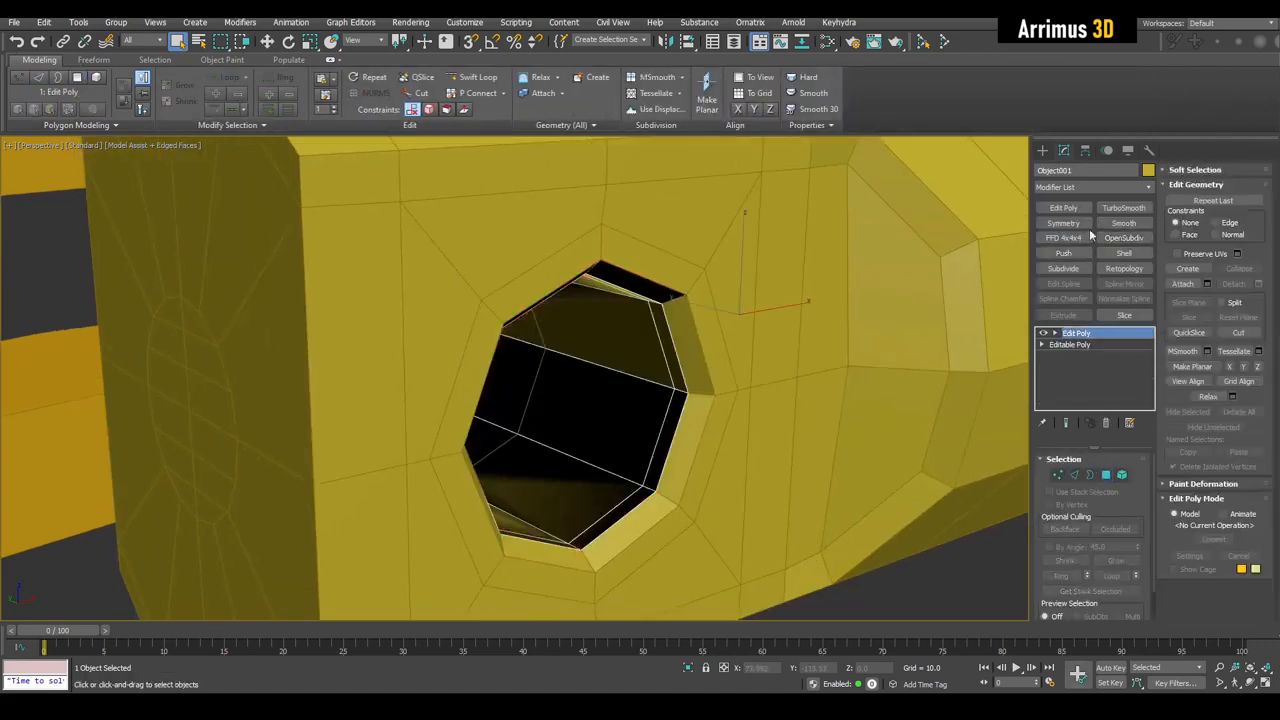
left_click(1148, 171)
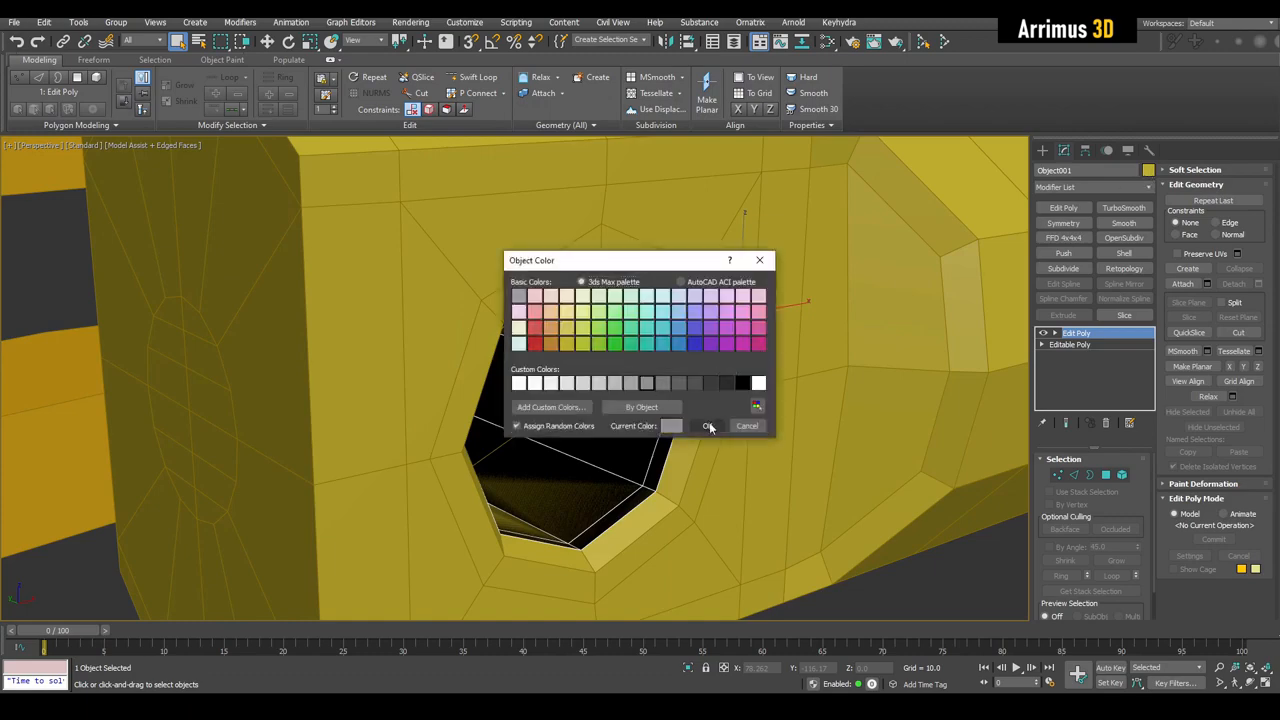
left_click(709, 427)
Step: Extend the outer border edges of the gray hole sleeve outward beyond the tube's flat side
middle_click_drag(691, 423, 676, 371, "alt")
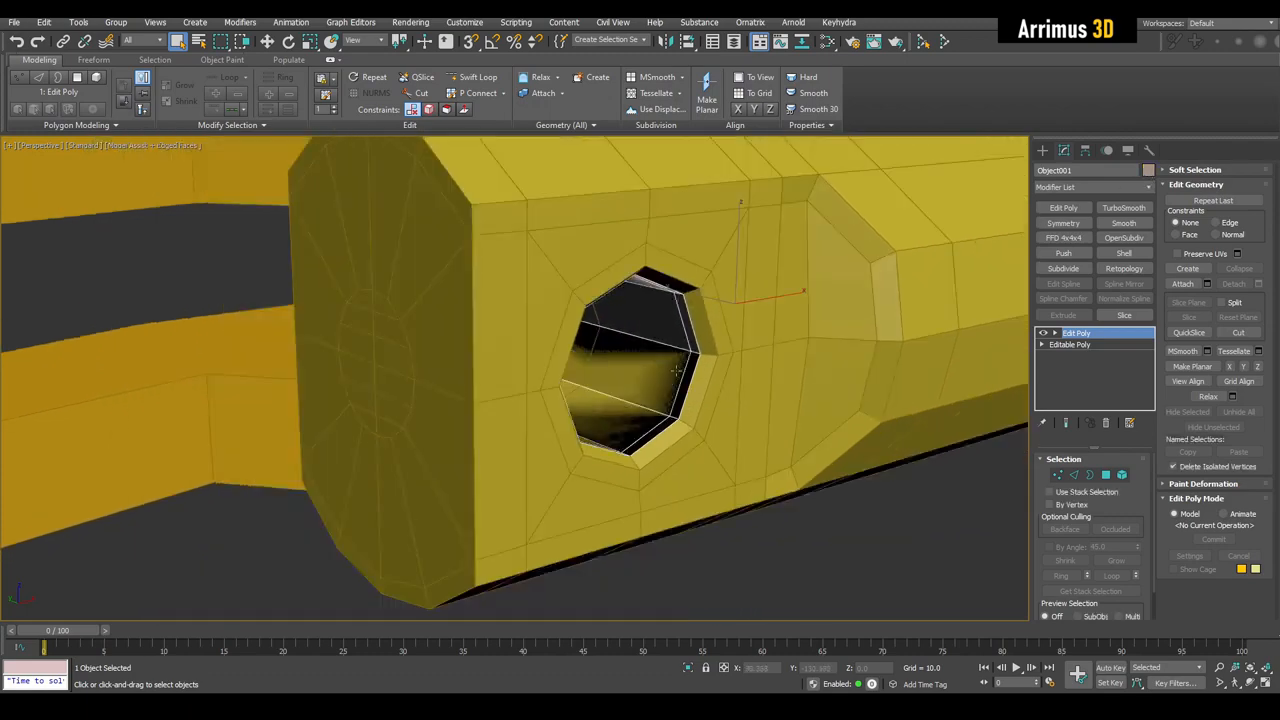
key("2")
left_click_drag(597, 359, 674, 374)
scroll(674, 374, "down", 4)
key("2")
key("q")
Step: Mirror the gray sleeve to the opposite side with a Symmetry modifier on the Y axis, flipped
middle_click_drag(700, 360, 852, 362, "alt")
left_click(1074, 221)
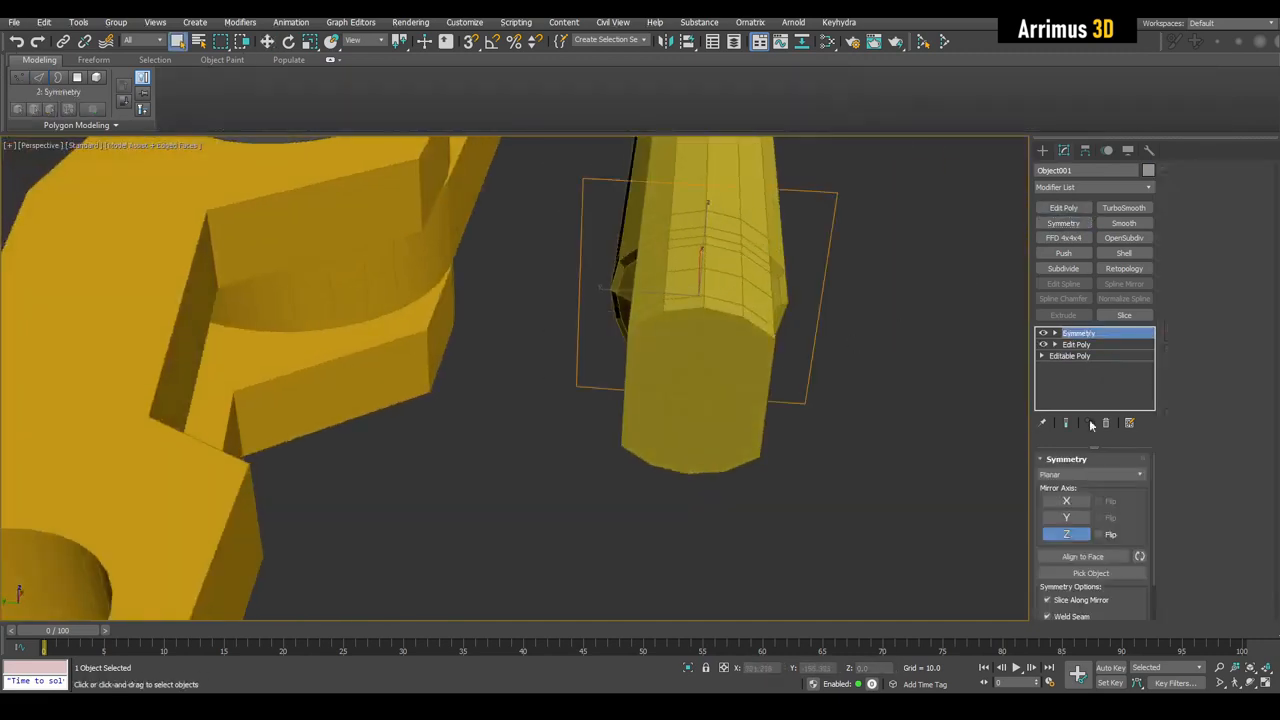
left_click(1078, 519)
left_click(1099, 517)
middle_click_drag(930, 446, 556, 316, "alt")
scroll(556, 316, "up", 2)
mouse_move(503, 277)
middle_mouse_down("alt")
mouse_move(430, 300)
mouse_move(500, 260)
mouse_move(520, 280)
middle_mouse_up("alt")
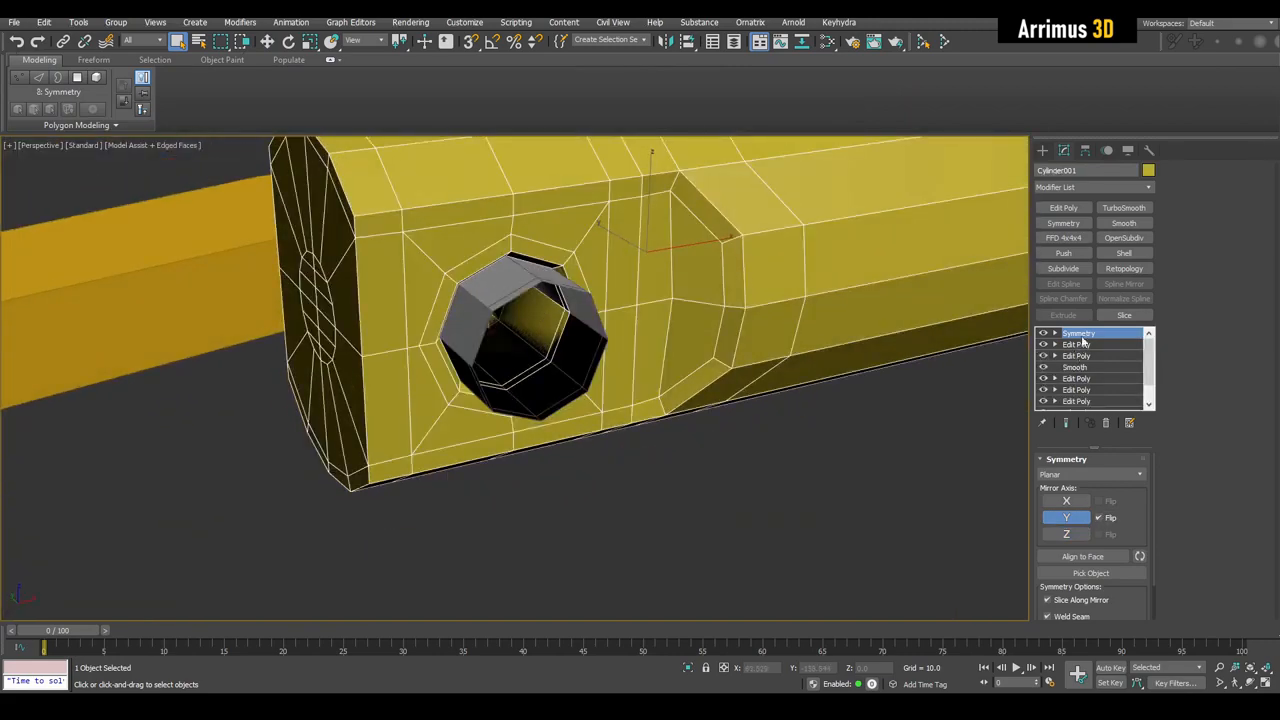
Step: Copy the yellow tube's Symmetry modifier and turn off By Angle polygon selection in the Edit Poly below it
right_click(1084, 343)
left_click(1112, 393)
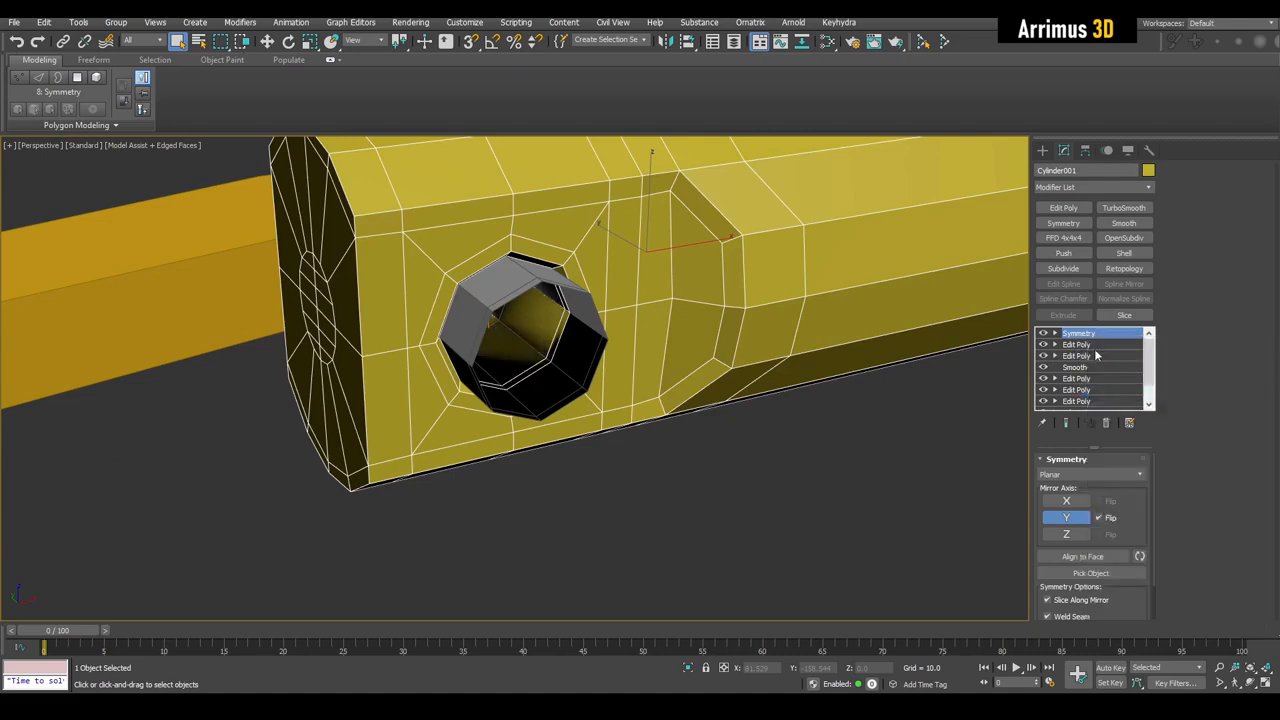
left_click(1094, 346)
key("4")
middle_click_drag(801, 444, 727, 397, "alt")
left_click(395, 244)
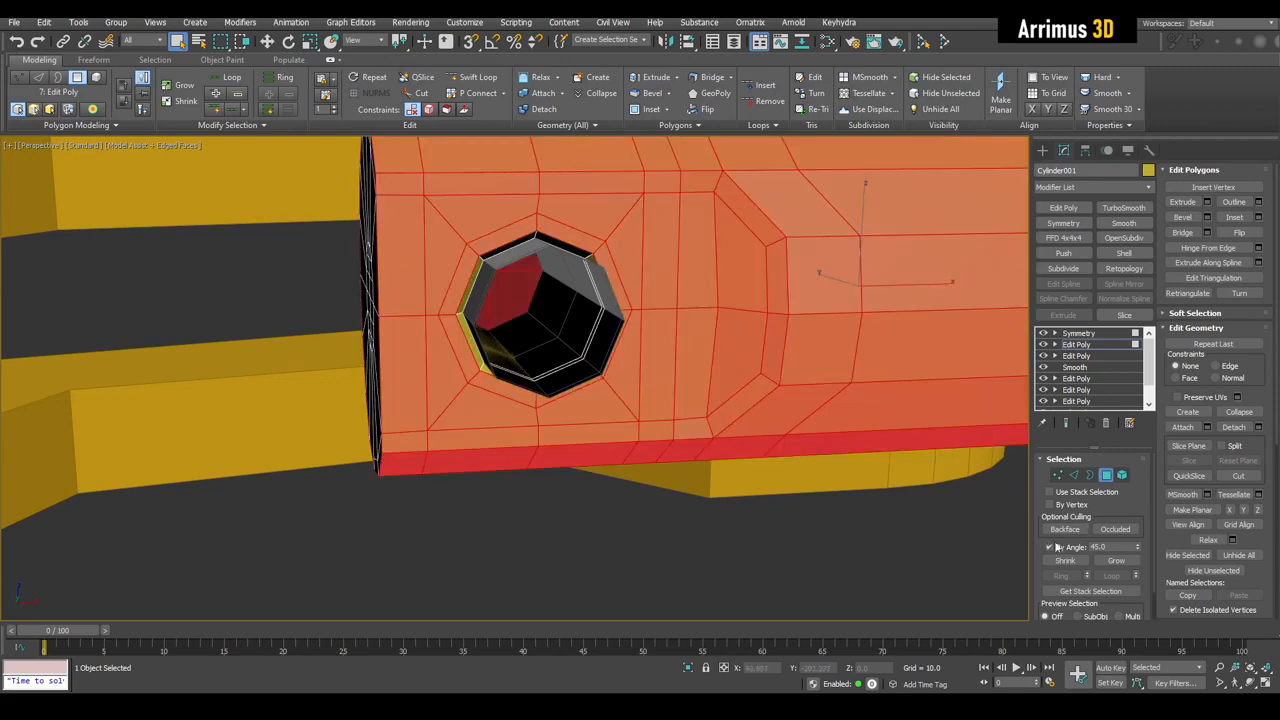
left_click(812, 549)
Step: Select the vertical polygon strips on both sides of the hole and detach them as a clone named Object002
left_click(410, 250)
left_click(401, 363, "ctrl")
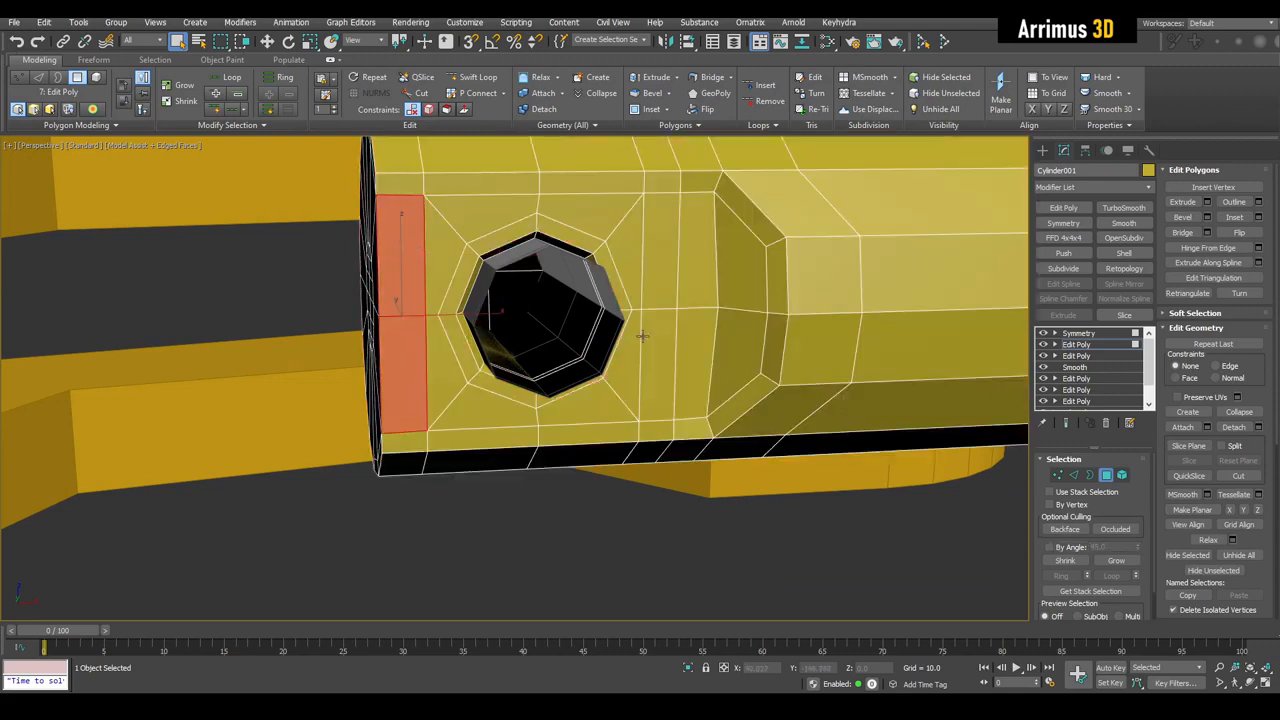
left_click(645, 336, "ctrl")
left_click(661, 270, "ctrl")
middle_click_drag(661, 270, 689, 272, "alt")
key("alt+d")
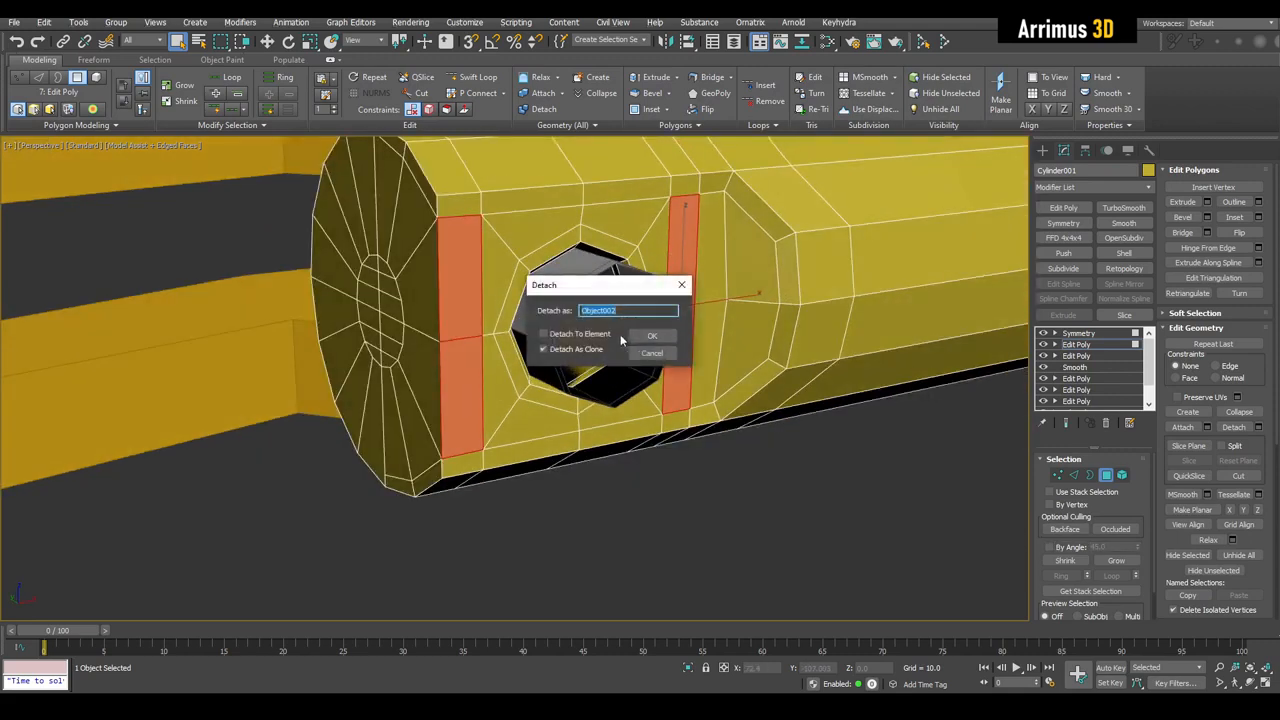
left_click(650, 336)
Step: Isolate the cloned strips, bridge their facing inner edges into one plate and remove the two vertical edges beside the bridge
left_click(687, 258)
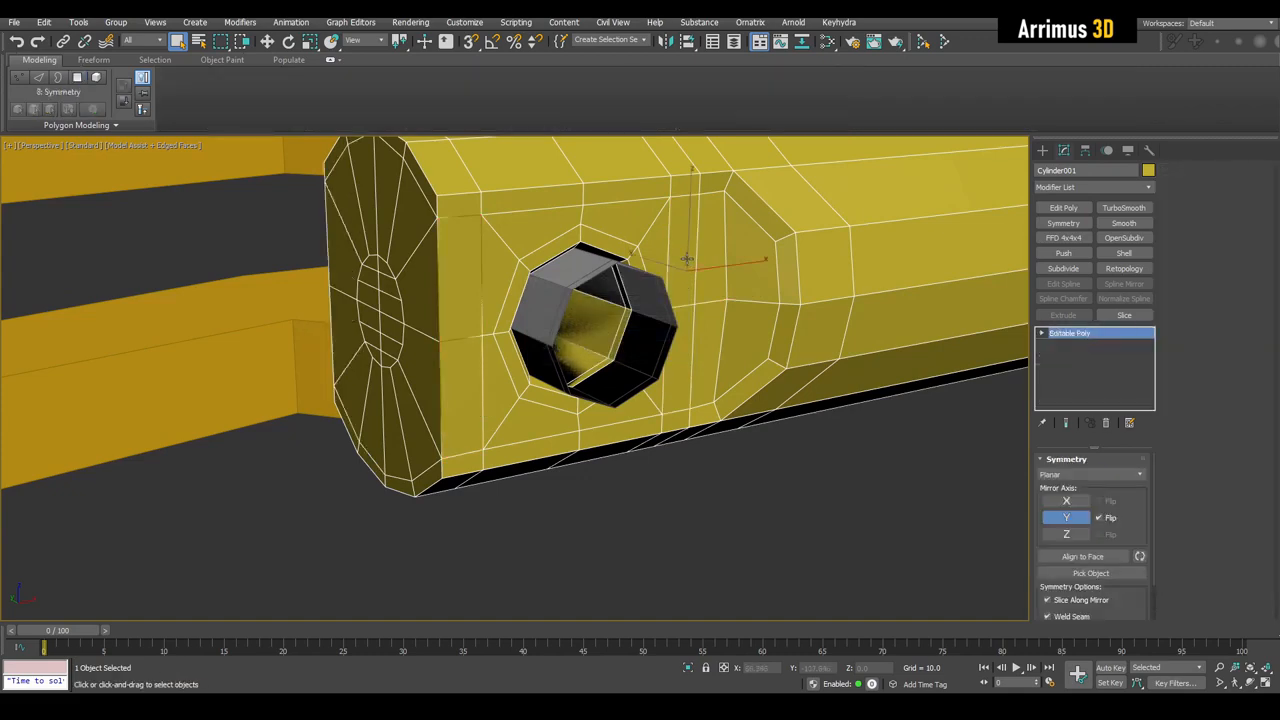
middle_click_drag(687, 259, 697, 273)
key("2")
left_click(493, 278)
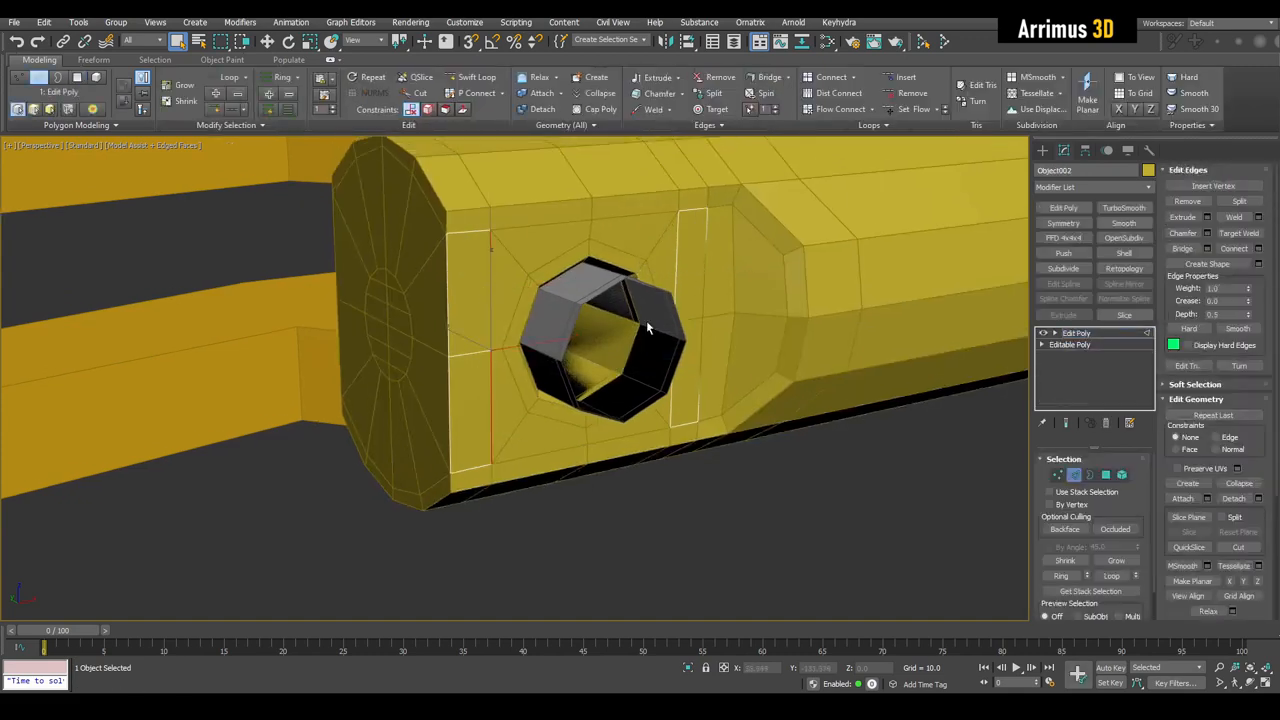
key("2")
key("alt+q")
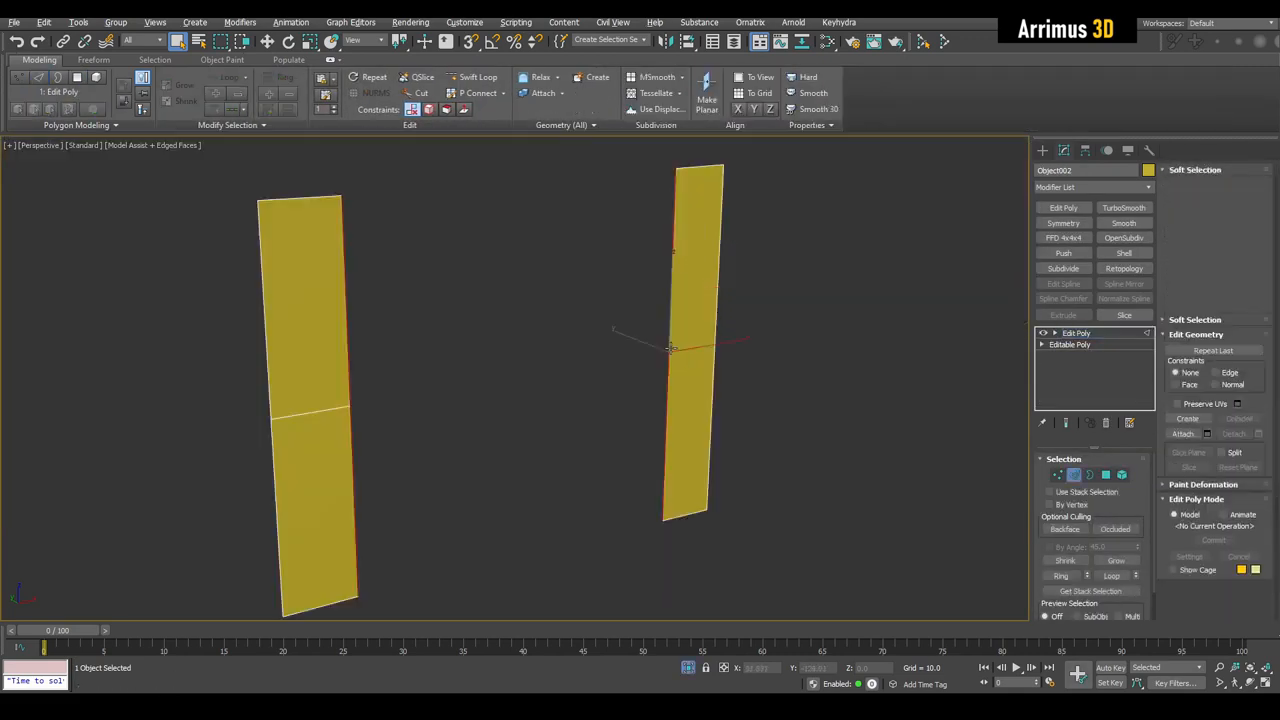
key("2")
key("alt+b")
left_click(643, 395)
middle_click_drag(645, 390, 584, 338, "alt")
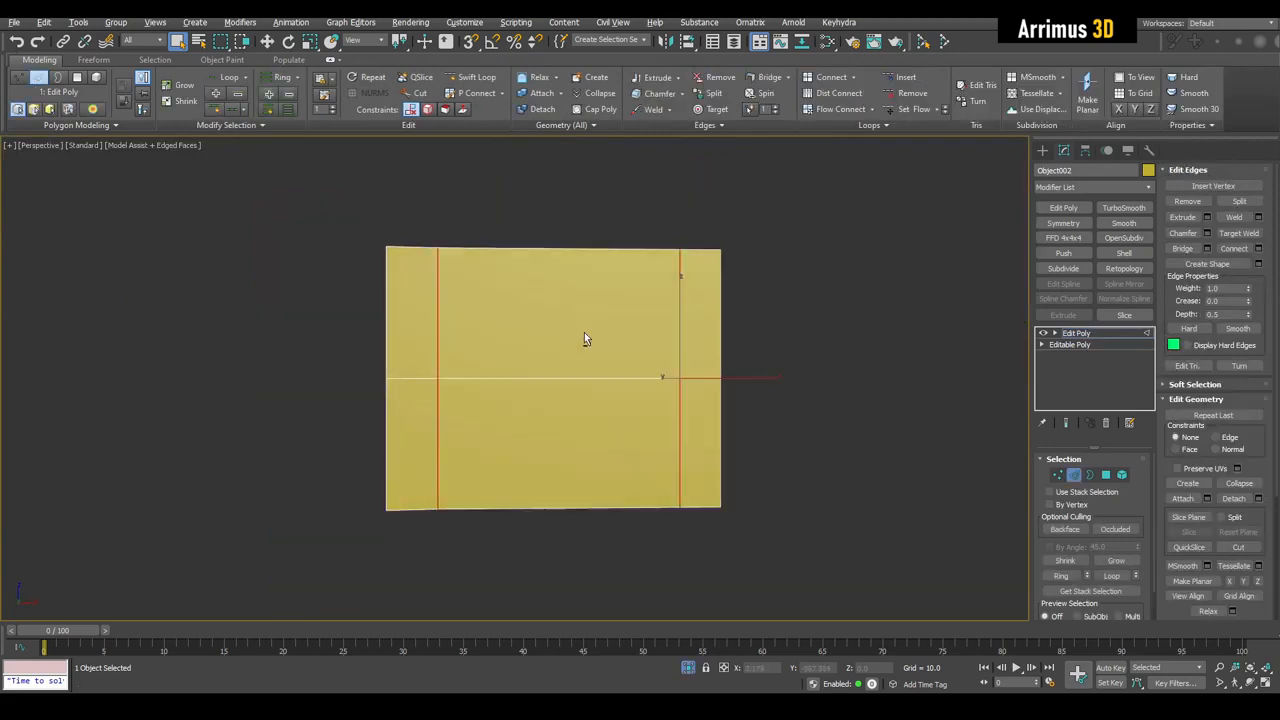
key("2")
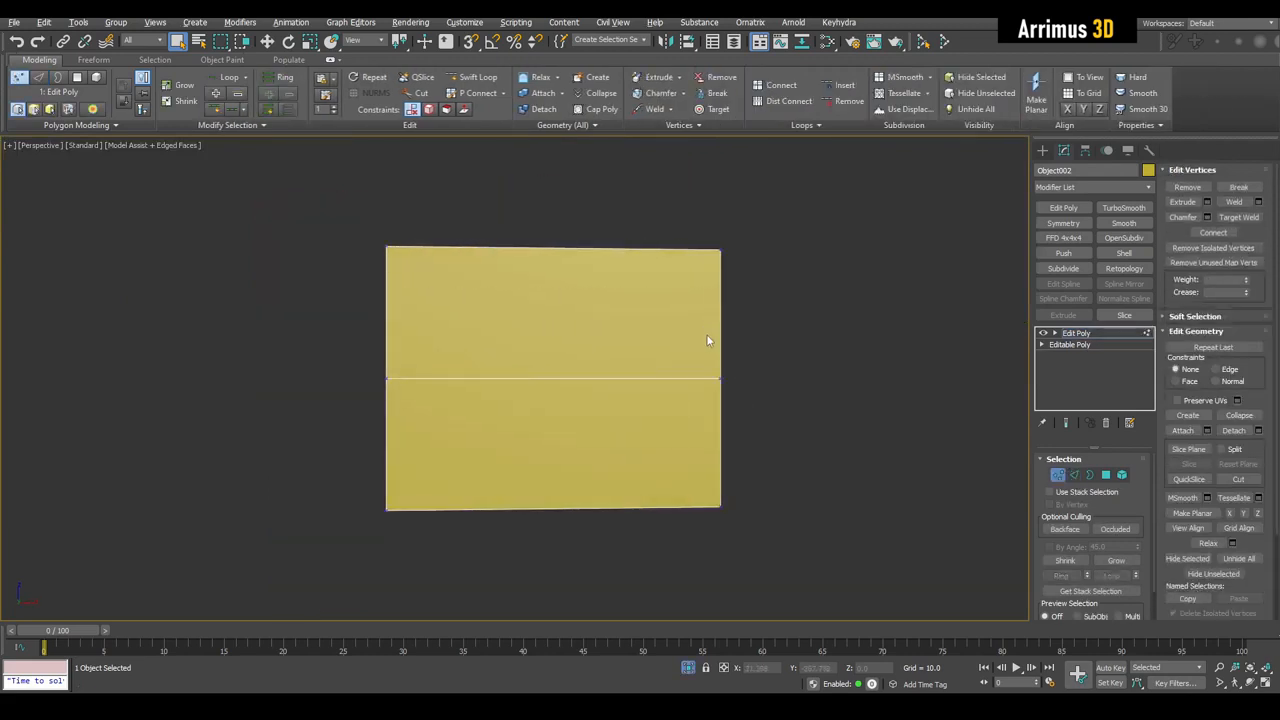
middle_click_drag(711, 340, 849, 356, "alt")
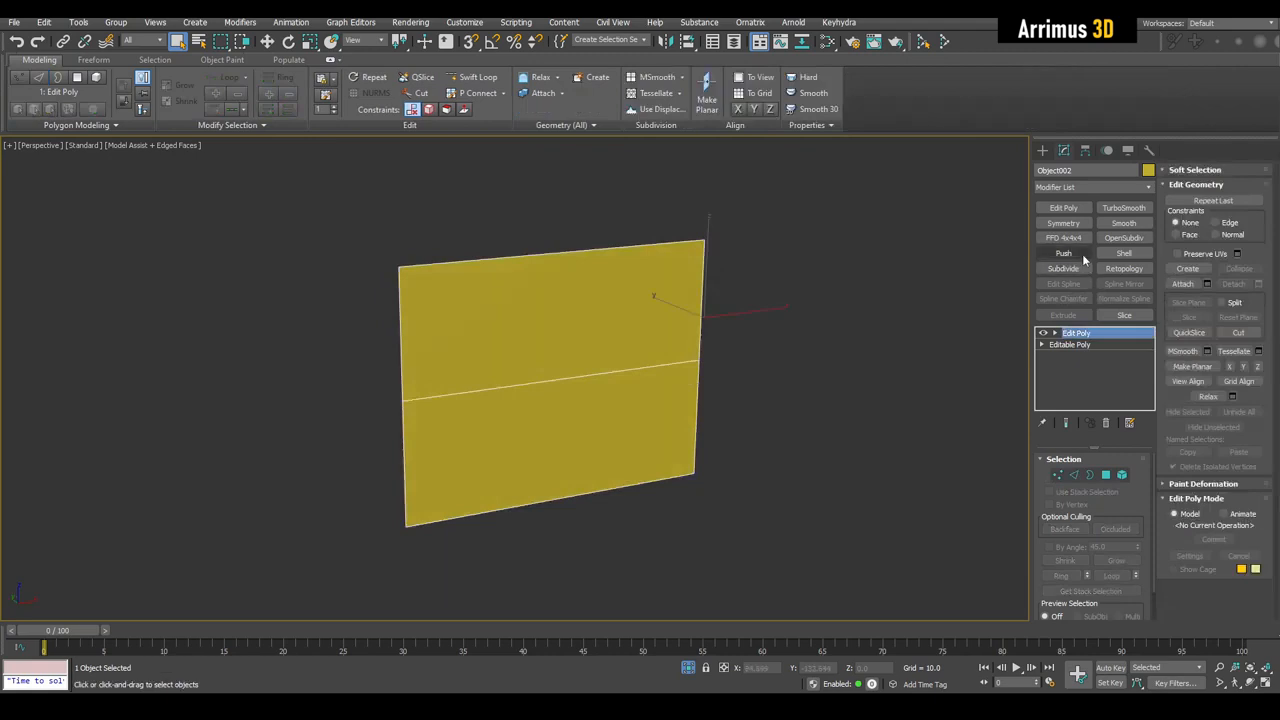
Step: Thicken the plate with a Shell modifier at an outer amount of 25 and add an Edit Poly above it
left_click(1124, 253)
middle_click_drag(963, 300, 1140, 478, "alt")
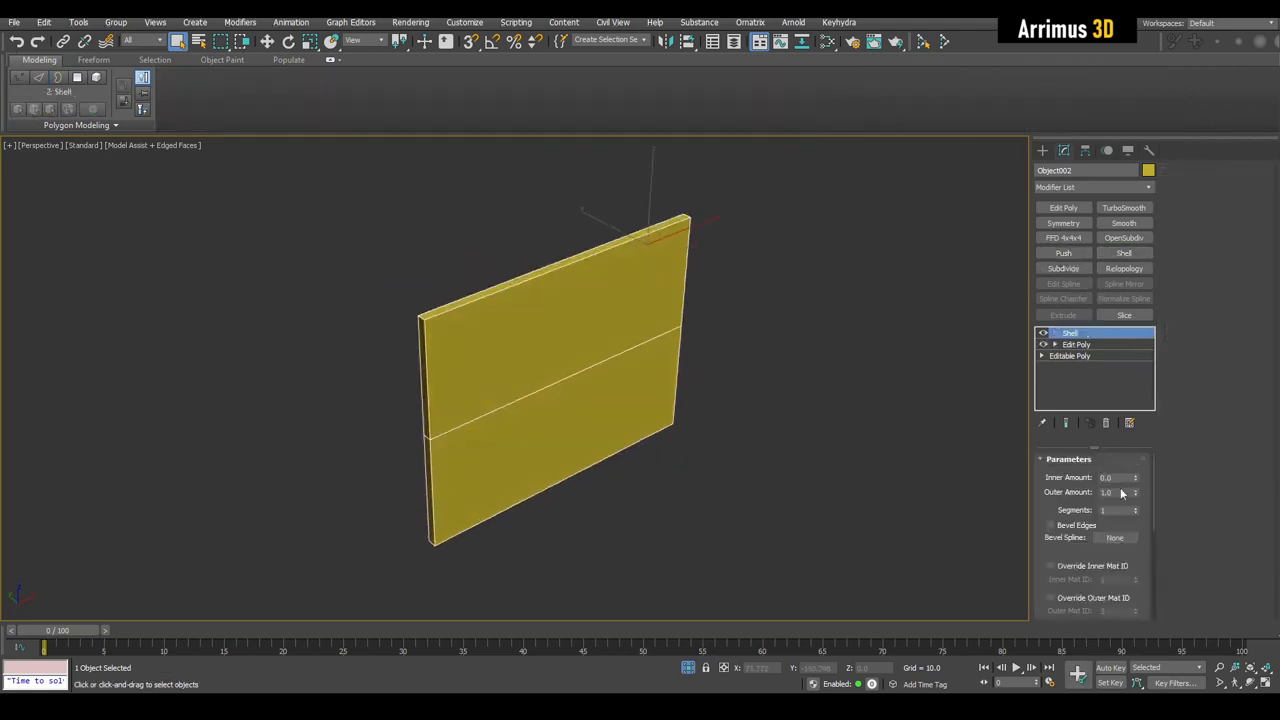
type("25")
key("Return")
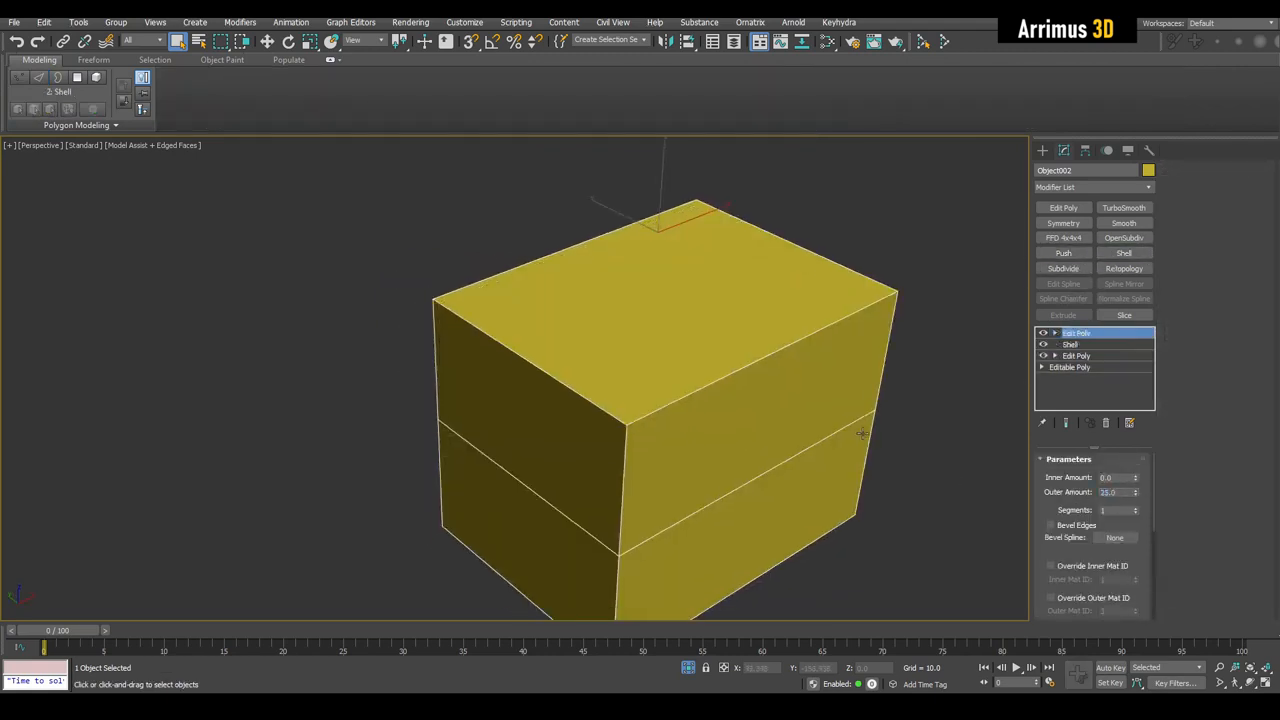
left_click(1068, 333)
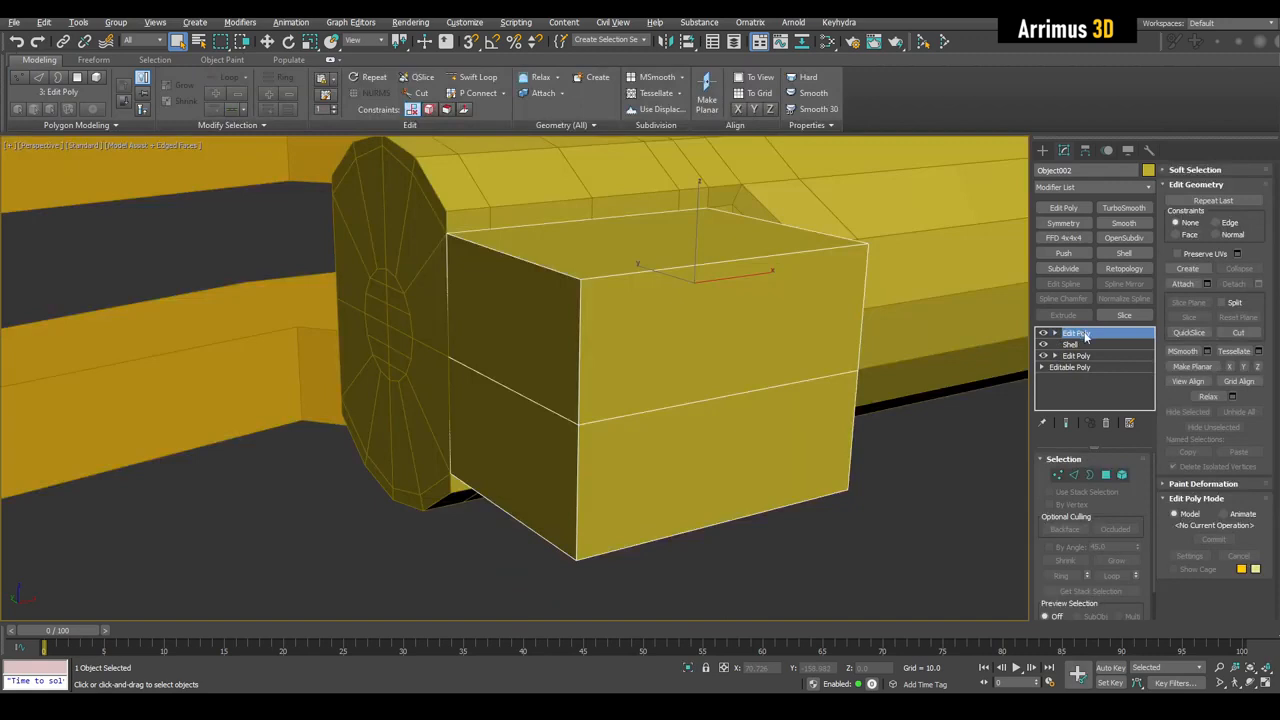
Step: Paste the copied Symmetry modifier onto the block and set the block's object color to dark gray
right_click(1085, 337)
left_click(1063, 223)
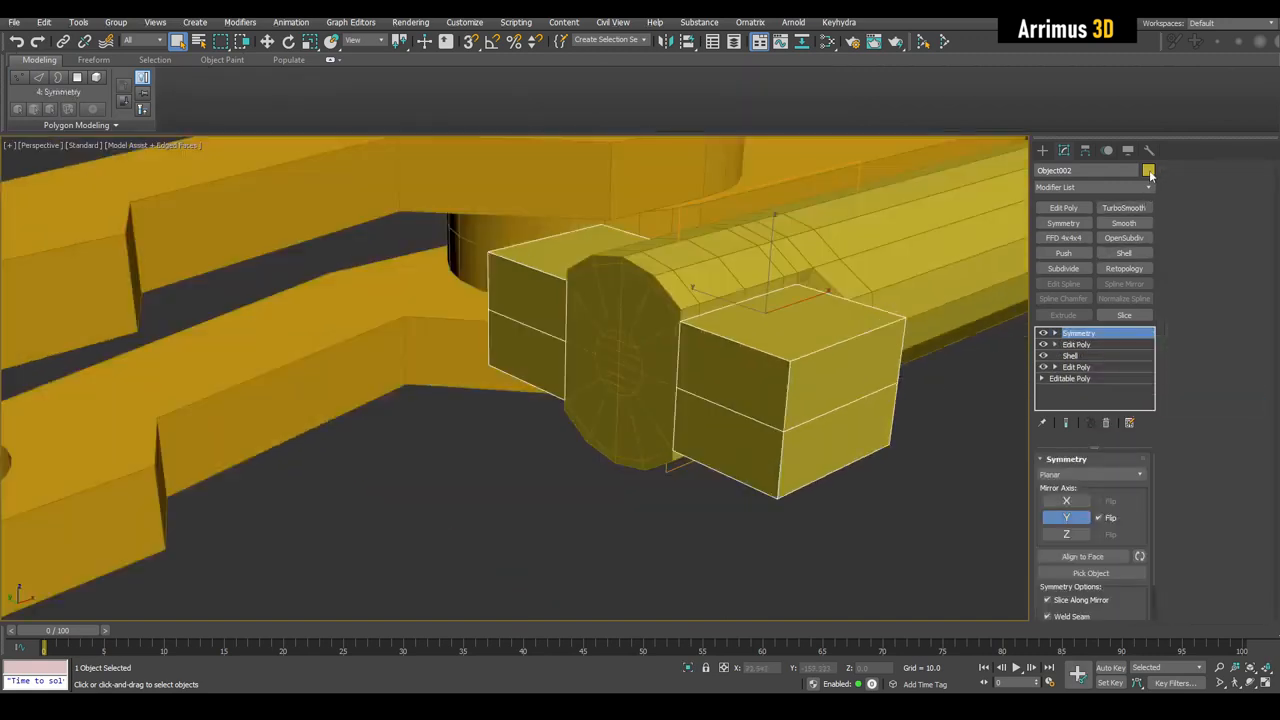
left_click(1148, 171)
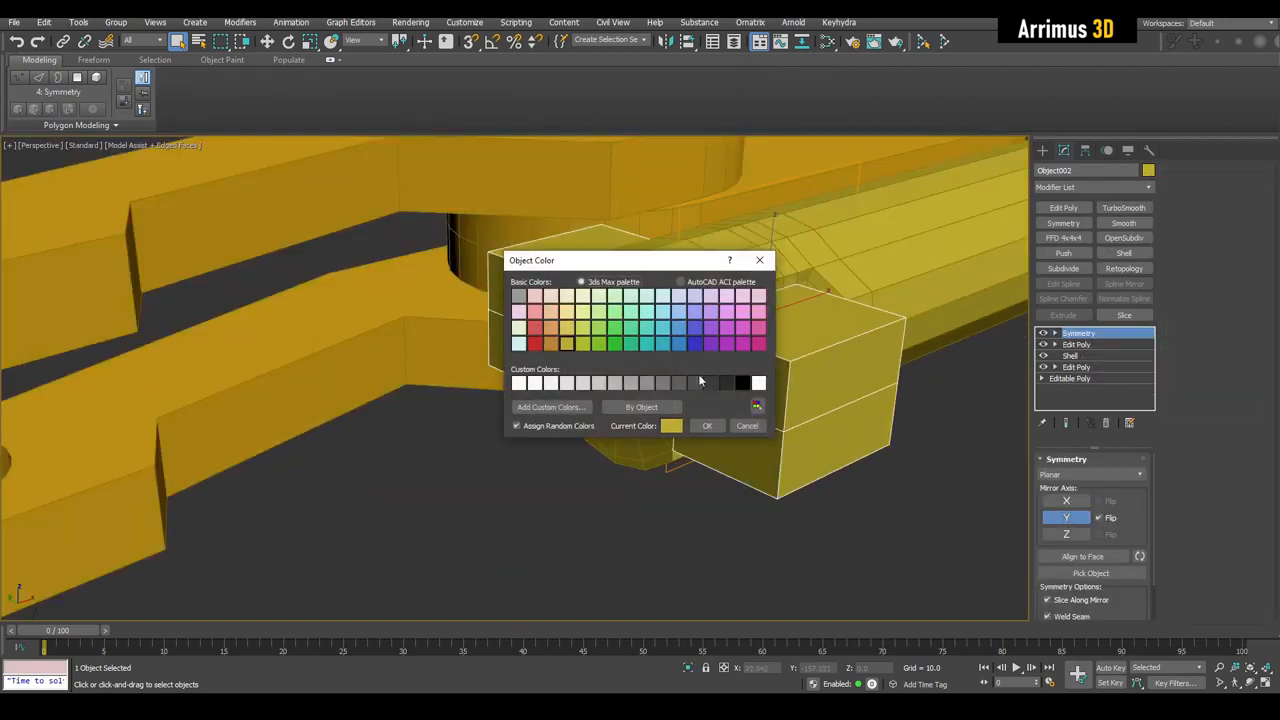
left_click(707, 426)
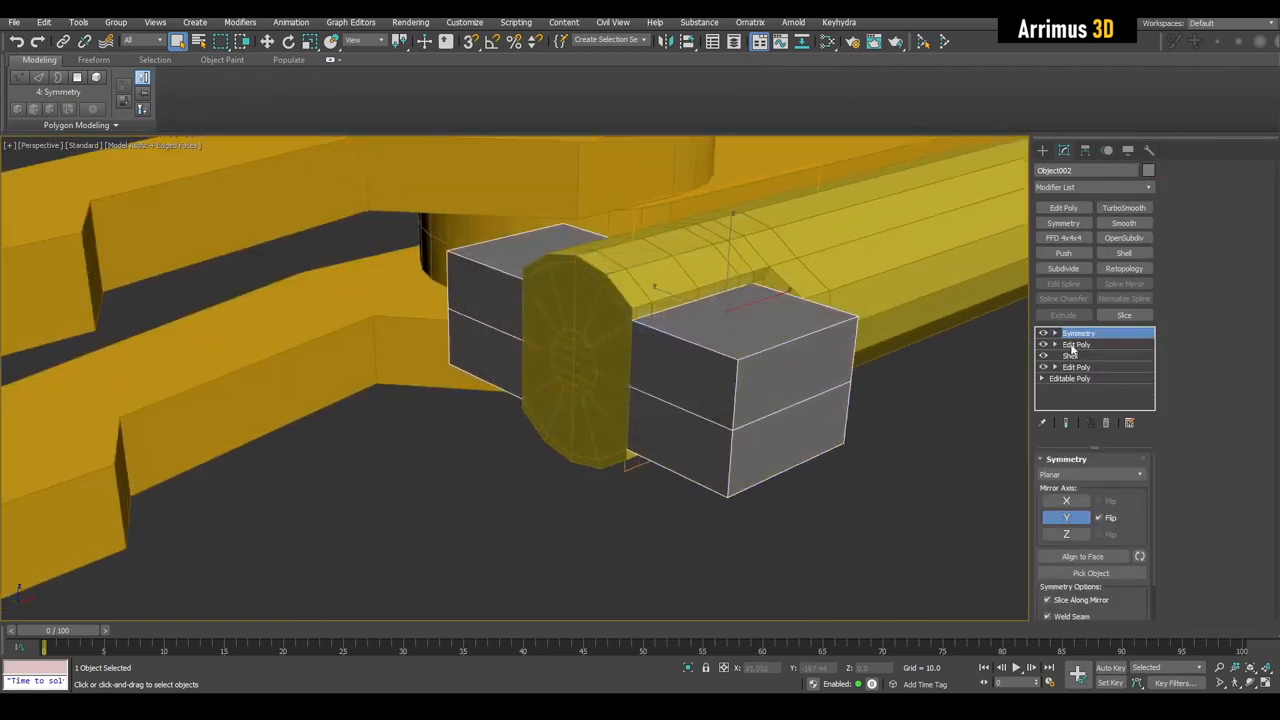
Step: Add an Edit Poly below the Symmetry modifier and move the block's two outer faces inward along Y to thin it
left_click(1063, 207)
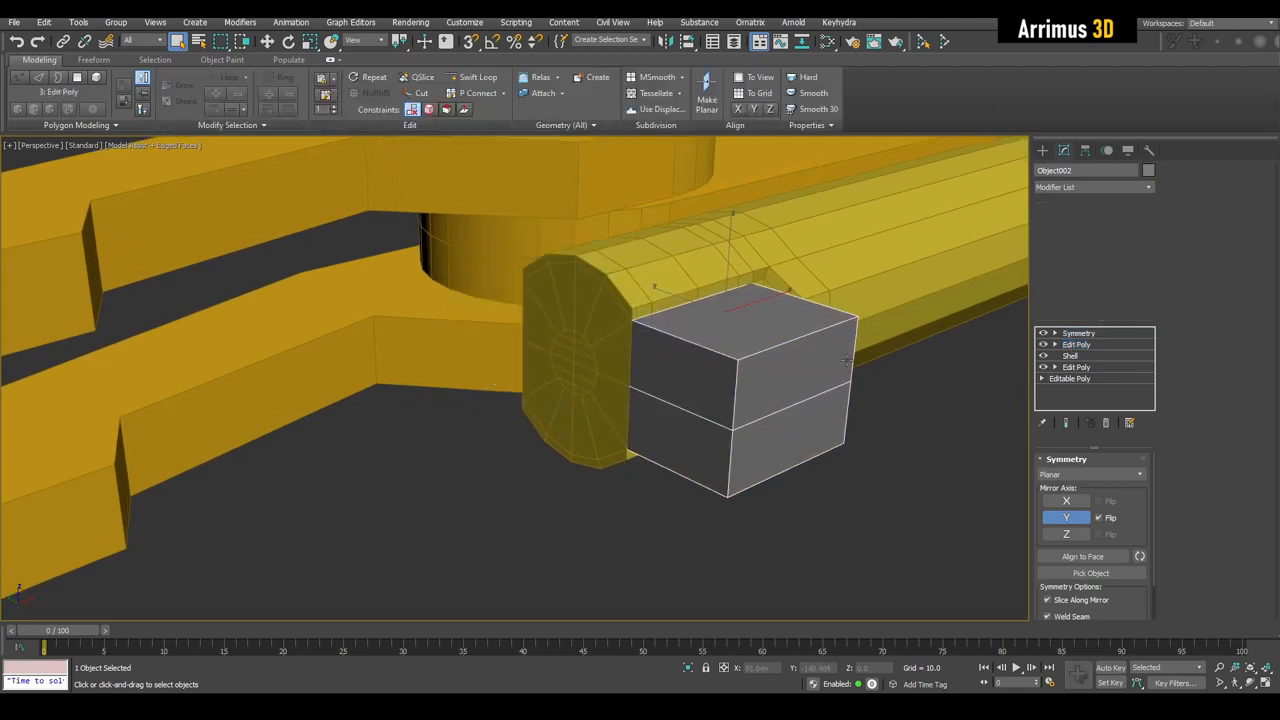
key("4")
left_click(716, 385)
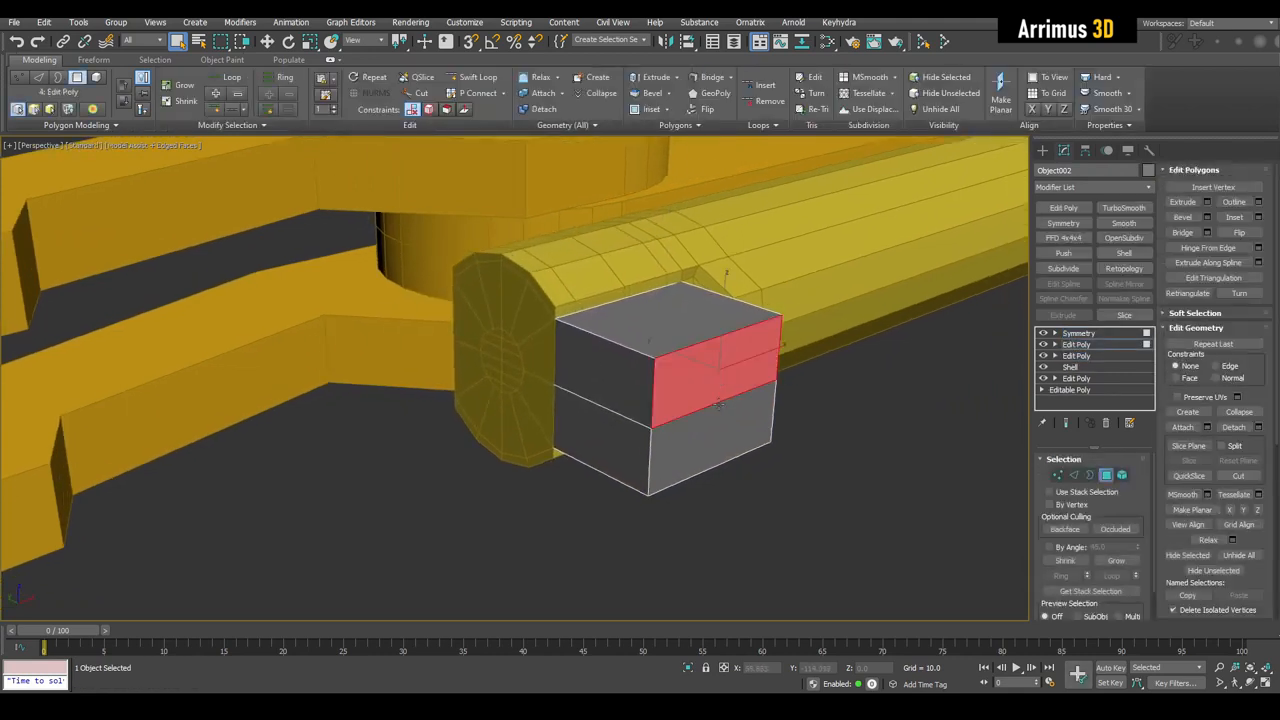
key("ctrl+a")
middle_click_drag(709, 414, 745, 415, "alt")
left_click(746, 359)
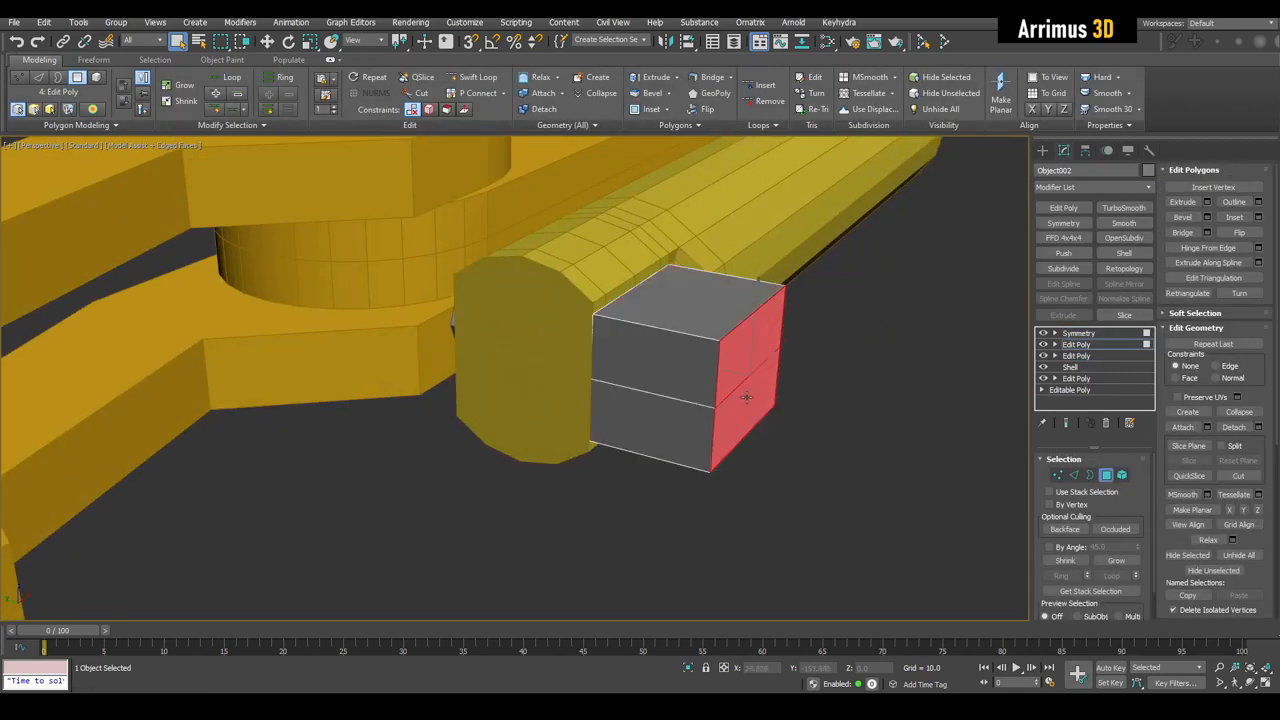
key("w")
left_click_drag(708, 366, 645, 355)
scroll(659, 364, "up", 3)
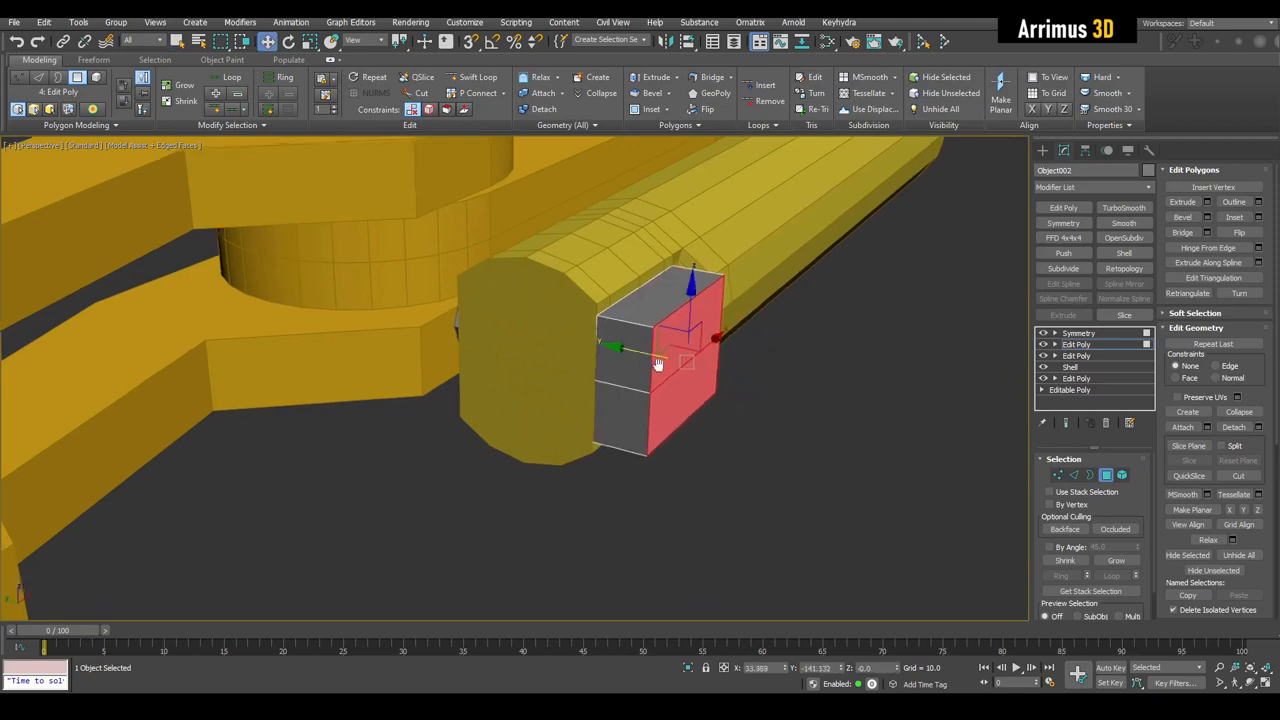
Step: Set the block's object color to the same yellow as the tube
key("4")
left_click(1148, 172)
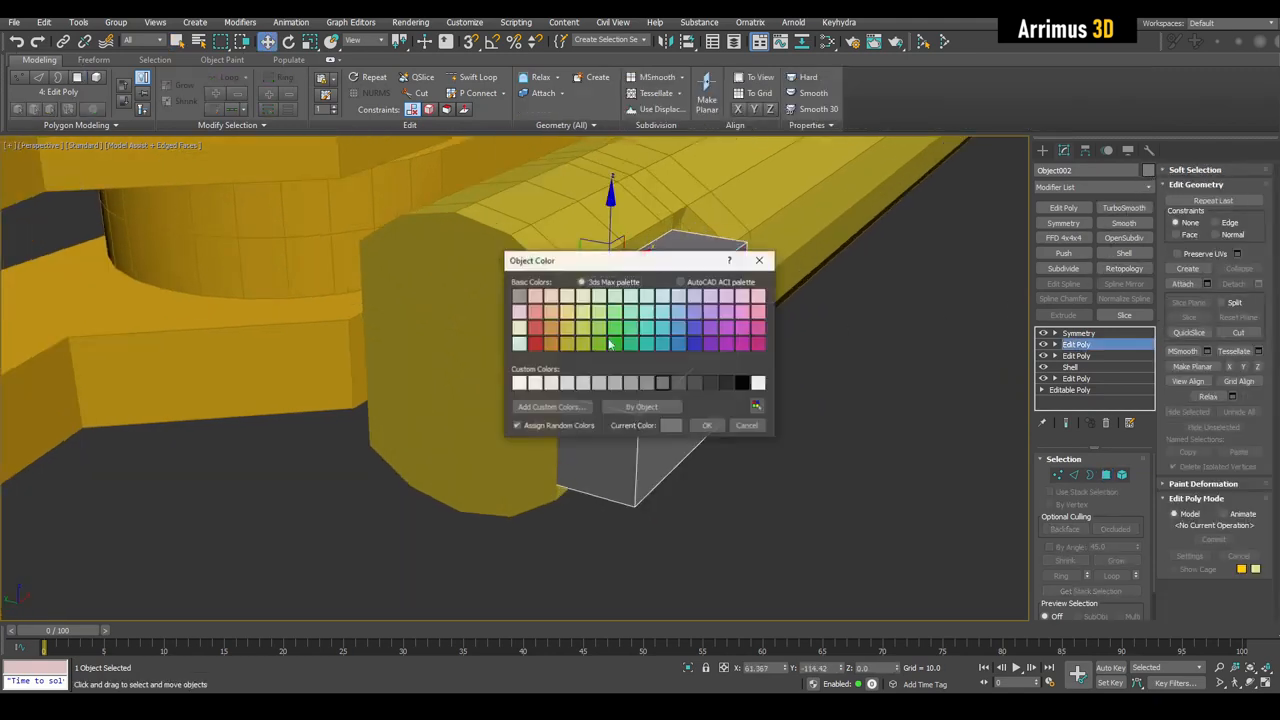
left_click(707, 425)
middle_click_drag(706, 424, 740, 406, "alt")
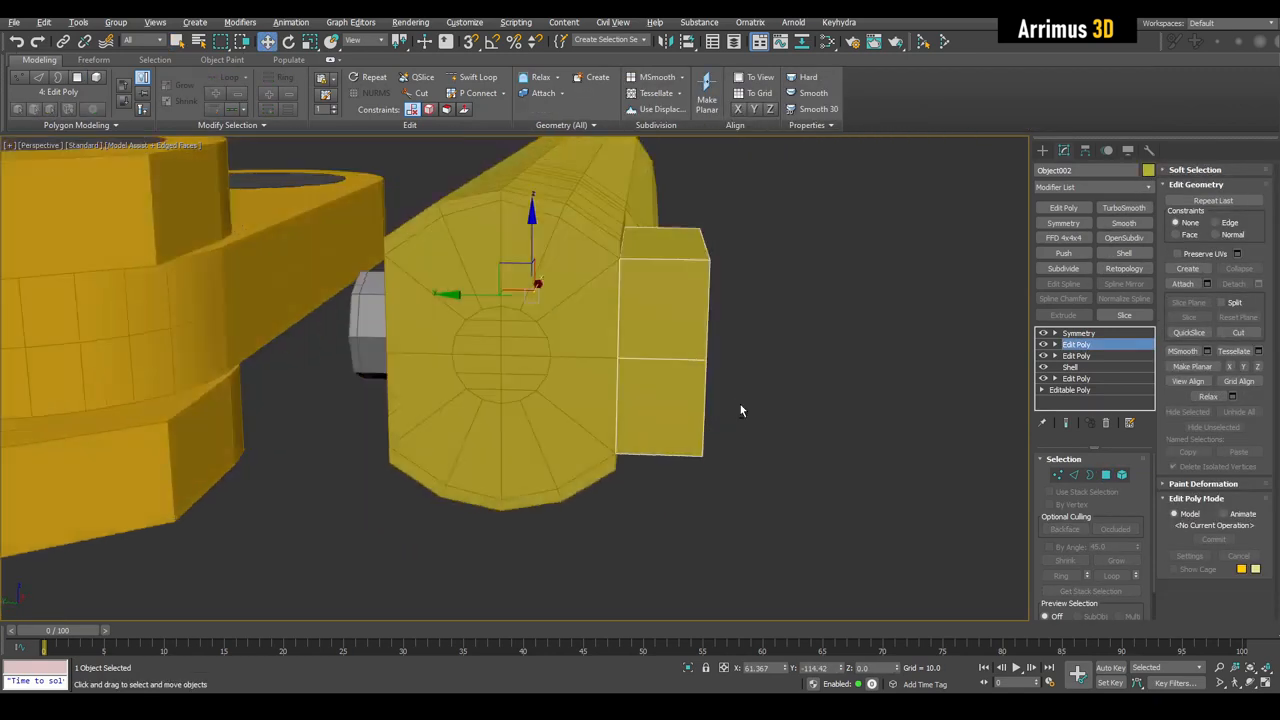
Step: Move the block's inner vertices outward along Y to leave a gap between the plate and the tube
key("1")
left_click_drag(597, 194, 635, 468)
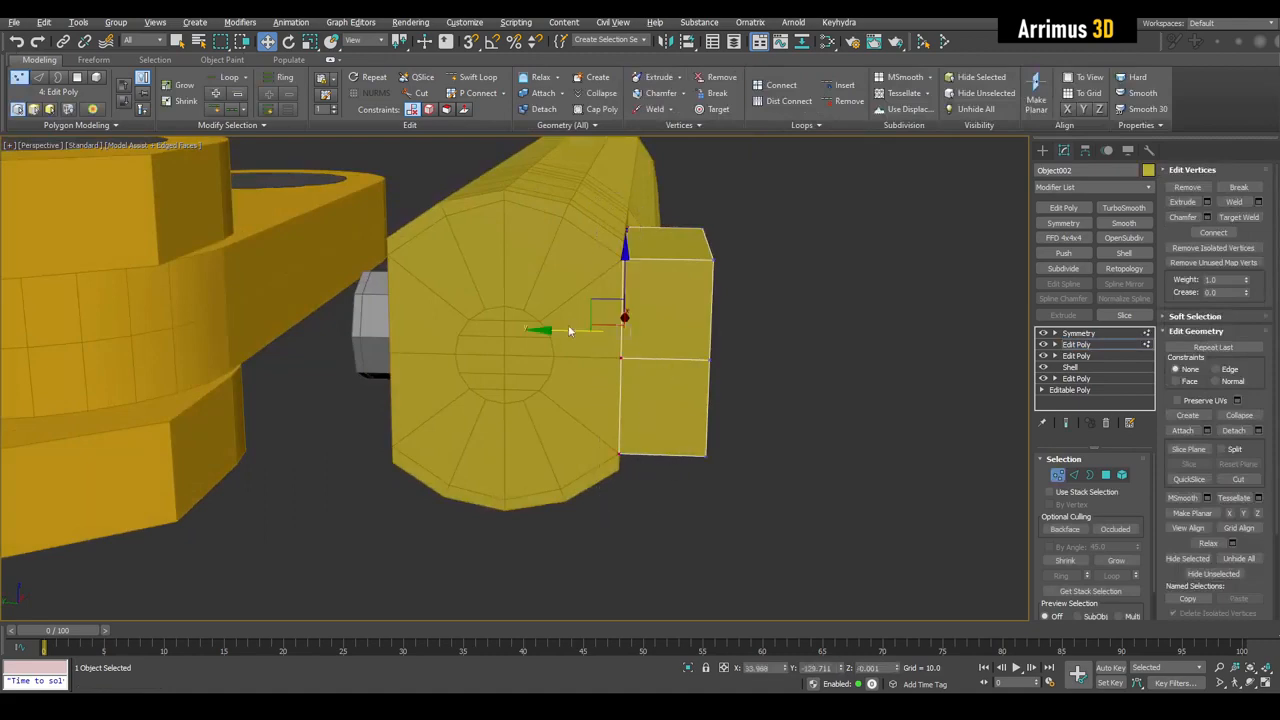
left_click_drag(568, 330, 603, 337)
middle_click_drag(603, 337, 494, 330, "alt")
Step: Move the plate's vertices on the rod side toward the hole along X to shorten the plate
key("alt+x")
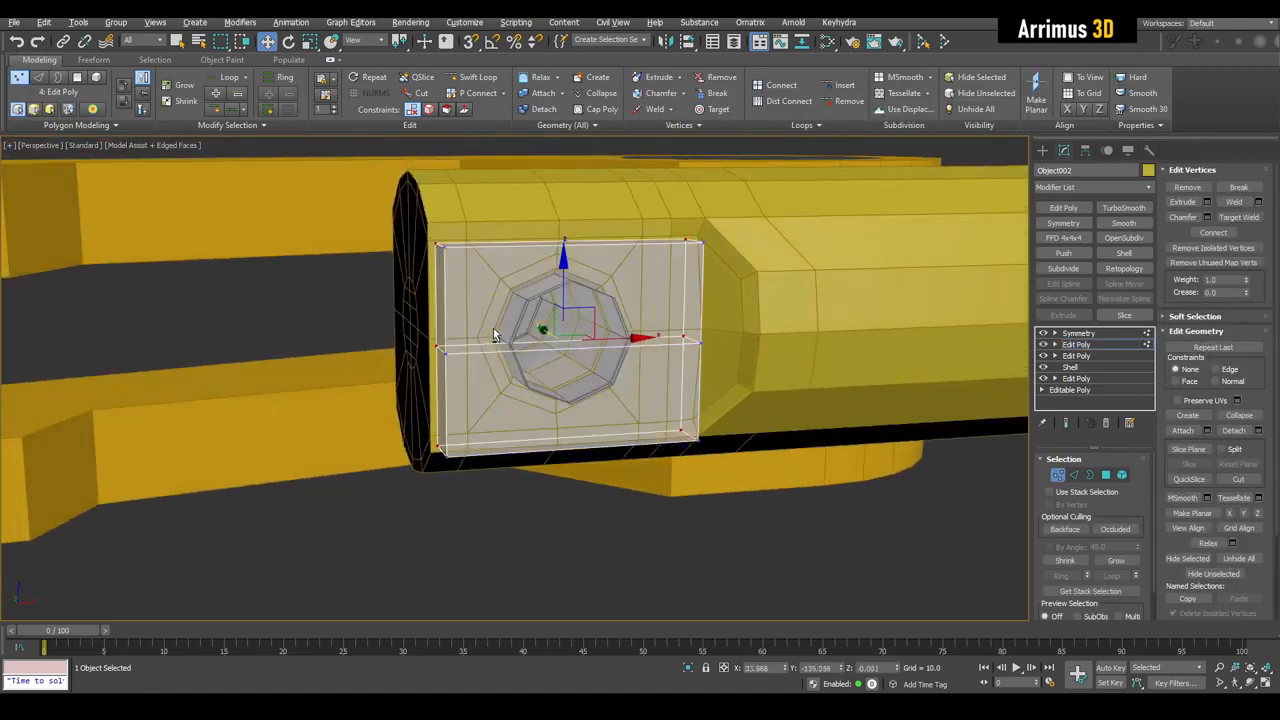
key("alt+x")
middle_click_drag(620, 376, 585, 368, "alt")
key("alt+x")
middle_click_drag(705, 460, 704, 320, "alt")
key("alt+x")
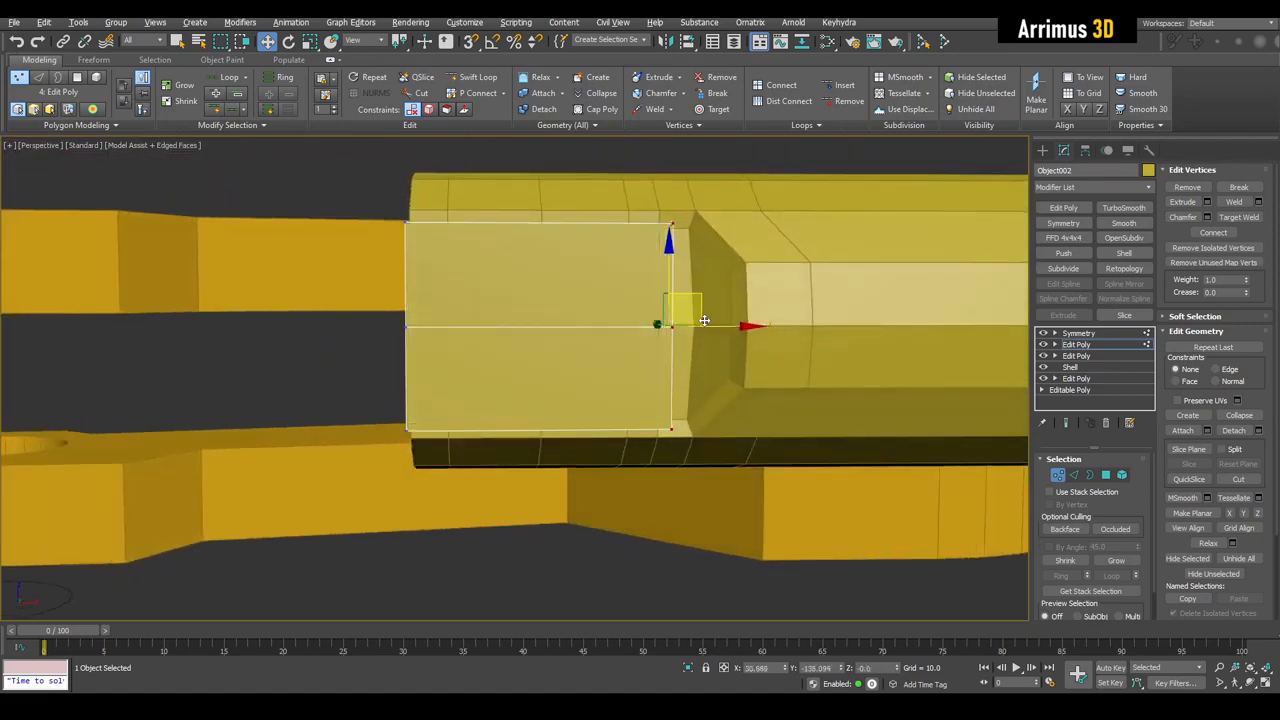
key("alt+x")
left_click_drag(716, 323, 695, 325)
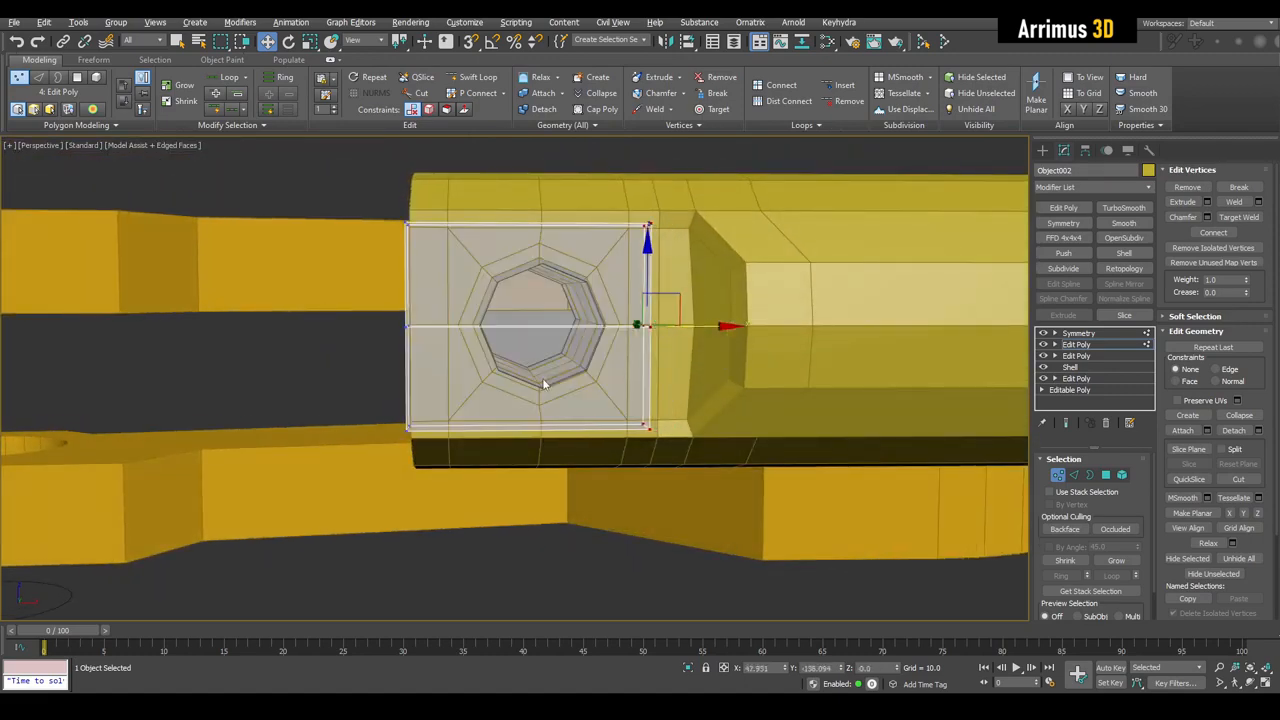
middle_click_drag(543, 383, 557, 372)
Step: Extend the plate's bottom edges well below the tube and lower its front middle edge to slope the upper front corner
key("2")
left_click_drag(558, 360, 553, 487)
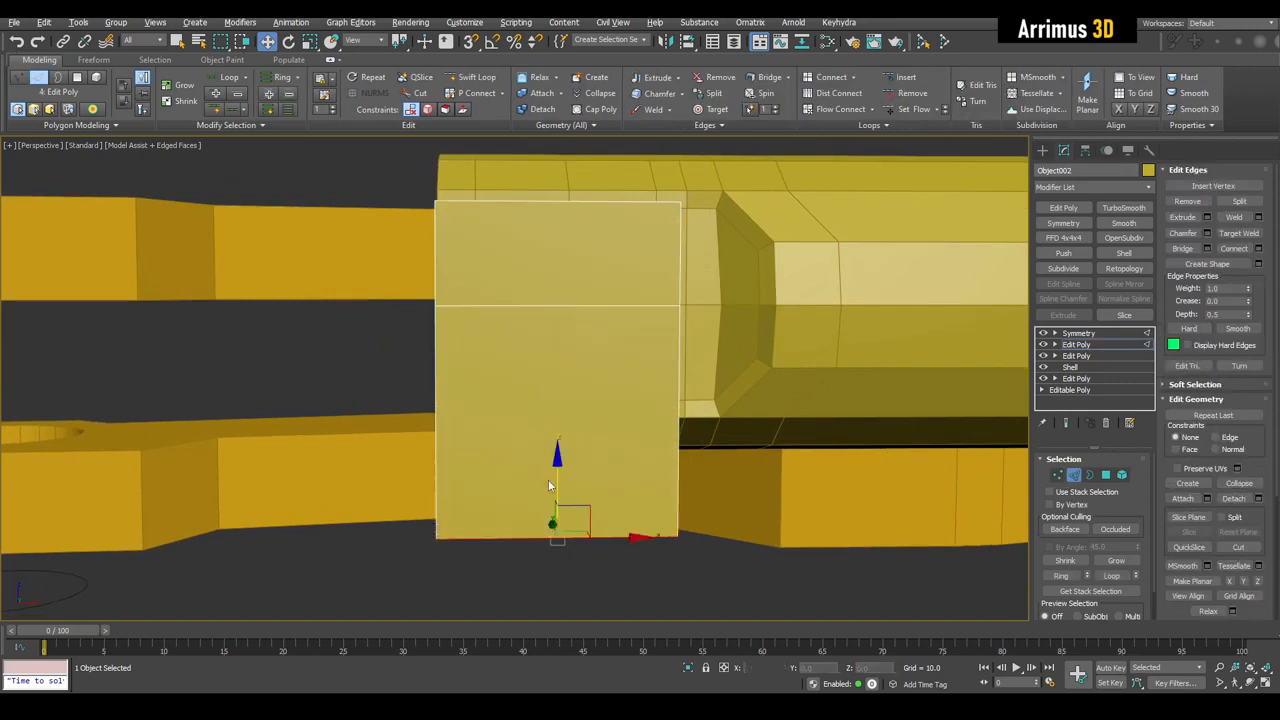
scroll(553, 487, "down", 2)
middle_click_drag(553, 487, 590, 460, "alt")
left_click_drag(446, 345, 431, 389)
key("alt+x")
middle_click_drag(431, 389, 725, 383, "alt")
Step: Select the plate's outer faces and move them outward along Y to thicken it
key("q")
left_click(753, 410)
key("4")
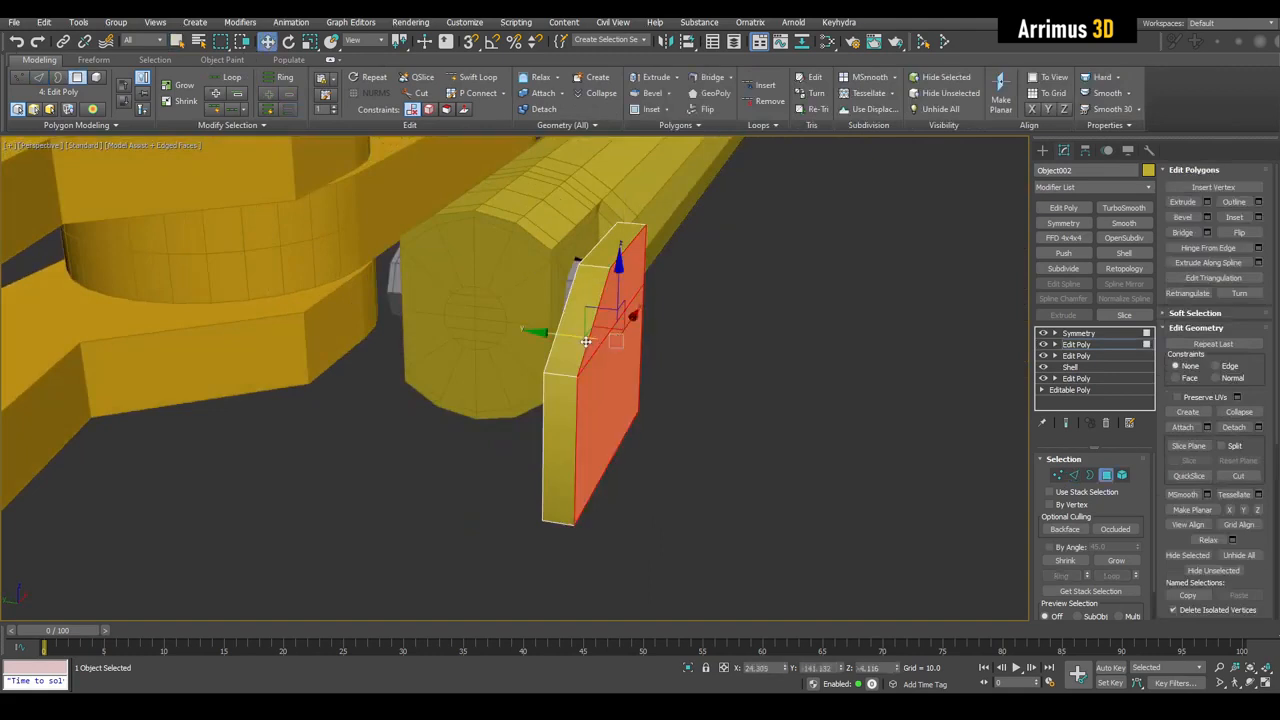
left_click_drag(586, 342, 600, 347)
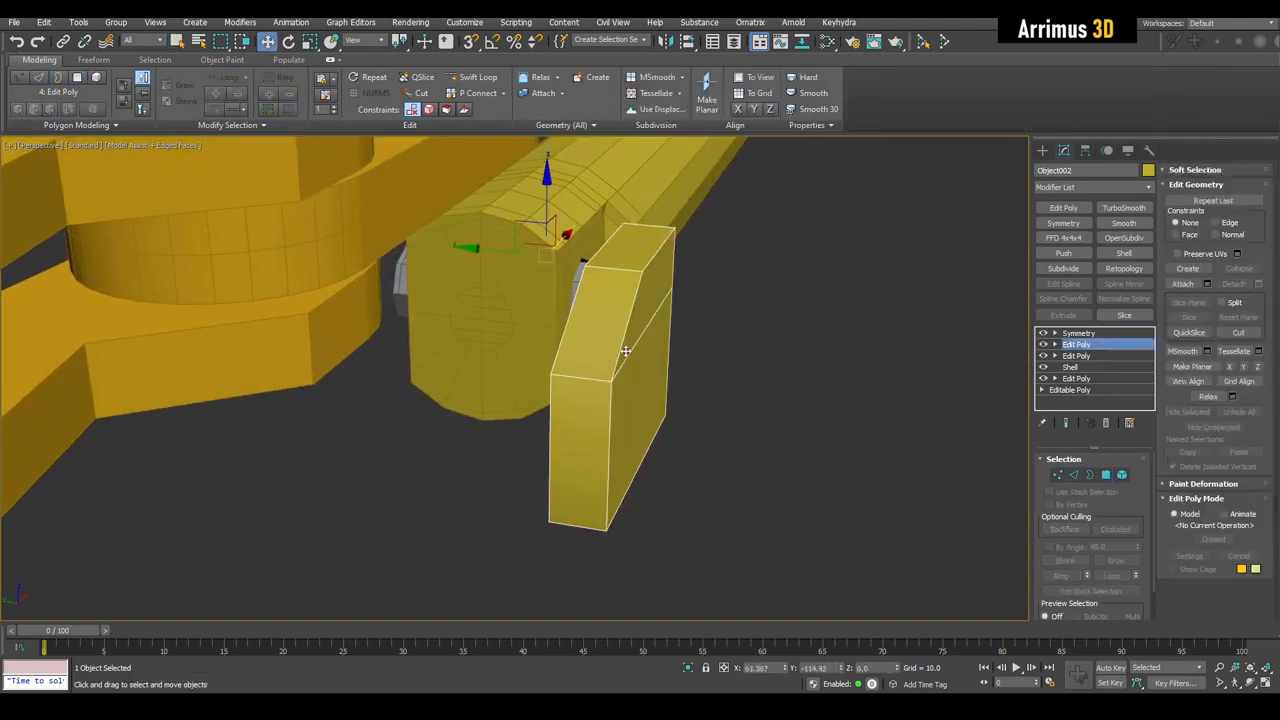
Step: Add Swift Loop edges to the plate, one through the middle of its thickness and one across the front slope
key("1")
left_click(612, 269)
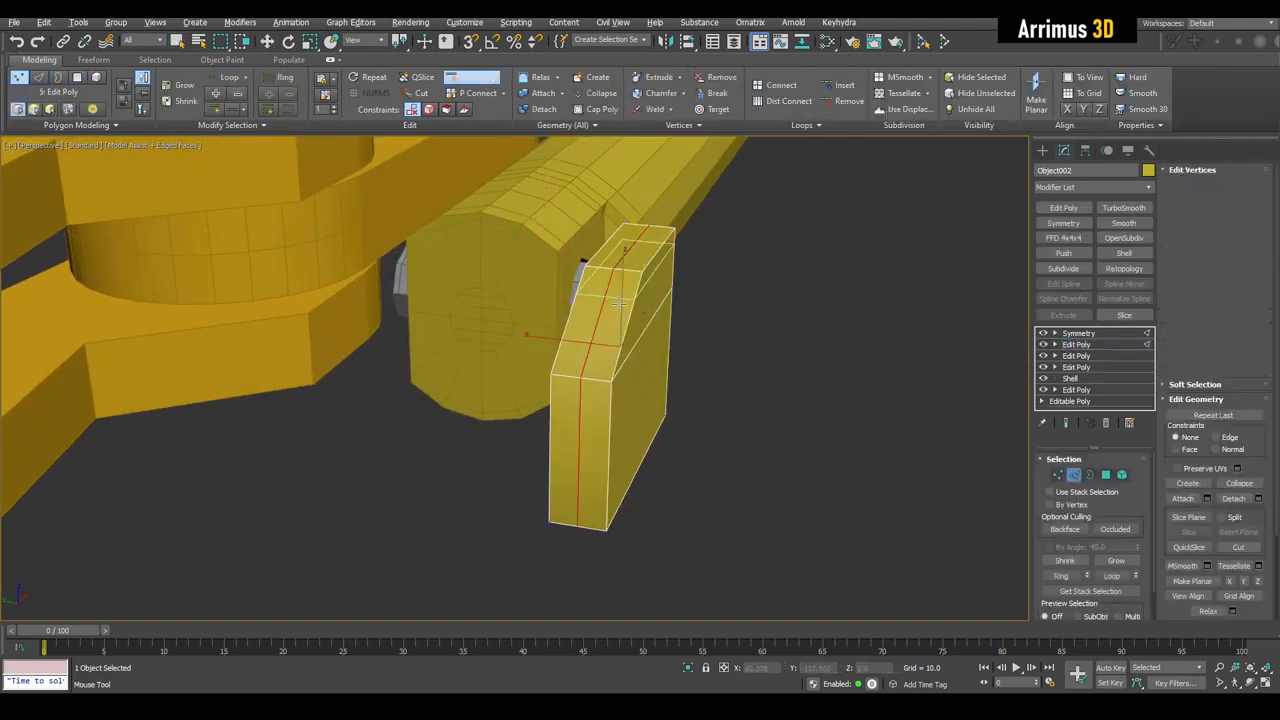
left_click(629, 316)
right_click(680, 330)
Step: Select the inner-half polygons of the plate's front face and lower slope and extrude them forward along X
key("4")
left_click(699, 356)
key("q")
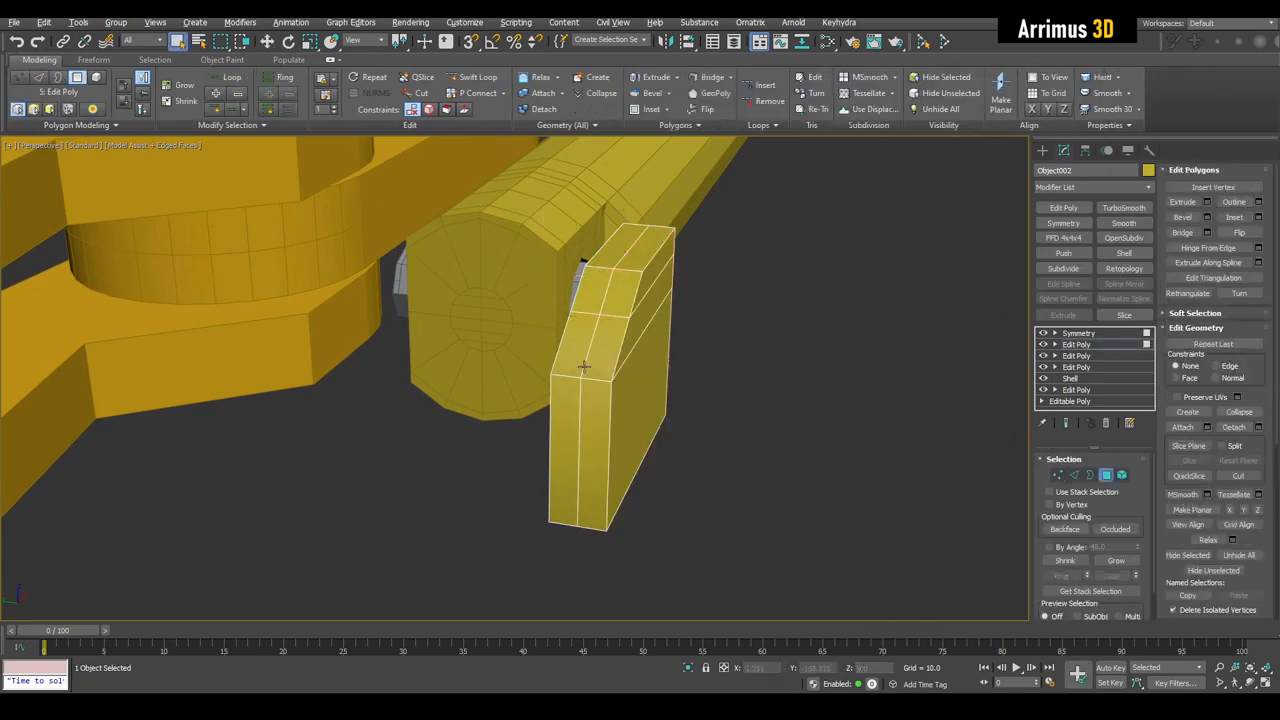
left_click(572, 362)
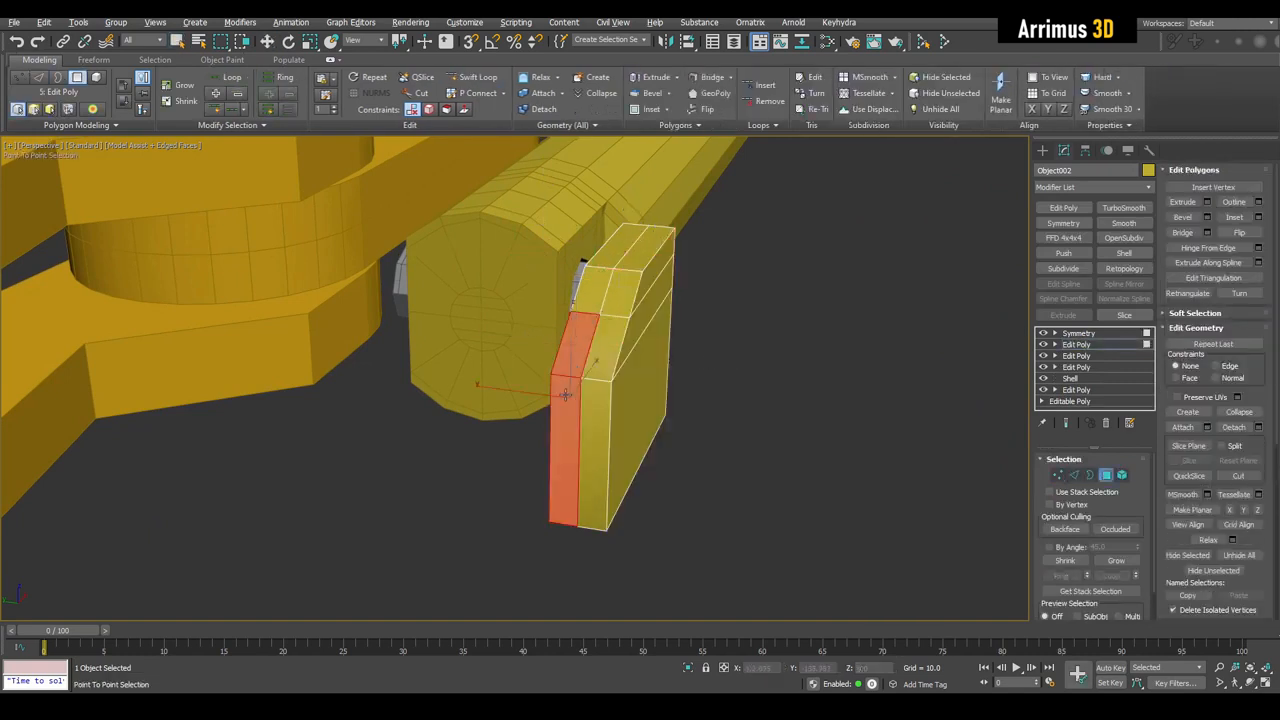
key("w")
middle_click_drag(572, 362, 538, 390, "alt")
left_click_drag(515, 376, 470, 385, "shift")
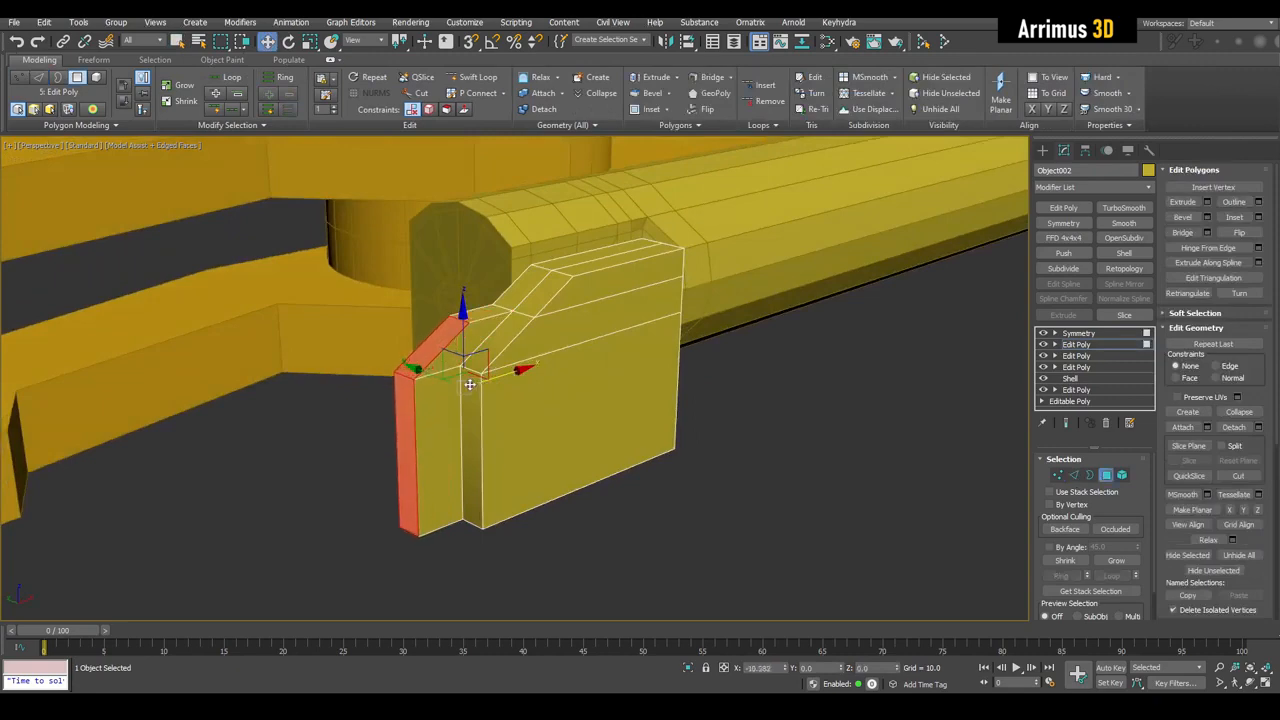
key("4")
Step: Add a Smooth modifier and another Edit Poly above the plate's current Edit Poly, below the Symmetry
key("q")
middle_click_drag(696, 348, 704, 350)
key("F4")
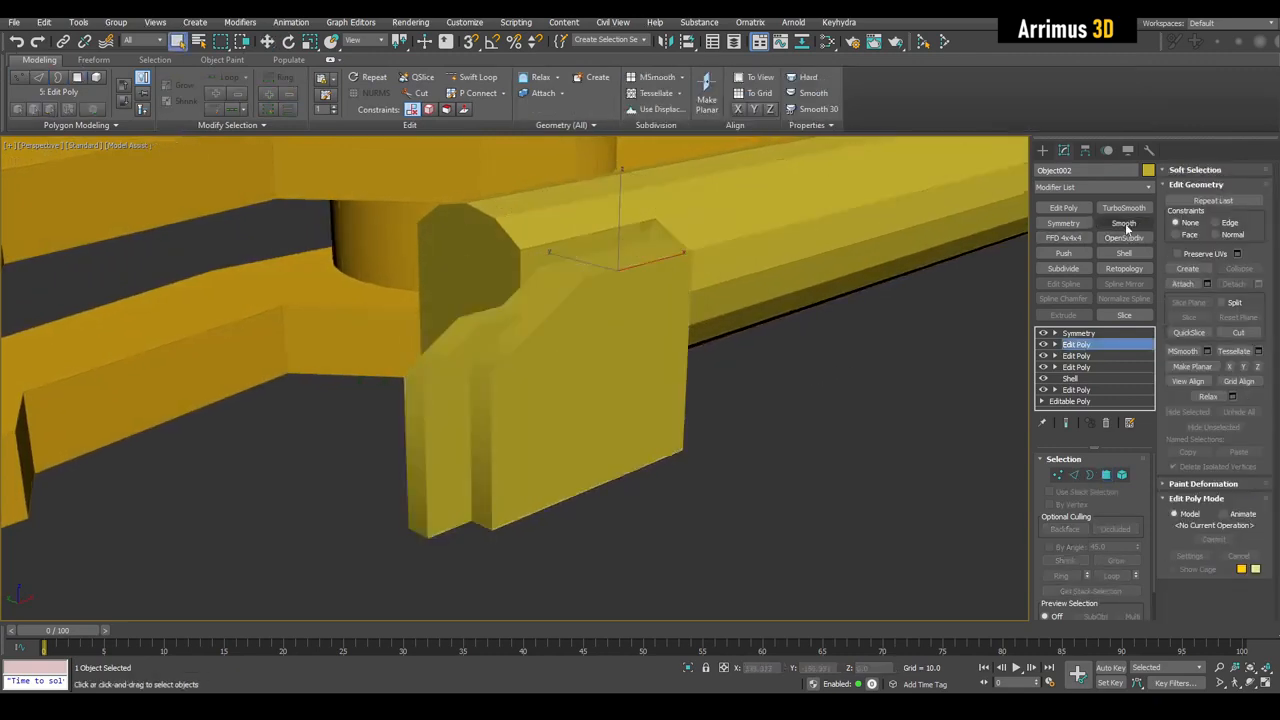
left_click(1124, 223)
left_click(1063, 207)
Step: Select all of the plate's bottom vertices and raise them slightly along Z
middle_click_drag(786, 336, 702, 340, "alt")
key("F4")
key("alt+x")
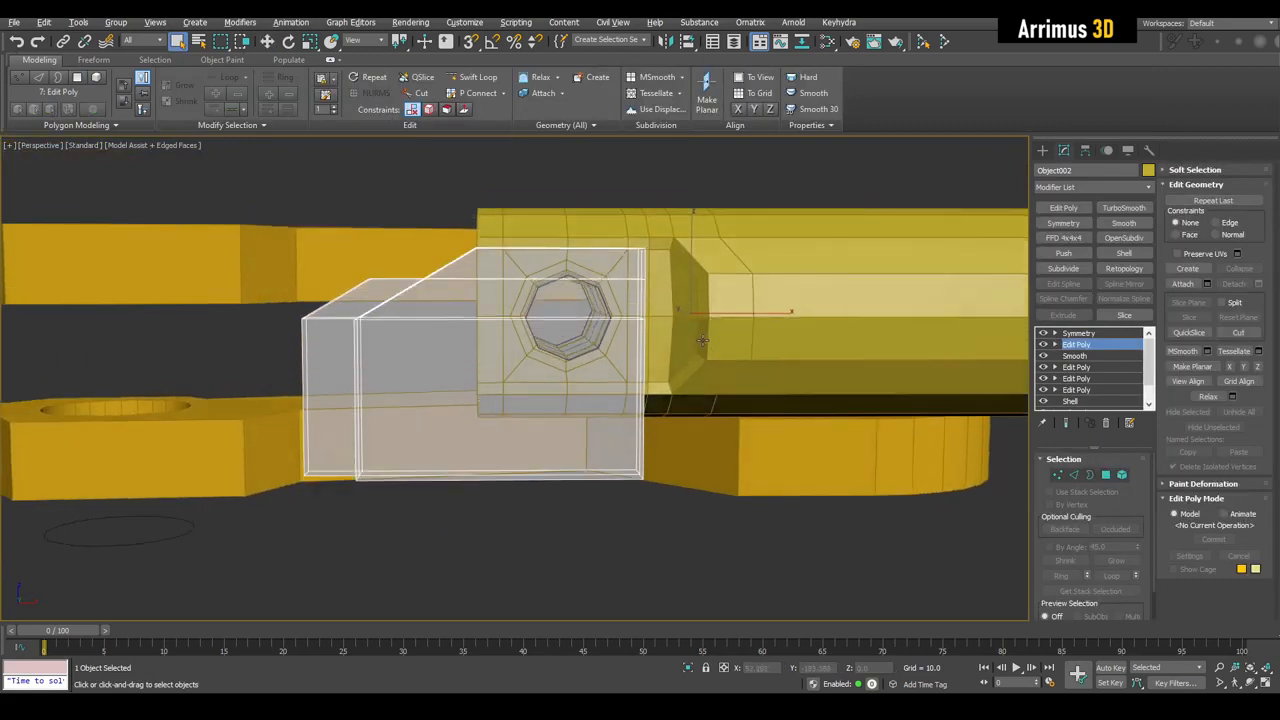
middle_click_drag(632, 318, 646, 306, "alt")
middle_click_drag(326, 389, 331, 384)
key("1")
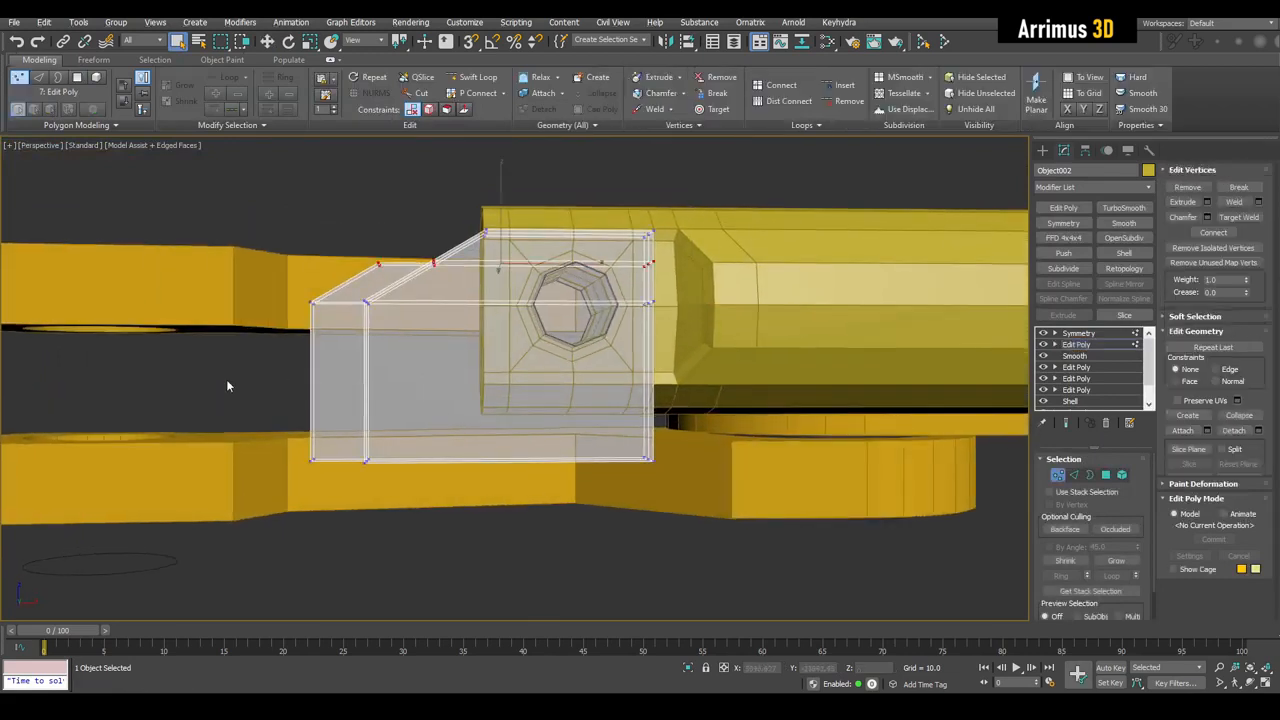
left_click_drag(226, 380, 692, 514)
key("w")
left_click_drag(456, 409, 456, 403)
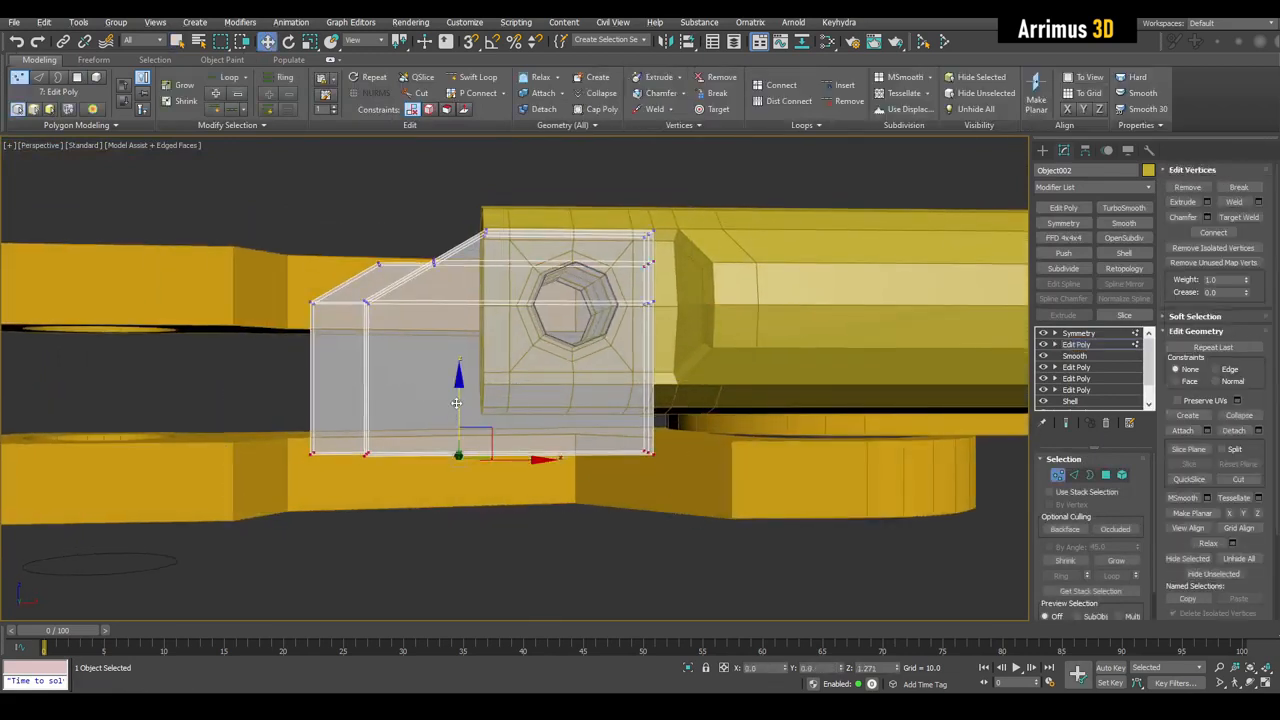
Step: Insert an edge loop down the plate near the hole and straighten it vertically
left_click(544, 345)
key("2")
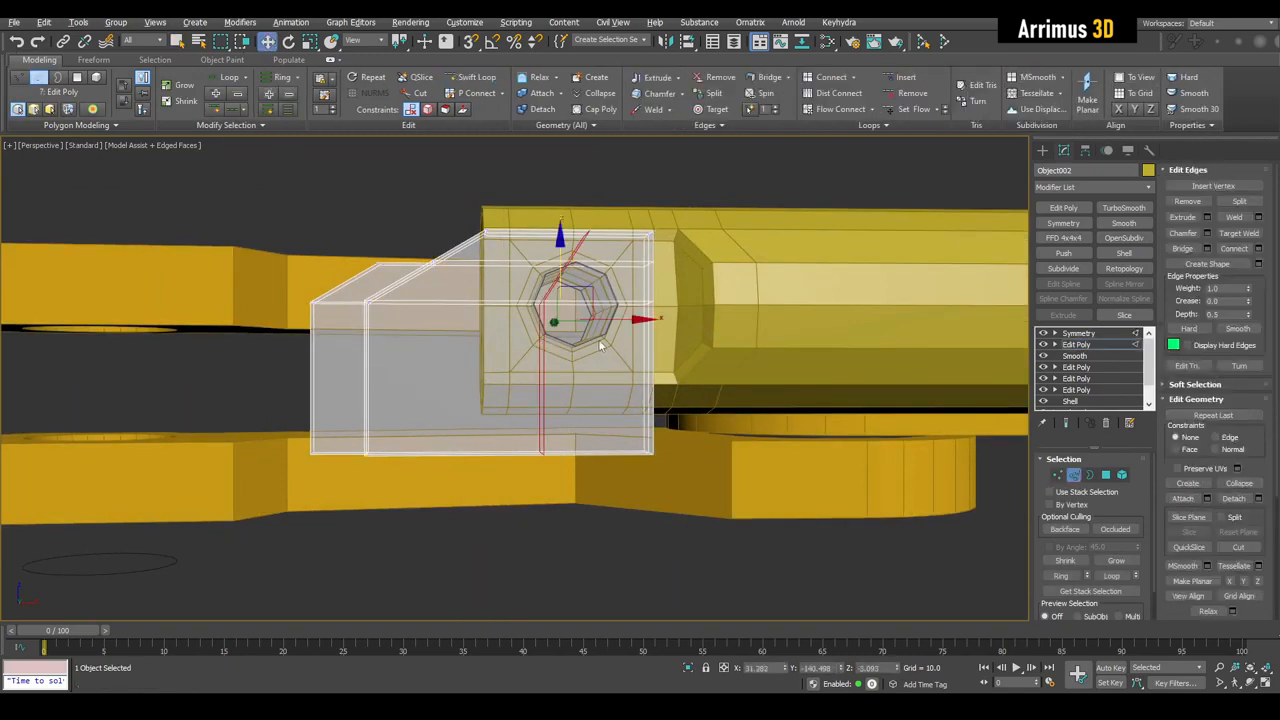
key("ctrl+alt+c")
key("ctrl+z")
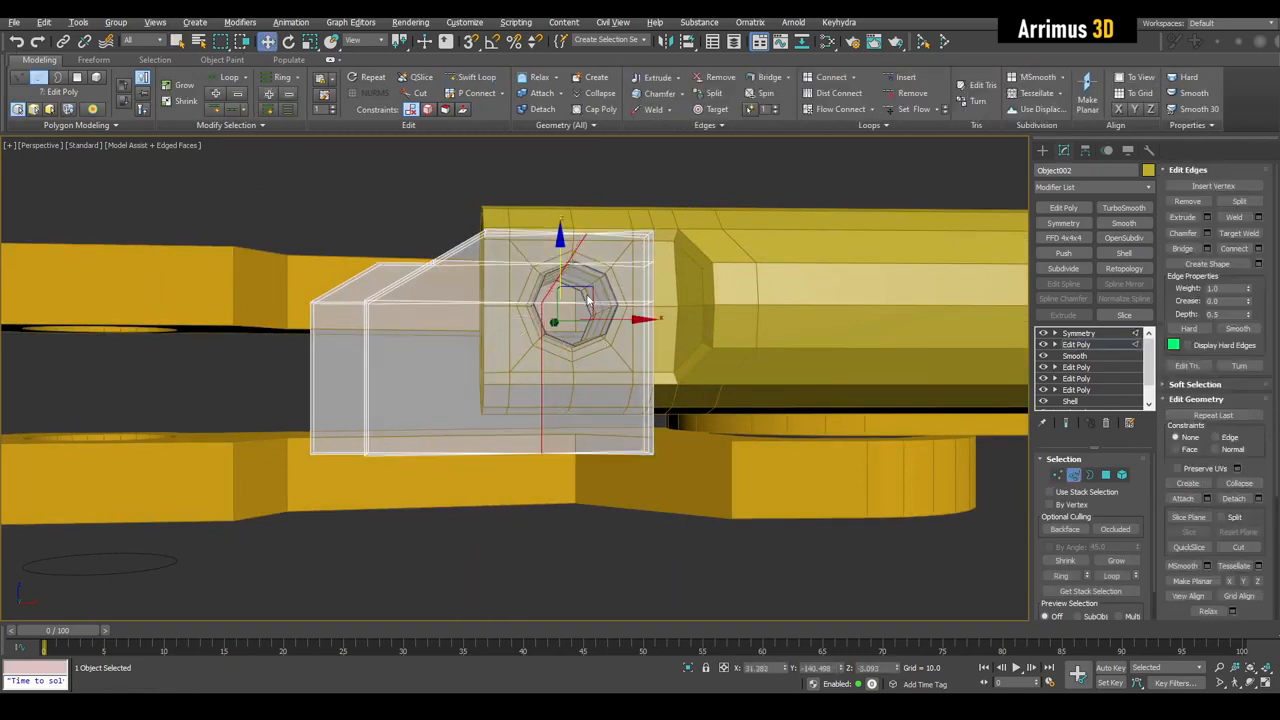
mouse_move(588, 300)
middle_mouse_down("alt")
mouse_move(646, 346)
mouse_move(592, 312)
middle_mouse_up("alt")
key("alt+x")
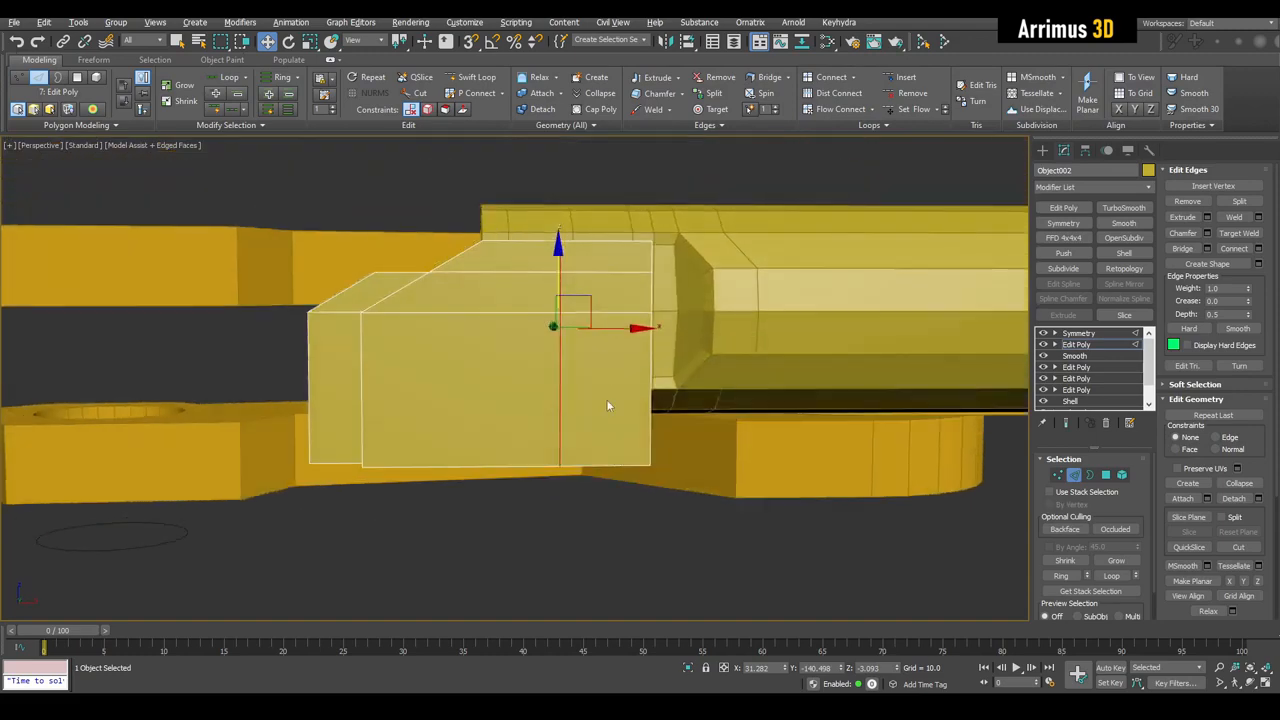
Step: Raise the plate's lower corner vertices on the rod side along Z to cut that corner diagonally
key("1")
left_click_drag(630, 440, 670, 478)
key("alt+x")
left_click_drag(649, 396, 648, 326)
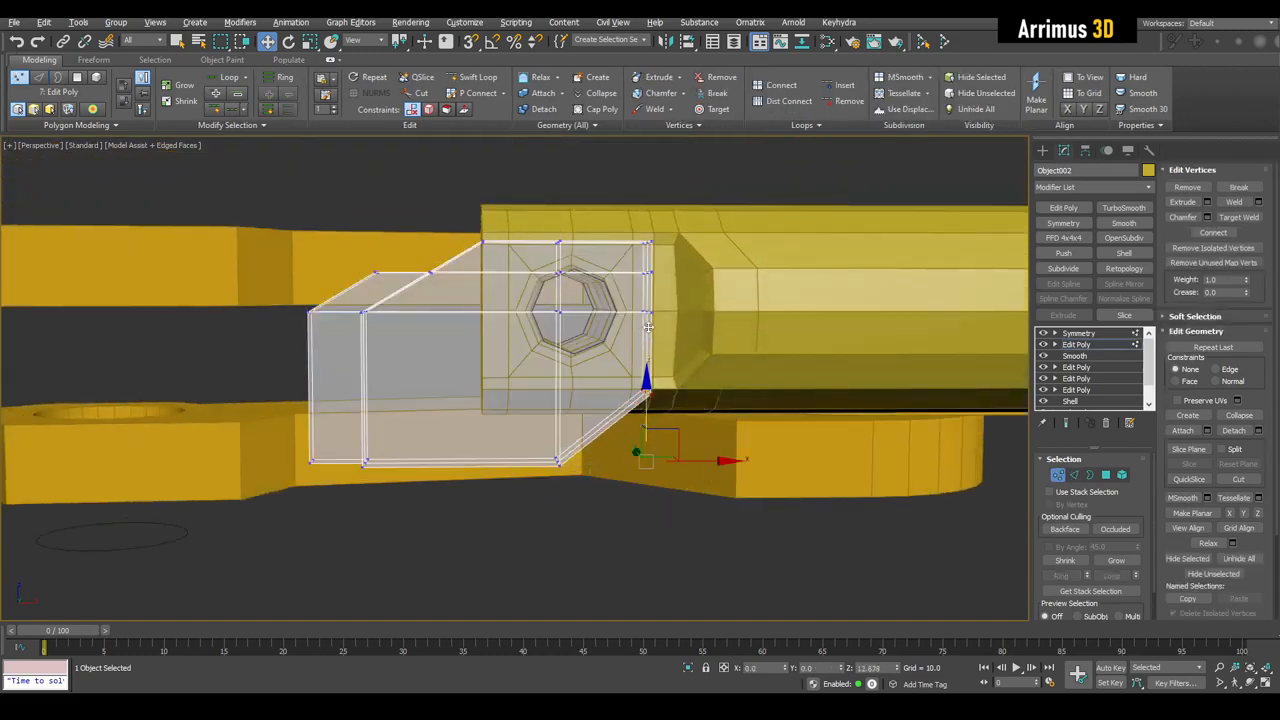
Step: Select the plate's front vertices and move them back toward the hole along X to shorten the front
middle_click_drag(546, 375, 548, 373, "alt")
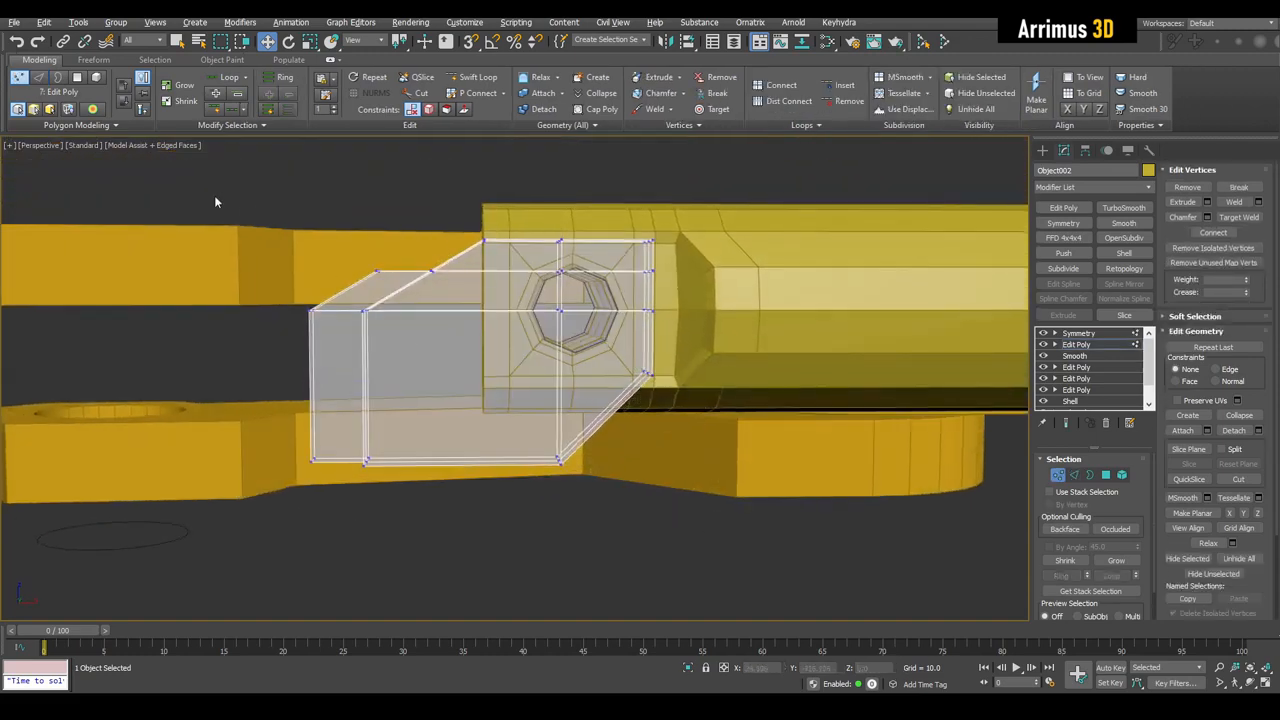
left_click_drag(491, 538, 491, 538)
left_click_drag(430, 331, 525, 330)
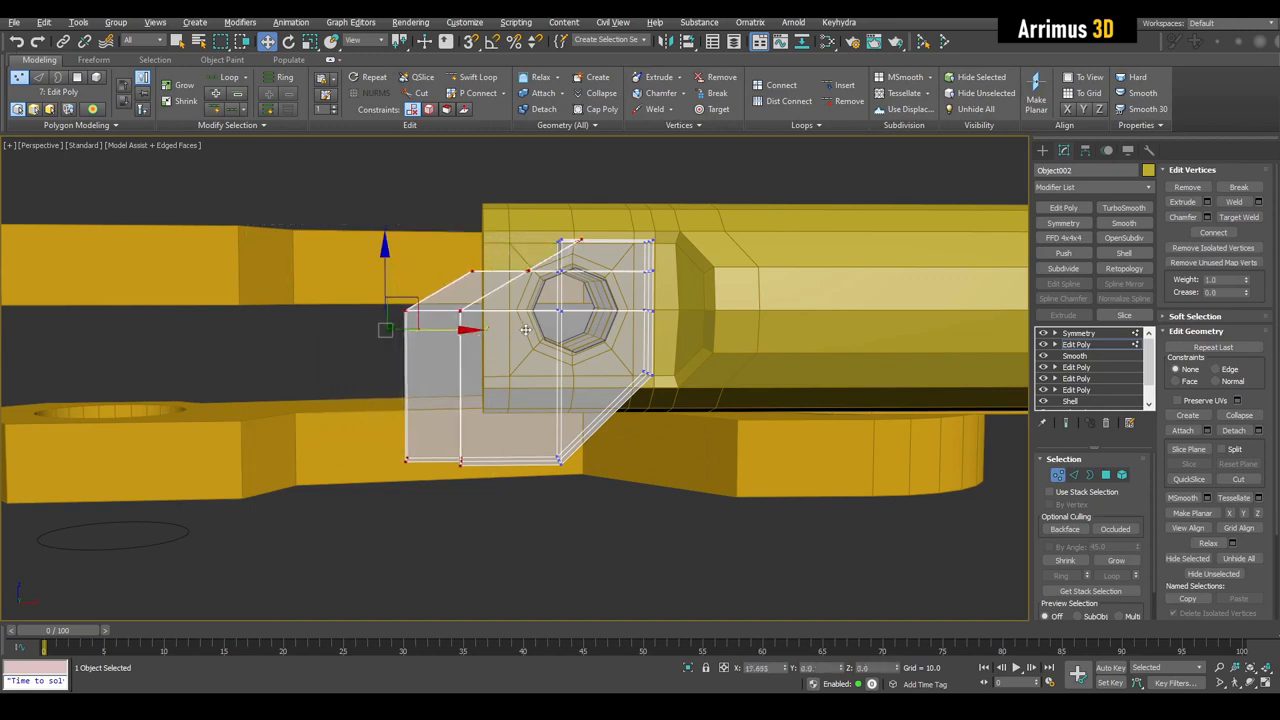
Step: Select the upper edges of the vertical loop and move them along X toward the rod side of the hole
key("2")
key("q")
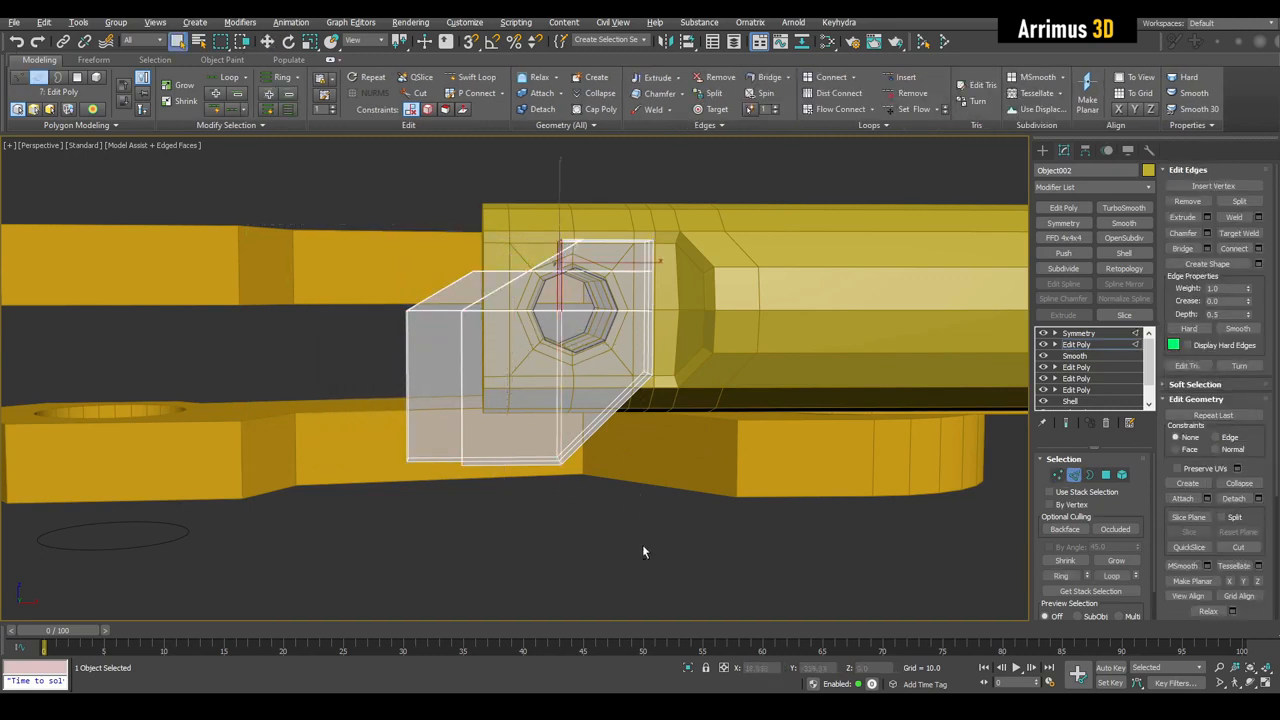
key("w")
key("alt+x")
key("alt+x")
left_click_drag(599, 264, 637, 266)
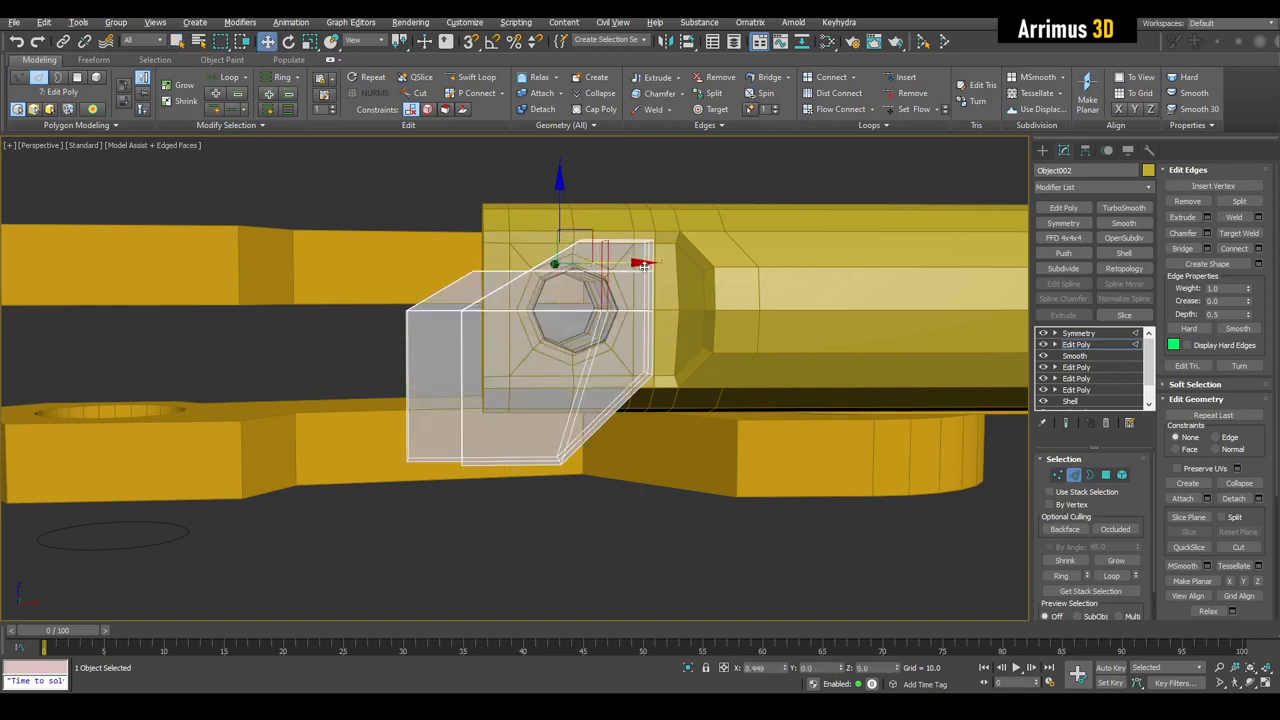
Step: Select the plate's front vertices together with the upper loop vertices and move them forward along X
key("1")
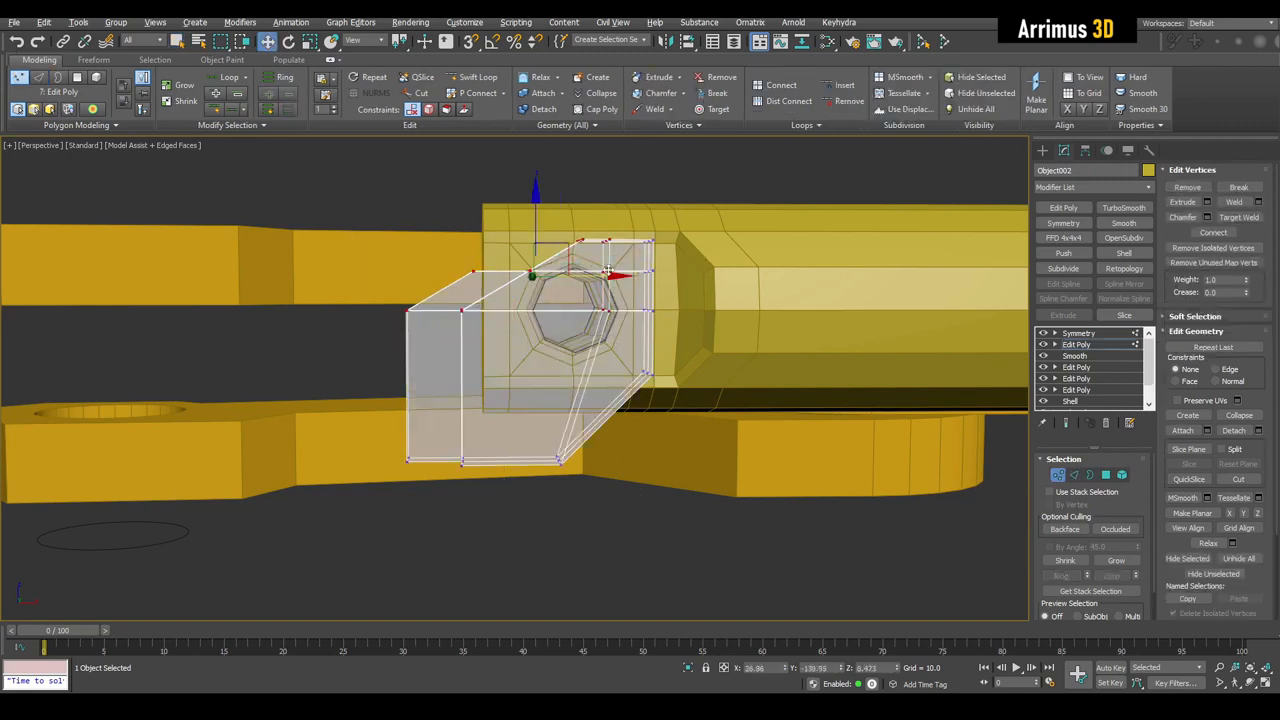
key("alt+x")
key("alt+x")
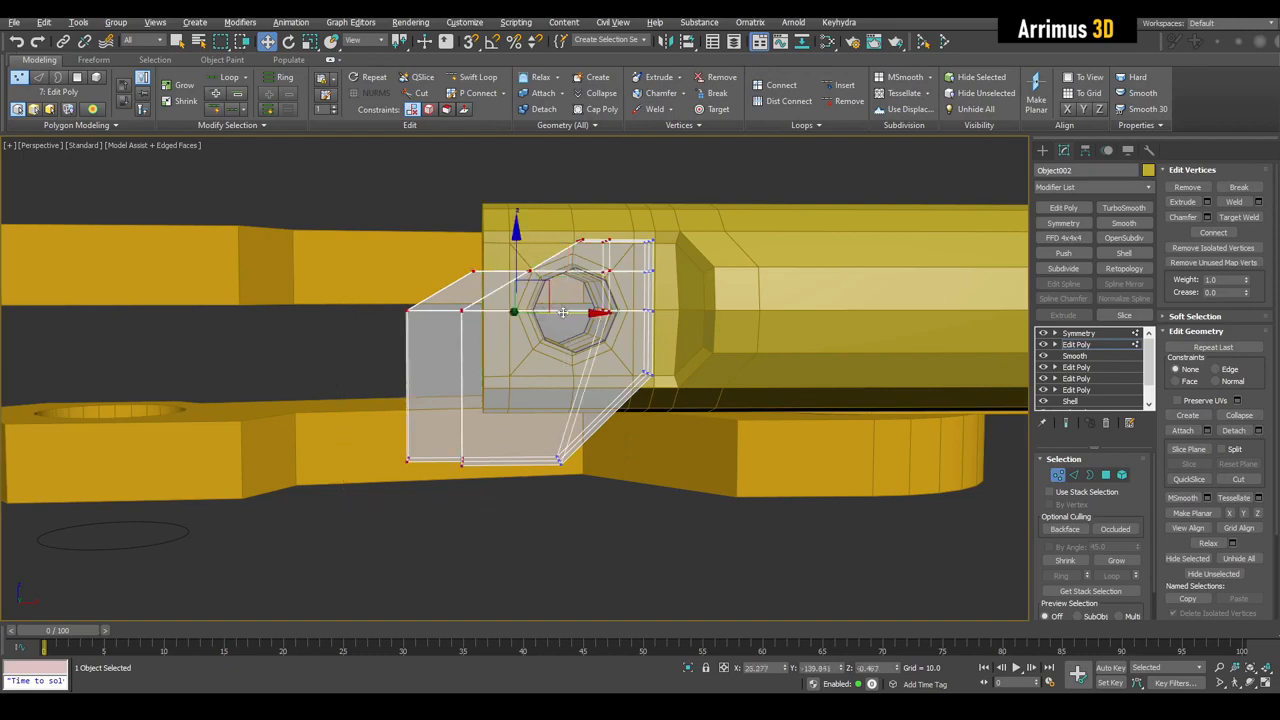
left_click_drag(563, 313, 522, 313)
Step: Examine both mounting plates with the Symmetry modifier active
key("alt+x")
middle_click_drag(522, 313, 656, 349, "alt")
key("1")
key("q")
scroll(614, 348, "up", 2)
scroll(651, 353, "down", 2)
middle_click_drag(656, 349, 673, 365)
left_click(1085, 334)
left_click(885, 349)
middle_click_drag(885, 349, 779, 351, "alt")
left_click(634, 337)
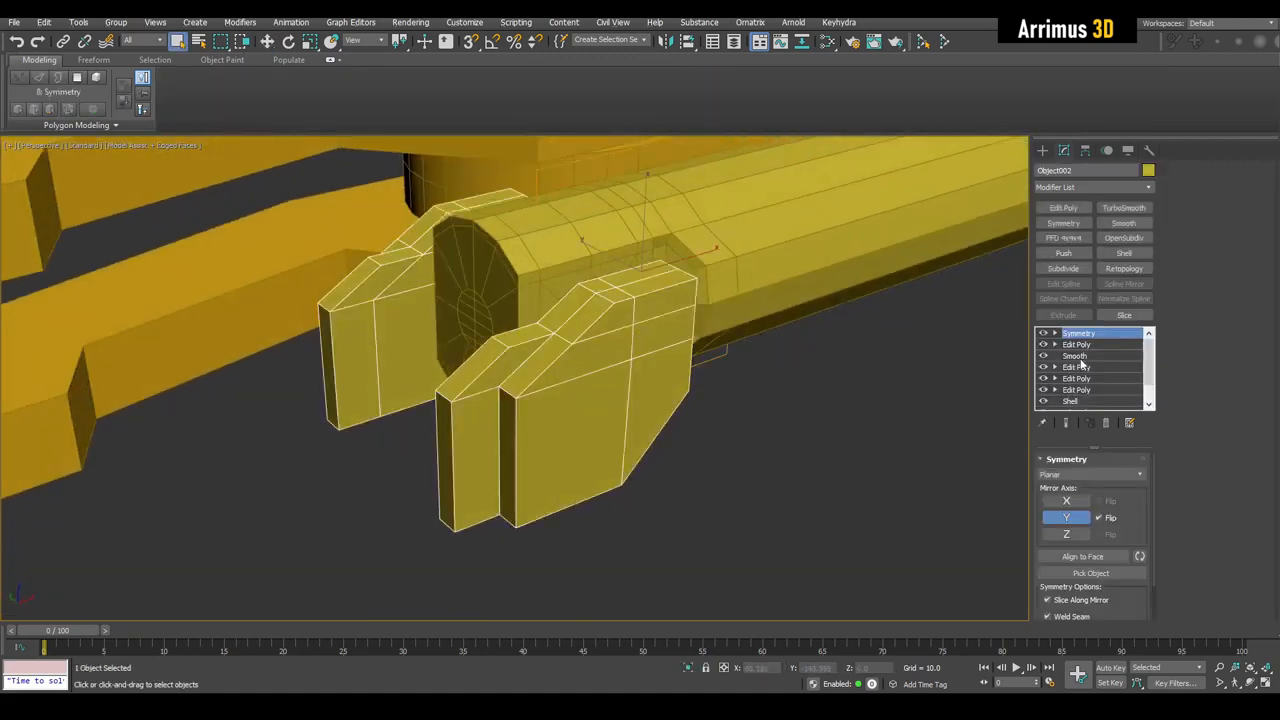
Step: Add an Edit Poly below the Symmetry, then extrude the plate's outer face outward and scale it down into a bevel
left_click(1077, 345)
key("4")
scroll(790, 370, "up", 3)
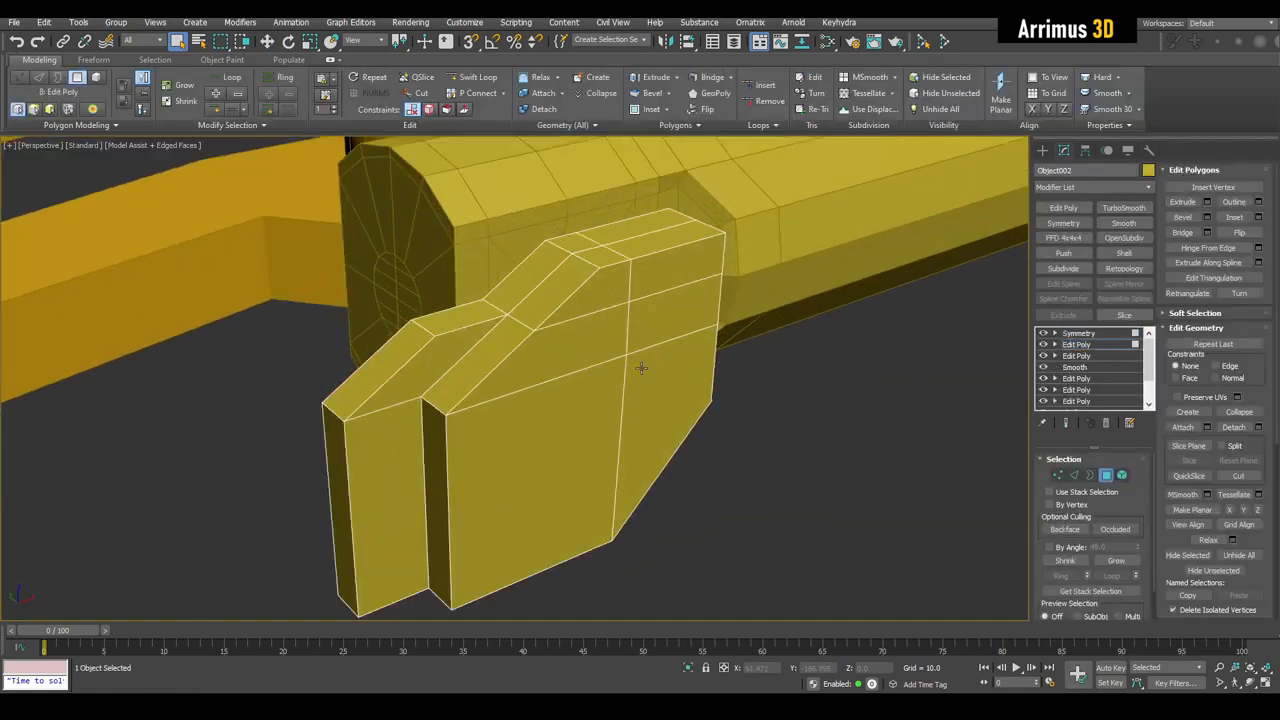
left_click(622, 352)
middle_click_drag(622, 352, 649, 354, "alt")
key("w")
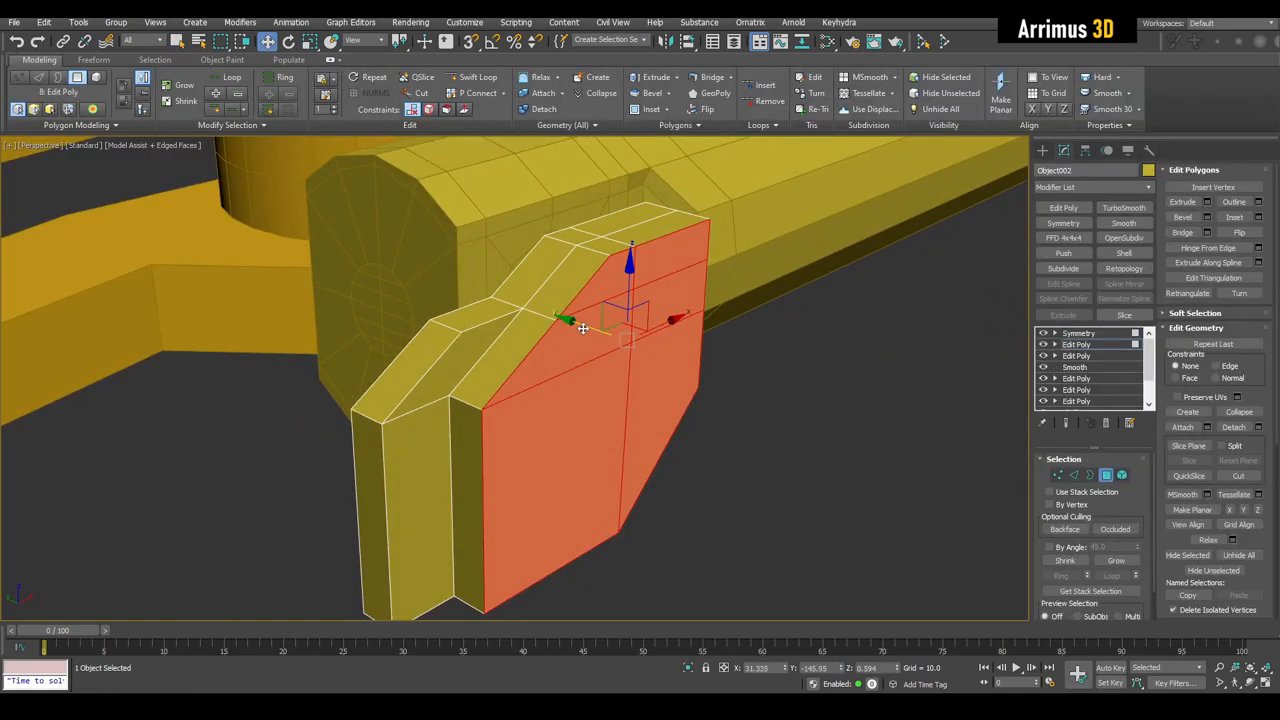
key("r")
left_click_drag(583, 329, 660, 391, "shift")
key("w")
middle_click_drag(660, 391, 604, 383, "alt")
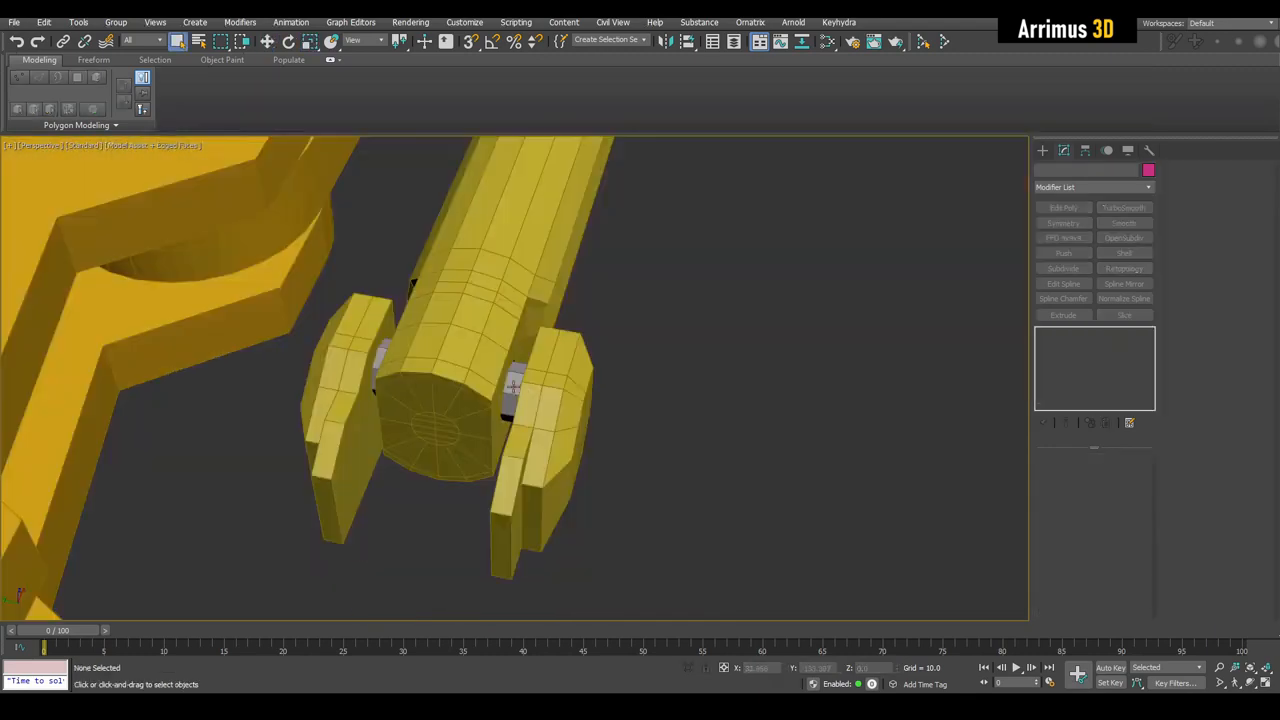
Step: Select the yellow mounting plates and center their pivot to the object
left_click(545, 392)
middle_click_drag(551, 389, 872, 261, "alt")
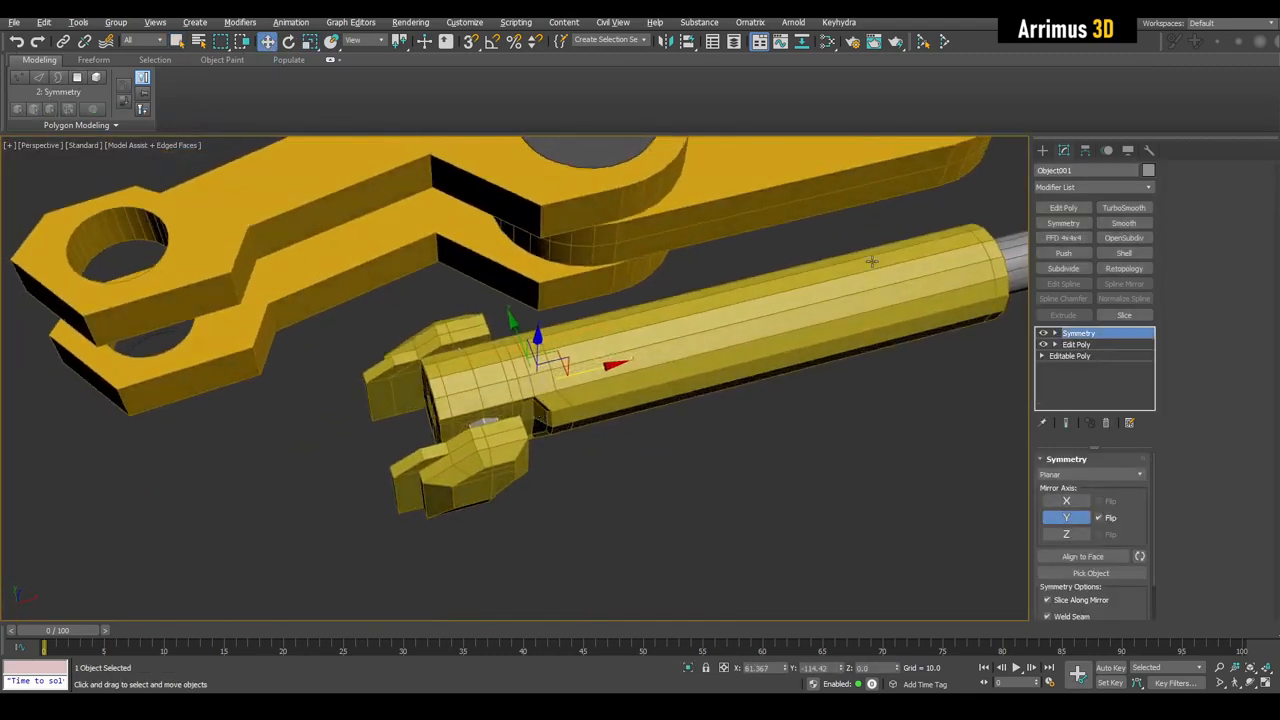
left_click(1085, 151)
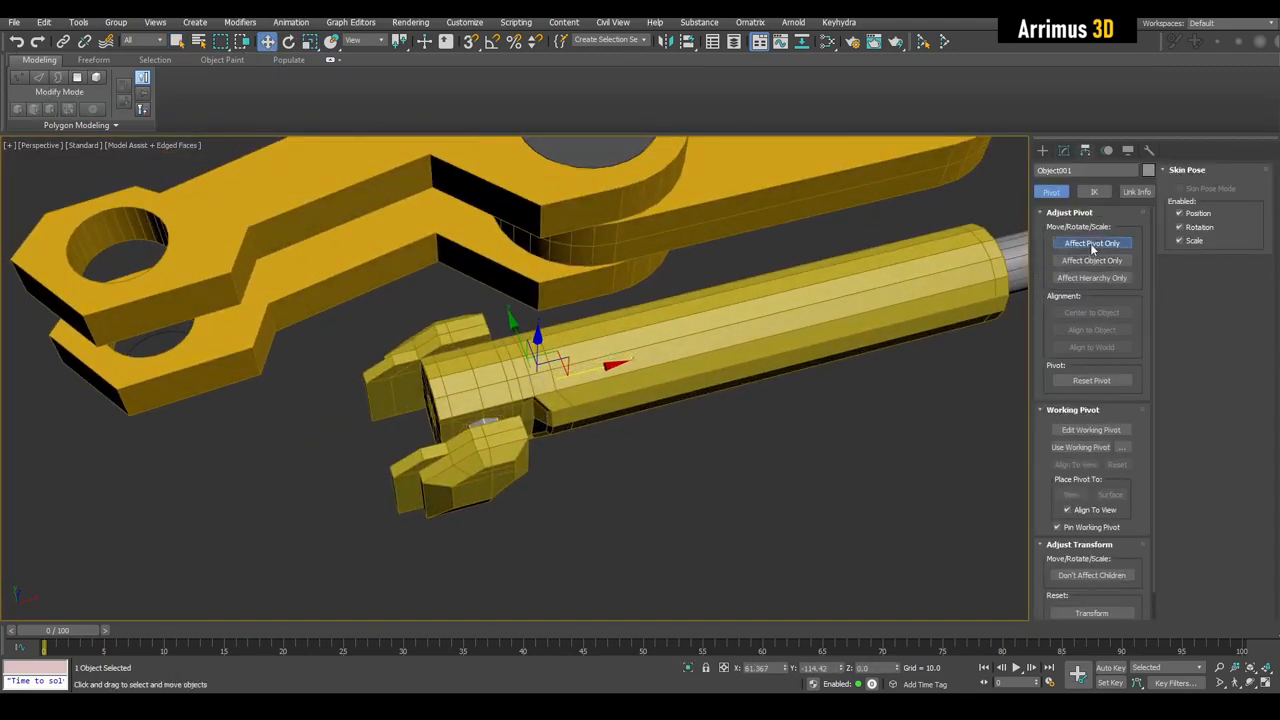
left_click(1092, 246)
left_click(1086, 314)
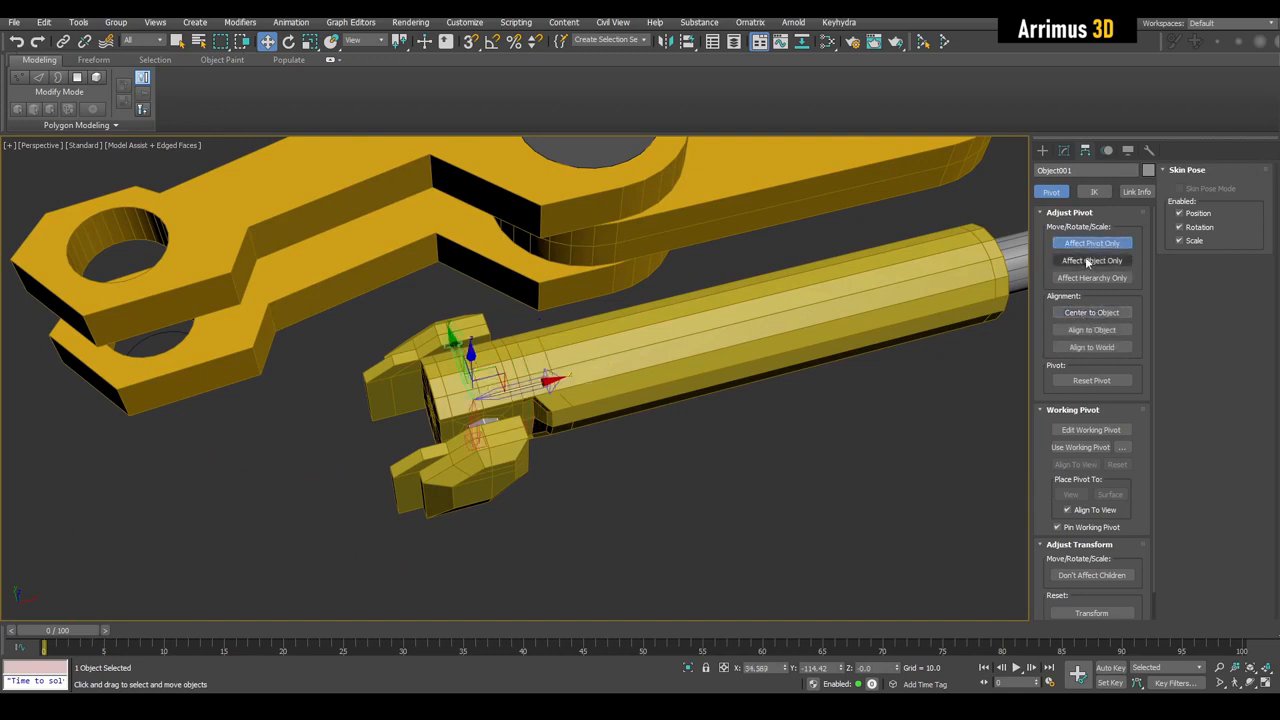
left_click(1092, 243)
left_click(1064, 151)
Step: Select the yellow tube and align only its pivot to the gray hole sleeve between the mounting plates
middle_click_drag(808, 300, 653, 338)
middle_click_drag(595, 373, 625, 443, "alt")
key("q")
left_click(645, 414)
left_click(594, 371)
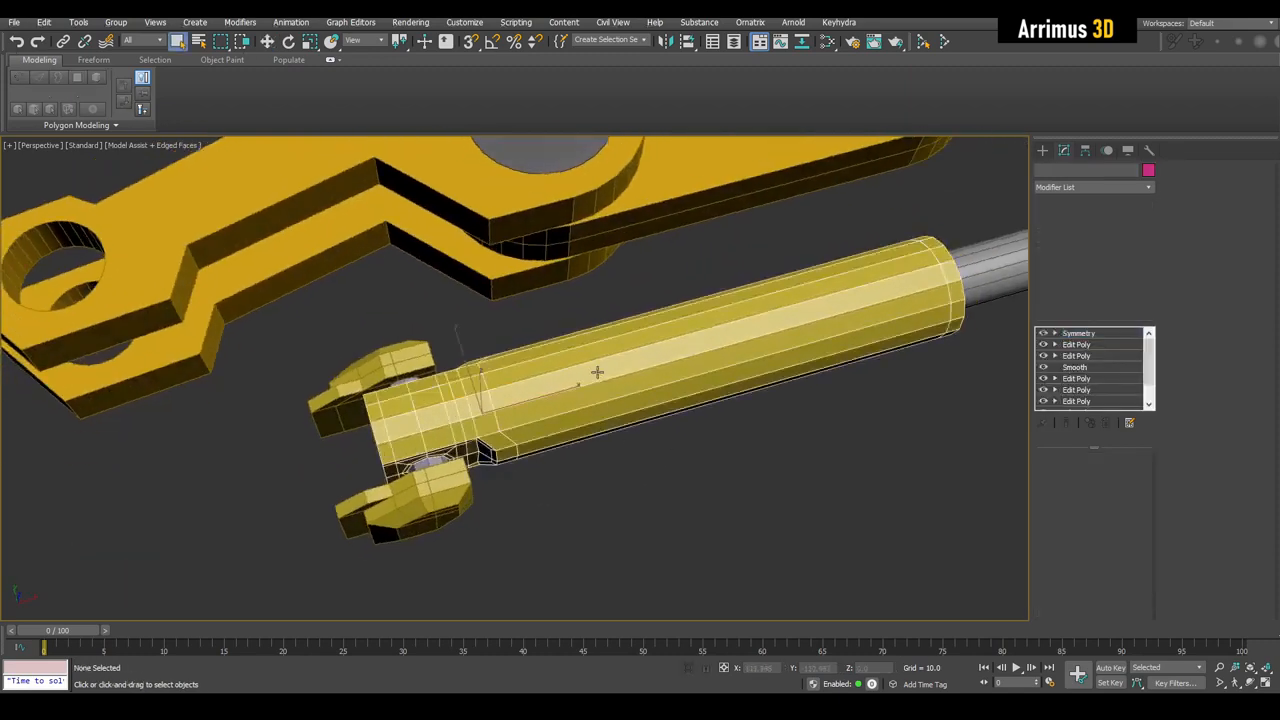
key("w")
left_click(1086, 150)
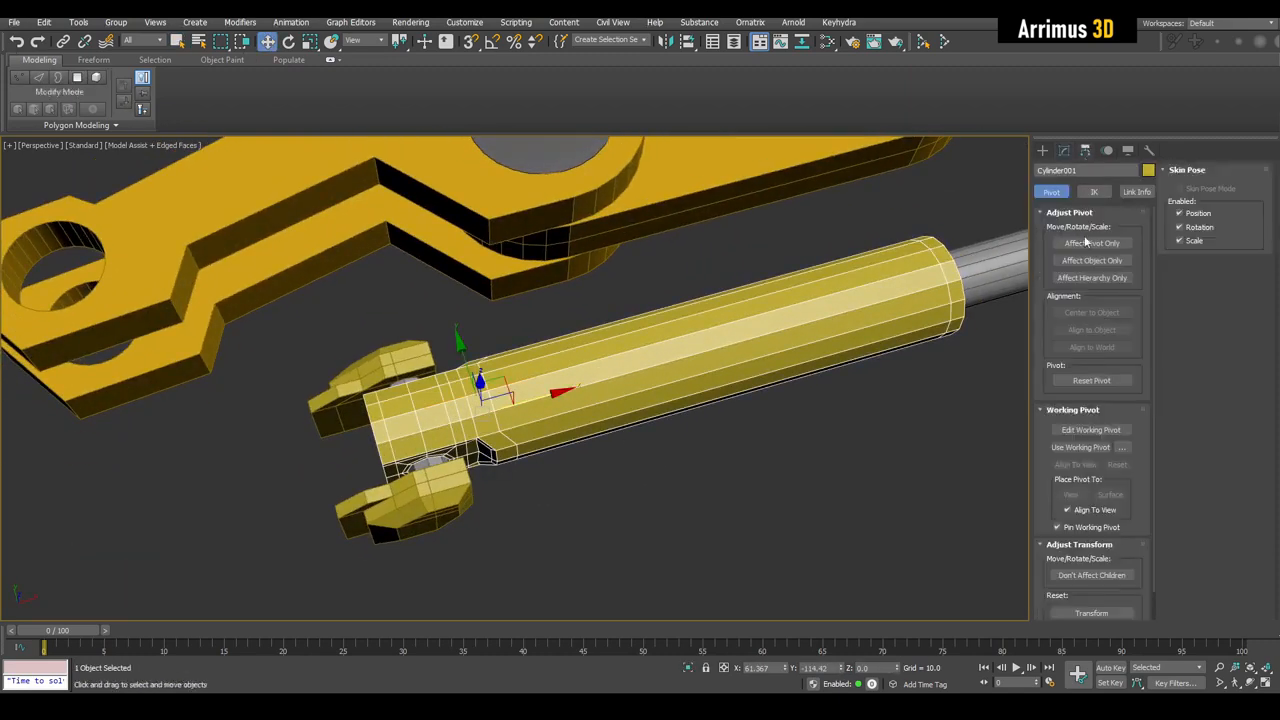
left_click(1092, 243)
middle_click_drag(512, 414, 548, 431, "alt")
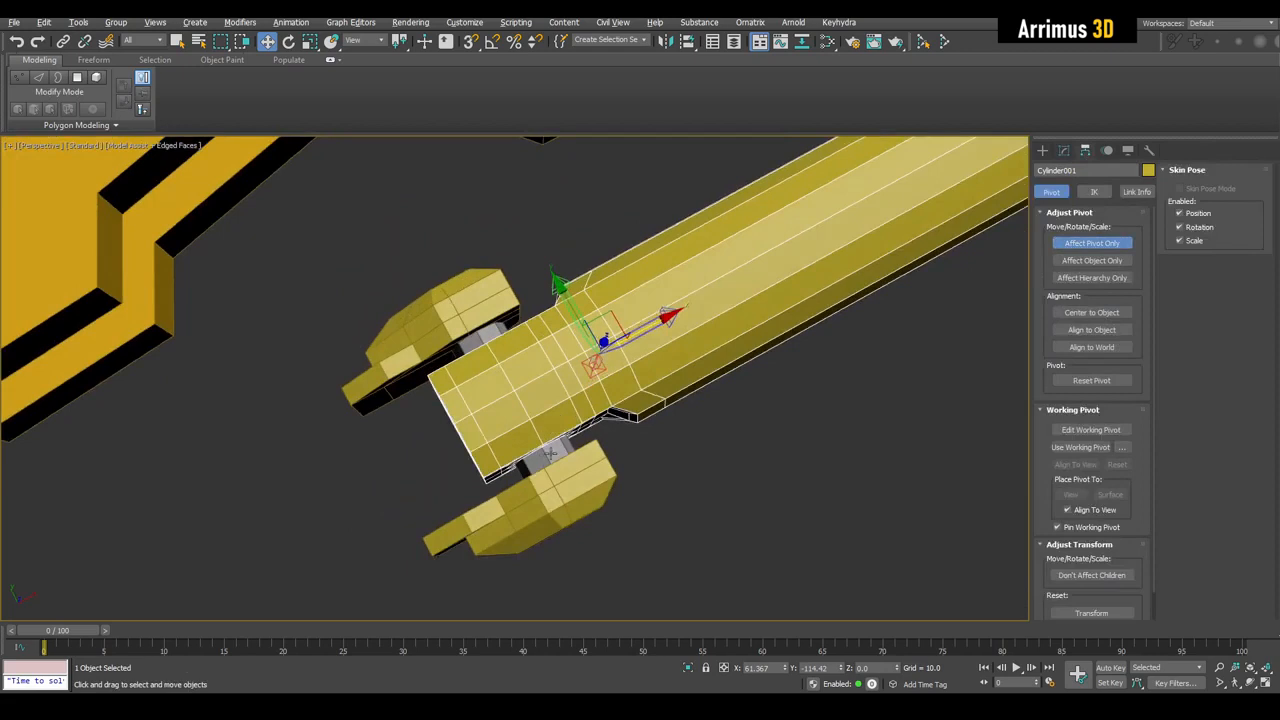
scroll(549, 453, "up", 3)
key("alt+a")
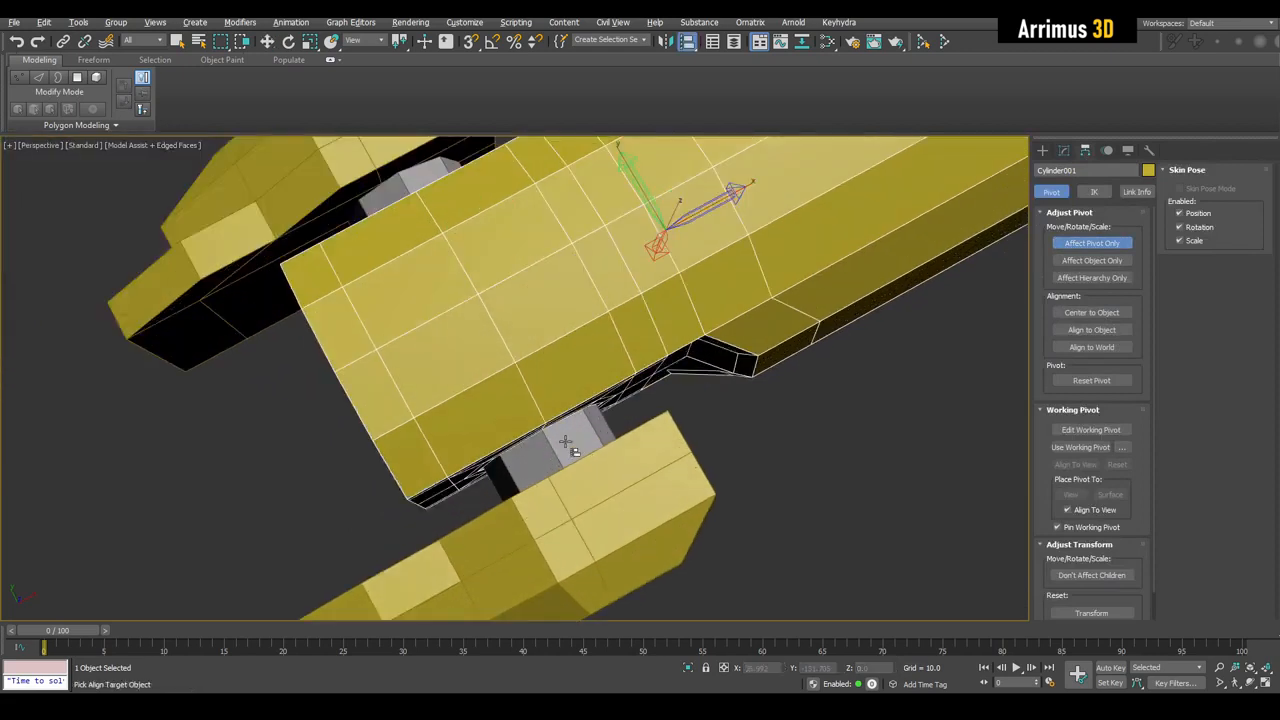
left_click(600, 420)
left_click(644, 462)
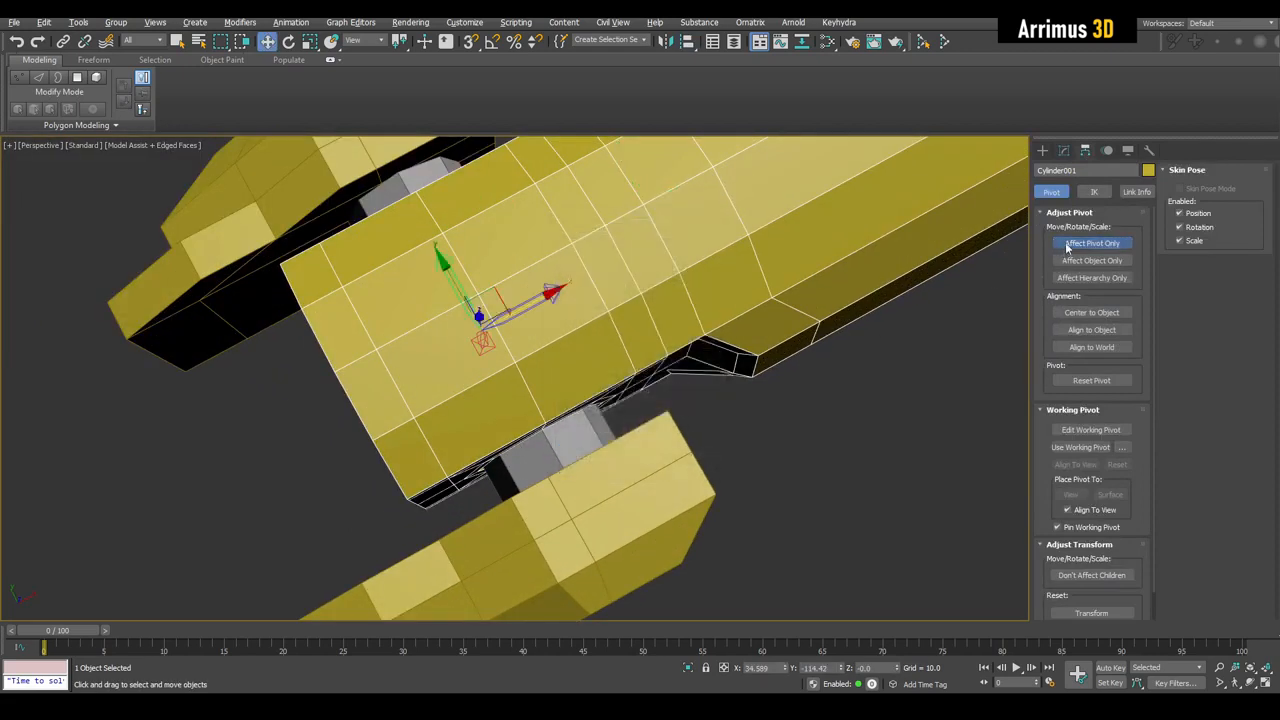
left_click(1066, 247)
Step: Test-rotate the tube about its pivot at the sleeve, undo the rotation, and deselect the tube
scroll(857, 289, "down", 3)
middle_click_drag(560, 440, 580, 354, "alt")
key("e")
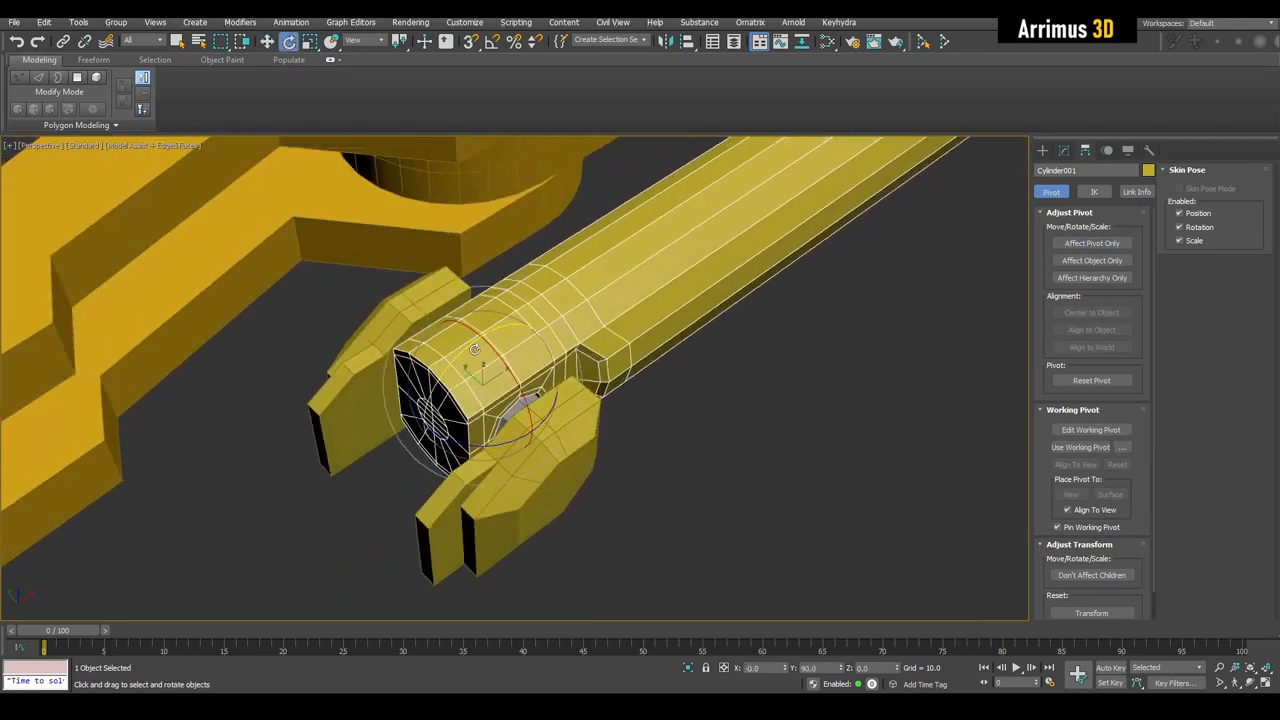
left_click_drag(469, 349, 434, 508)
middle_click_drag(434, 508, 489, 383, "alt")
key("ctrl+z")
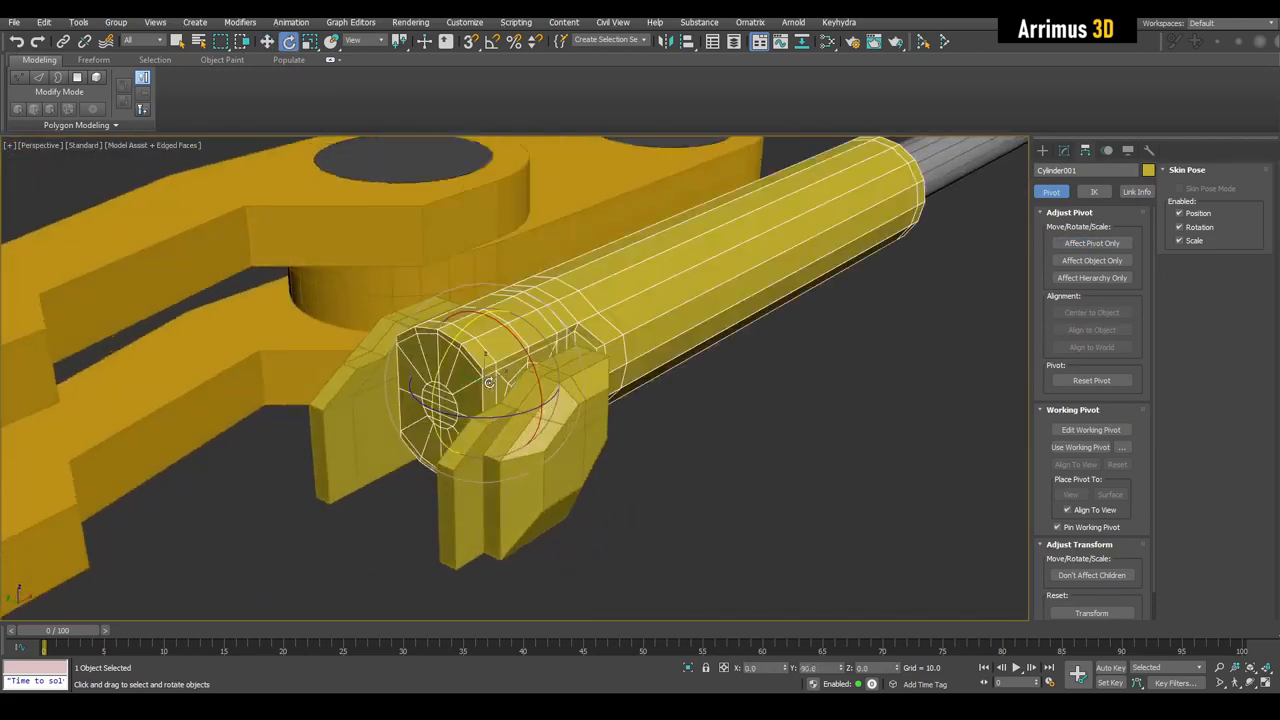
mouse_move(471, 341)
left_mouse_down()
mouse_move(448, 408)
mouse_move(482, 318)
left_mouse_up()
right_click(482, 318)
key("q")
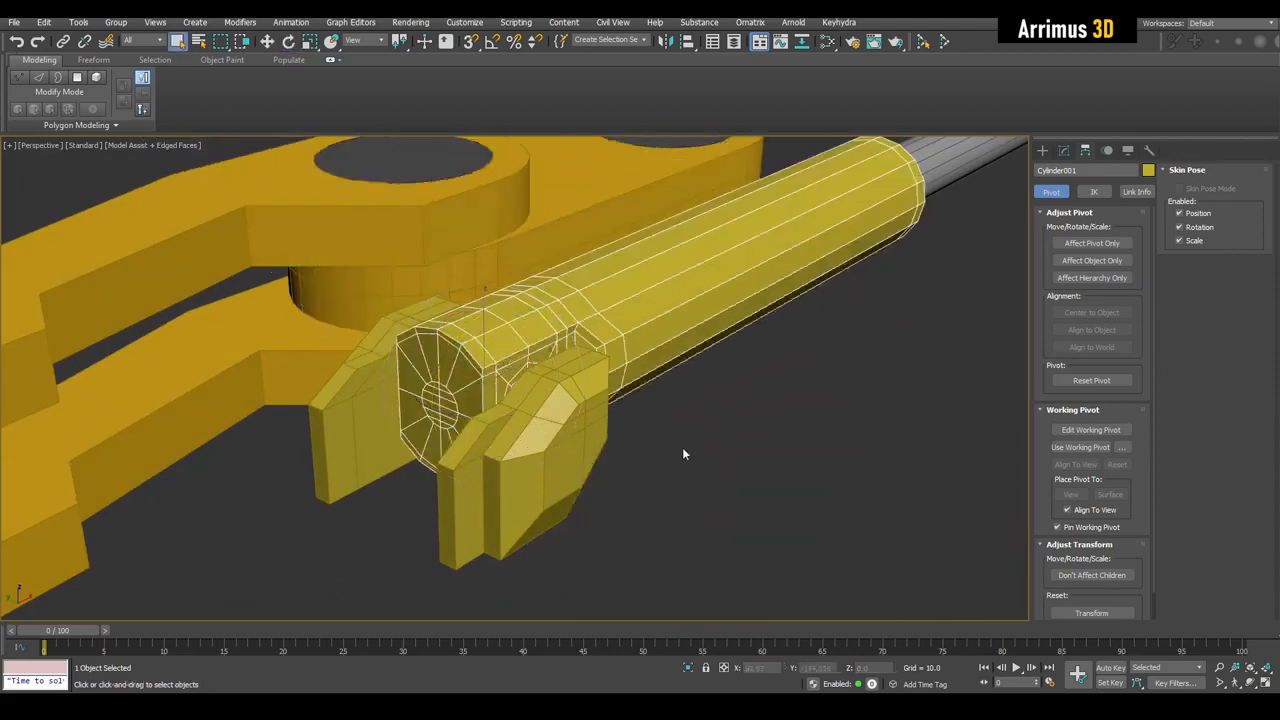
left_click(683, 454)
Step: Select the gray rod and add an Edit Poly modifier to it
scroll(600, 435, "down", 5)
scroll(586, 369, "up", 7)
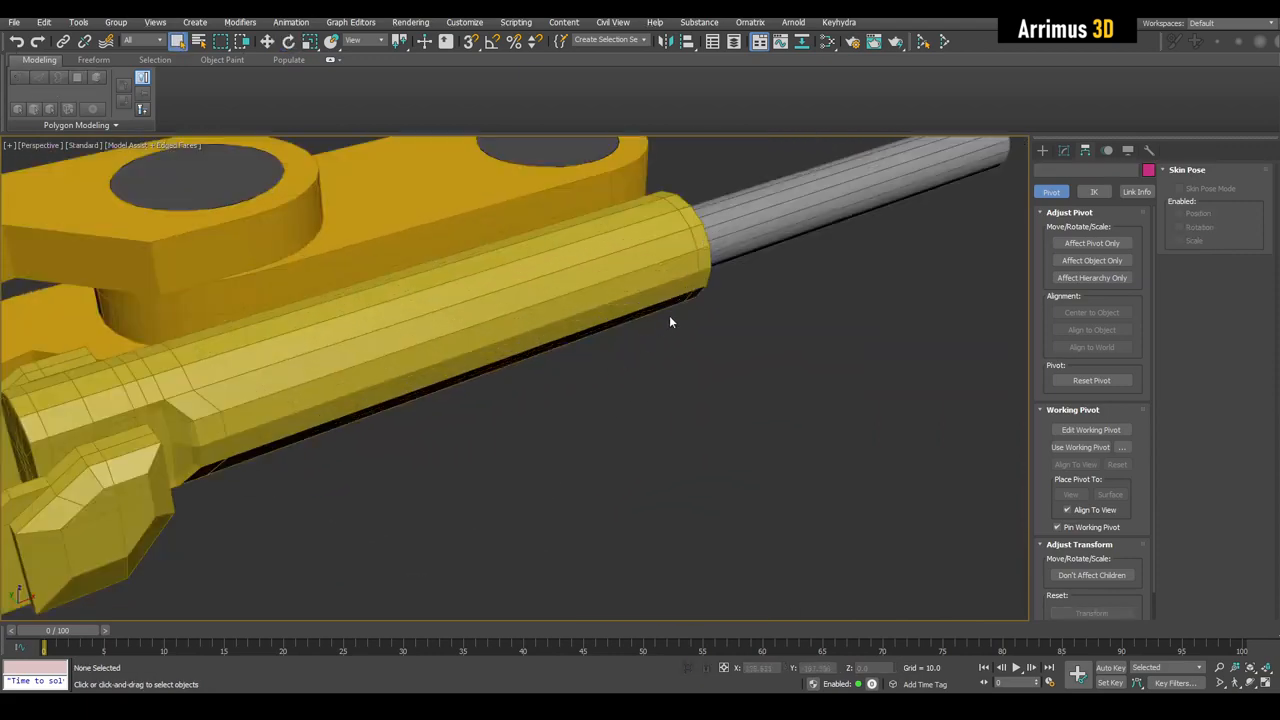
middle_click_drag(670, 321, 681, 352, "alt")
scroll(551, 380, "down", 5)
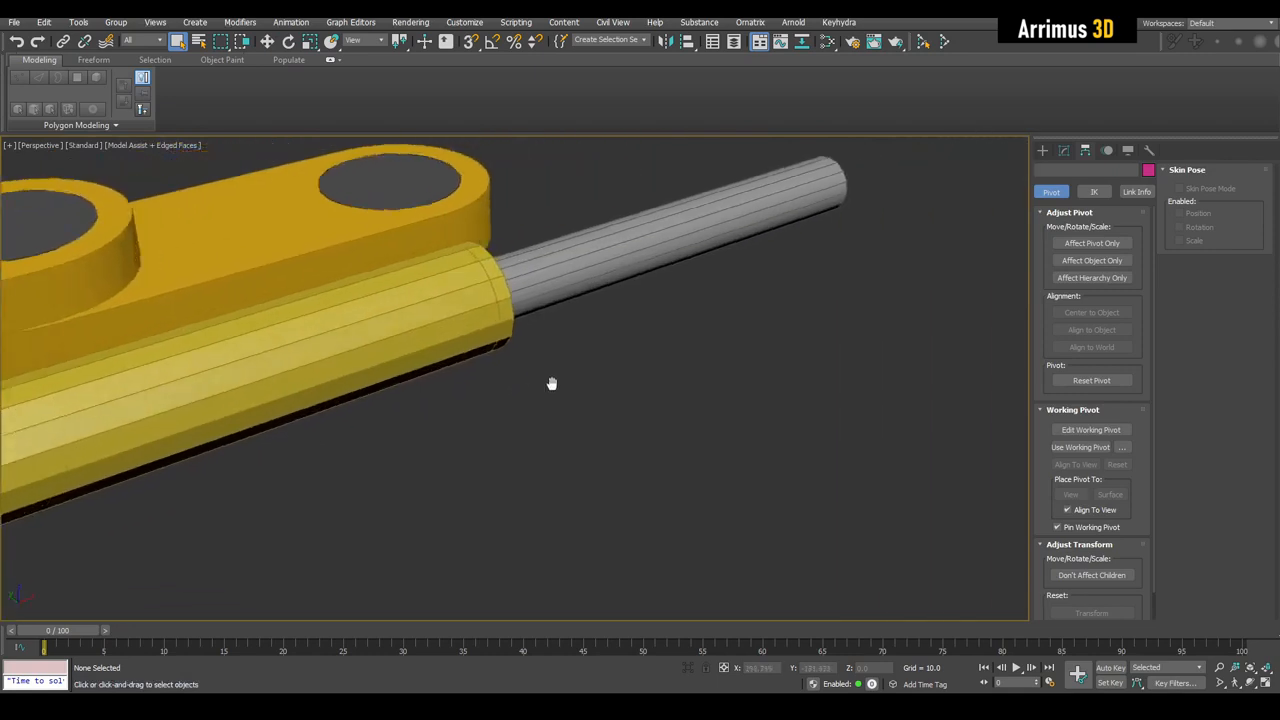
middle_click_drag(551, 380, 643, 403, "alt")
scroll(642, 403, "up", 3)
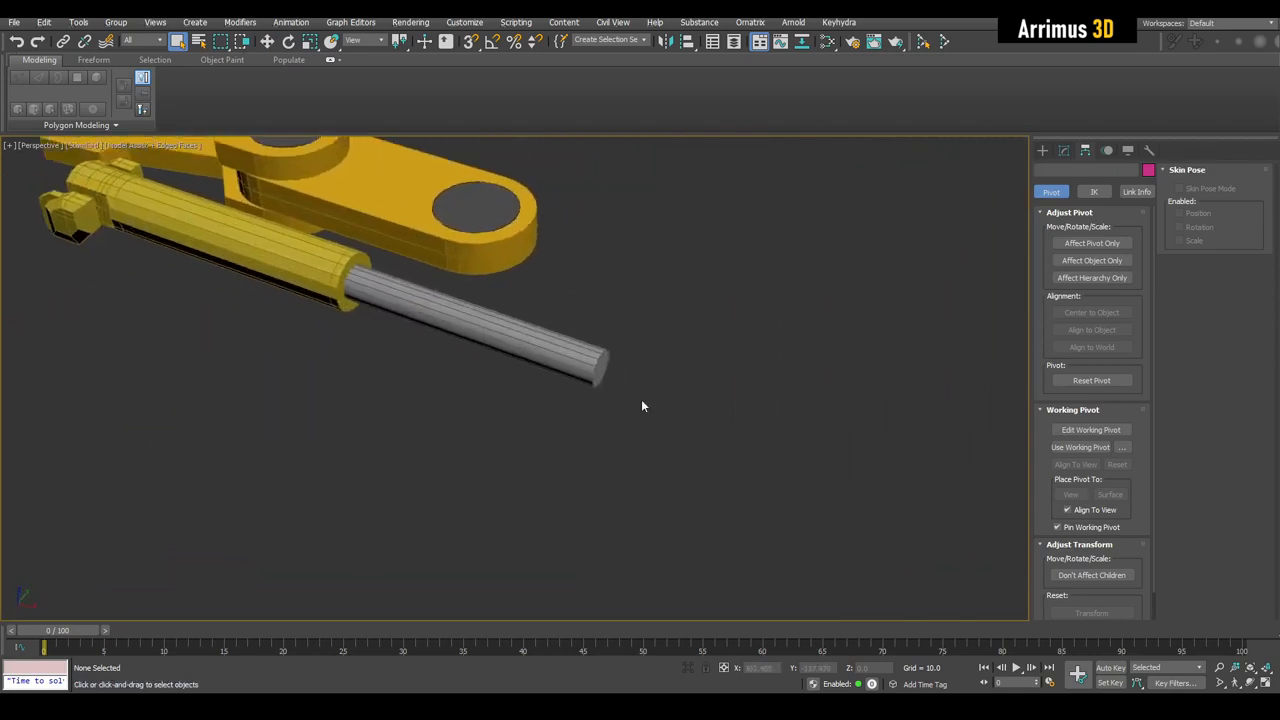
left_click(603, 362)
left_click(1064, 152)
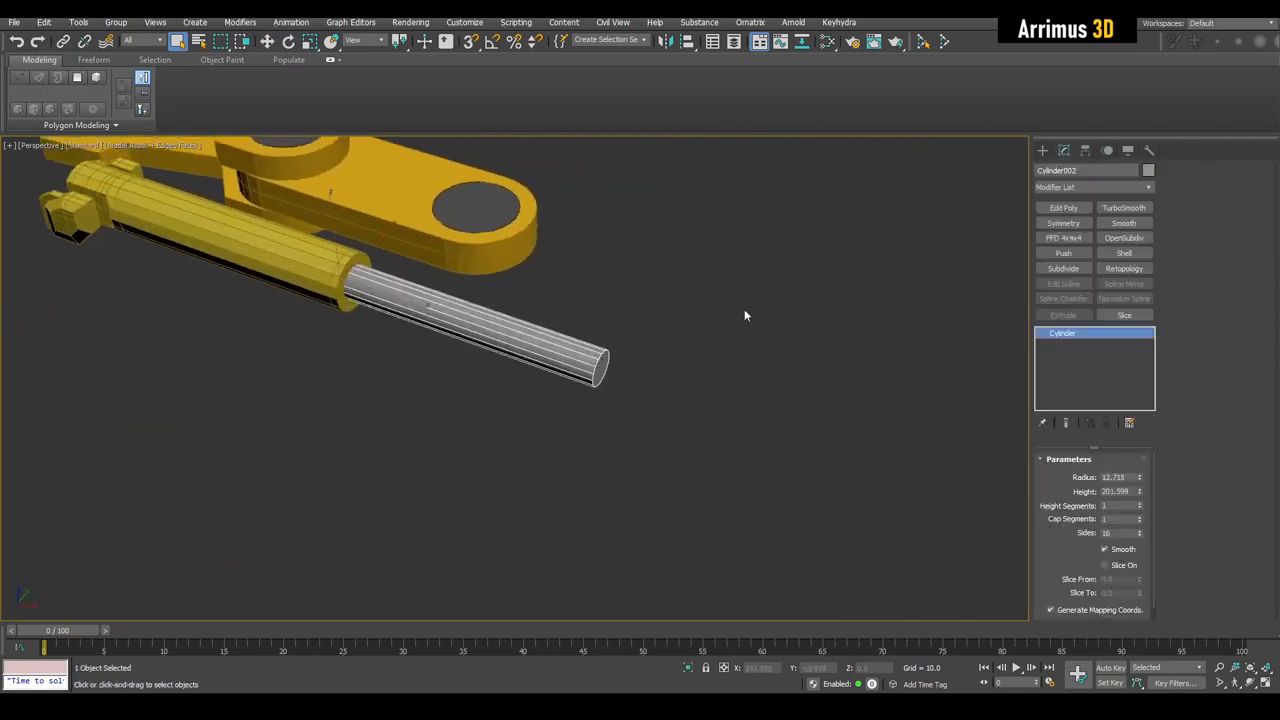
scroll(748, 320, "up", 3)
key("ctrl+e")
middle_click_drag(610, 336, 680, 326)
key("1")
Step: Extrude the rod's free end face outward along X to add a short end section
scroll(631, 420, "up", 5)
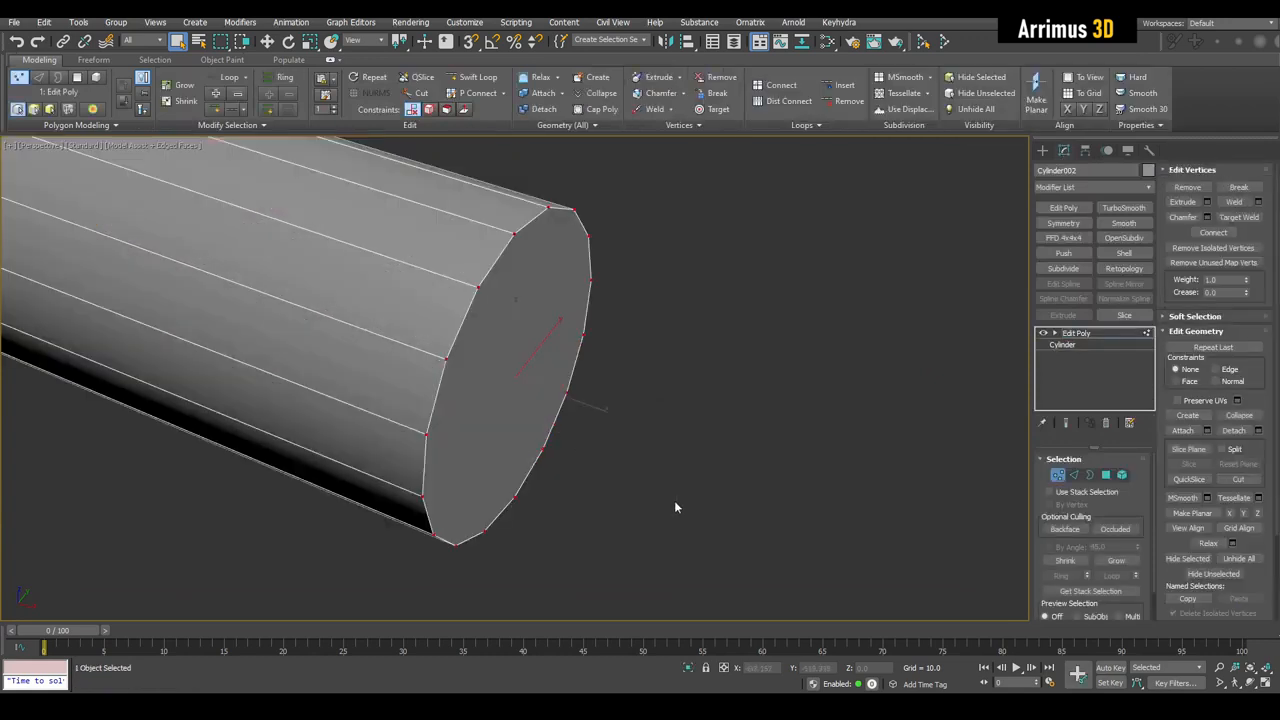
middle_click_drag(674, 500, 706, 455, "alt")
scroll(706, 455, "down", 3)
middle_click_drag(626, 386, 666, 382)
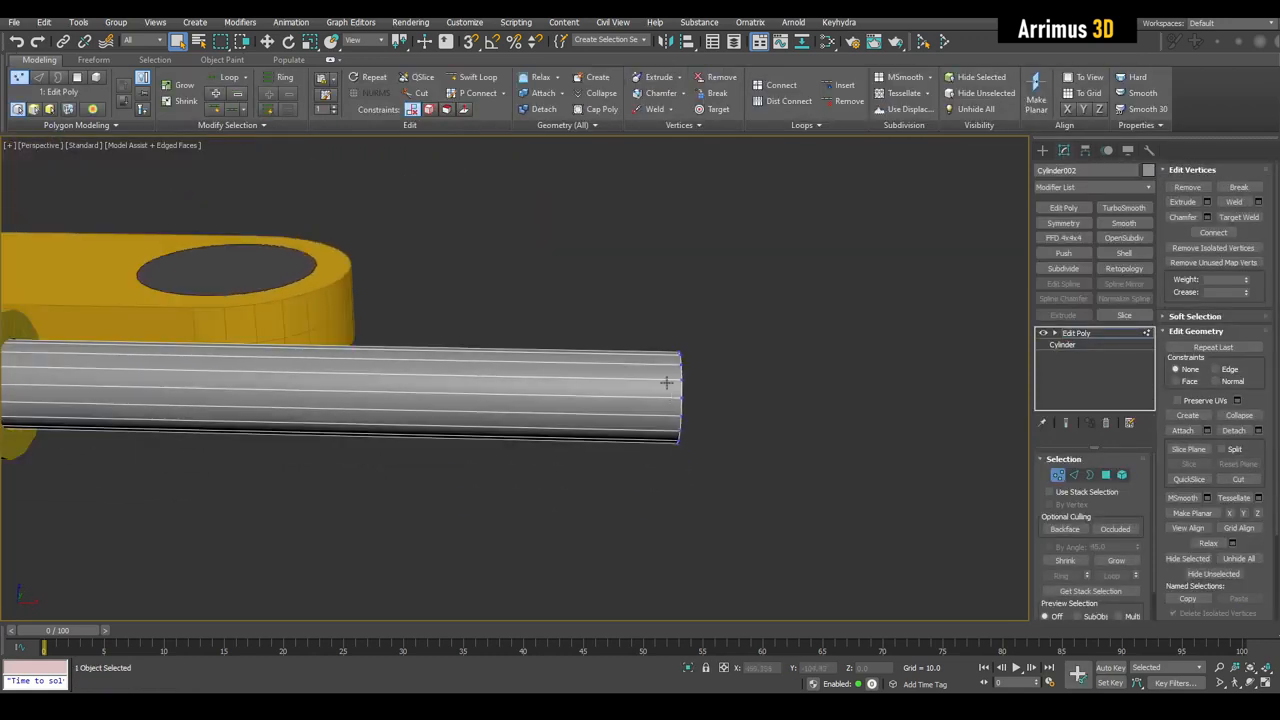
middle_click_drag(636, 336, 586, 369, "alt")
key("4")
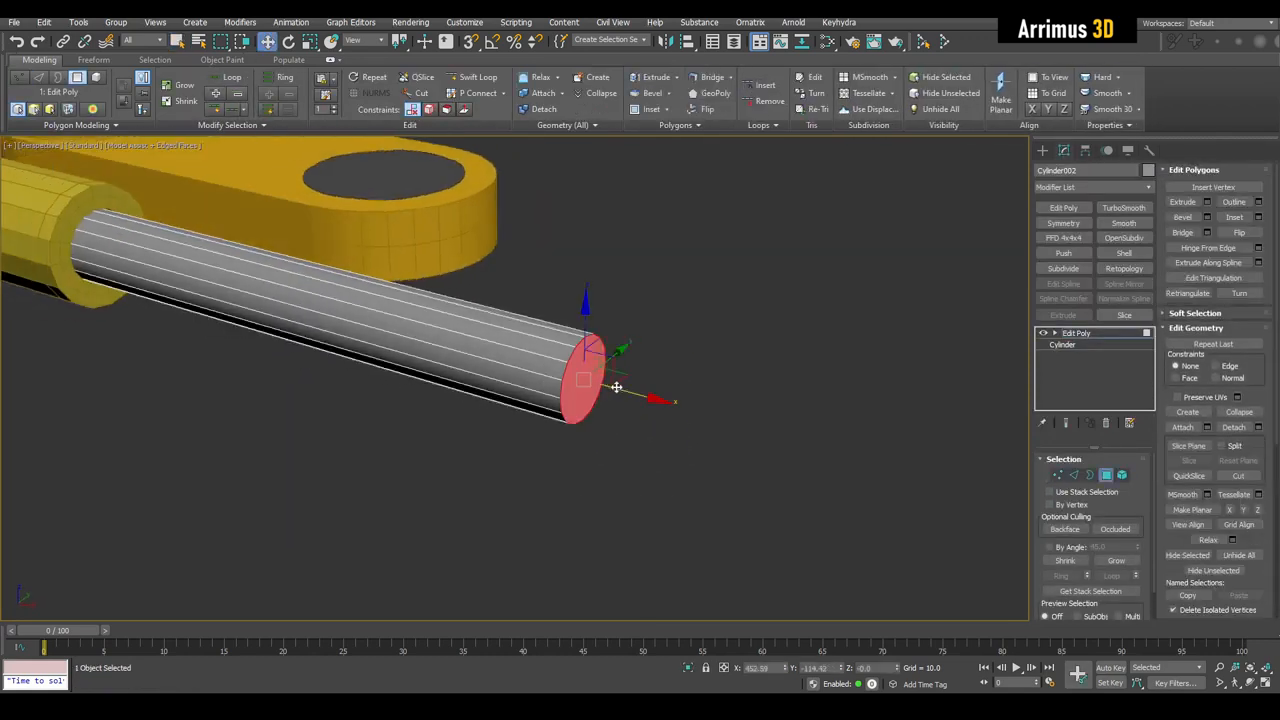
left_click_drag(617, 387, 723, 426, "shift")
middle_click_drag(723, 426, 622, 350, "alt")
Step: Add supporting edge loops close to both ends of the rod's new end section
key("q")
key("1")
key("2")
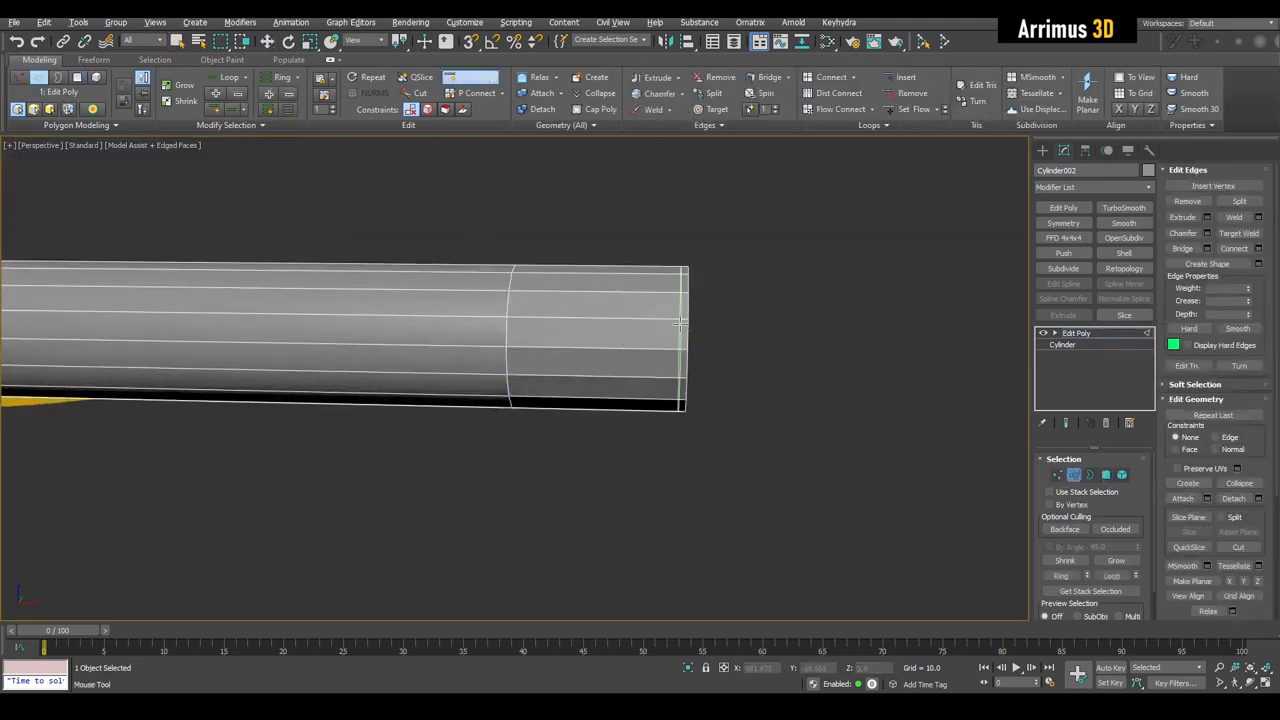
left_click(517, 317)
right_click(517, 317)
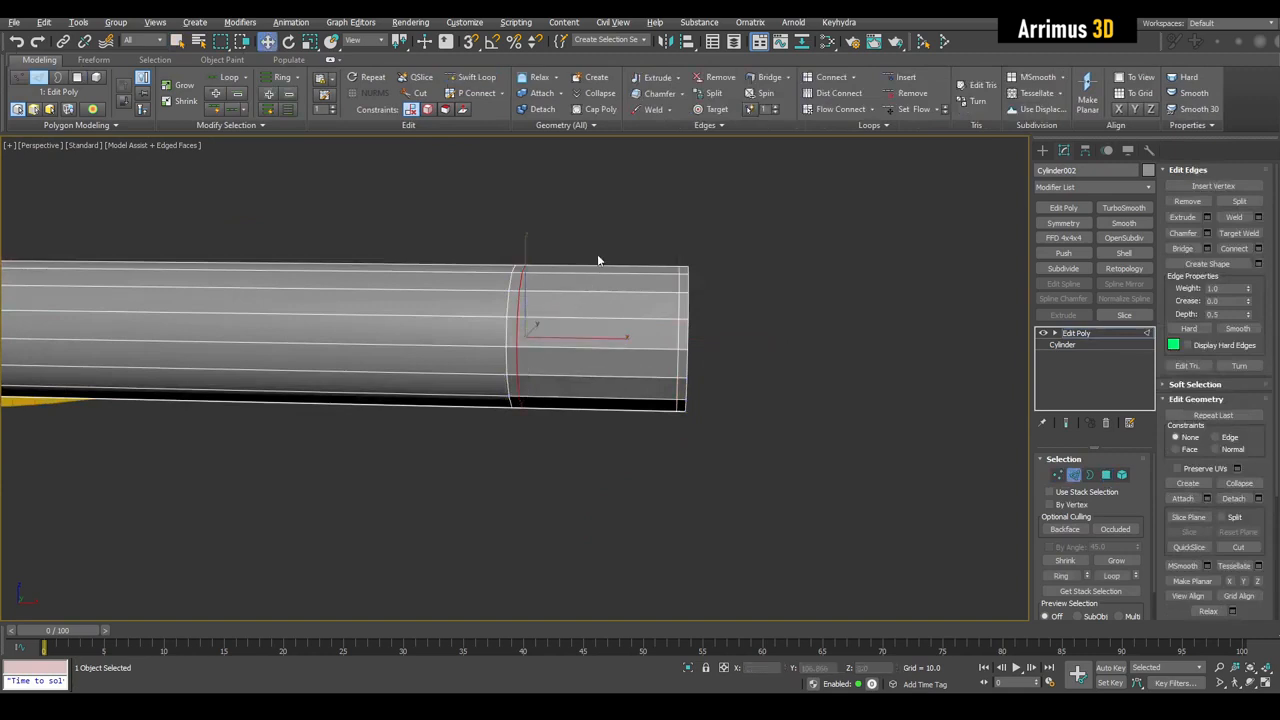
key("q")
Step: Select the ring of lengthwise edges between the two supporting loops and connect it with five segments
left_click(614, 296)
key("alt+r")
key("ctrl+shift+e")
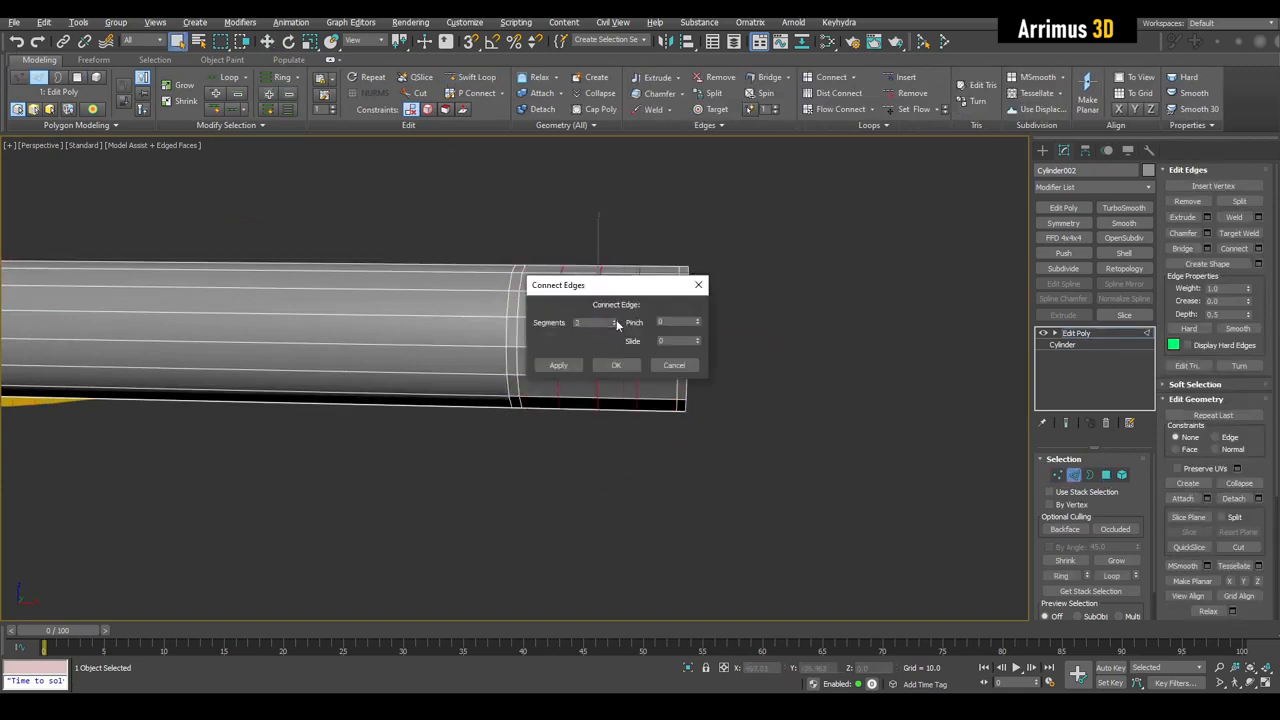
left_click(616, 319)
left_click(616, 319)
left_click(617, 364)
Step: Add a second Edit Poly and select the four side polygons mid-section, then grow the selection to a four-by-four block
key("2")
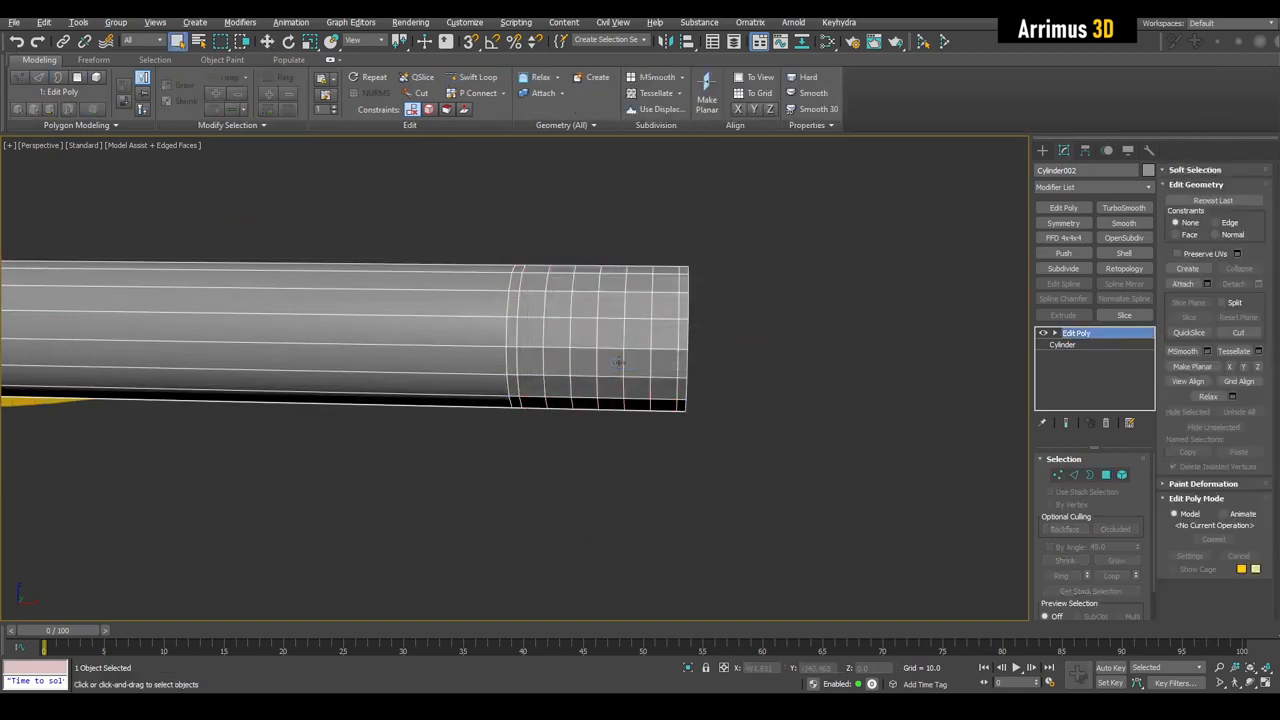
key("4")
scroll(618, 362, "up", 2)
middle_click_drag(618, 362, 604, 349, "alt")
key("alt+x")
key("alt+x")
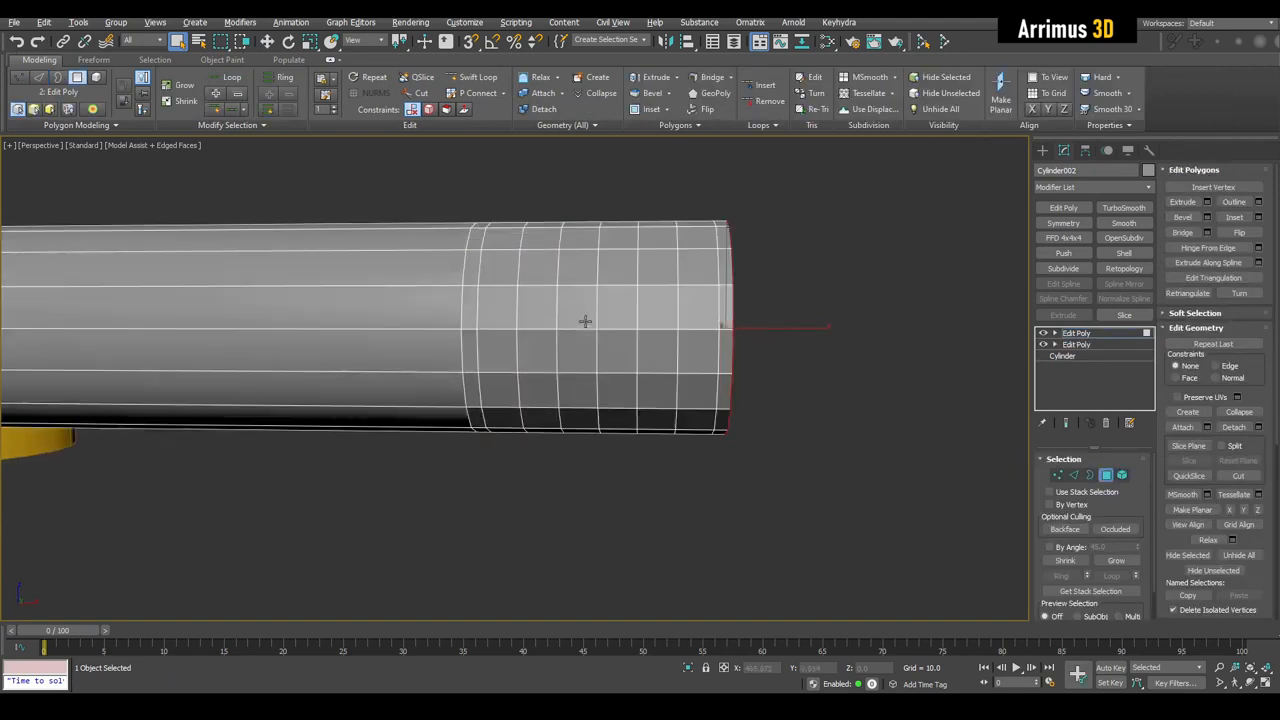
left_click(585, 318)
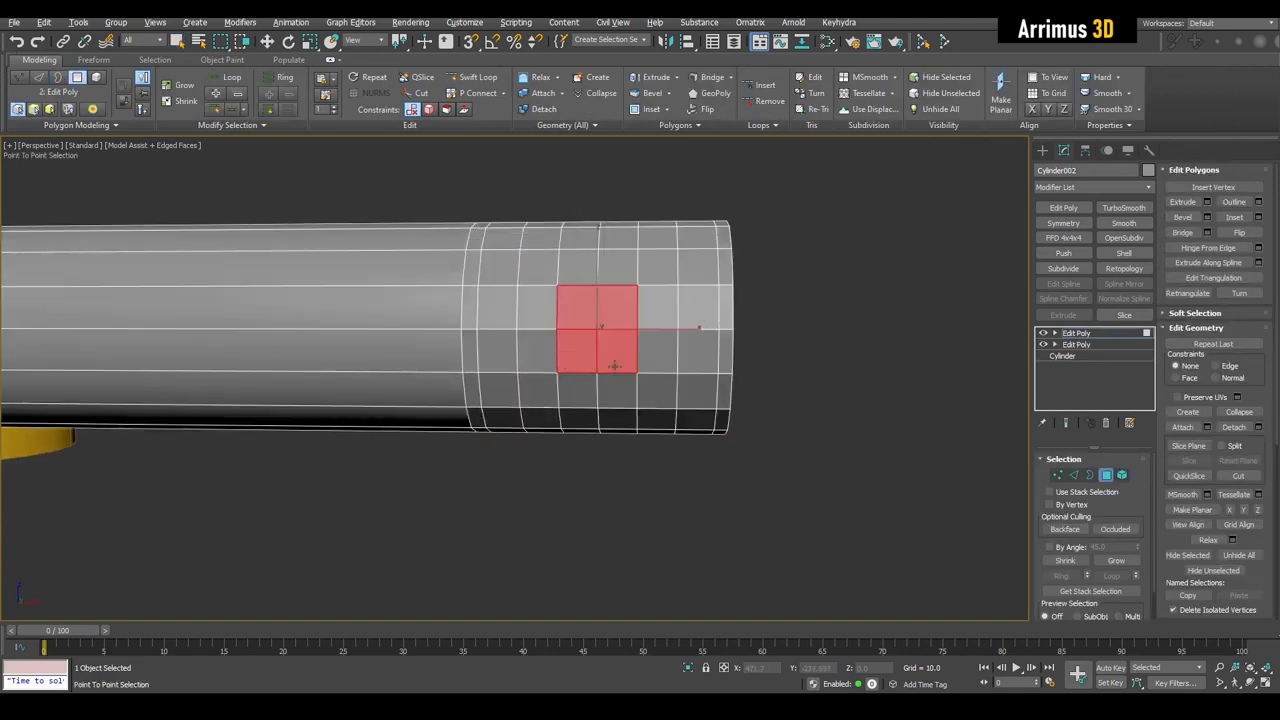
left_click(1114, 566)
scroll(660, 354, "up", 3)
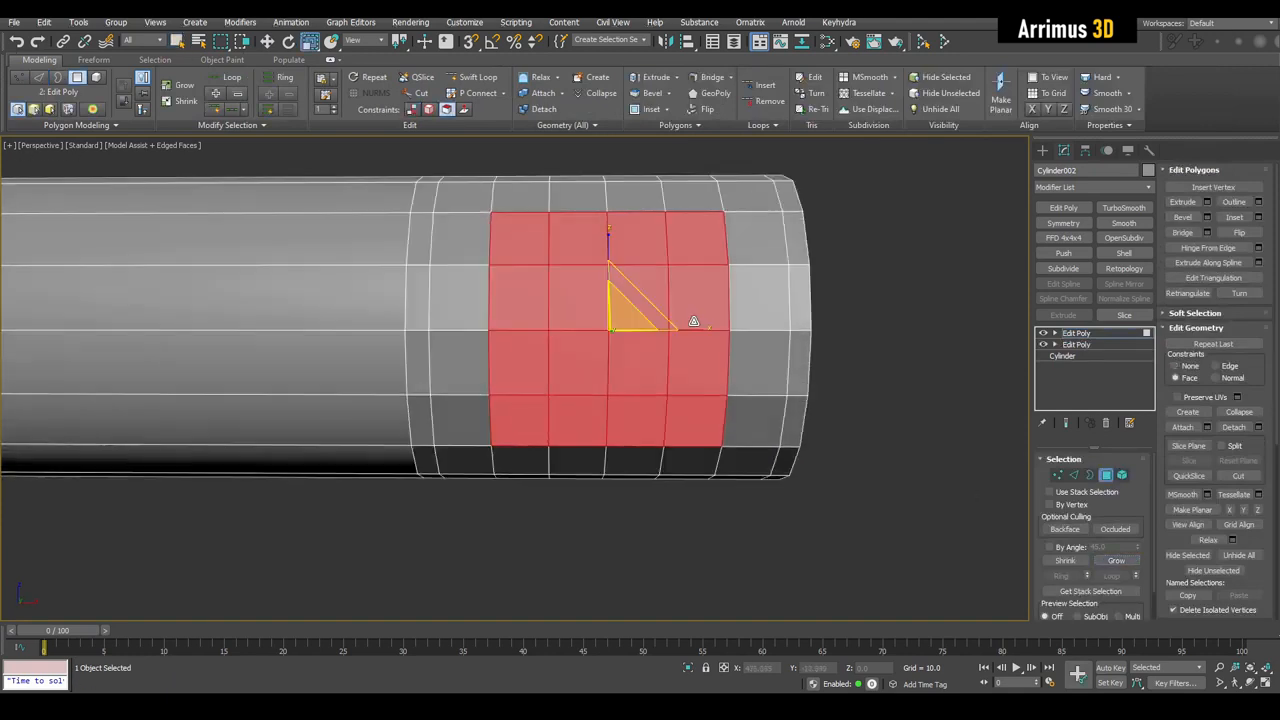
Step: Inset the four-by-four polygon block and reshape the inset polygons into a round outline
key("shift+i")
left_click_drag(665, 280, 665, 296)
right_click(665, 296)
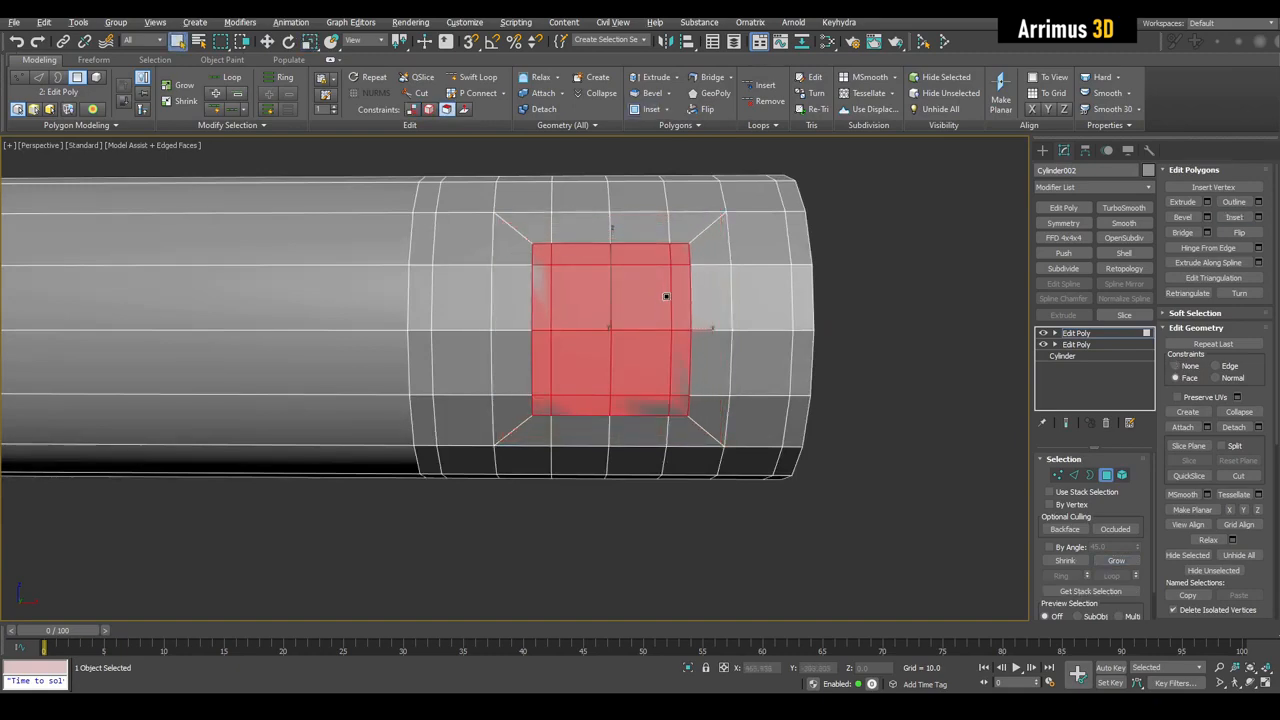
key("shift+g")
Step: Move the round polygons inward along Y and delete the unneeded faces to open a hole across the rod's end section
middle_click_drag(665, 296, 437, 370, "alt")
key("w")
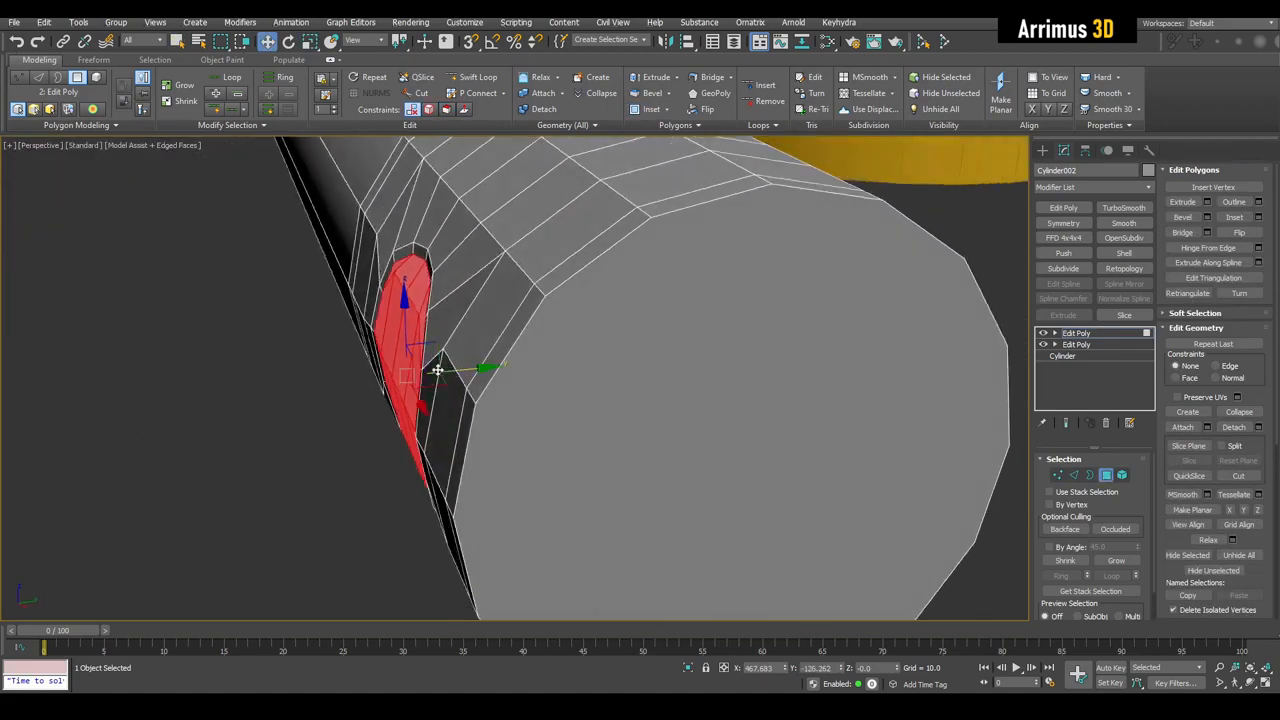
left_click_drag(458, 372, 475, 373)
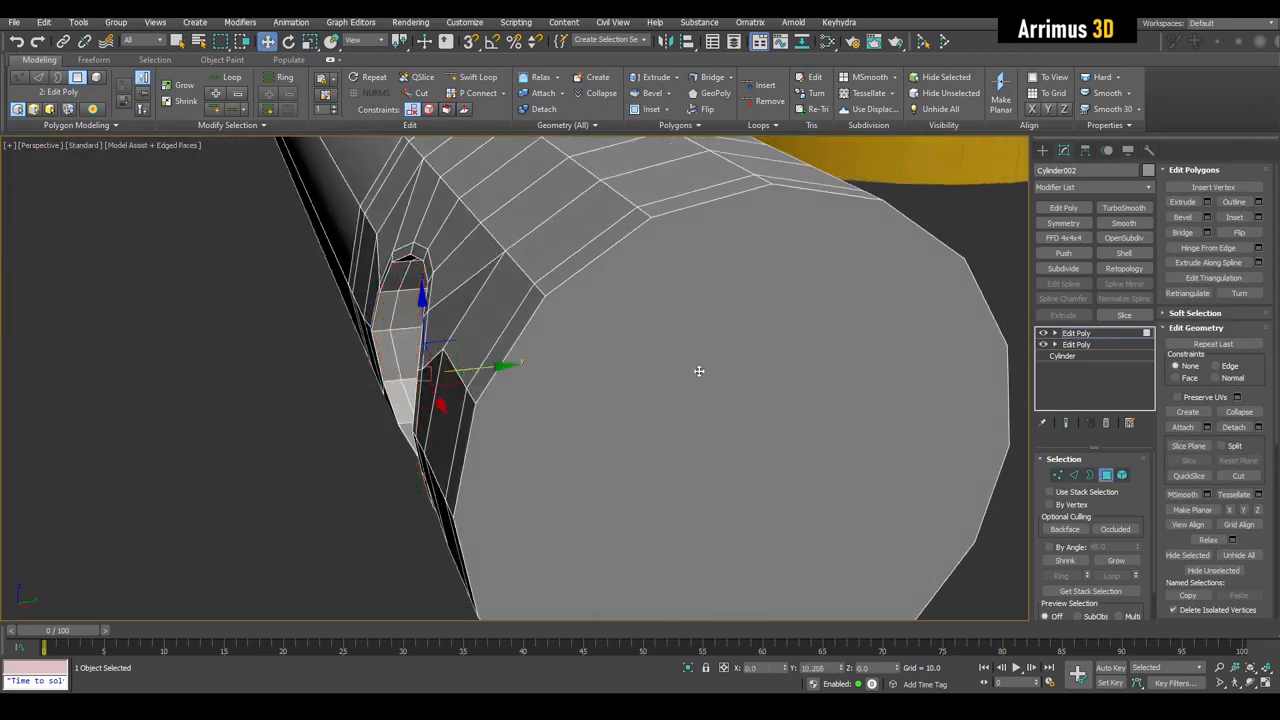
middle_click_drag(782, 374, 762, 300, "alt")
key("q")
key("Delete")
left_click(757, 288)
left_click(760, 295, "shift")
key("Delete")
Step: Insert an edge loop on the rod shaft just before the section with the cross hole
key("2")
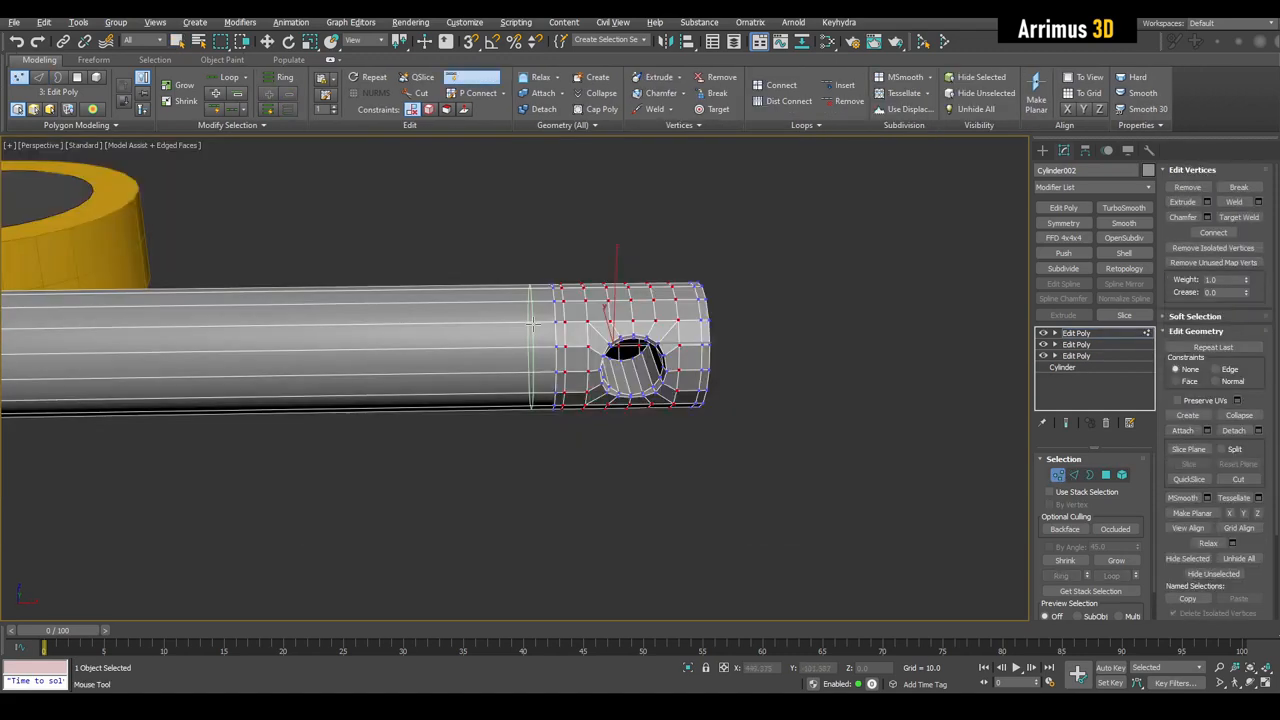
left_click(533, 324)
right_click(533, 324)
middle_click_drag(533, 323, 516, 309)
Step: Select all vertices of the section with the cross hole and scale them up into a thicker head
key("1")
key("alt+x")
left_click_drag(774, 239, 730, 320)
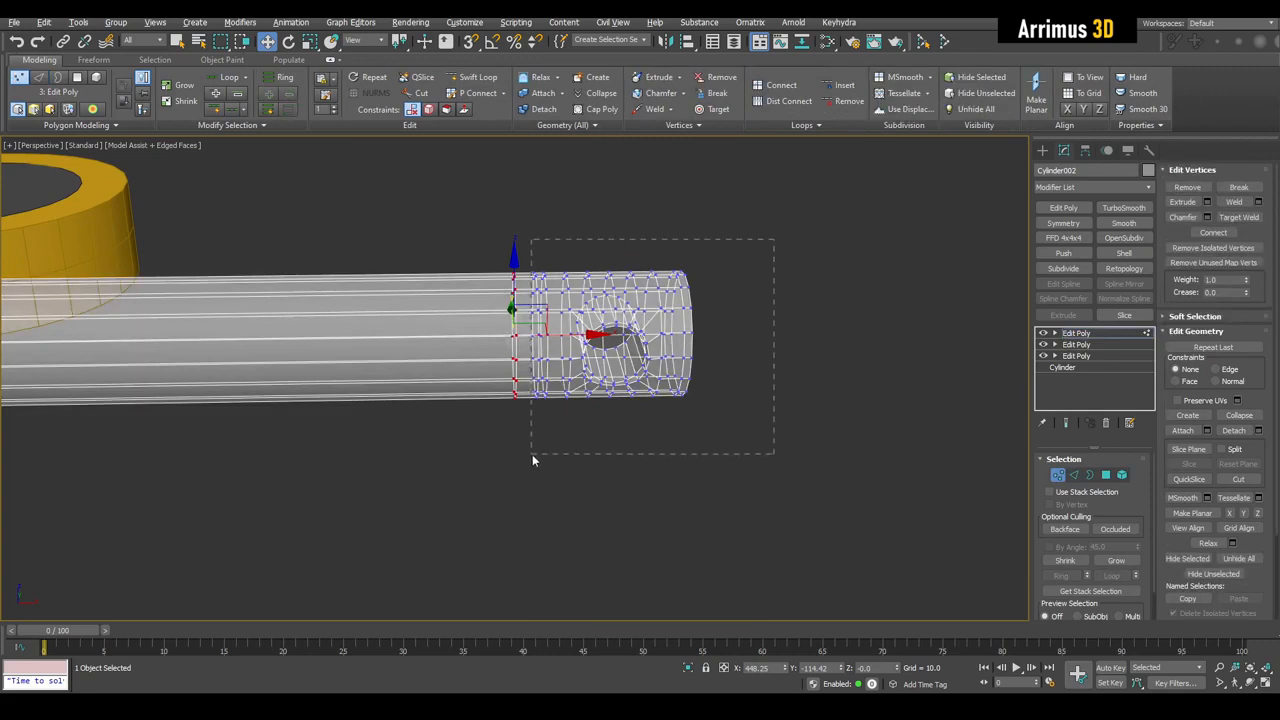
left_click_drag(532, 454, 530, 452)
middle_click_drag(530, 452, 503, 314, "alt")
key("r")
mouse_move(506, 316)
left_mouse_down()
mouse_move(518, 288)
mouse_move(512, 302)
left_mouse_up()
middle_click_drag(512, 302, 412, 305, "alt")
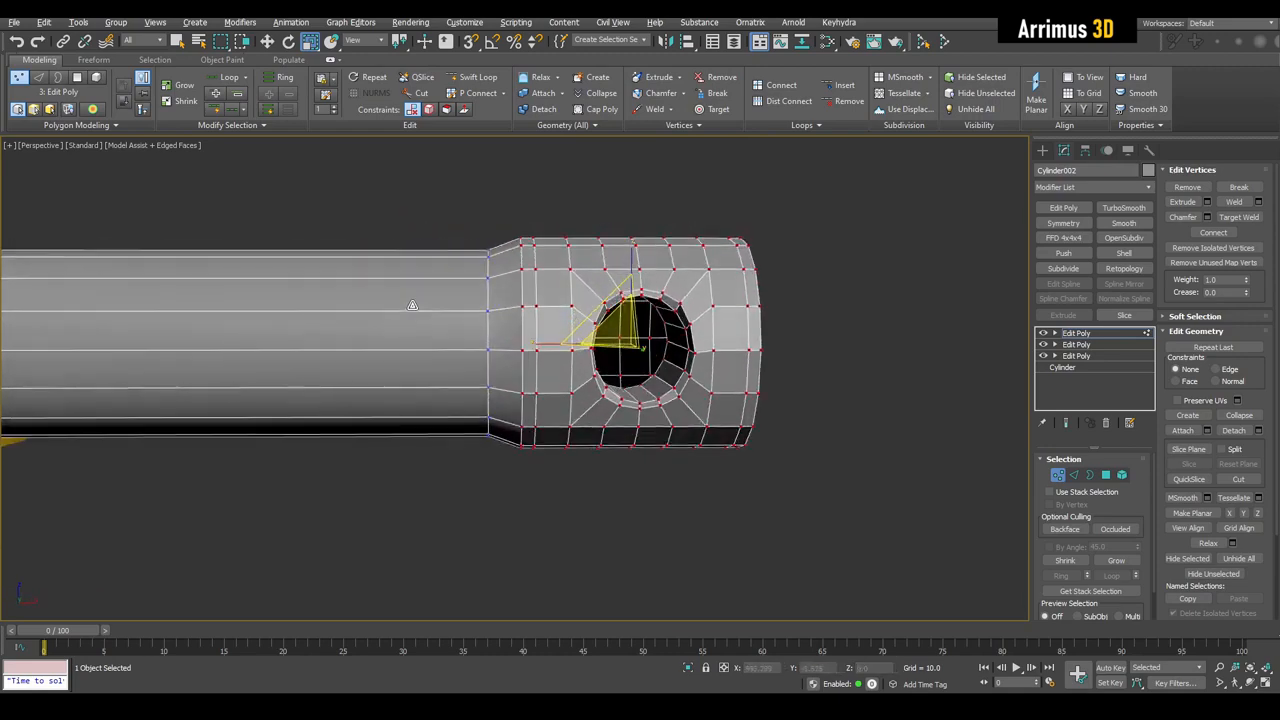
middle_click_drag(551, 304, 520, 309)
Step: Extrude the head's end face outward and scale it down into a bevel
middle_click_drag(681, 321, 662, 316)
middle_click_drag(762, 308, 731, 349, "alt")
key("4")
left_click(785, 388)
key("w")
middle_click_drag(788, 389, 747, 384)
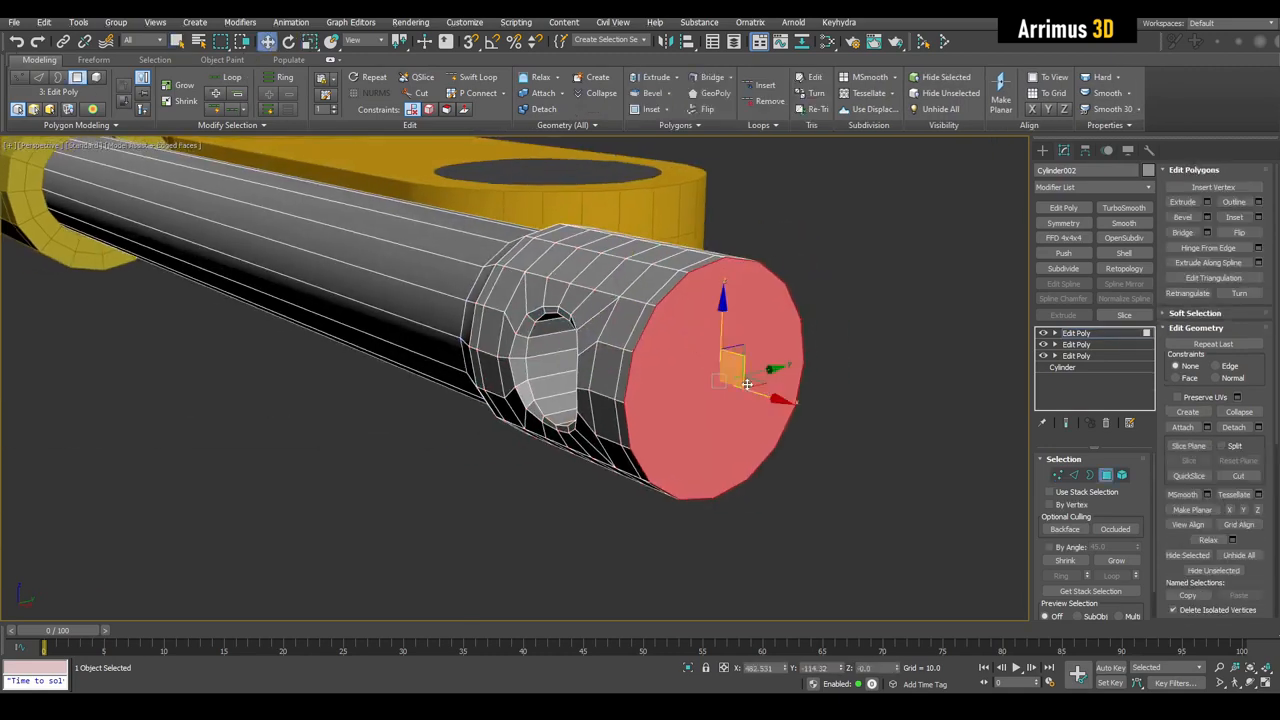
mouse_move(750, 387)
left_mouse_down()
mouse_move(769, 393)
mouse_move(744, 403)
left_mouse_up()
key("r")
middle_click_drag(744, 403, 653, 306)
Step: Delete the head's end cap and extend its open border into another, smaller edge ring
key("Delete")
key("q")
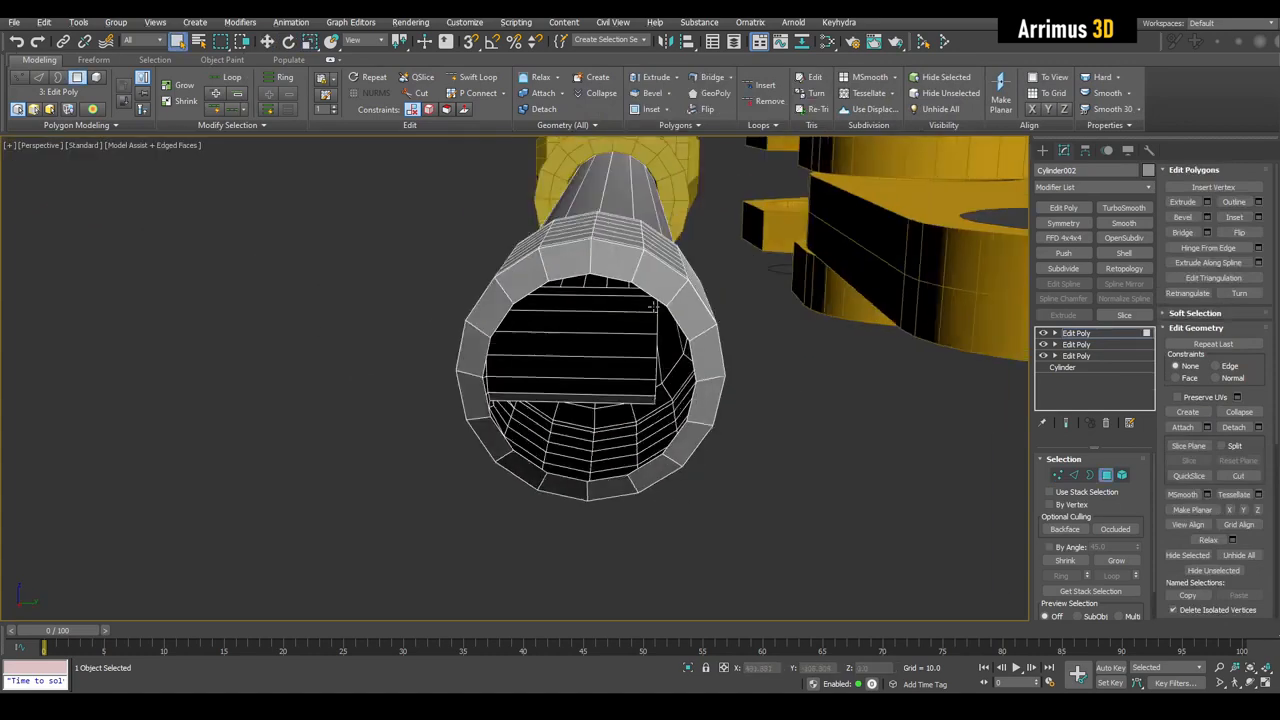
key("2")
left_click_drag(625, 349, 610, 372, "shift")
middle_click_drag(610, 372, 624, 312)
Step: Bridge opposite edges of the open border to close the head's end with horizontal strips
key("2")
key("2")
key("q")
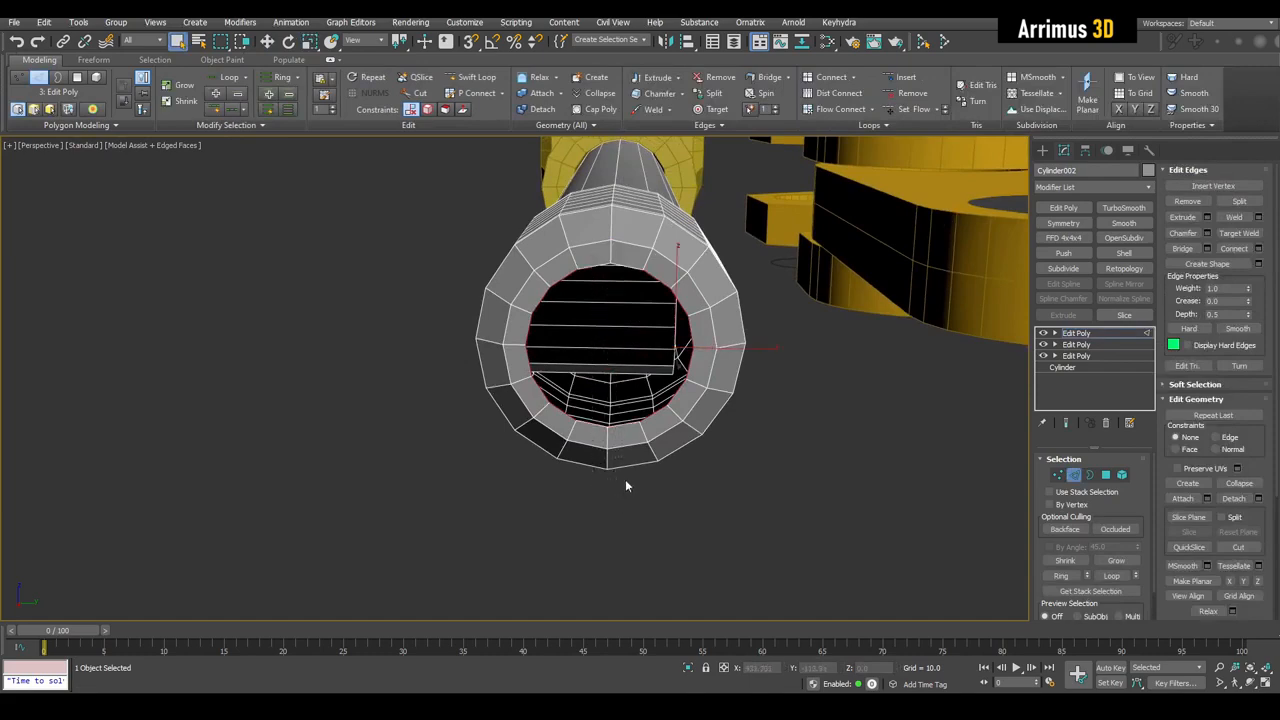
left_click(651, 396)
left_click(616, 365)
Step: Weld the loose vertices of the head's end cap with Target Weld
key("1")
middle_click_drag(634, 371, 766, 357, "alt")
scroll(766, 357, "up", 3)
right_click(766, 357)
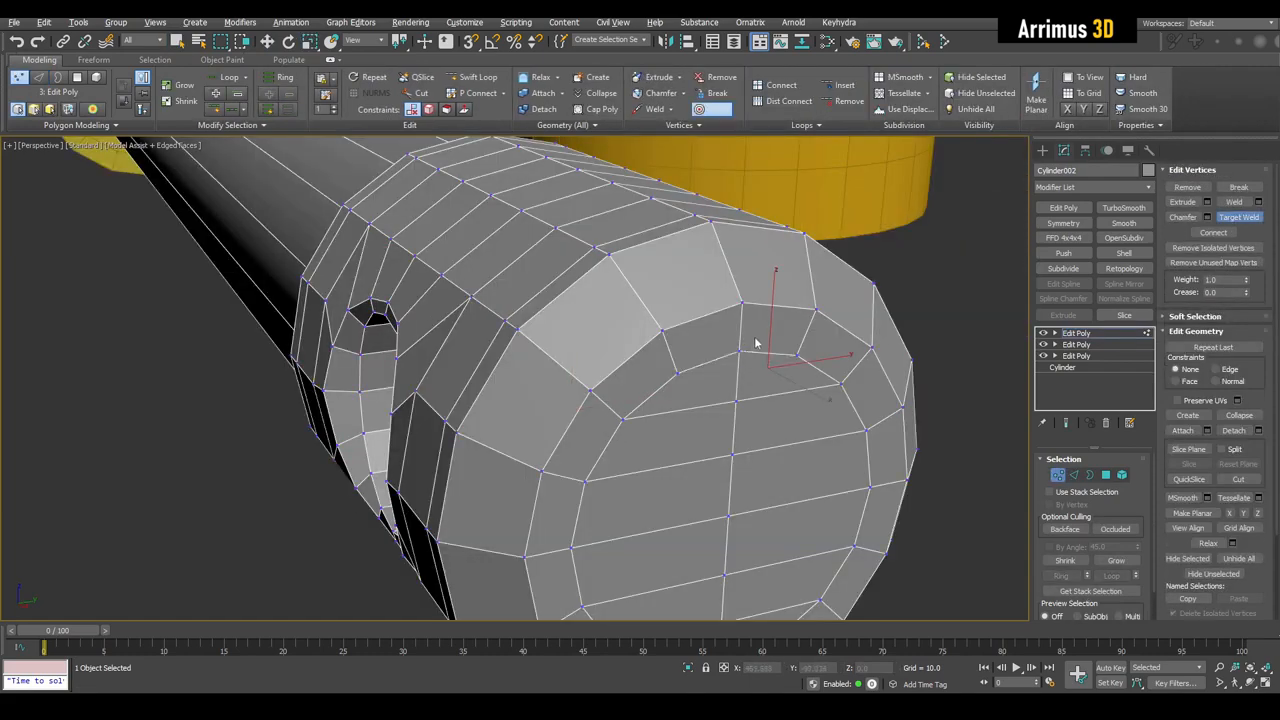
right_click(755, 342)
scroll(755, 342, "down", 3)
middle_click_drag(672, 346, 729, 343, "alt")
scroll(729, 343, "down", 3)
Step: Isolate the gray rod and delete the cap polygon at the end opposite the head
key("1")
key("alt+q")
middle_click_drag(590, 356, 767, 281, "alt")
key("4")
left_click(283, 410)
key("Delete")
scroll(520, 297, "down", 4)
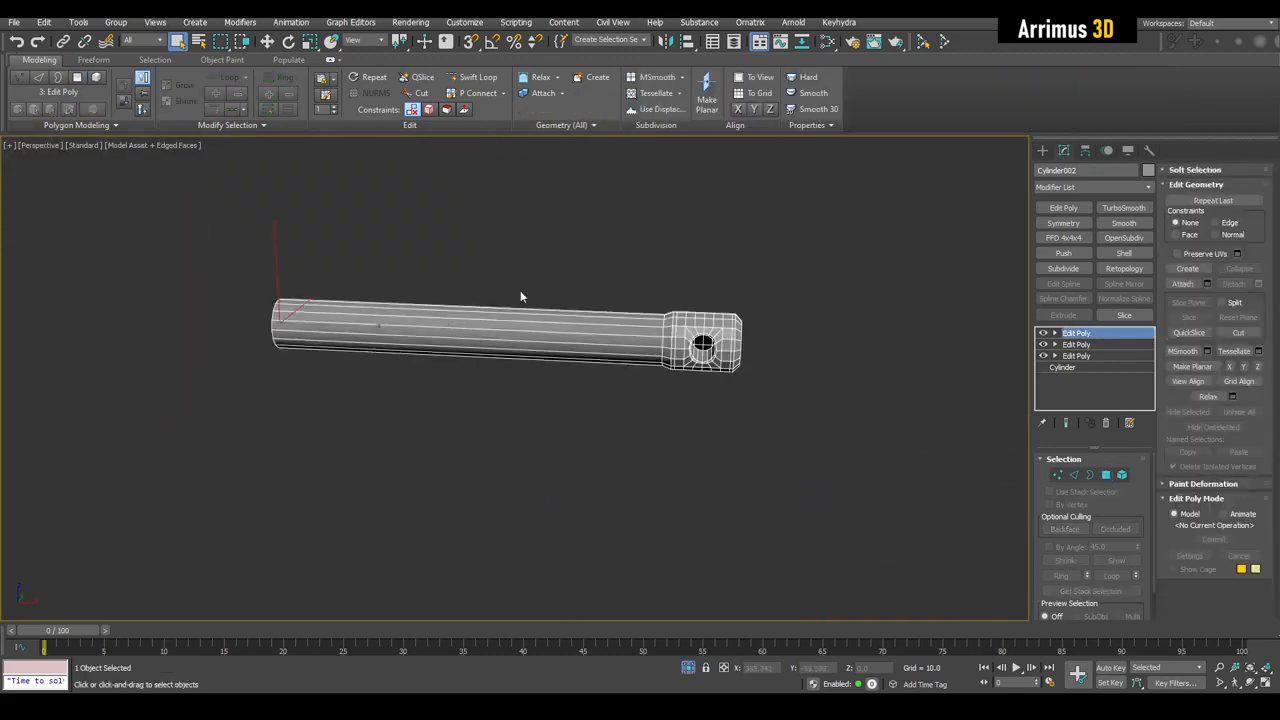
Step: Select all polygons of the head and detach them from the rod as a separate object
scroll(695, 362, "up", 6)
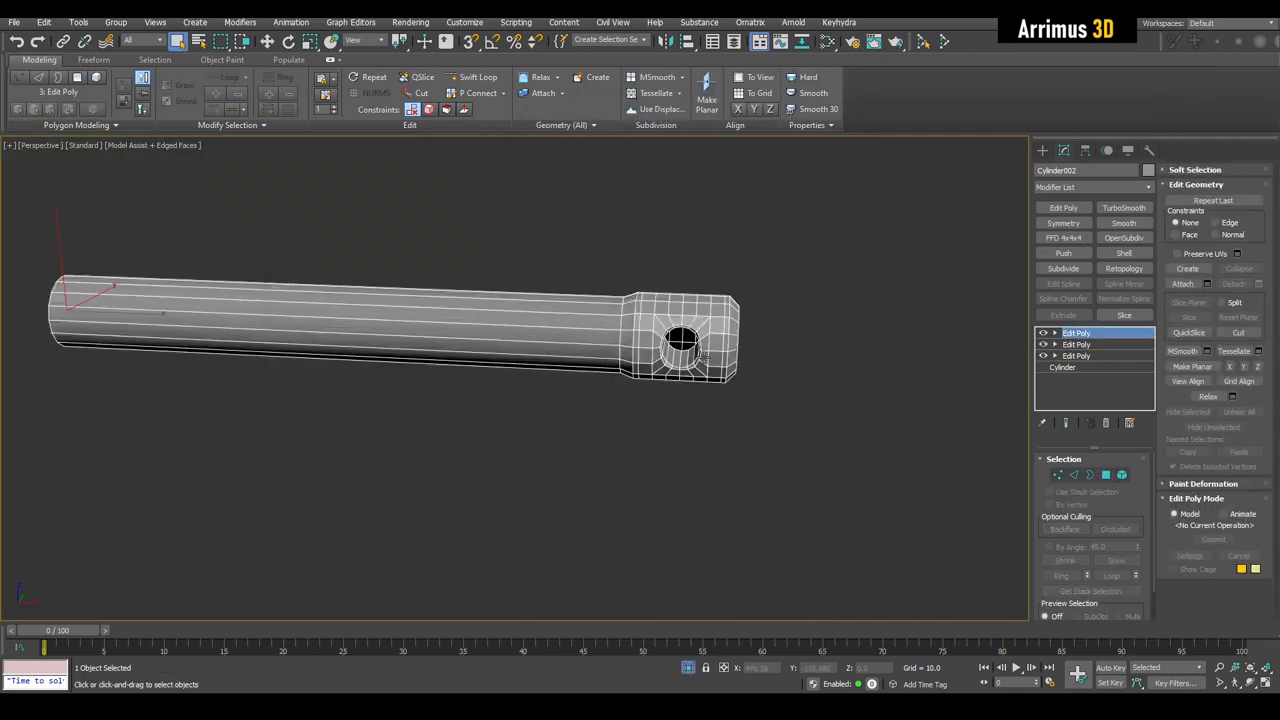
key("4")
left_click_drag(614, 462, 614, 462)
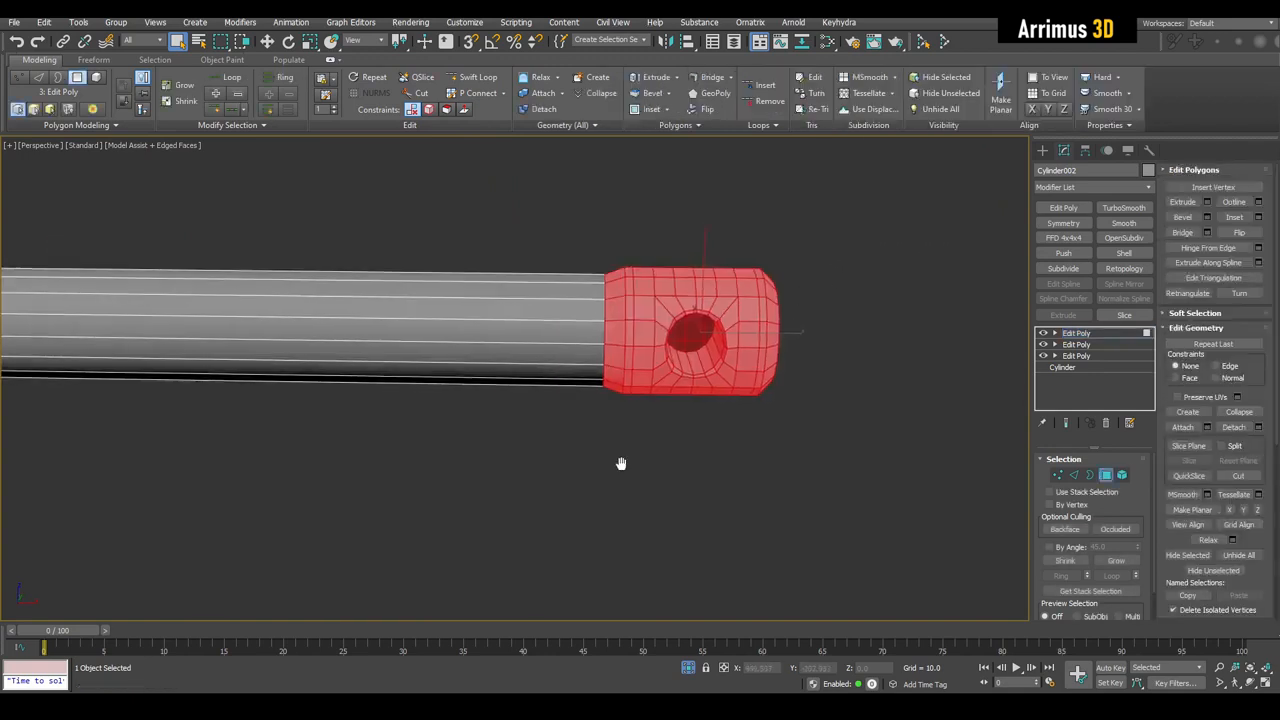
key("z")
middle_click_drag(620, 463, 665, 455, "alt")
key("d")
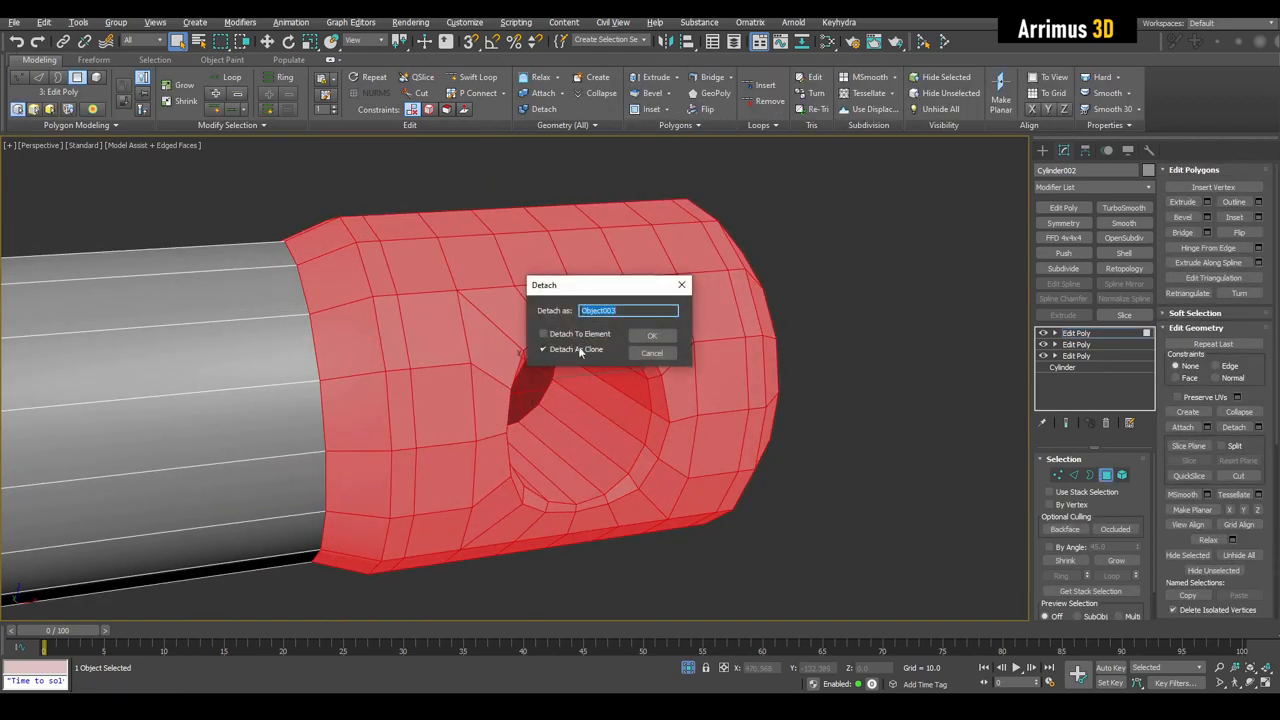
left_click(651, 337)
Step: Isolate the rod from its detached head, with the open end in view
key("4")
middle_click_drag(514, 323, 645, 301)
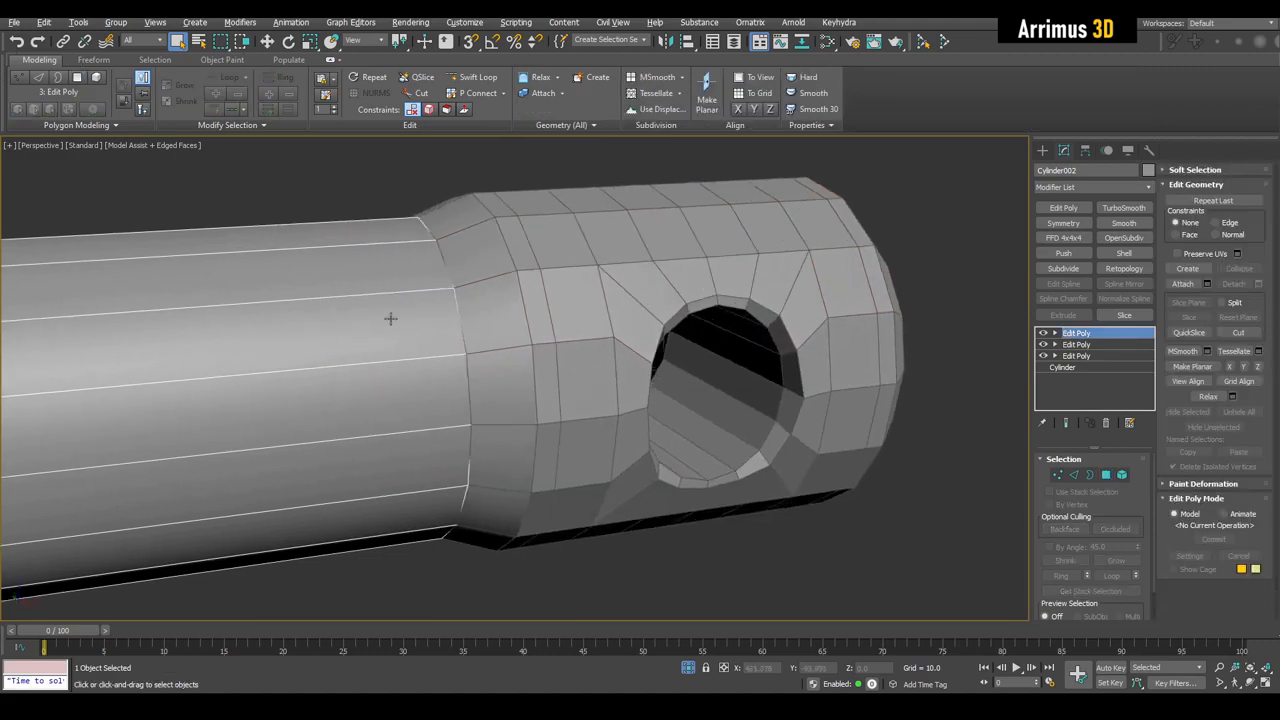
left_click(481, 319)
key("alt+q")
key("alt+q")
middle_click_drag(766, 408, 621, 291)
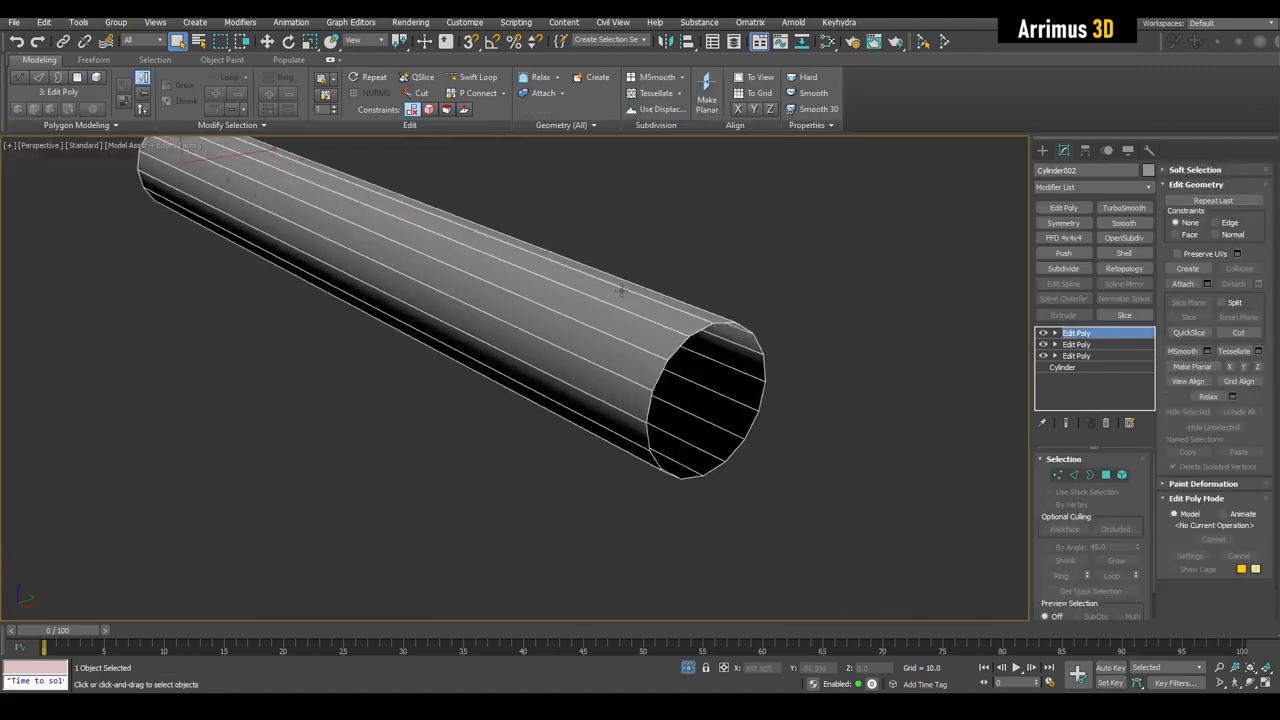
Step: Add an Edit Poly modifier to the rod, extend its open border inward into a smaller ring and insert a loop near that end
key("ctrl+e")
key("2")
double_click(686, 306)
key("w")
scroll(672, 367, "up", 3)
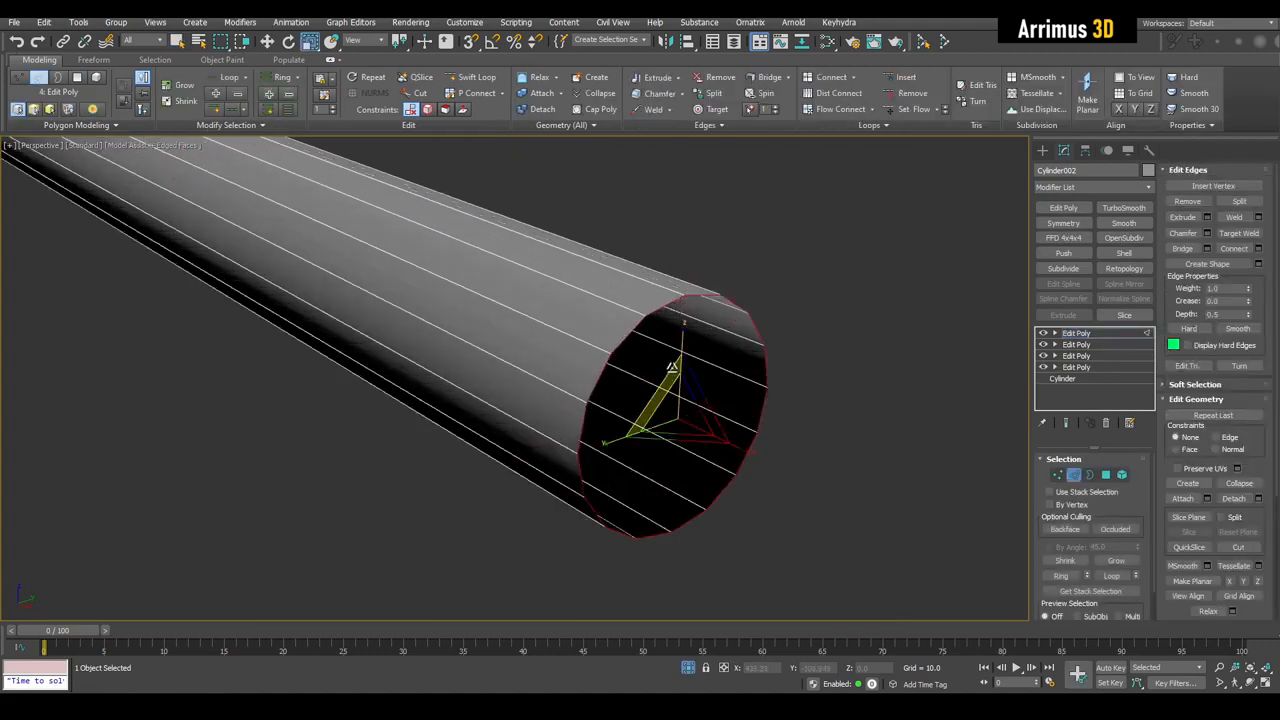
left_click_drag(664, 387, 666, 404, "shift")
key("alt+1")
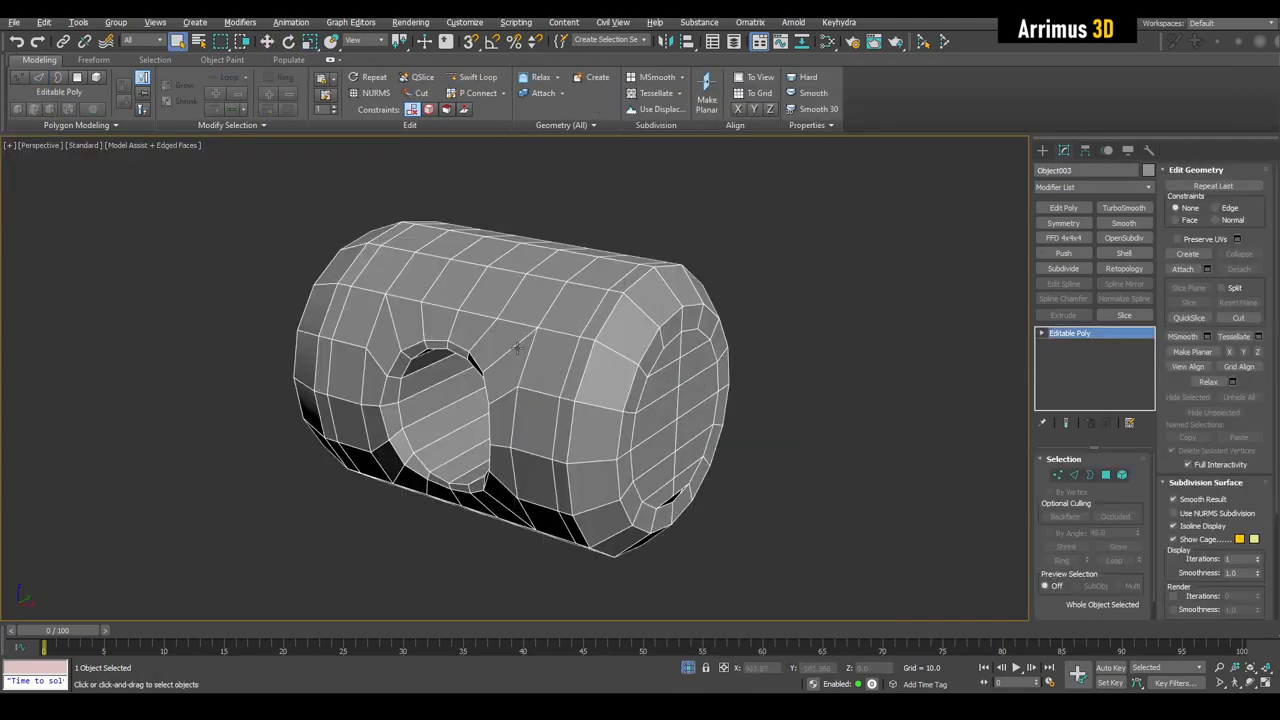
Step: Add an Edit Poly modifier to the detached head and extend its open border inward into a smaller edge ring
middle_click_drag(620, 330, 566, 336, "alt")
key("ctrl+e")
key("2")
double_click(519, 356)
key("r")
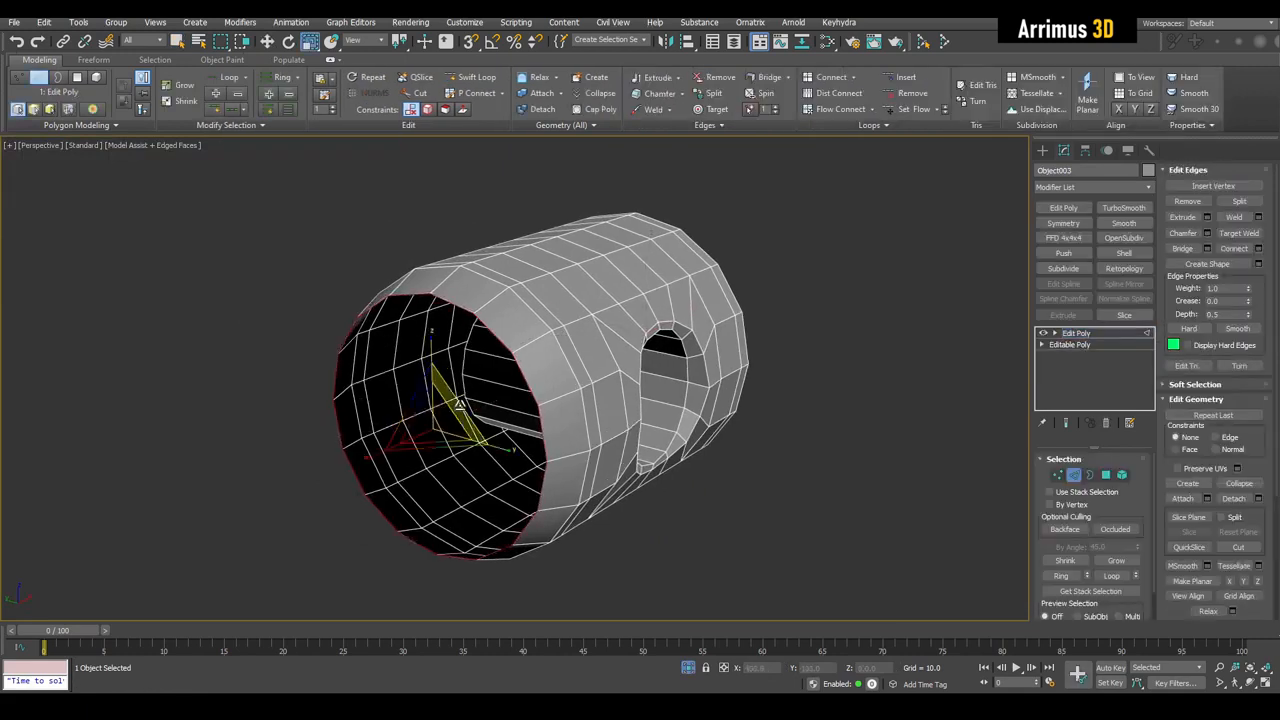
left_click_drag(459, 408, 461, 436, "shift")
middle_click_drag(461, 436, 455, 444, "alt")
Step: Insert supporting edge loops beside the bevel at the head's open end with Swift Loop and end the isolation
key("alt+1")
left_click(529, 358)
key("w")
double_click(529, 357)
scroll(530, 361, "down", 2)
key("2")
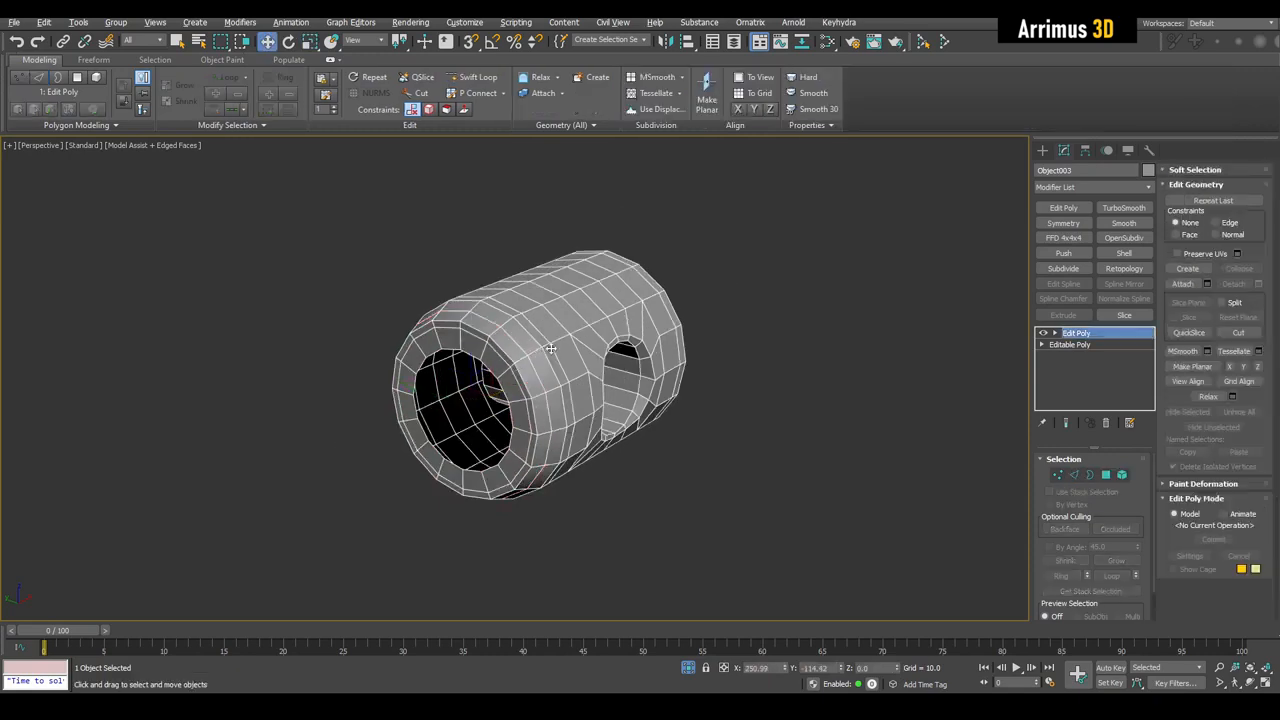
key("q")
middle_click_drag(630, 370, 575, 316, "alt")
scroll(575, 328, "up", 5)
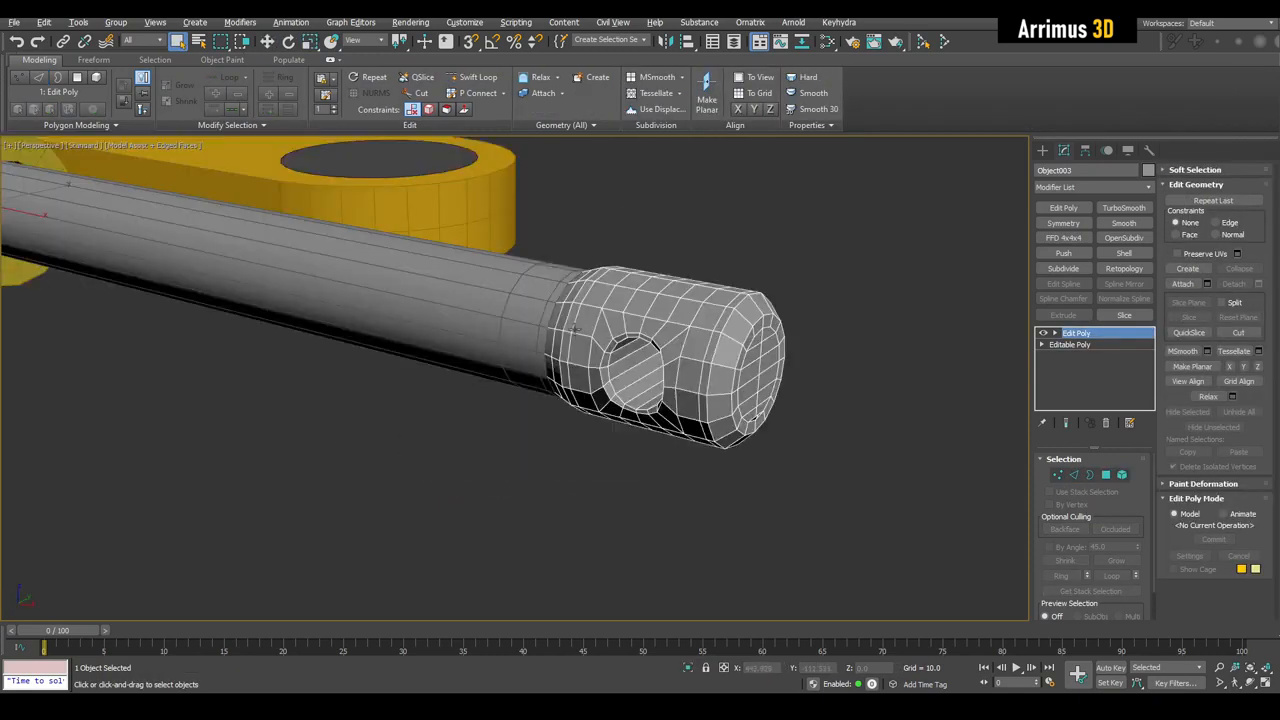
Step: Select the inner wall polygons of the head's cross hole and detach them as a clone
key("4")
middle_click_drag(644, 386, 618, 334)
scroll(614, 369, "up", 3)
left_click(606, 366)
left_click(589, 346, "shift")
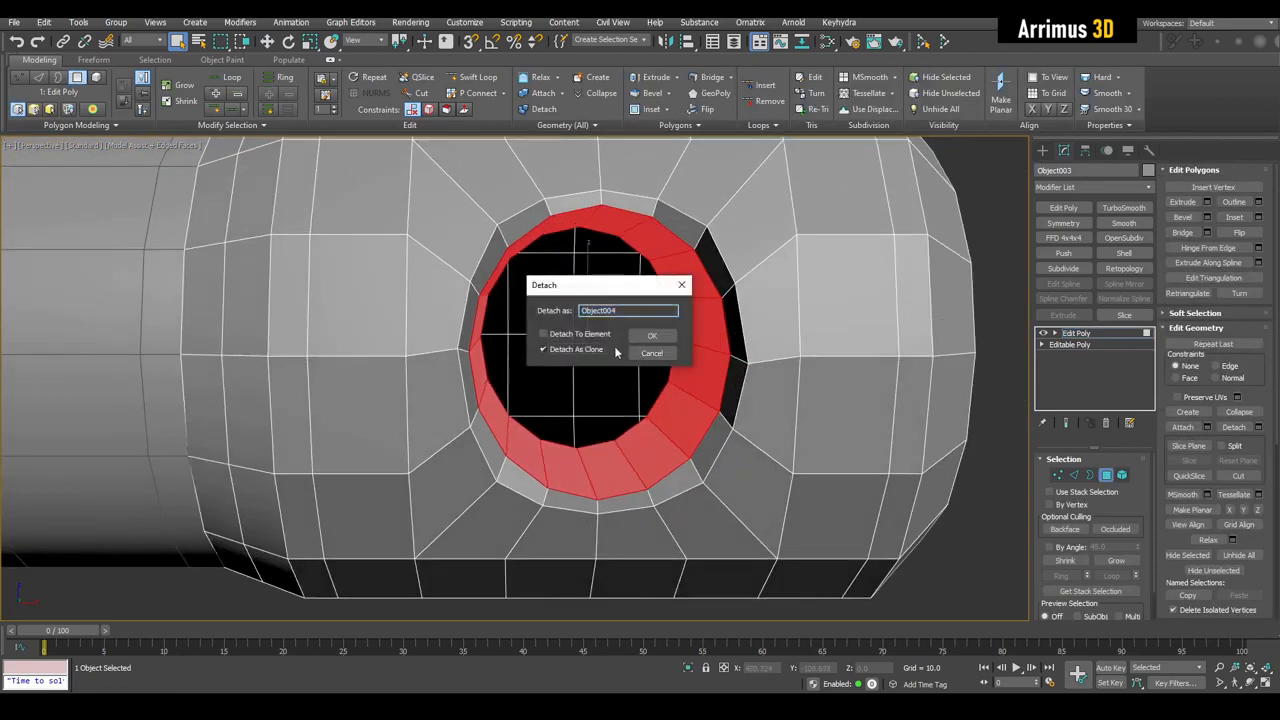
left_click(650, 336)
Step: Add an Edit Poly modifier to the cloned hole wall and flip its polygons to face outward
key("4")
left_click(686, 338)
key("ctrl+e")
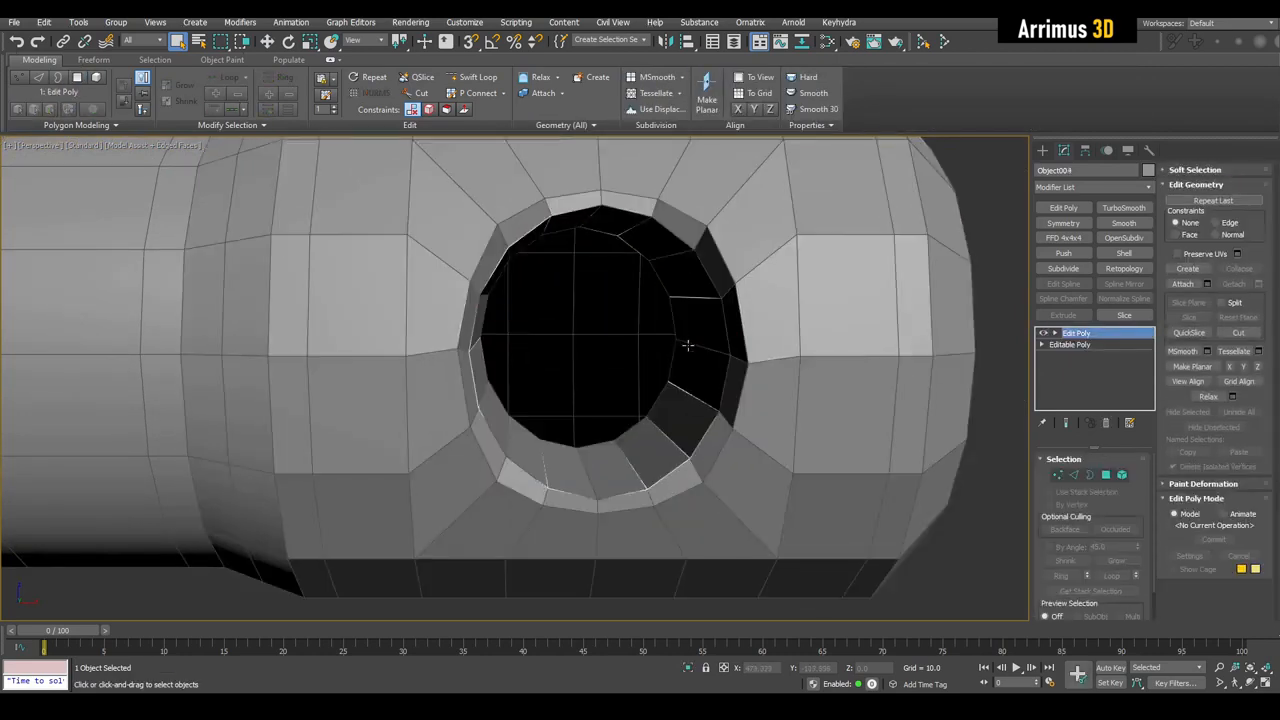
key("4")
left_click_drag(462, 388, 714, 319, "alt")
middle_click_drag(678, 350, 613, 404, "alt")
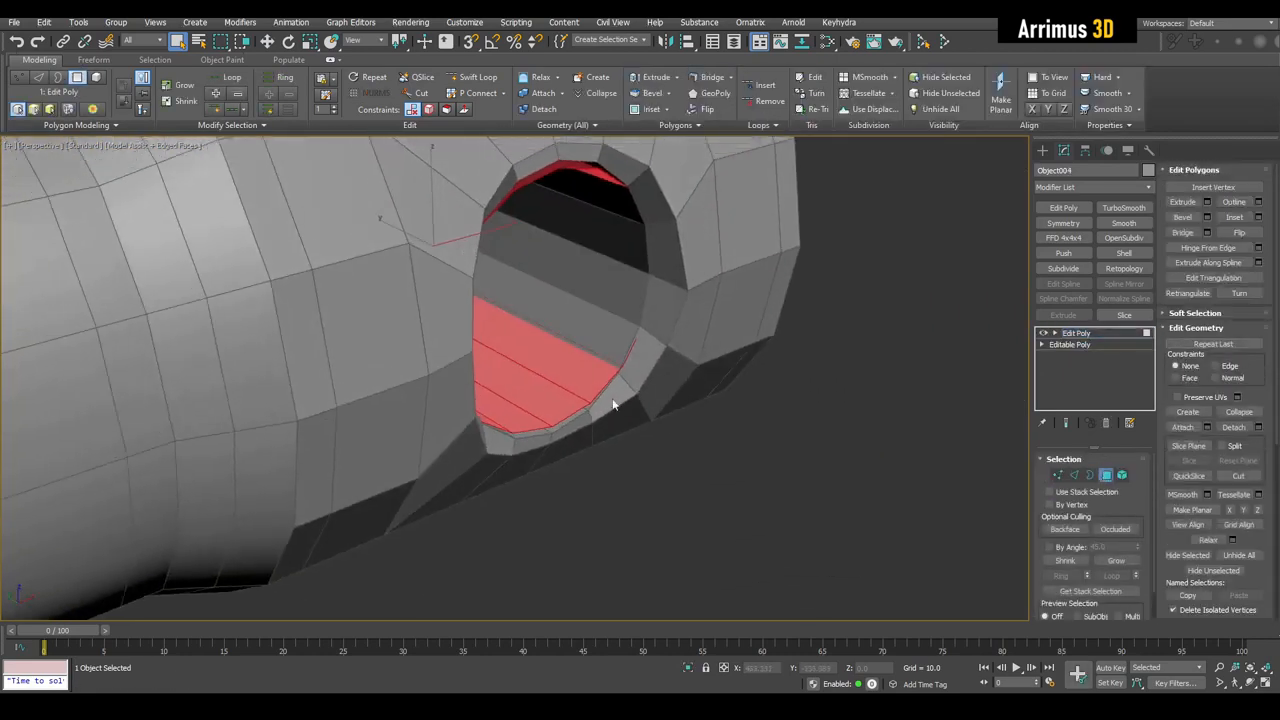
key("Delete")
Step: Move the cloned wall's outer border outward along Y to form a pin protruding from the head
key("2")
key("w")
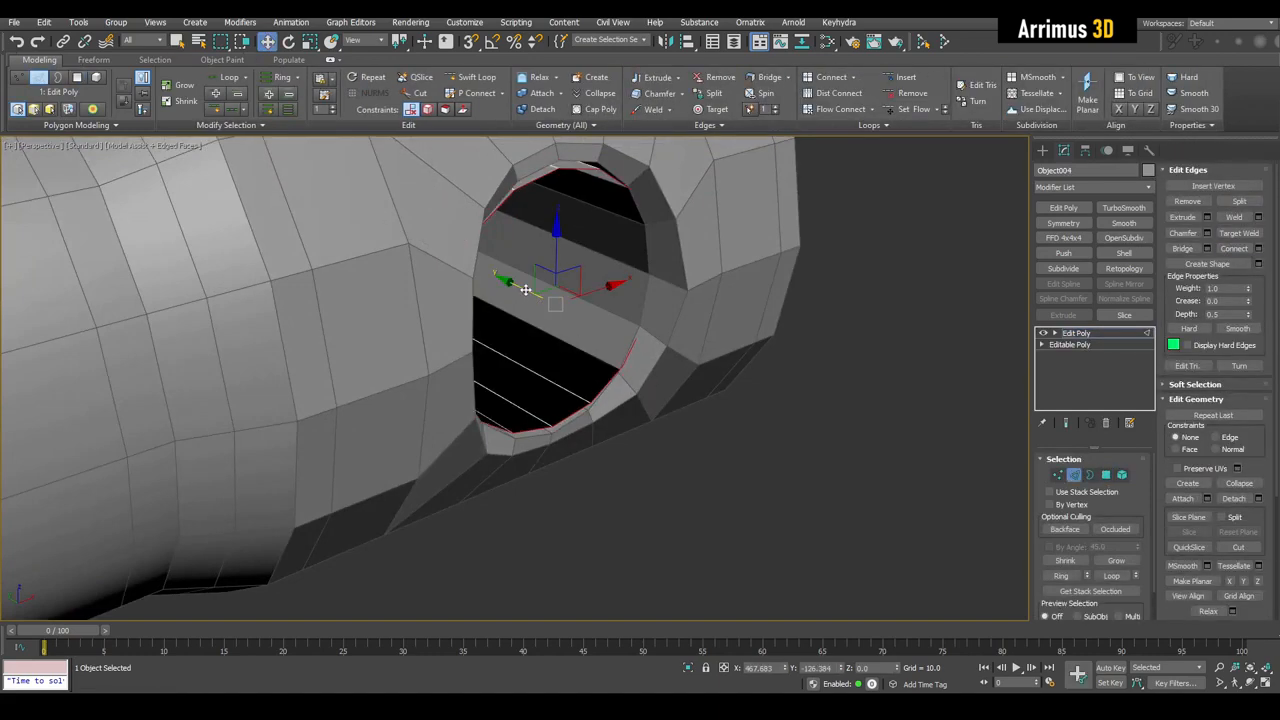
left_click_drag(526, 290, 700, 374)
scroll(700, 374, "down", 4)
middle_click_drag(700, 374, 768, 358, "alt")
key("2")
key("q")
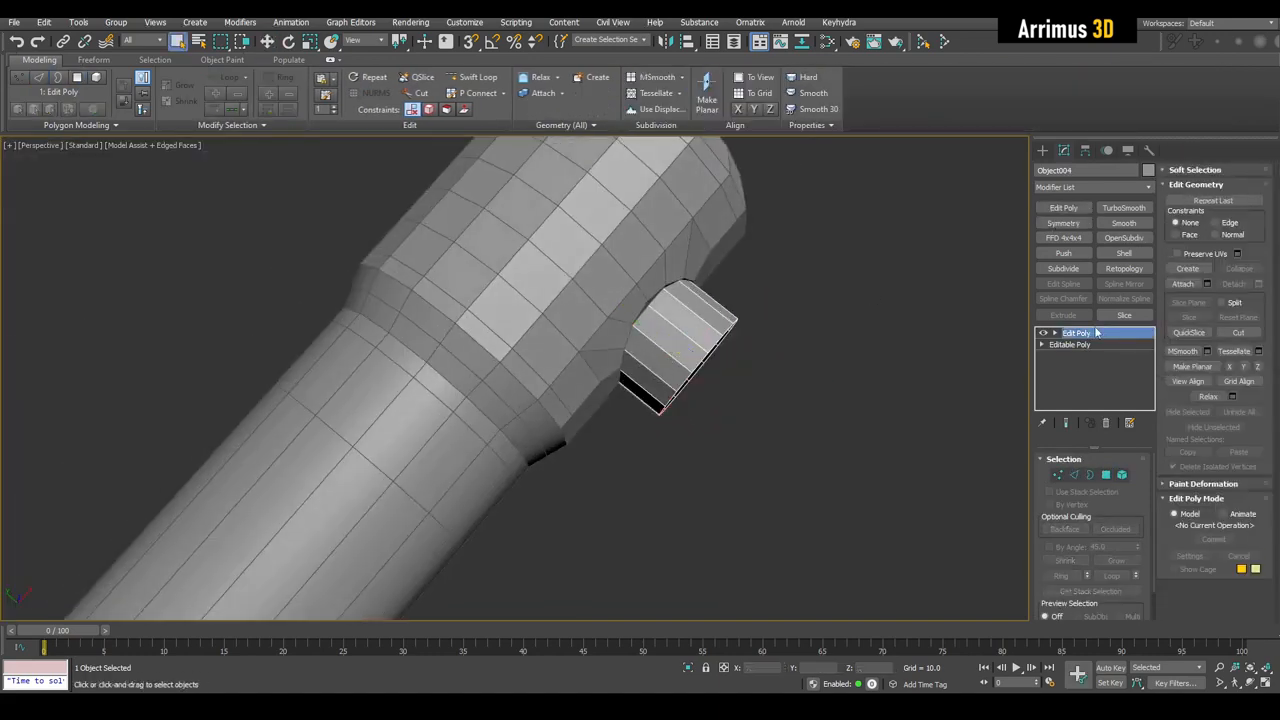
Step: Paste the Symmetry modifier onto the pin to mirror it across Y to the head's other side
right_click(1086, 337)
left_click(1100, 403)
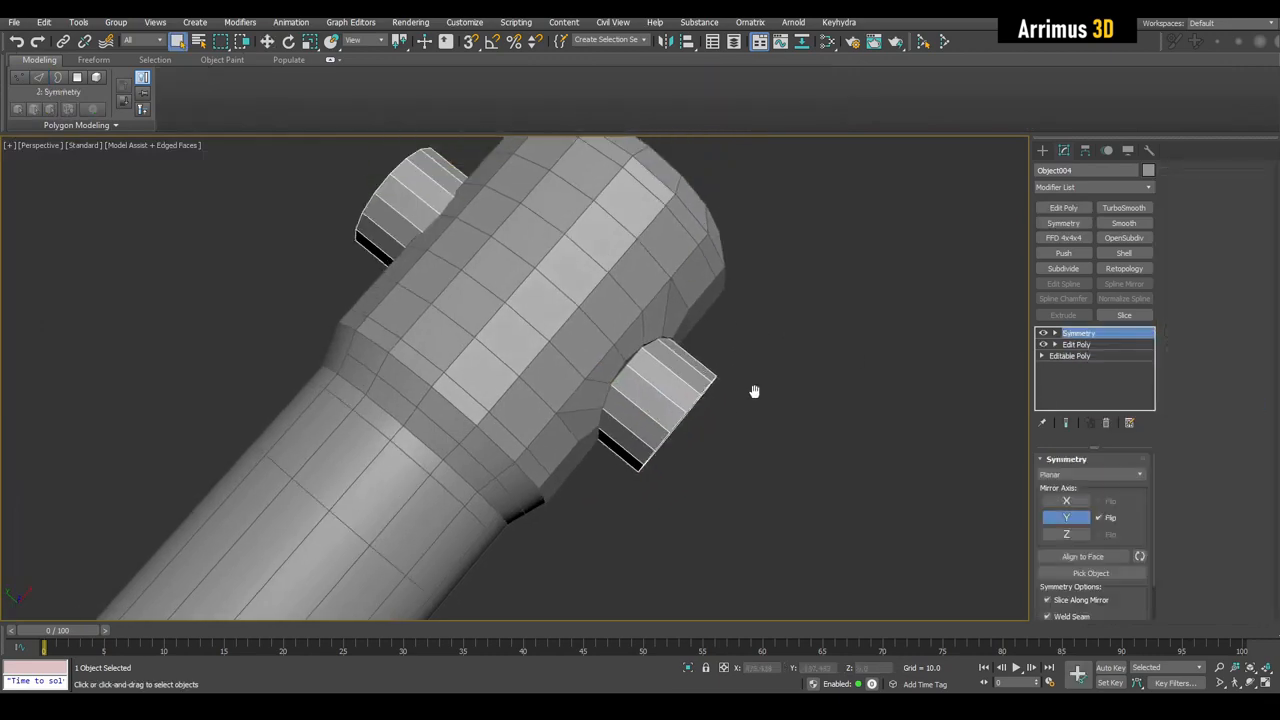
middle_click_drag(813, 393, 701, 336, "alt")
Step: Change the head's object color to dark gray and check the shading with edges hidden
left_click(683, 342)
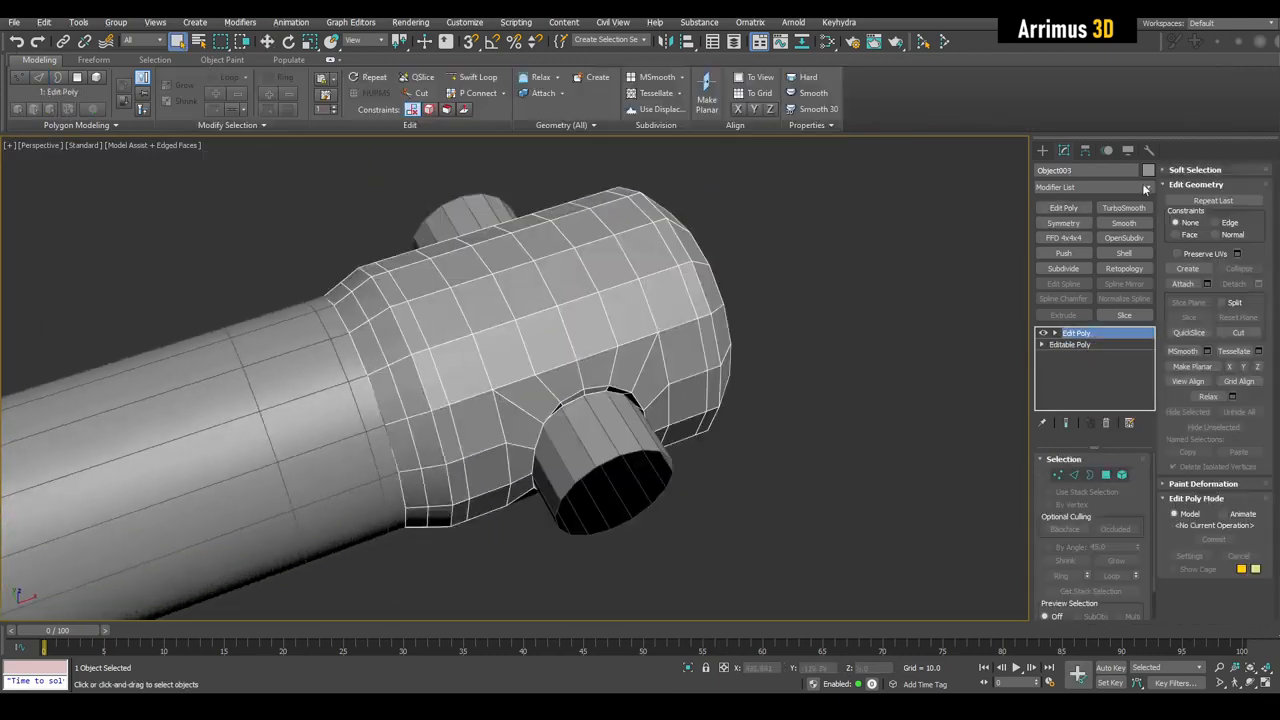
left_click(1148, 171)
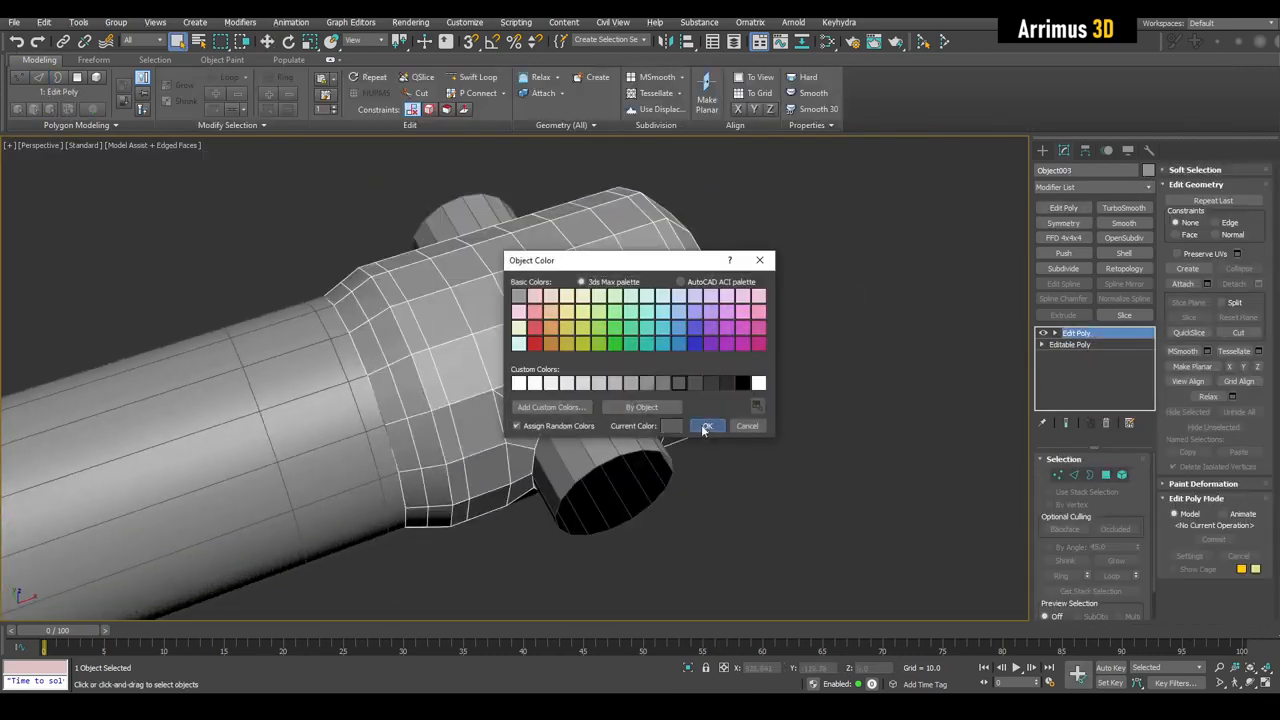
left_click(707, 427)
left_click(796, 412)
key("F4")
scroll(756, 407, "down", 5)
middle_click_drag(749, 406, 590, 395, "alt")
key("F4")
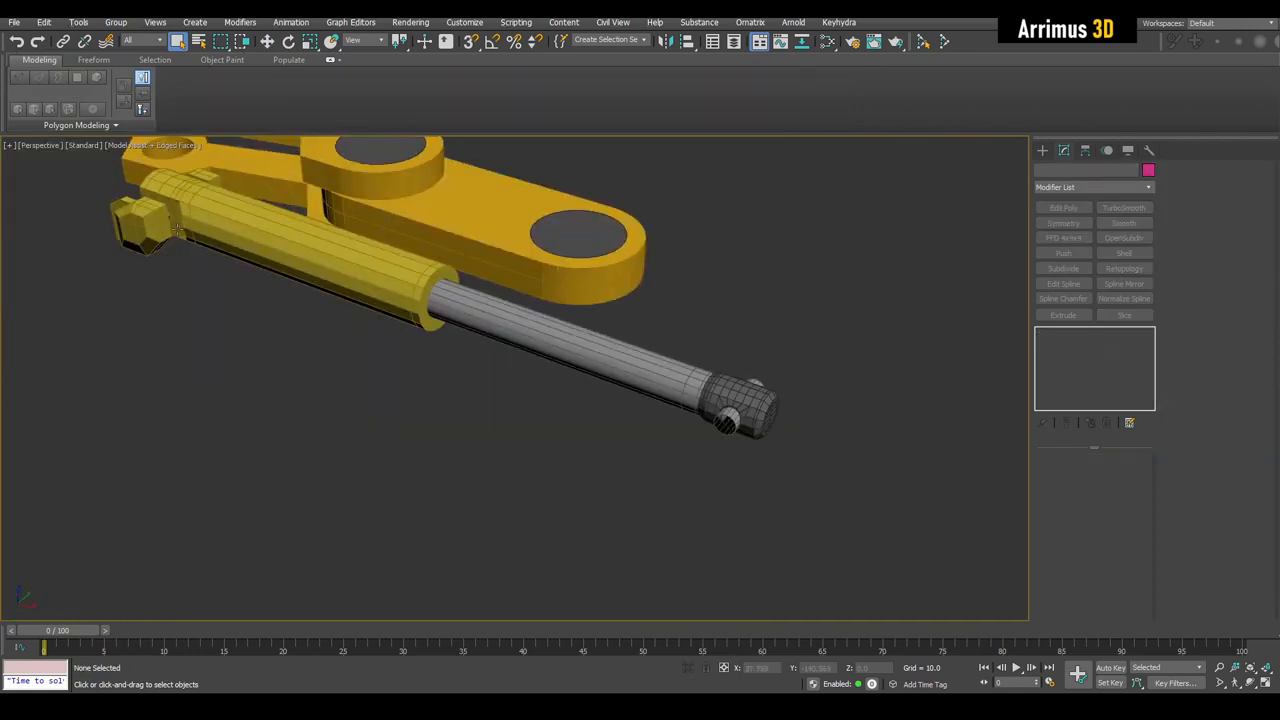
Step: Copy the yellow mounting plates from the tube along the piston to the rod's head
left_click(177, 229)
key("w")
mouse_move(241, 228)
left_mouse_down("shift")
mouse_move(551, 386)
mouse_move(790, 455)
left_mouse_up("shift")
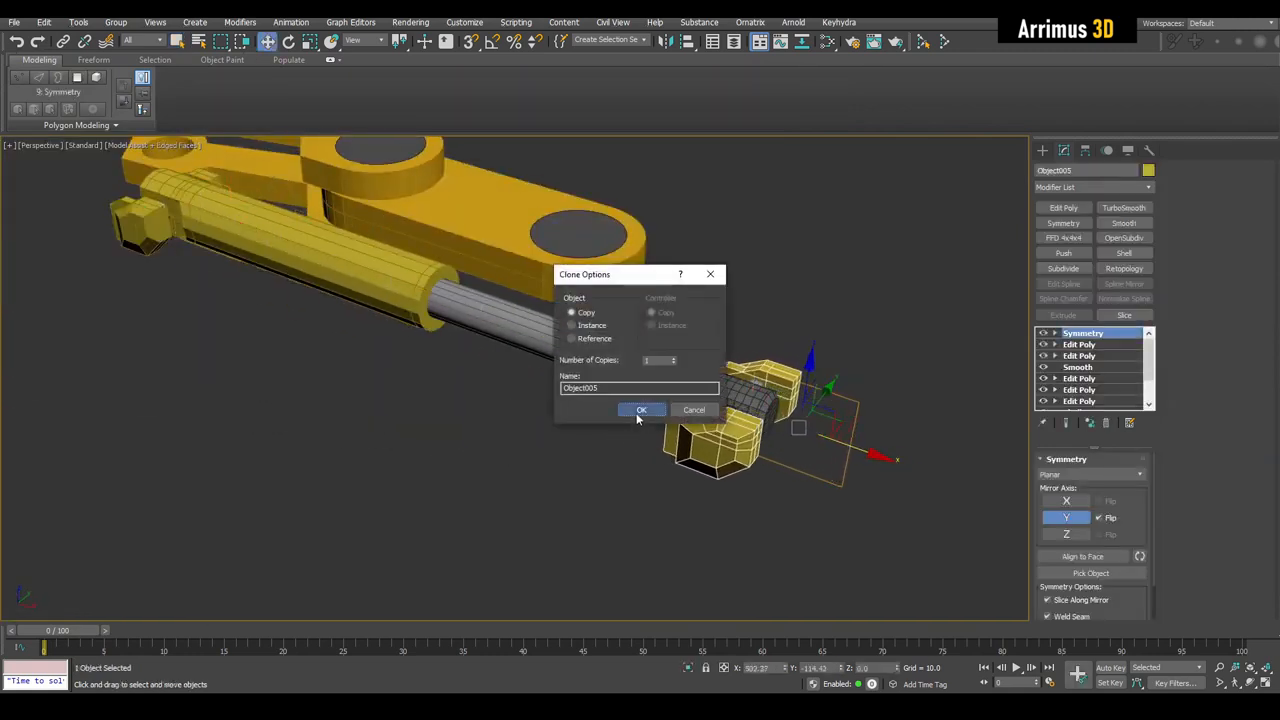
left_click(637, 415)
Step: Rotate the copied mounting plates with angle snap to face the opposite way
key("z")
key("e")
middle_click_drag(706, 431, 599, 474, "alt")
key("a")
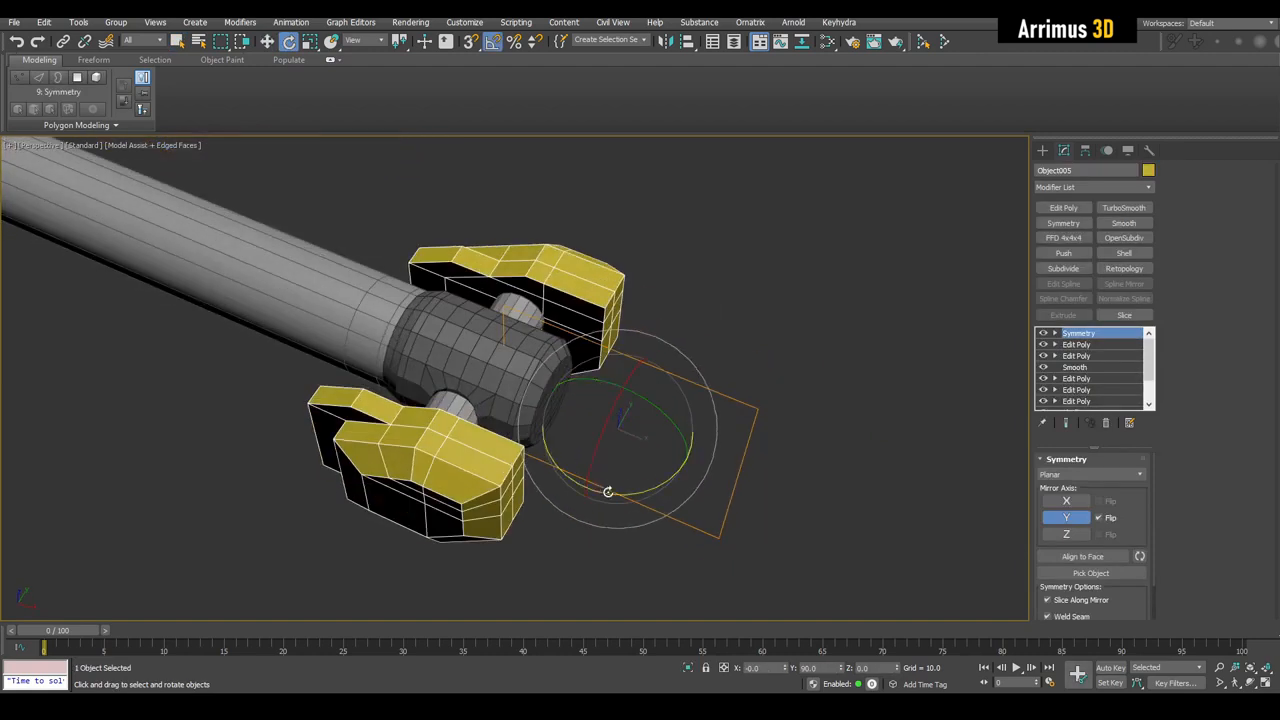
mouse_move(608, 492)
left_mouse_down()
mouse_move(670, 476)
mouse_move(657, 480)
left_mouse_up()
key("a")
Step: Move the copied mounting plates back along the rod onto the ends of the head's pin
key("w")
middle_click_drag(666, 474, 711, 434, "alt")
left_click_drag(699, 396, 457, 382)
middle_click_drag(457, 382, 466, 374, "alt")
key("alt+x")
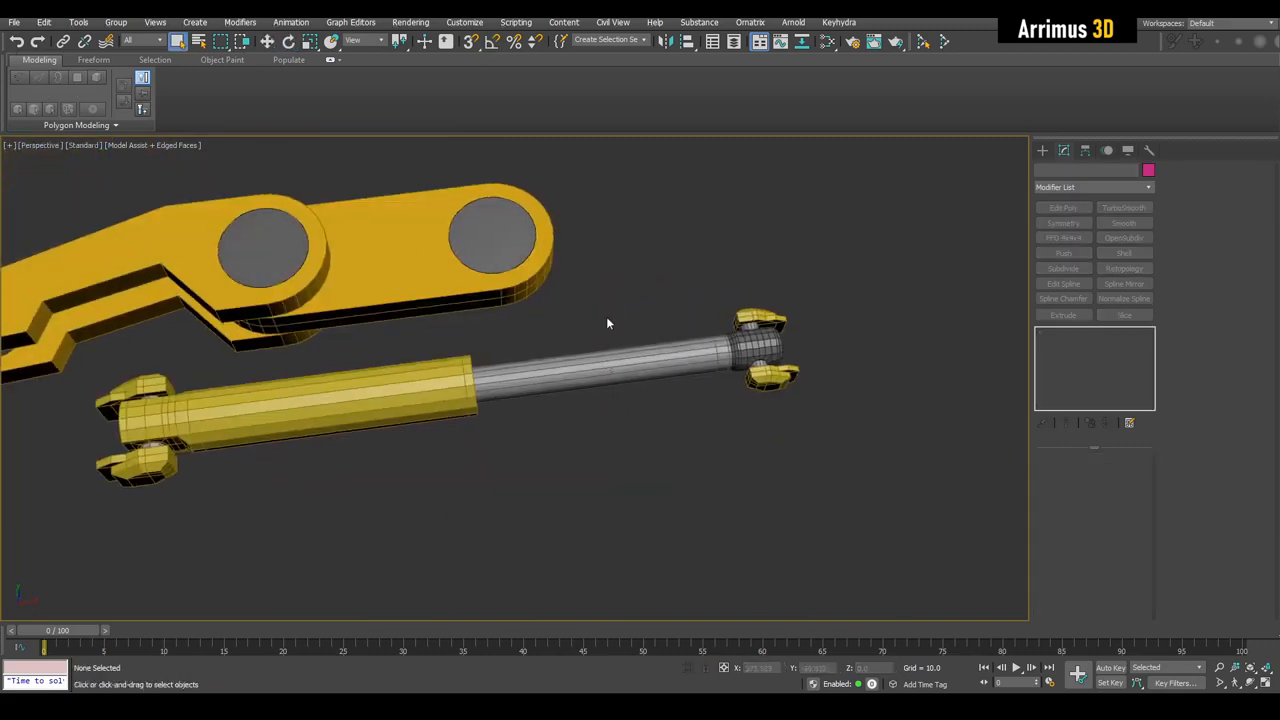
Step: Select all parts of the hydraulic piston and isolate them from the yellow arm
middle_click_drag(606, 323, 117, 343, "alt")
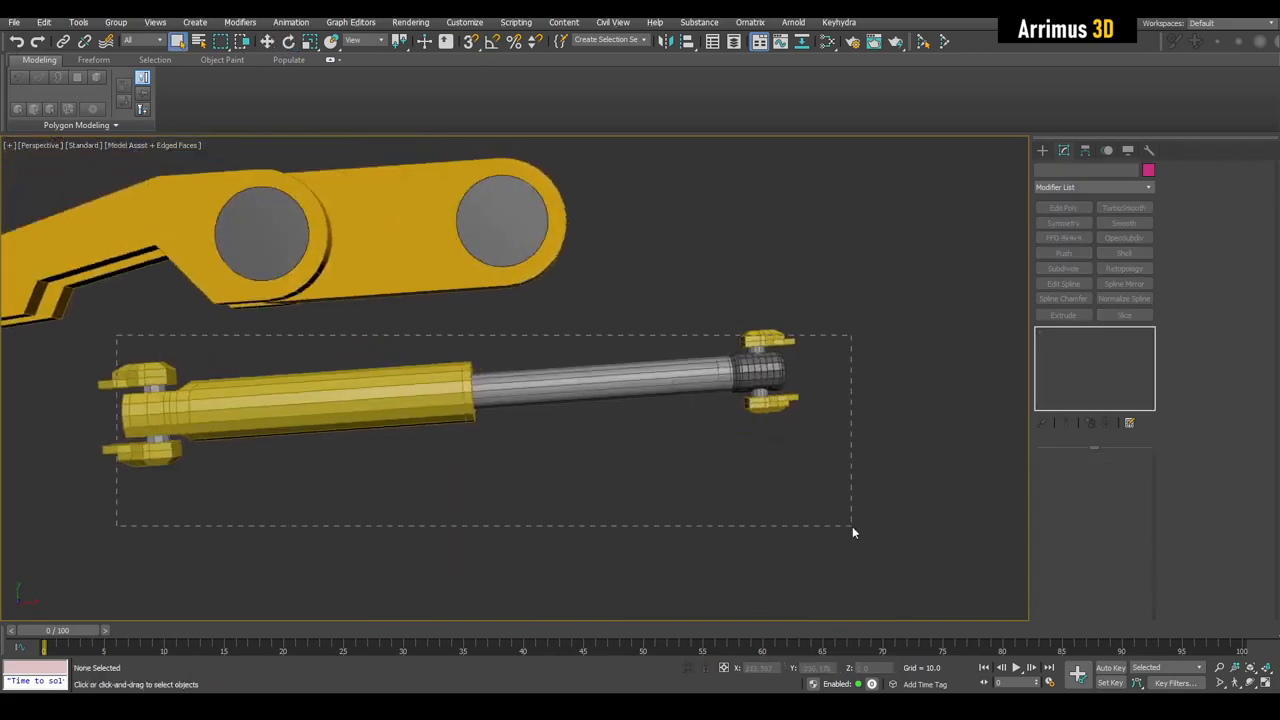
left_click_drag(852, 527, 852, 527)
key("alt+q")
middle_click_drag(789, 471, 761, 303, "alt")
left_click(816, 281)
scroll(762, 303, "down", 3)
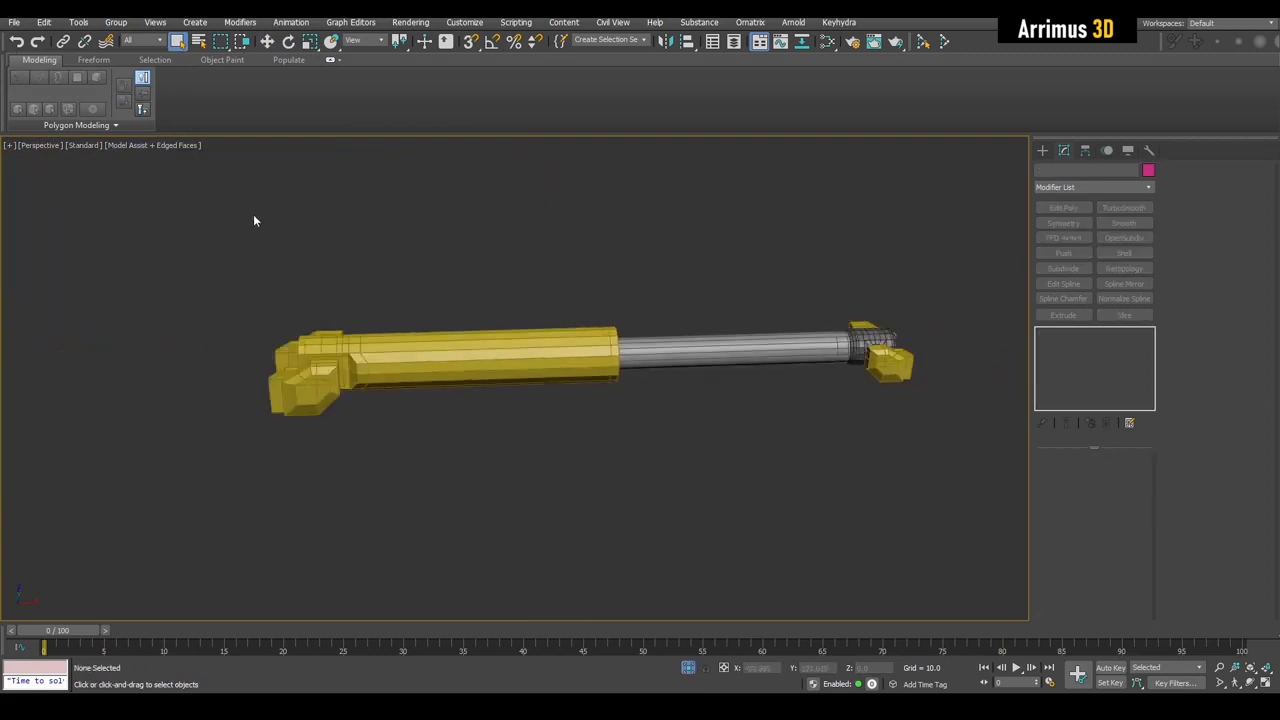
Step: Select all piston parts and reset their transforms with the Reset XForm utility
left_click_drag(933, 506, 933, 506)
left_click(1149, 150)
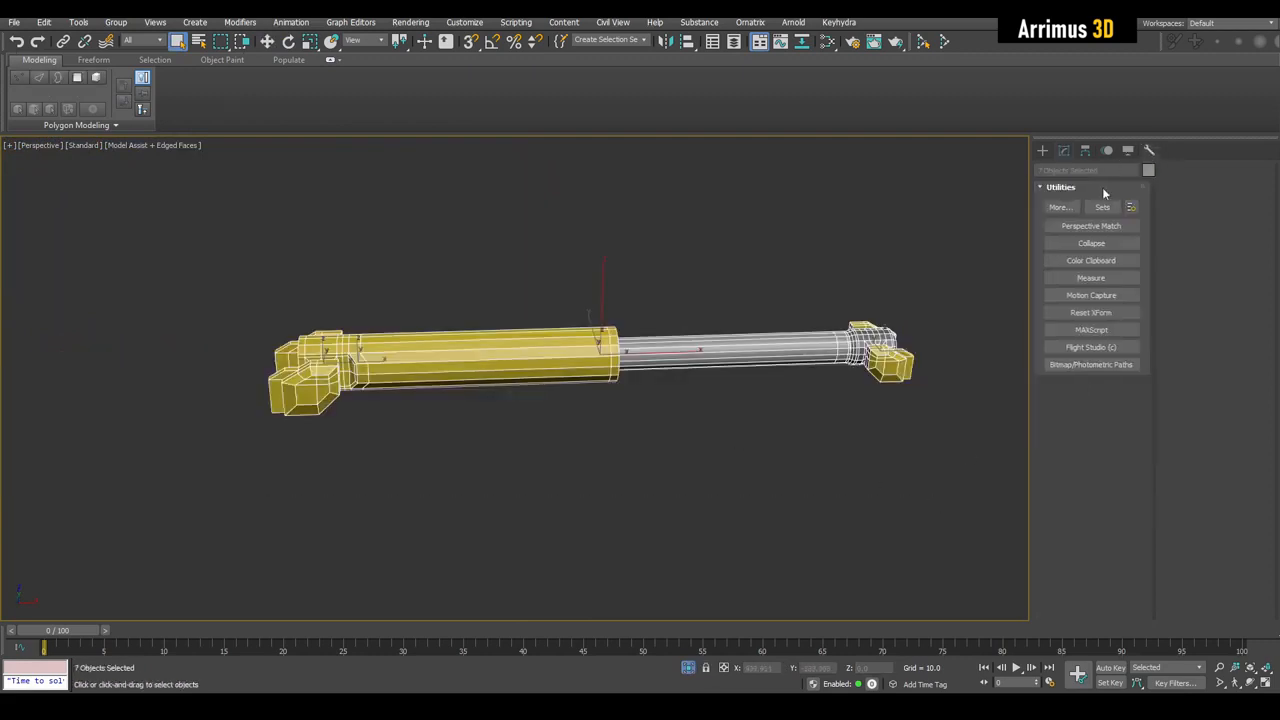
left_click(1105, 312)
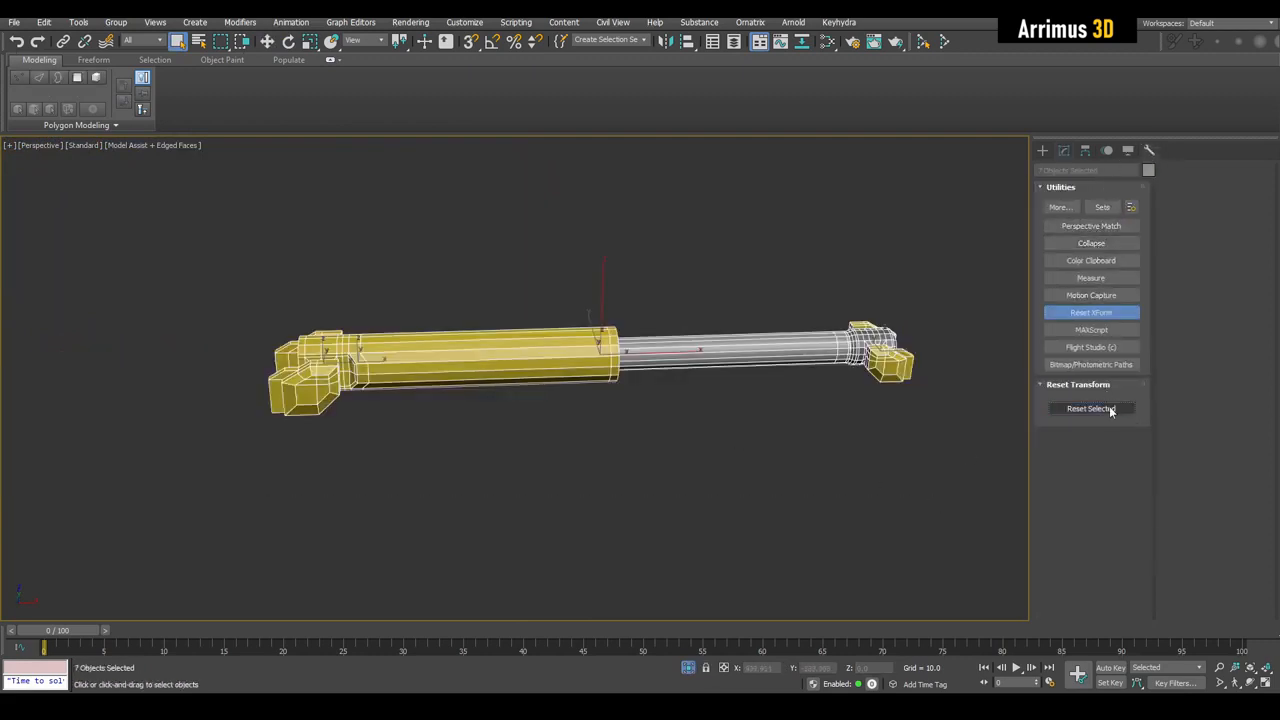
Step: Find Reset XForm in the utilities button set configuration, leaving the button layout as it is
left_click(1131, 208)
left_click(555, 328)
key("r")
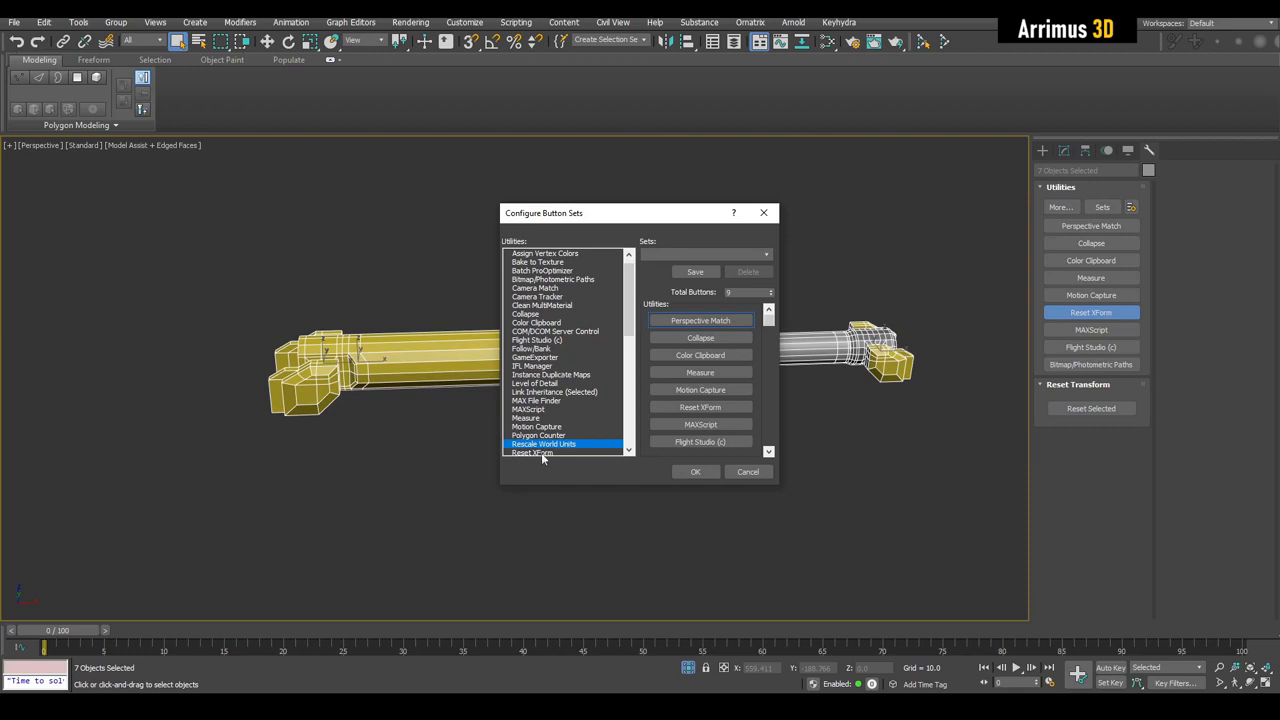
left_click(542, 455)
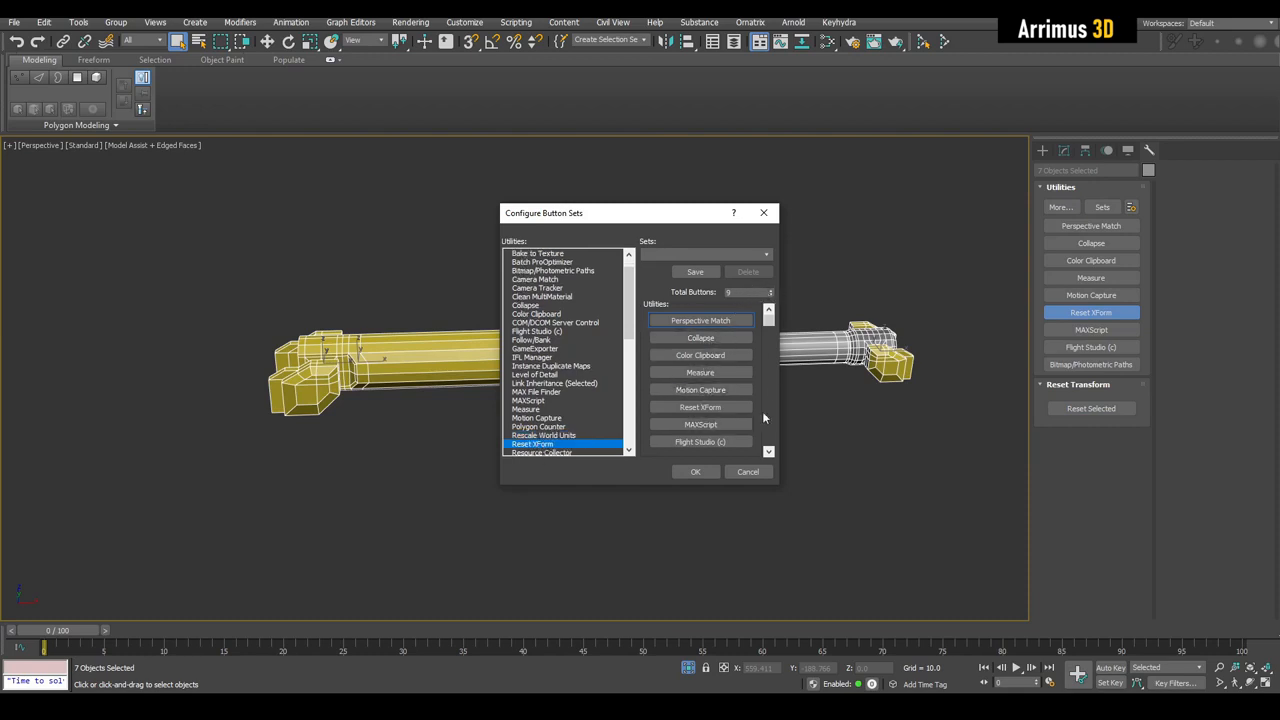
left_click(700, 472)
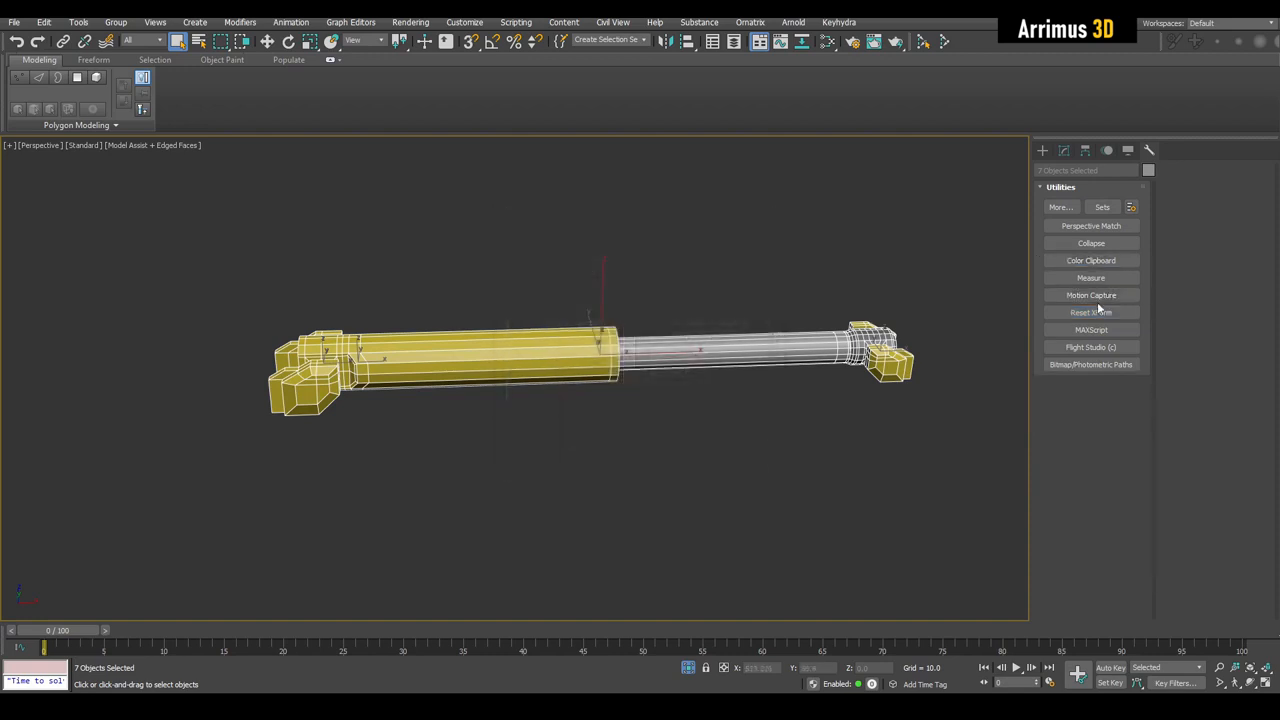
Step: Check the rod's modifier stack for XForm, reselect all piston parts and convert them to Editable Poly
left_click(1064, 151)
left_click(705, 356)
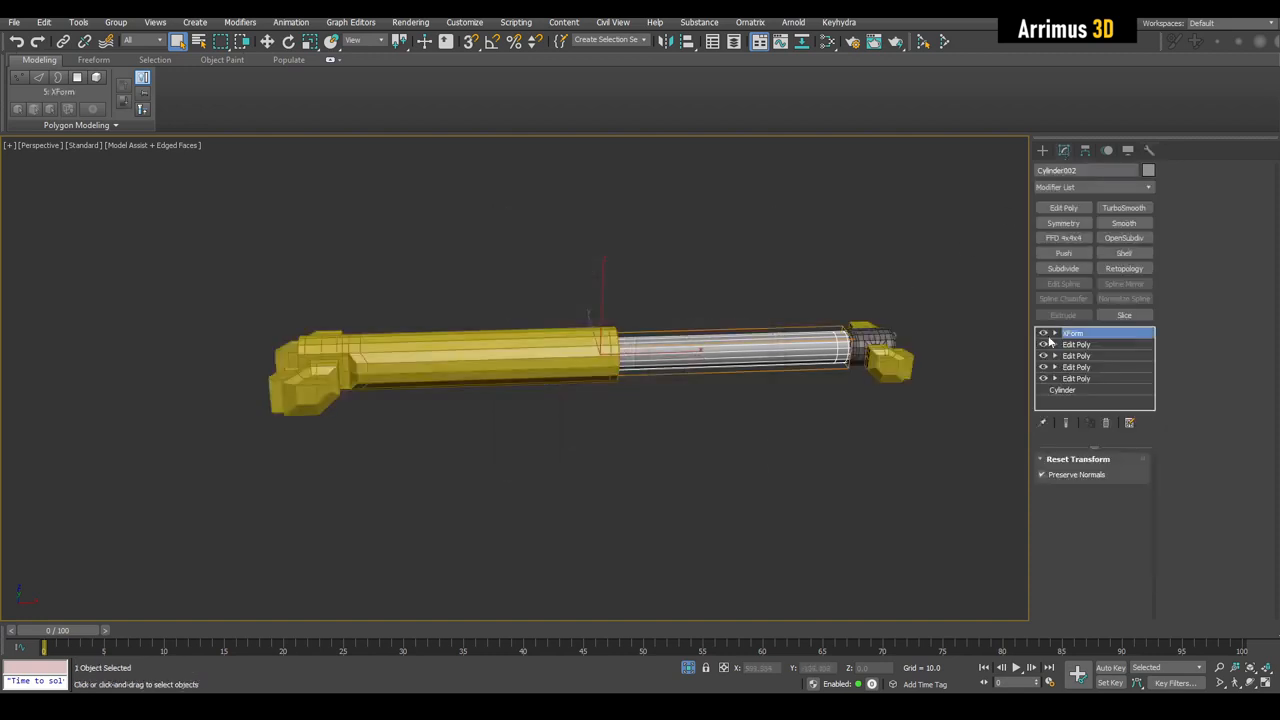
left_click_drag(960, 490, 960, 488)
right_click(768, 313)
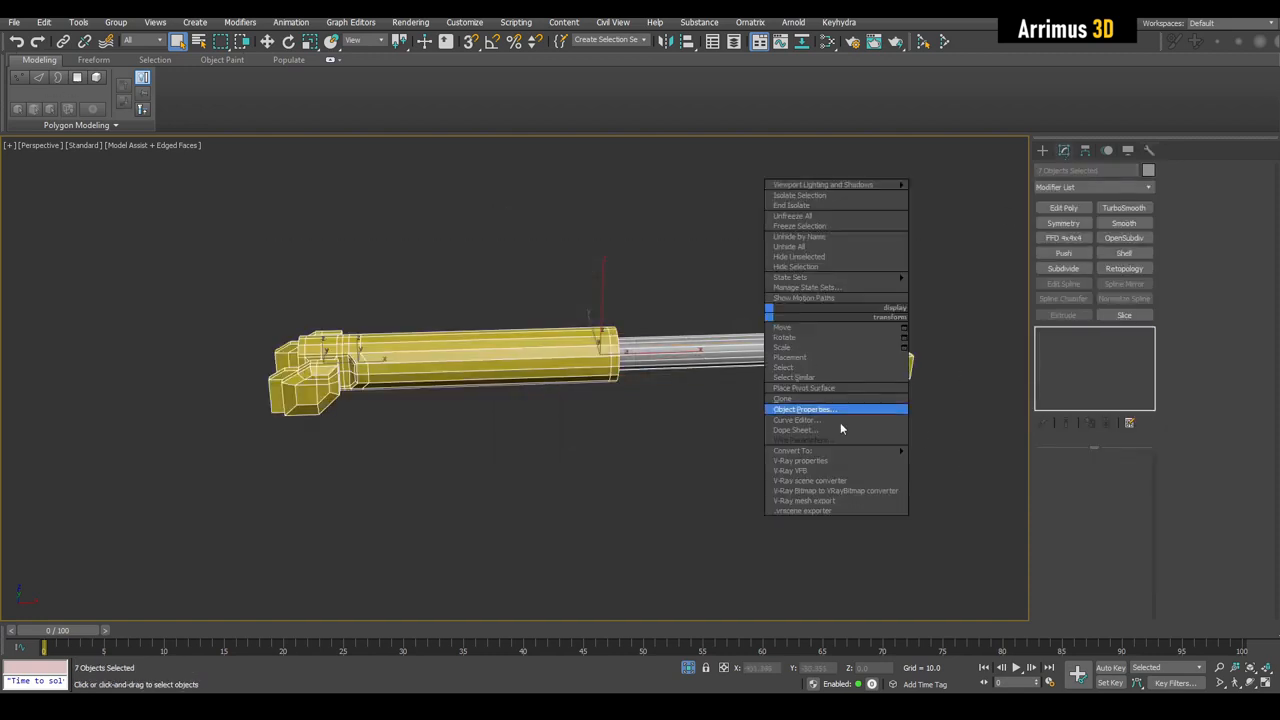
mouse_move(860, 451)
left_click(927, 461)
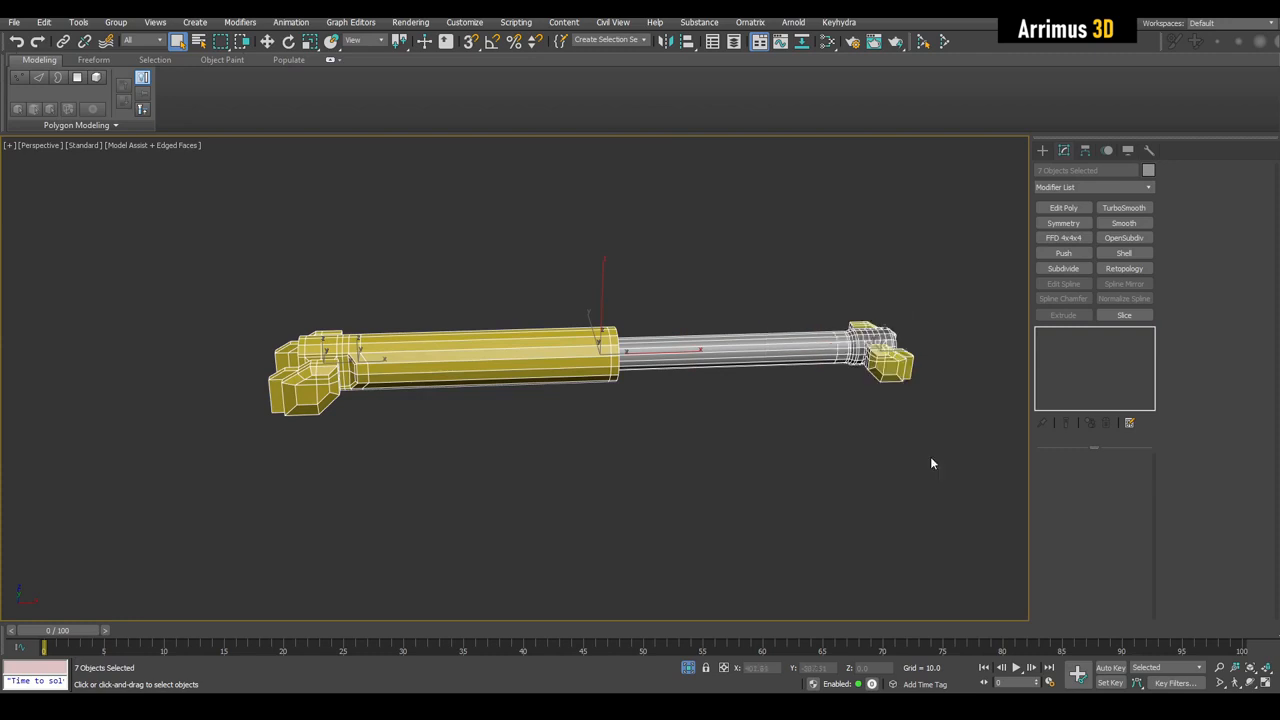
left_click(823, 416)
middle_click_drag(823, 416, 818, 492, "alt")
middle_click_drag(818, 492, 580, 426)
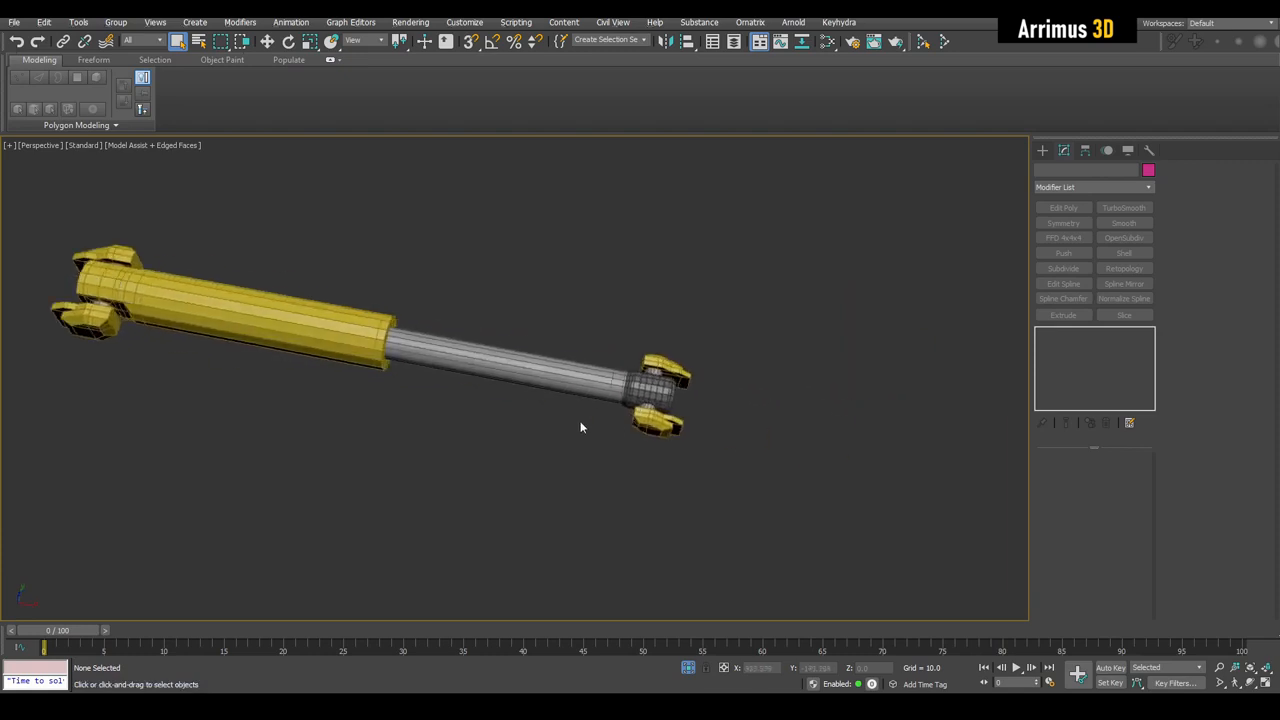
Step: Align only the pivot of the yellow mounting plates at the rod's head end to the pin's pivot point on X, Y and Z
scroll(580, 426, "up", 5)
left_click(862, 341)
key("z")
key("w")
scroll(660, 366, "down", 5)
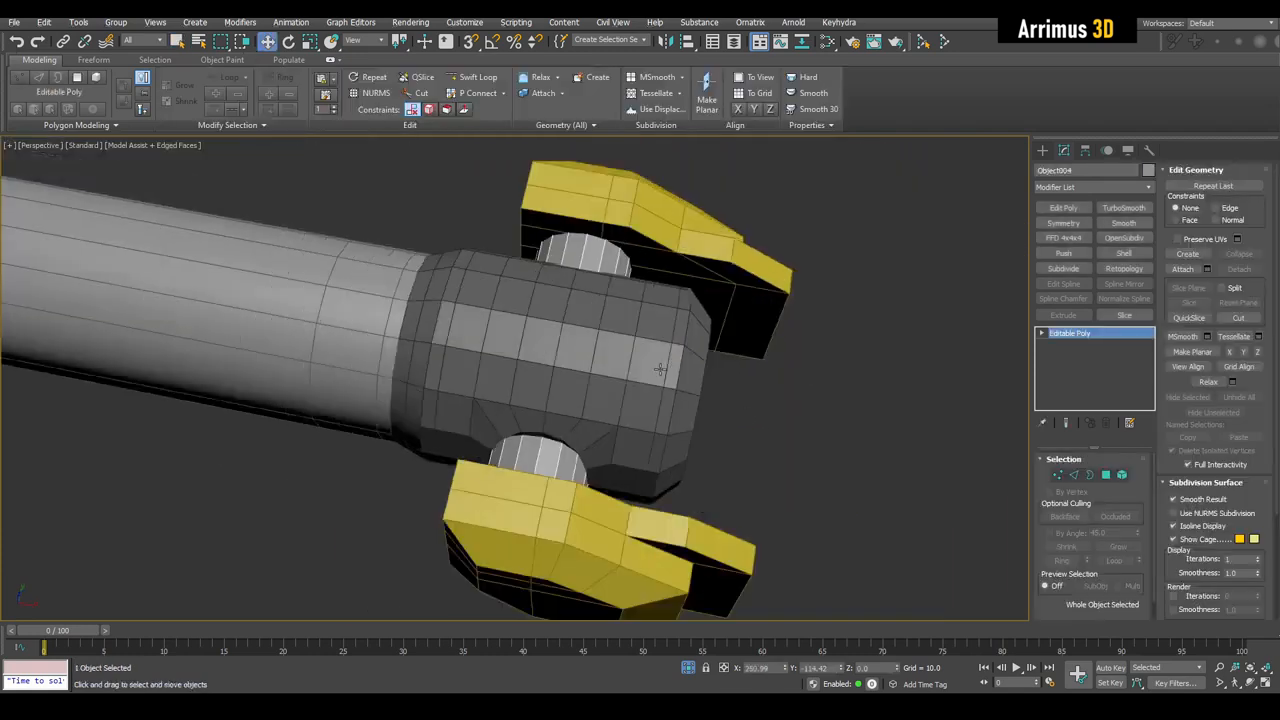
left_click(678, 344)
middle_click_drag(678, 344, 820, 266)
left_click(680, 334)
left_click(1084, 154)
scroll(1000, 223, "up", 4)
left_click(1084, 243)
scroll(600, 348, "down", 2)
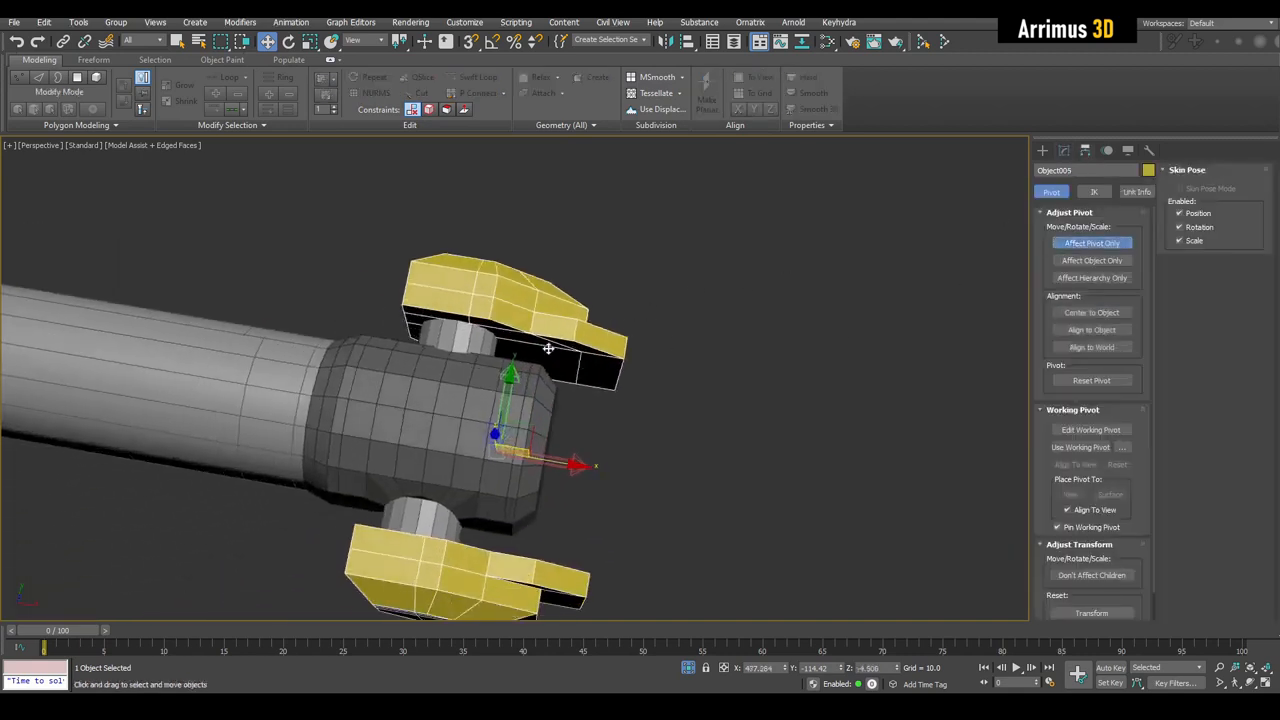
middle_click_drag(548, 349, 538, 357, "alt")
key("alt+a")
left_click(457, 354)
left_click(644, 459)
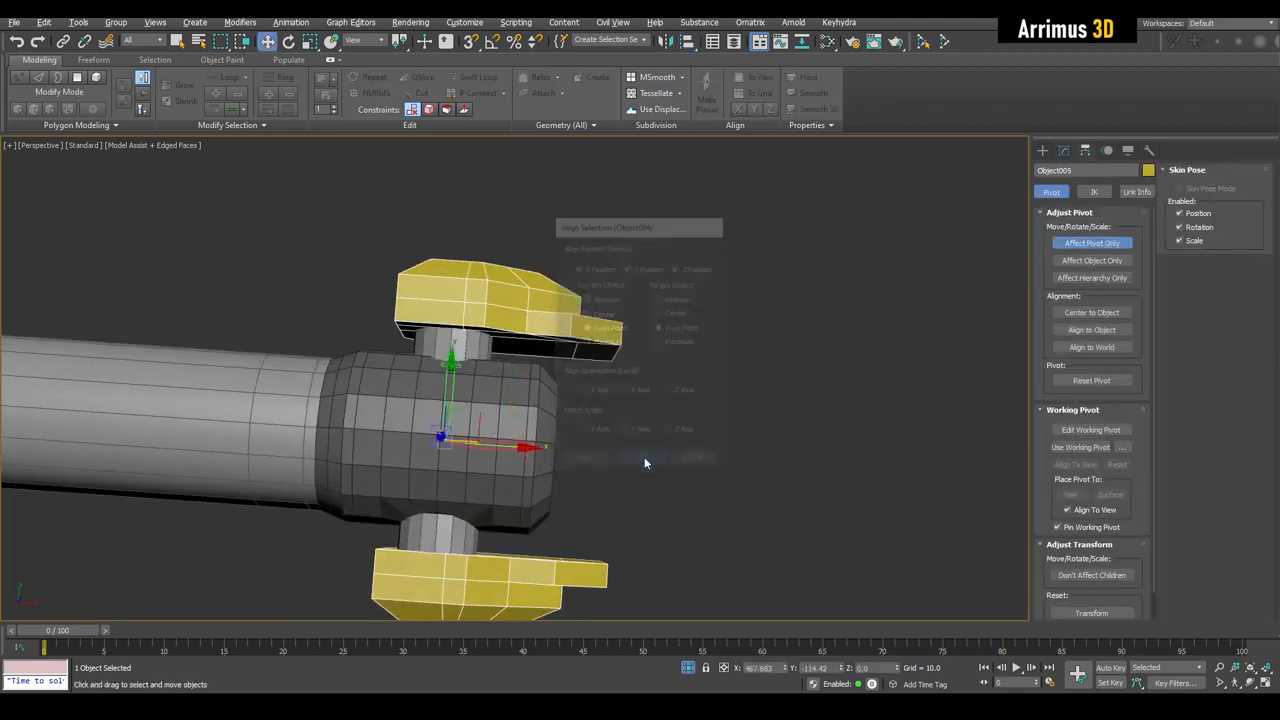
Step: Mirror the rod's head with a Symmetry modifier on the Y axis with Flip enabled, and collapse it
middle_click_drag(644, 458, 713, 437)
key("q")
left_click(625, 410)
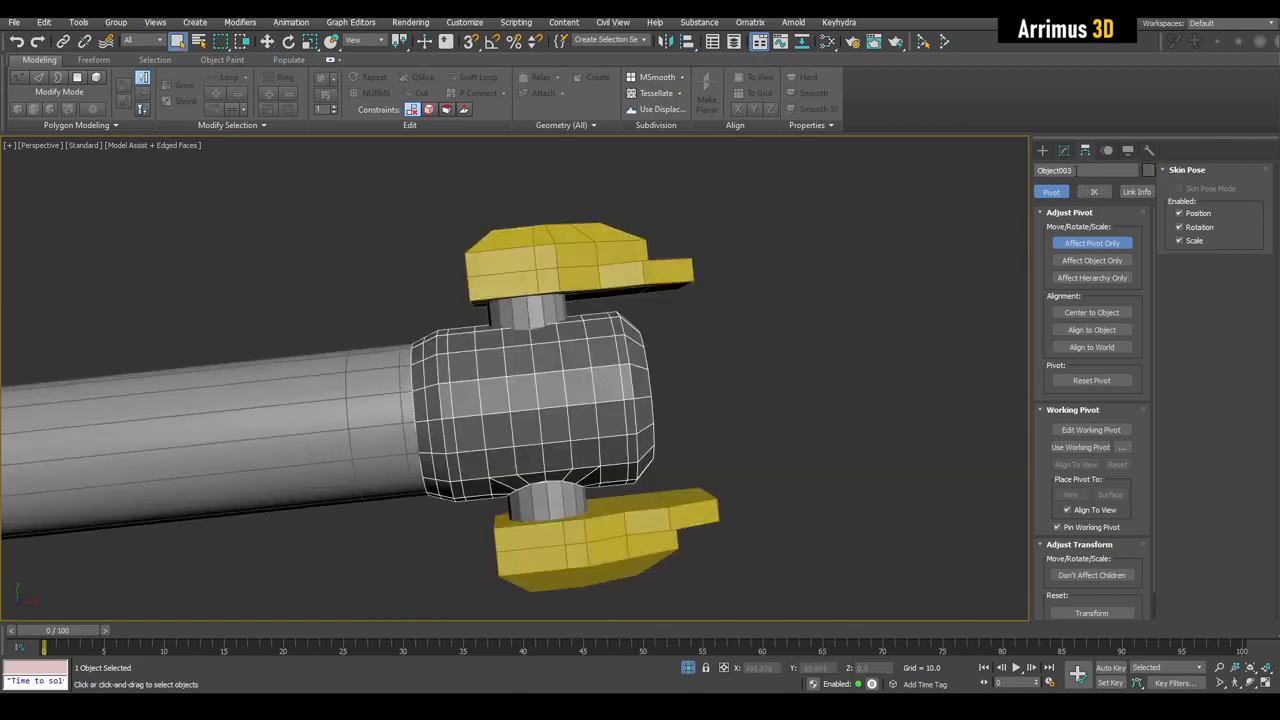
left_click(1064, 152)
middle_click_drag(1005, 205, 1059, 231, "alt")
left_click(1064, 223)
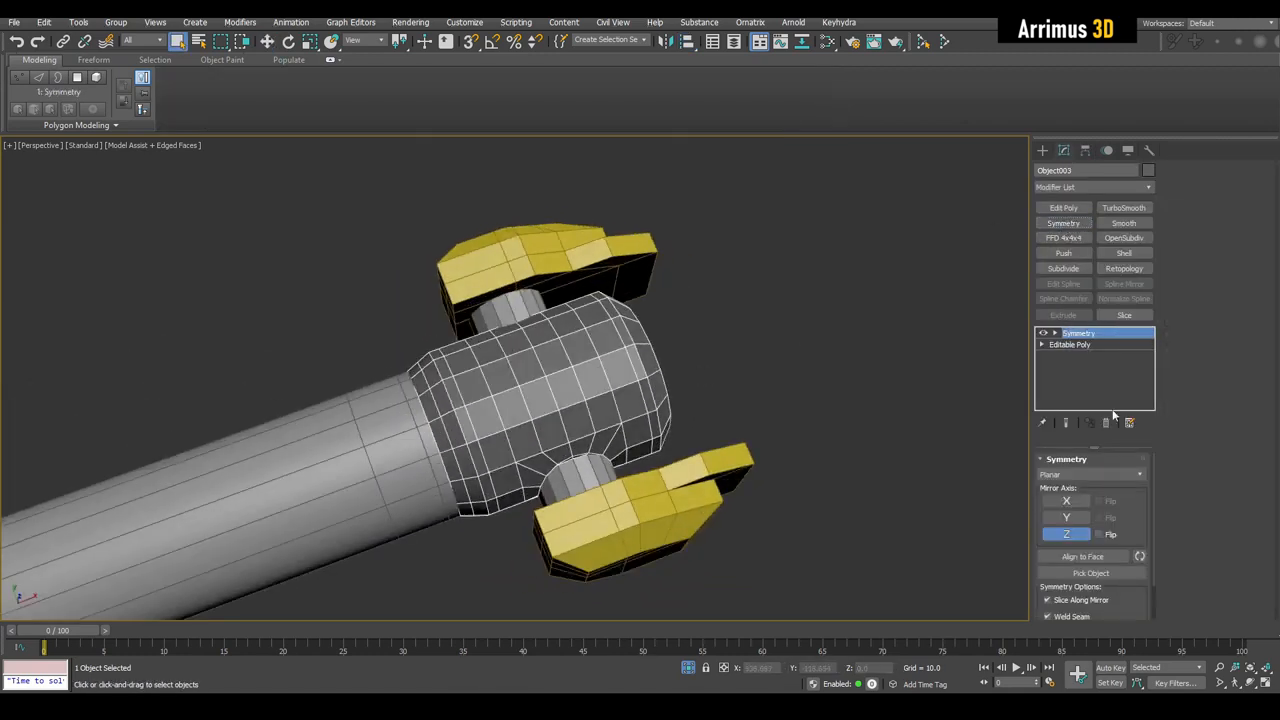
left_click(1068, 517)
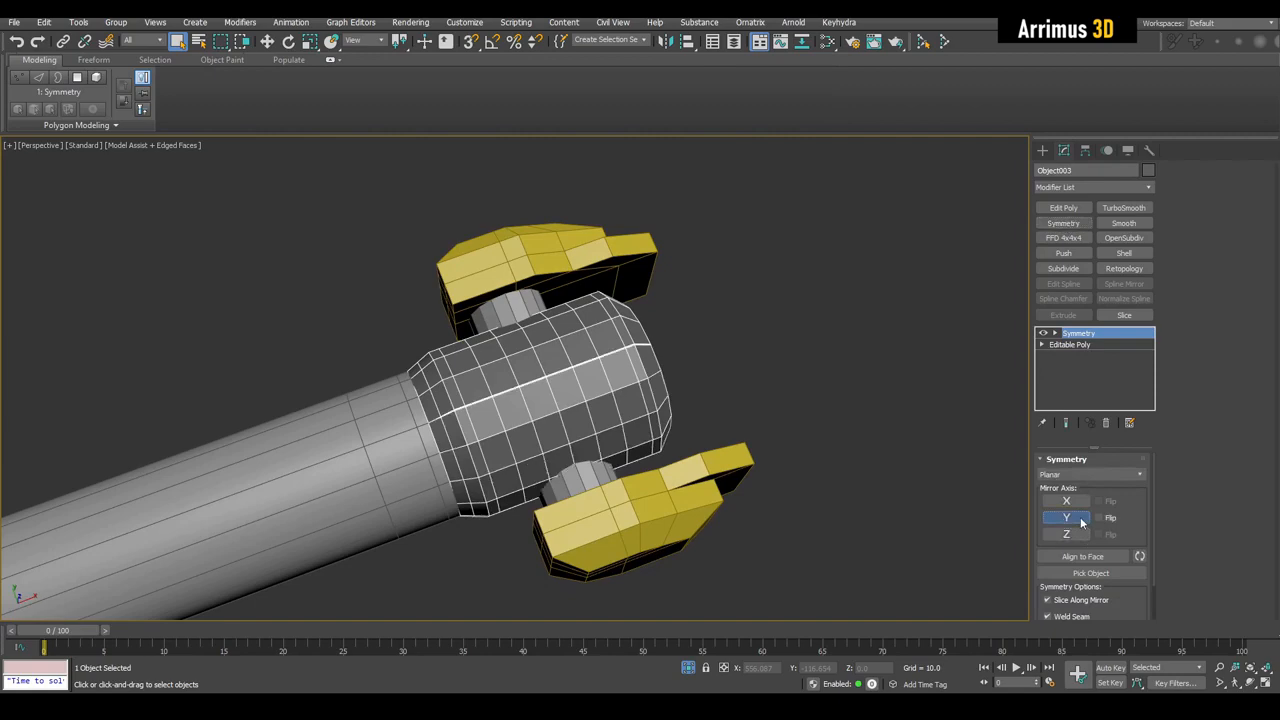
middle_click_drag(1000, 490, 1012, 363, "alt")
left_click(1098, 517)
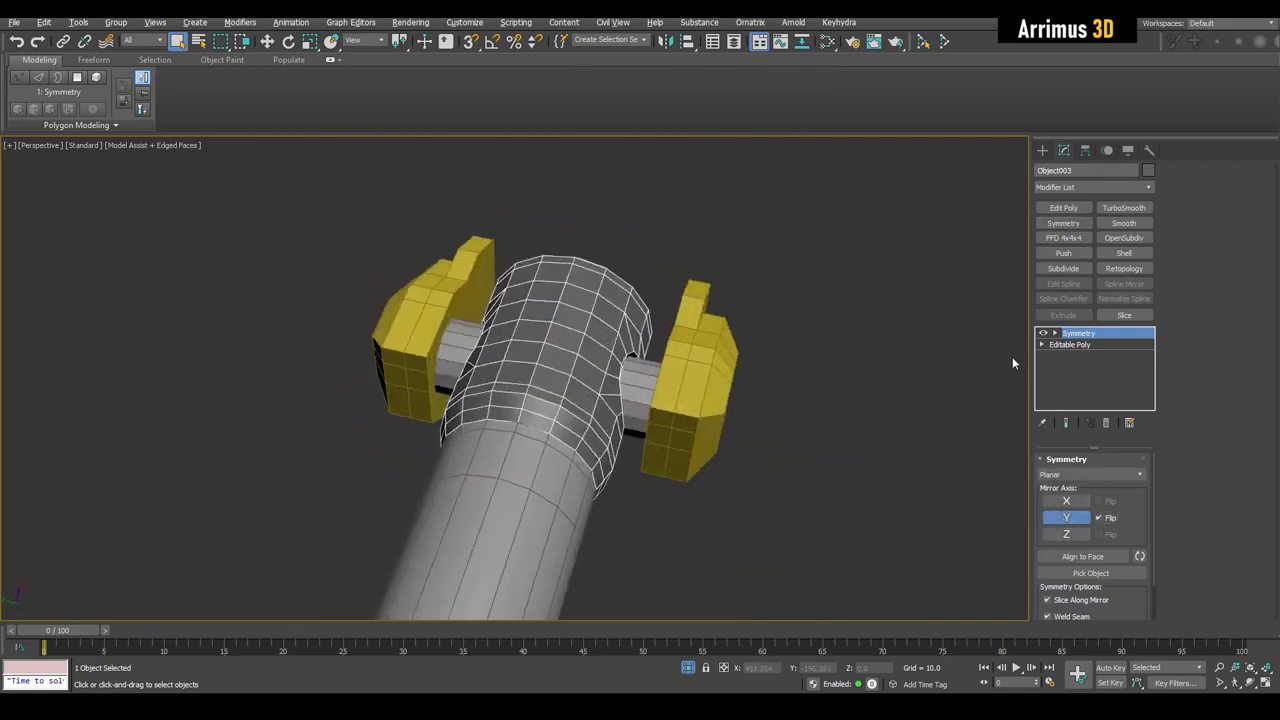
right_click(1073, 341)
left_click(1108, 462)
left_click(888, 386)
middle_click_drag(888, 386, 706, 384, "alt")
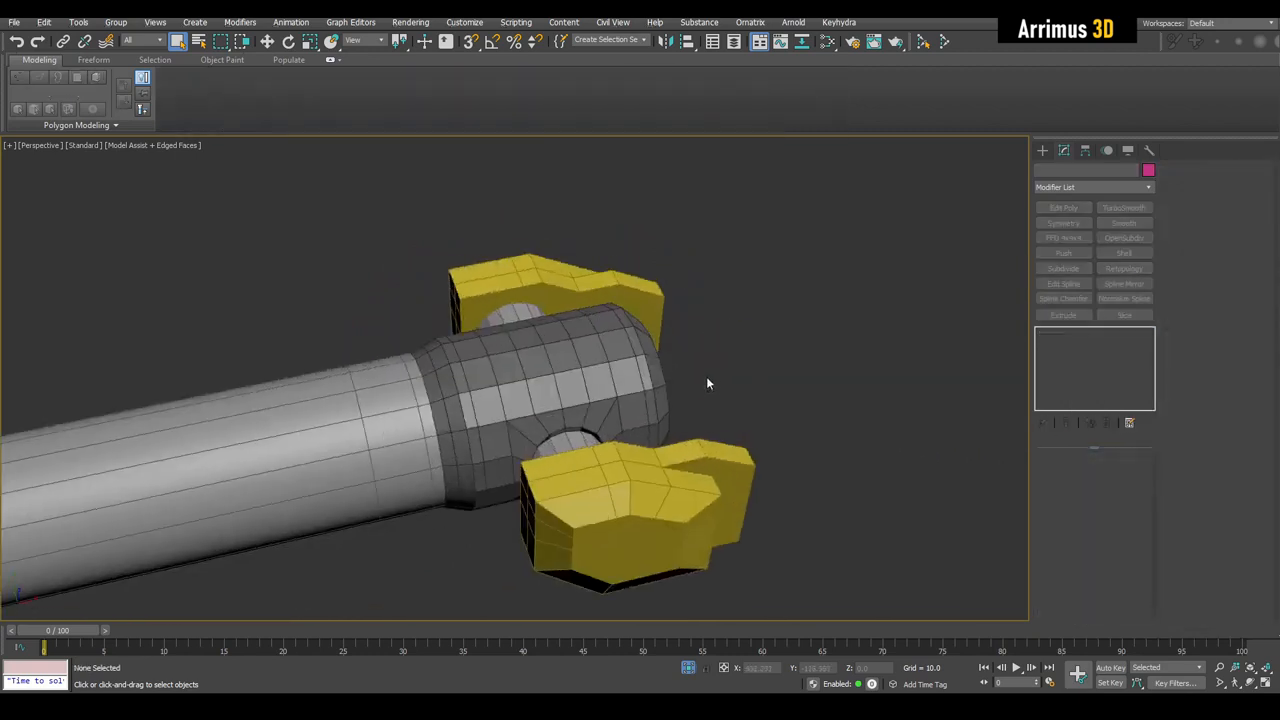
Step: Select all parts of the piston and apply a CreaseSet modifier to them together
scroll(707, 383, "down", 4)
middle_click_drag(440, 332, 691, 383)
left_click(776, 368)
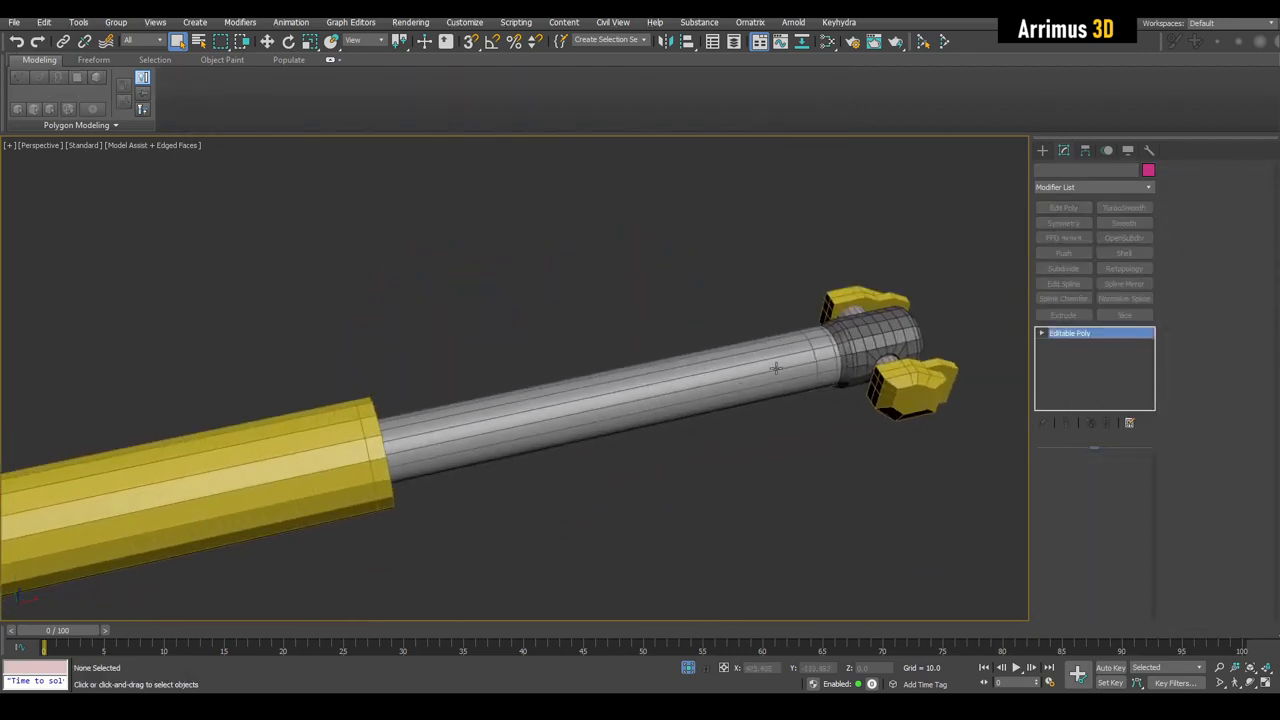
scroll(776, 368, "down", 4)
middle_click_drag(770, 387, 605, 335, "alt")
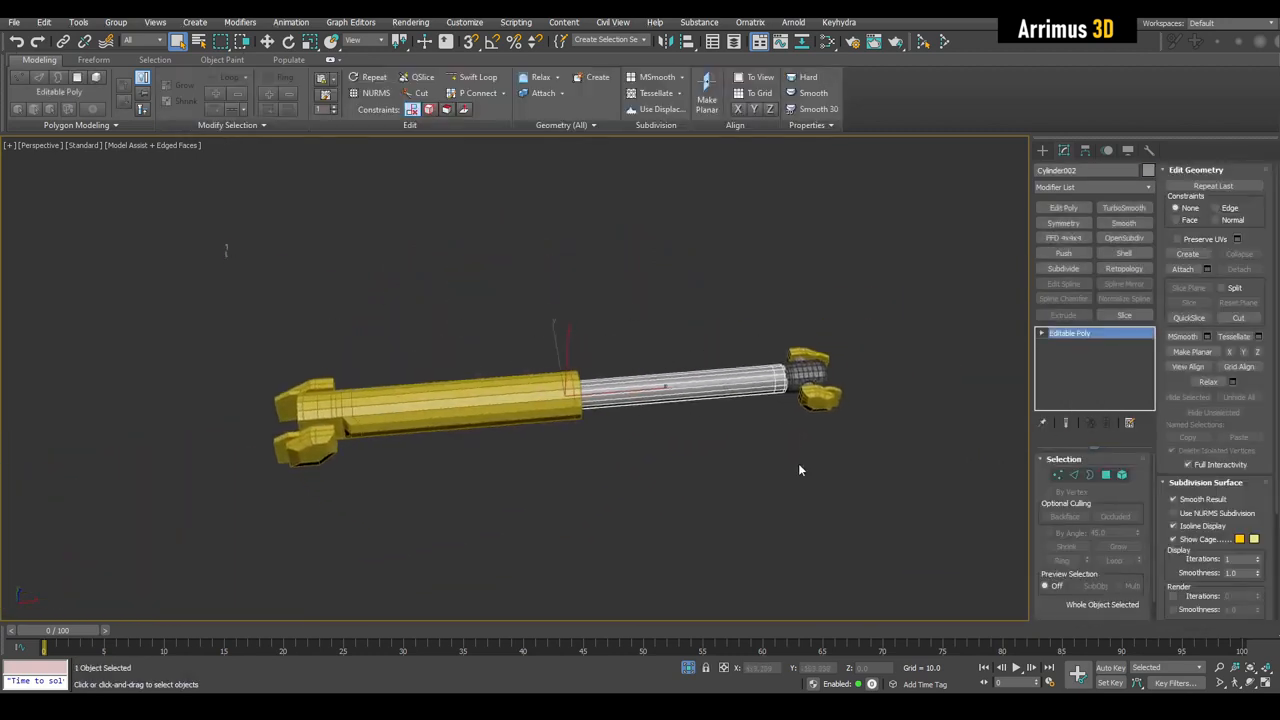
key("ctrl+a")
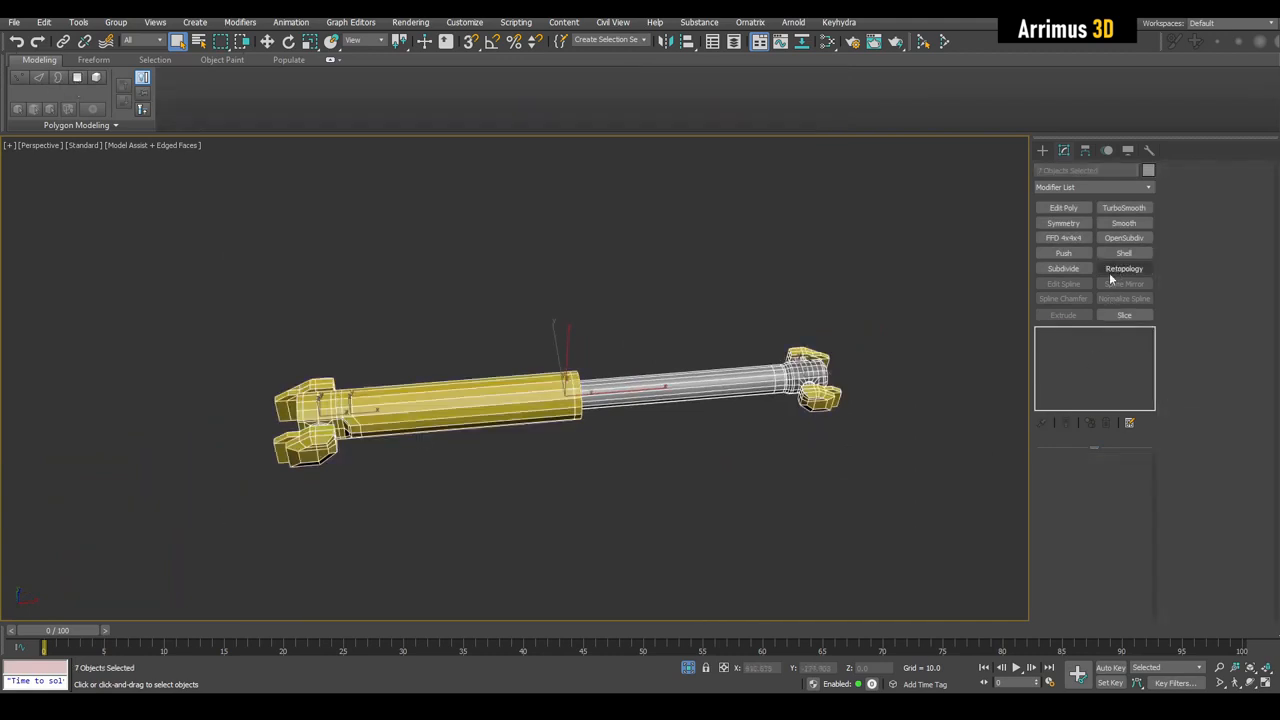
left_click(1147, 187)
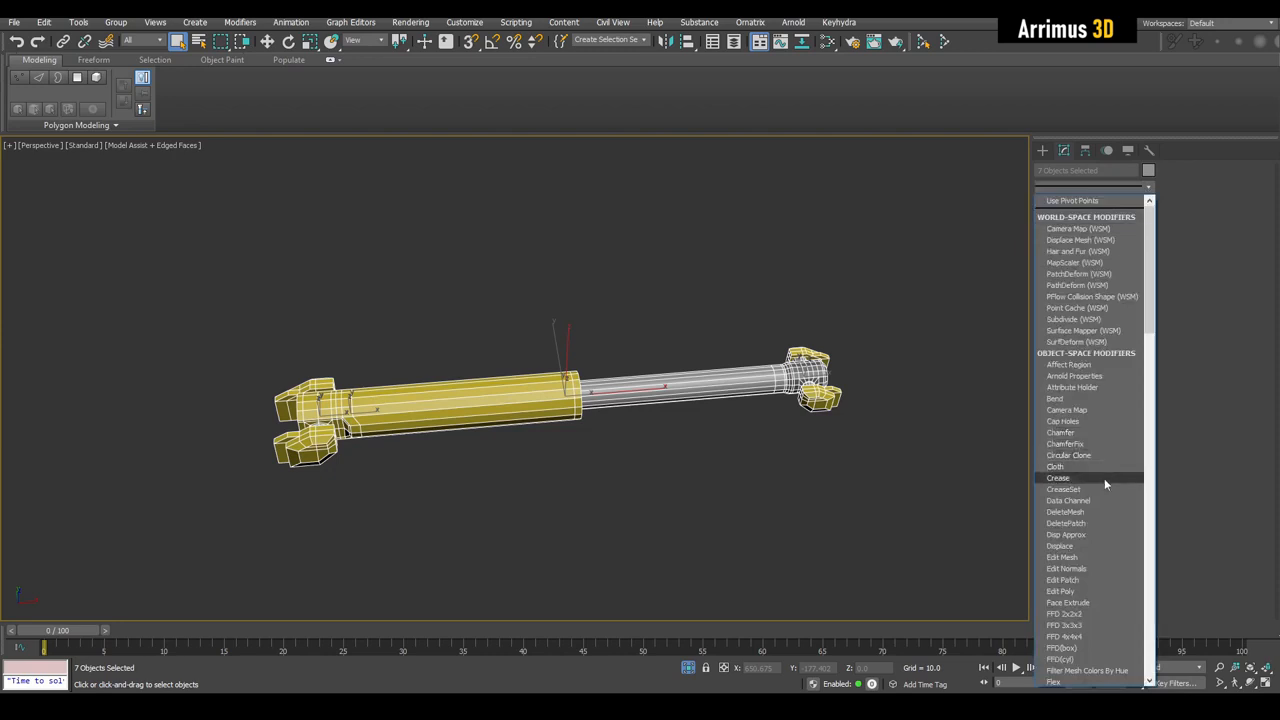
left_click(1089, 491)
Step: Select the parts' sharp edges by a face angle of 90 with a tolerance of 45 at edge level
scroll(813, 435, "up", 5)
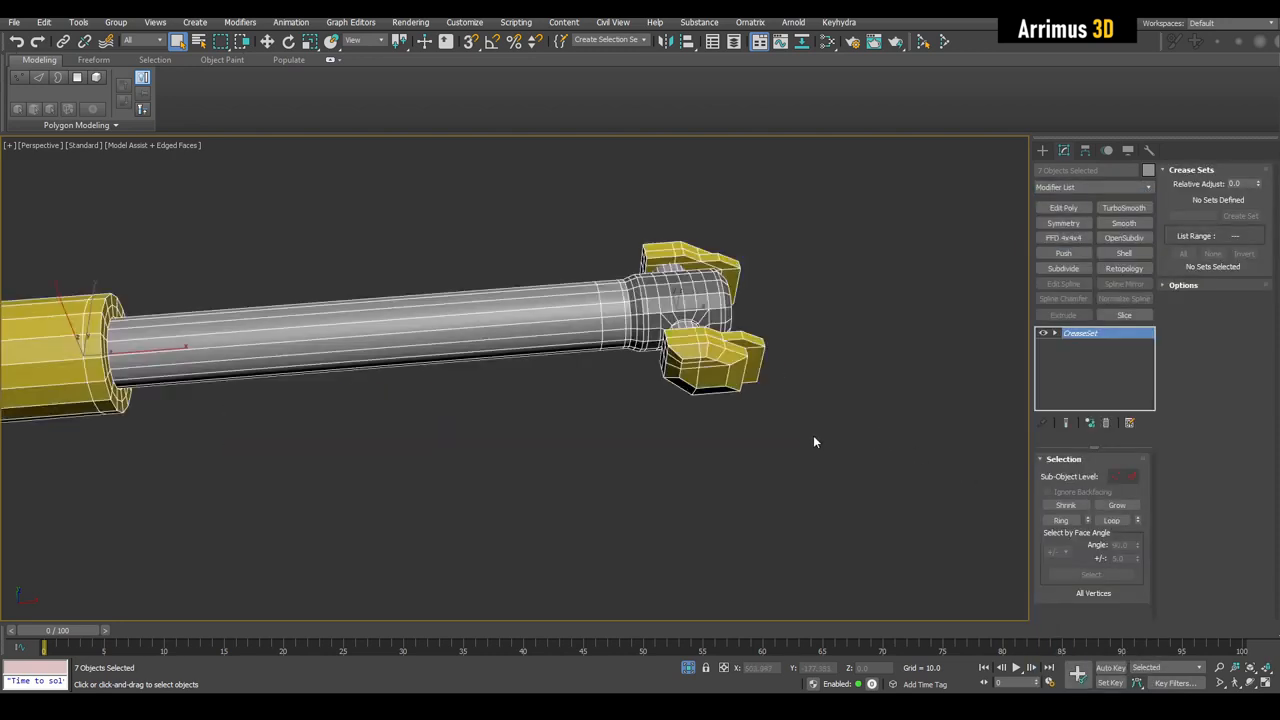
left_click(1082, 355)
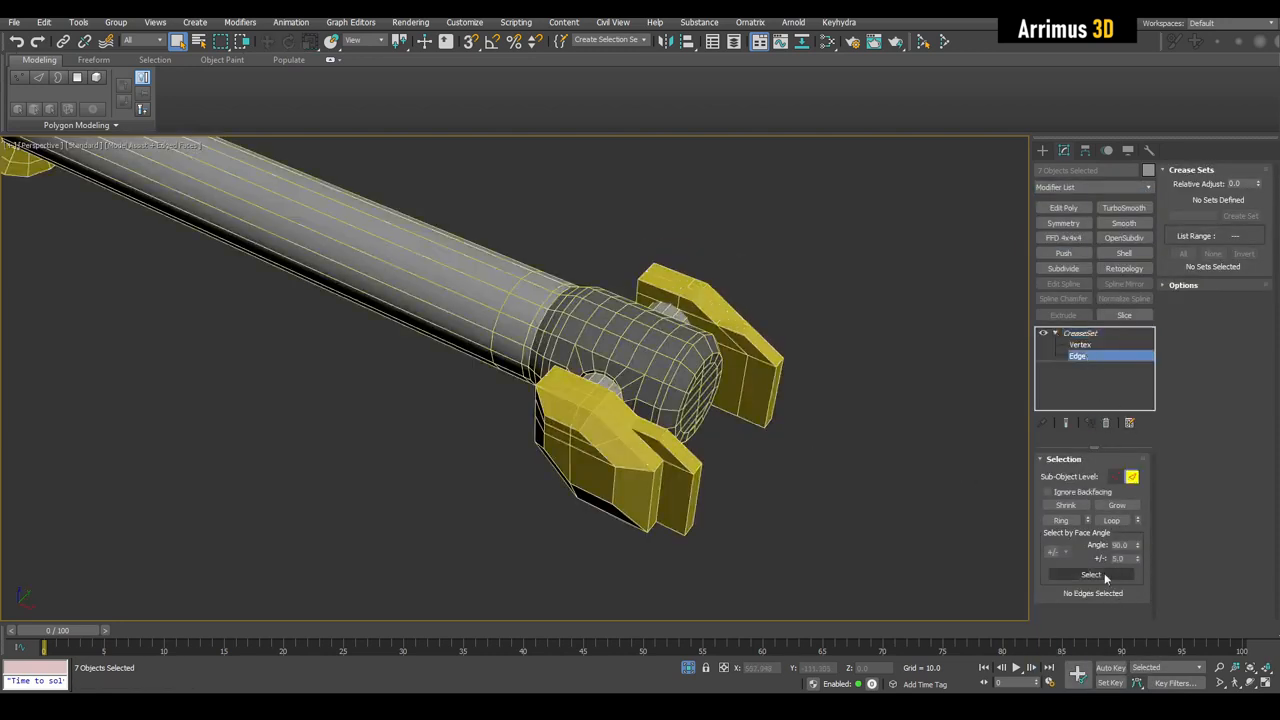
left_click(1105, 576)
middle_click_drag(693, 419, 701, 423)
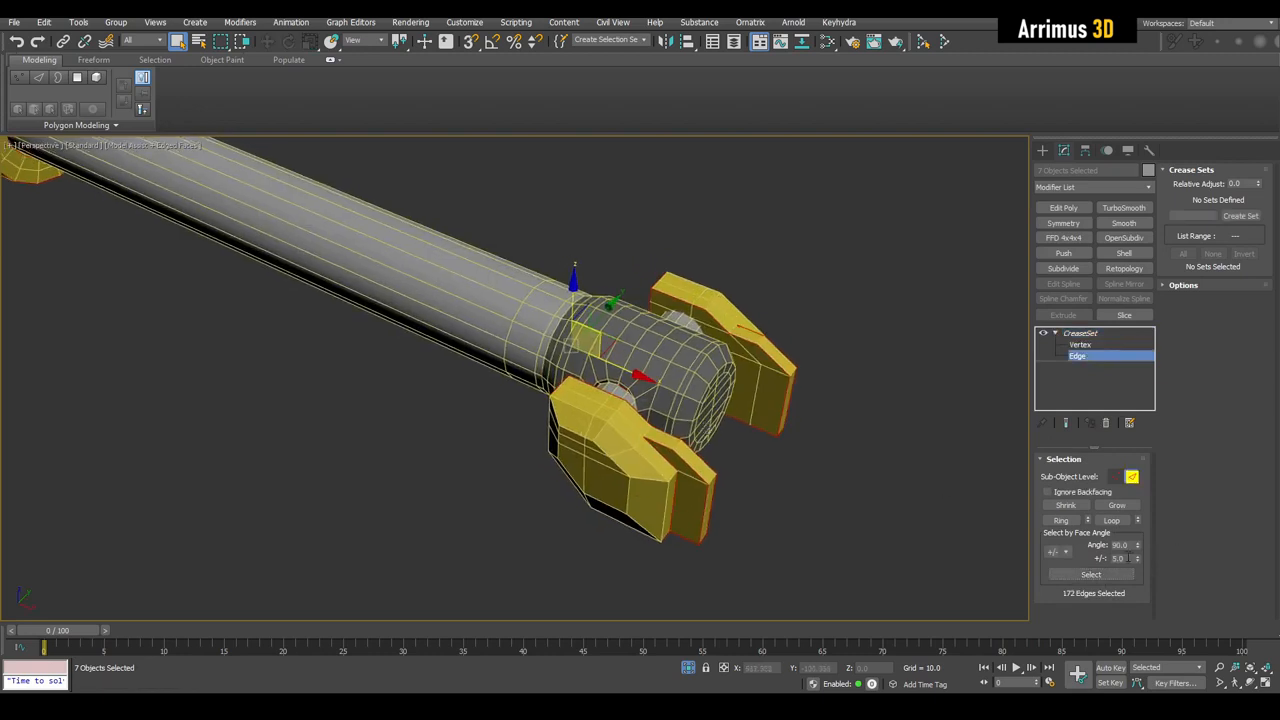
left_click(1090, 574)
scroll(655, 398, "up", 3)
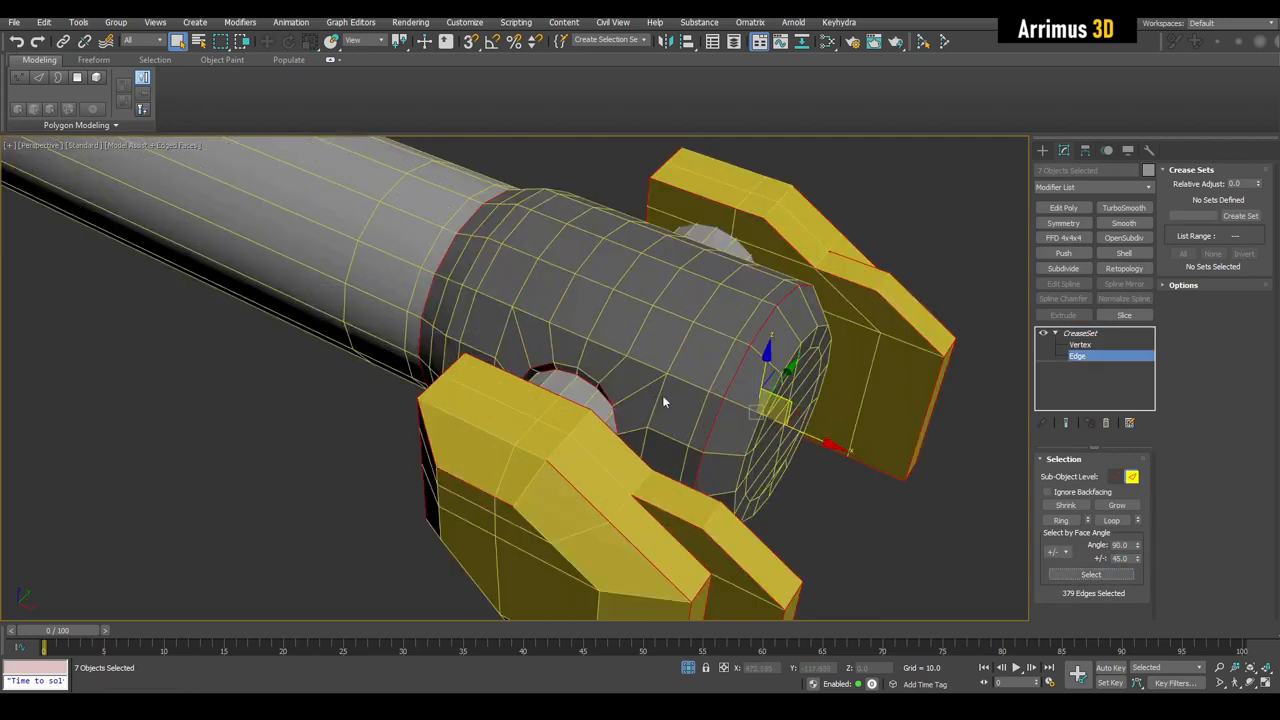
Step: Add the rim edge loop around the end cap of the rod's head to the edge selection
scroll(663, 402, "up", 5)
key("alt+x")
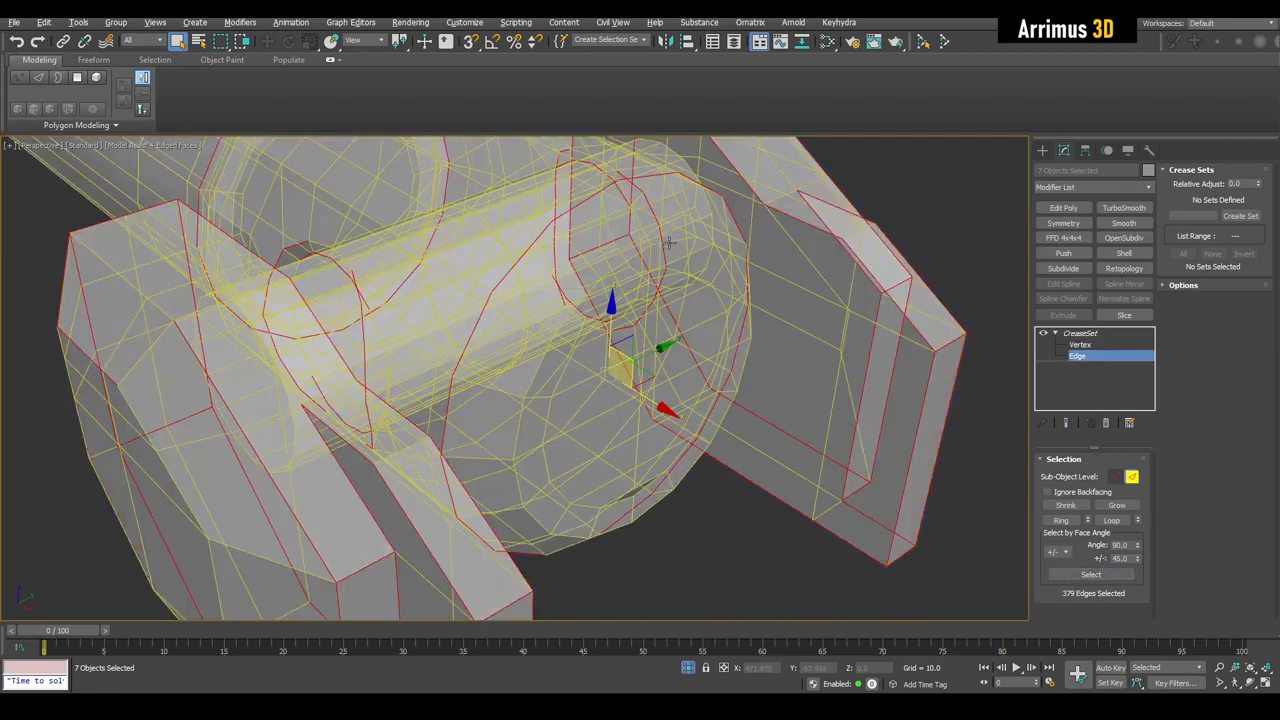
double_click(672, 243, "ctrl")
key("alt+x")
middle_click_drag(624, 278, 661, 315)
scroll(626, 297, "down", 3)
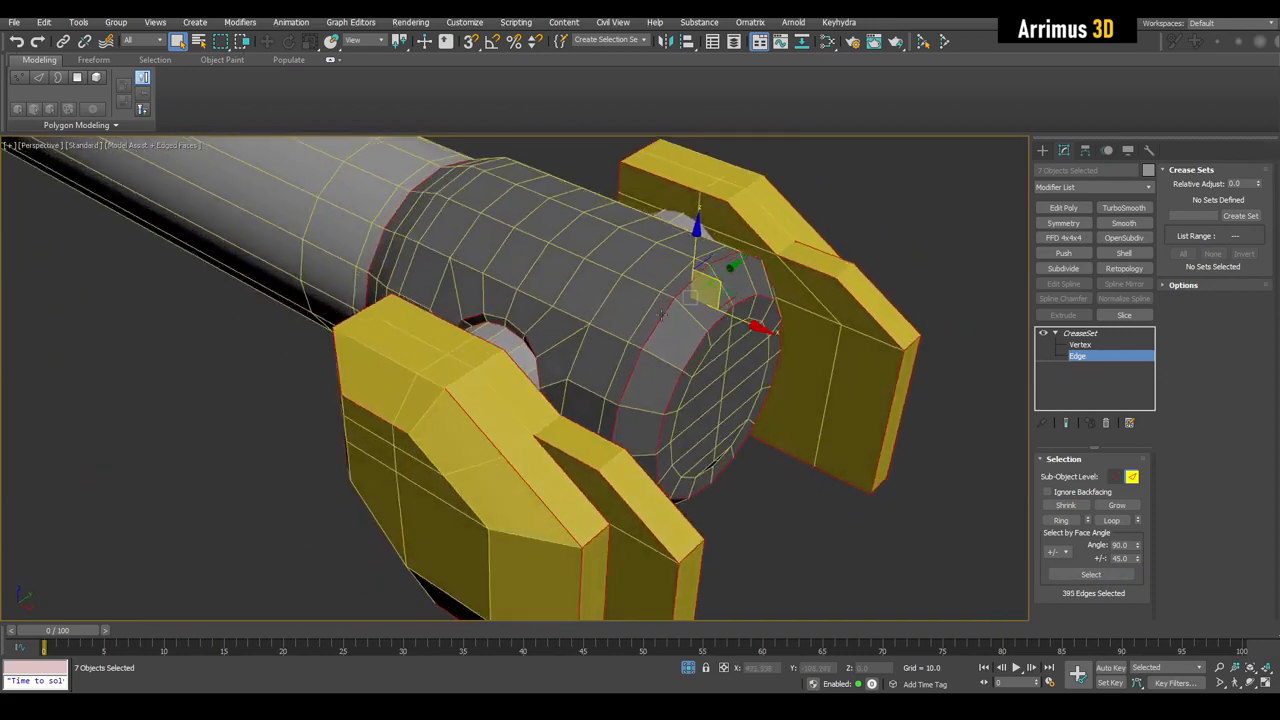
scroll(662, 316, "down", 3)
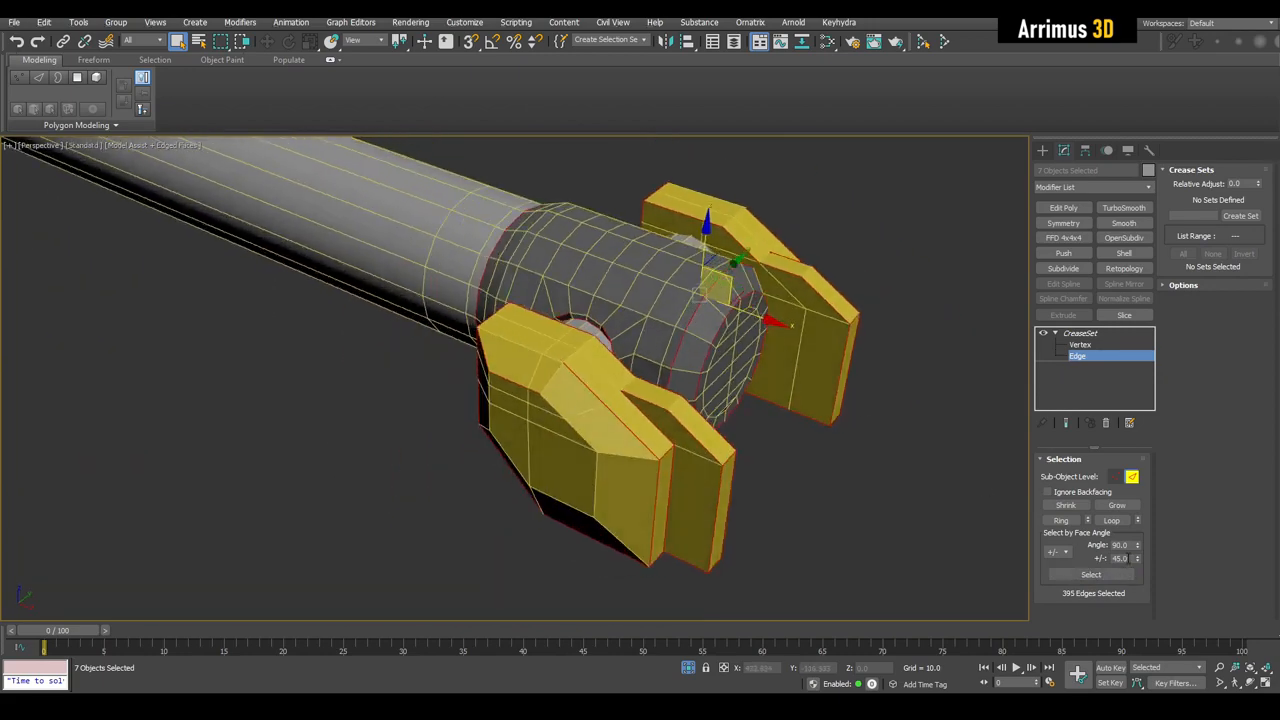
Step: Reselect the edges by face angle with a tolerance of 65 and create a crease set from them with a value of 0.18
left_click(1118, 575)
middle_click_drag(820, 480, 857, 508, "alt")
scroll(857, 508, "down", 2)
left_click(1240, 216)
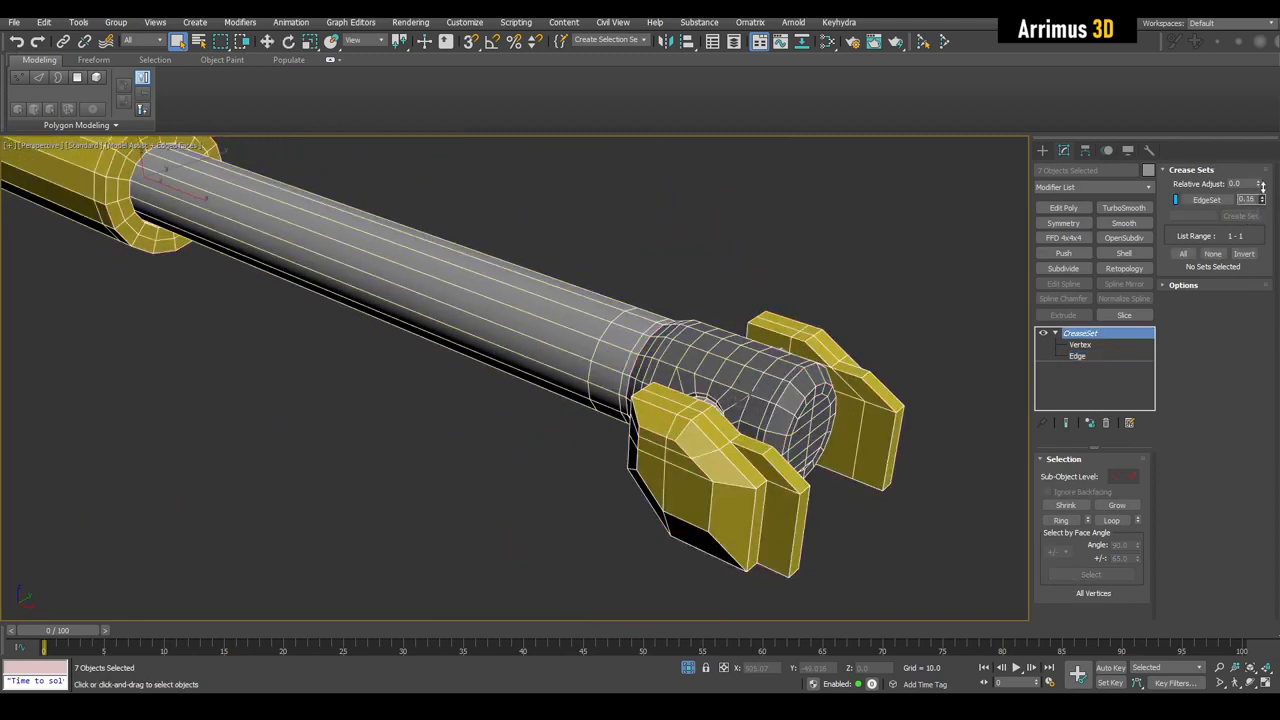
Step: Apply an OpenSubdiv modifier to all piston parts with 3 iterations
left_click(1124, 238)
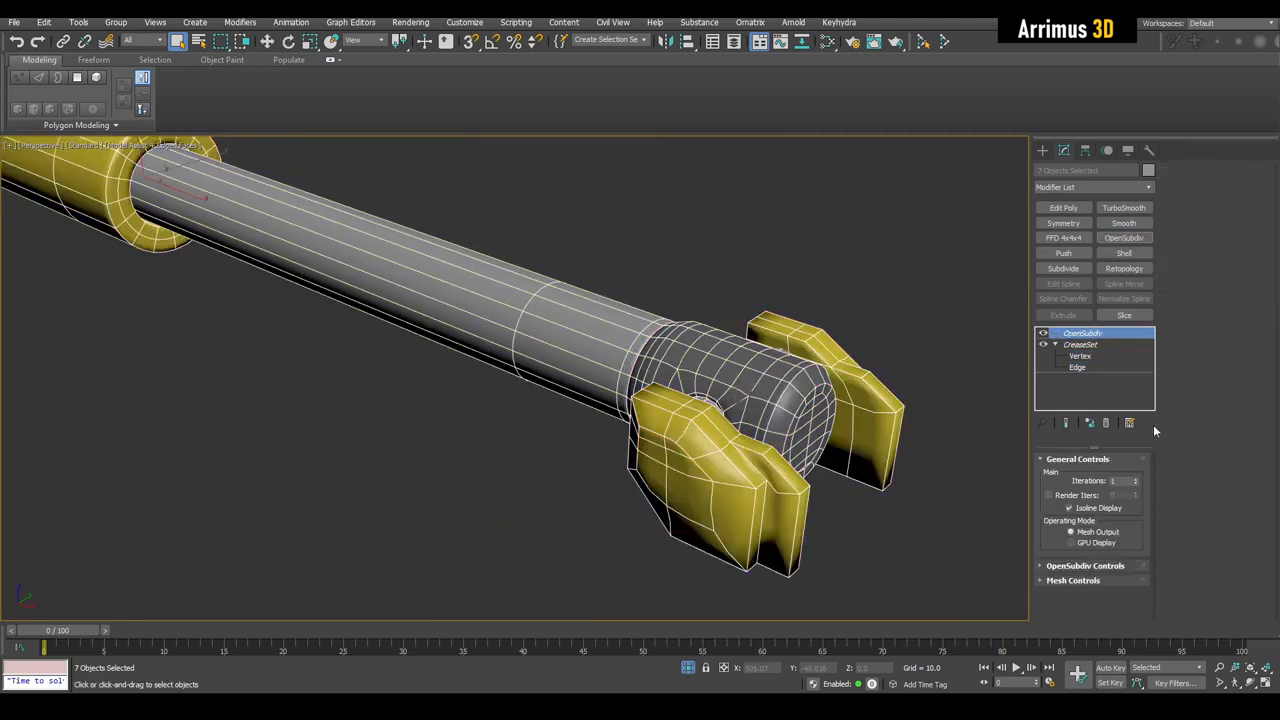
left_click(1136, 479)
left_click(1136, 479)
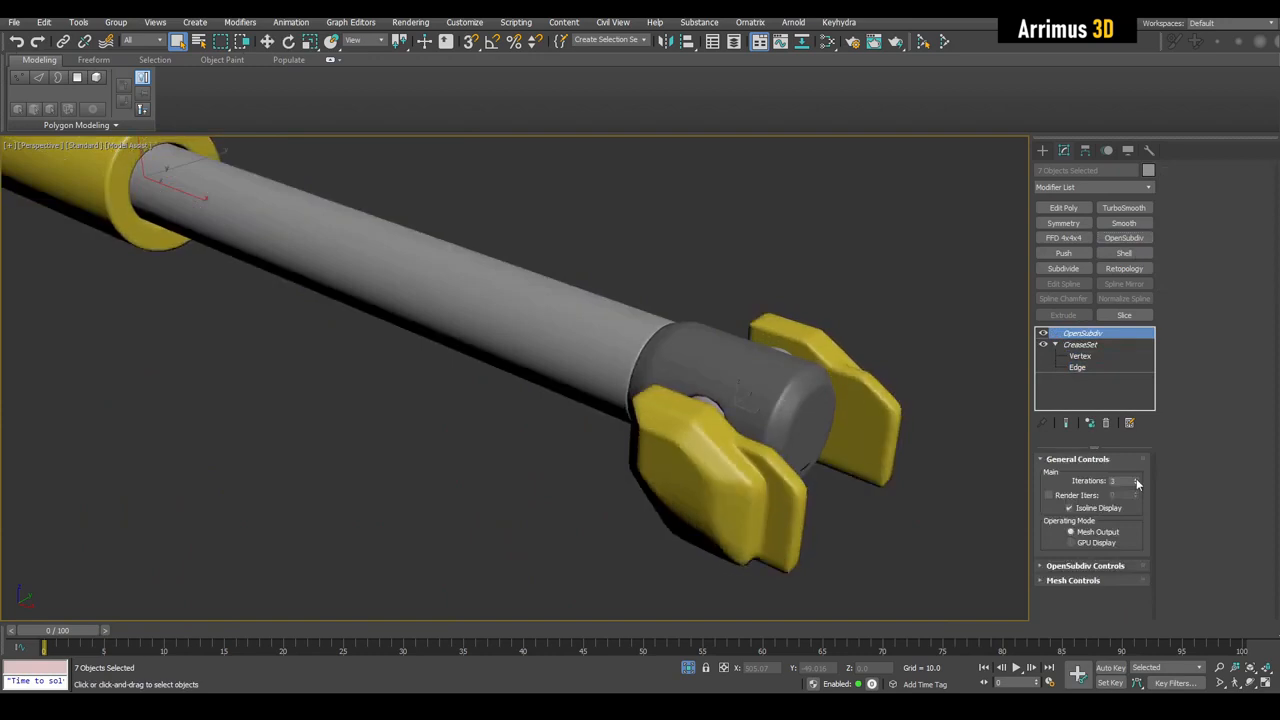
left_click(933, 488)
Step: Add the uncreased short corner edge on the underside of the yellow plate to the selection in its CreaseSet modifier
middle_click_drag(933, 488, 727, 418, "alt")
left_click(727, 418)
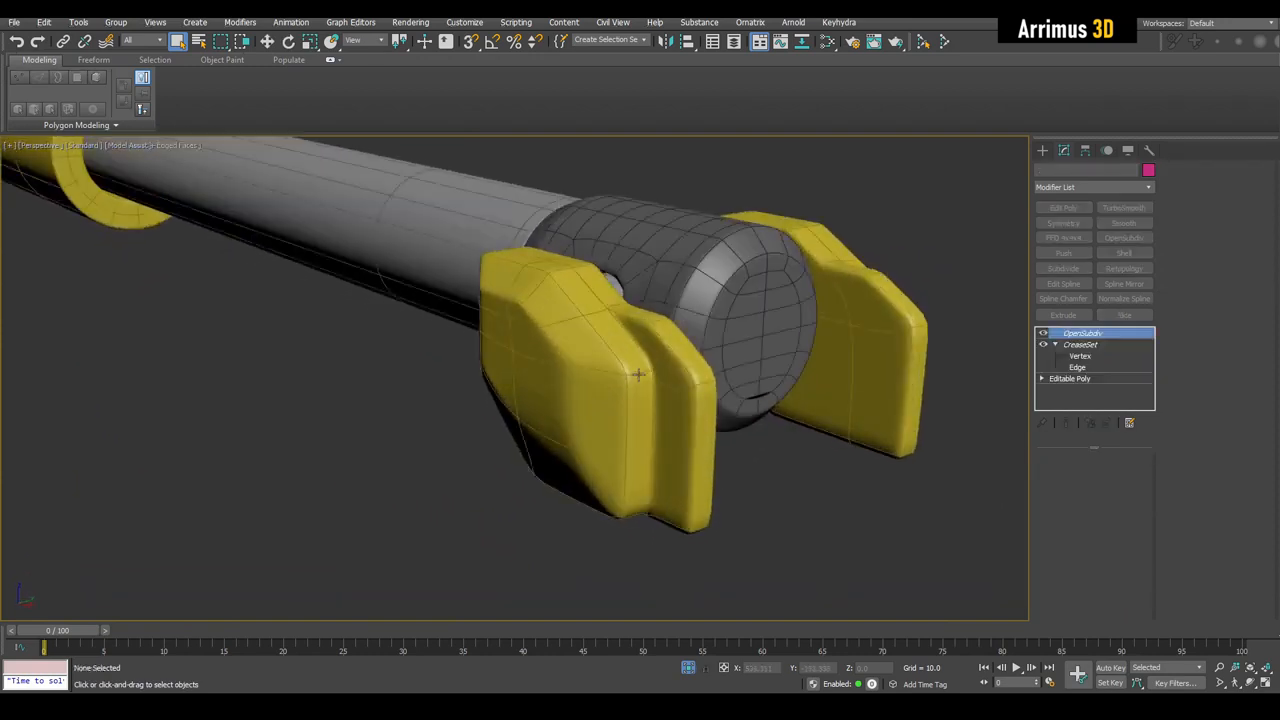
left_click(1080, 344)
left_click(1077, 367)
mouse_move(618, 419)
middle_mouse_down("alt")
mouse_move(570, 418)
mouse_move(624, 424)
middle_mouse_up("alt")
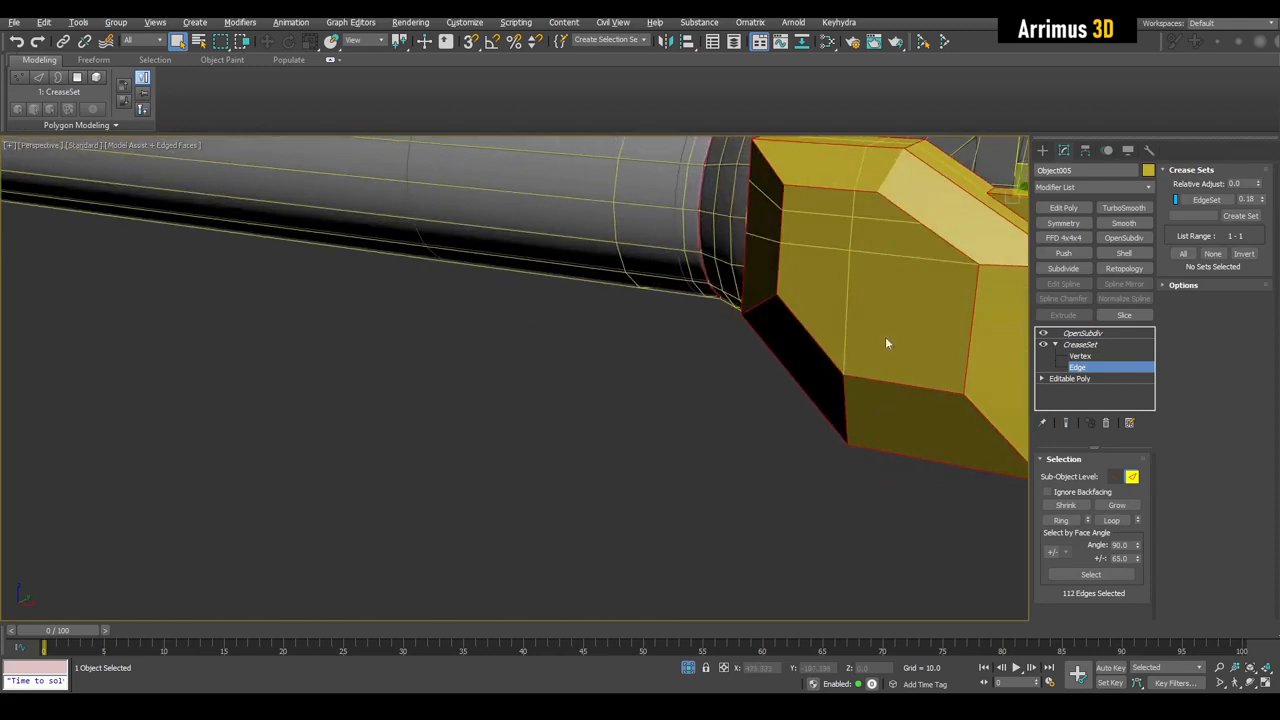
middle_click_drag(885, 343, 737, 400, "alt")
scroll(512, 375, "up", 4)
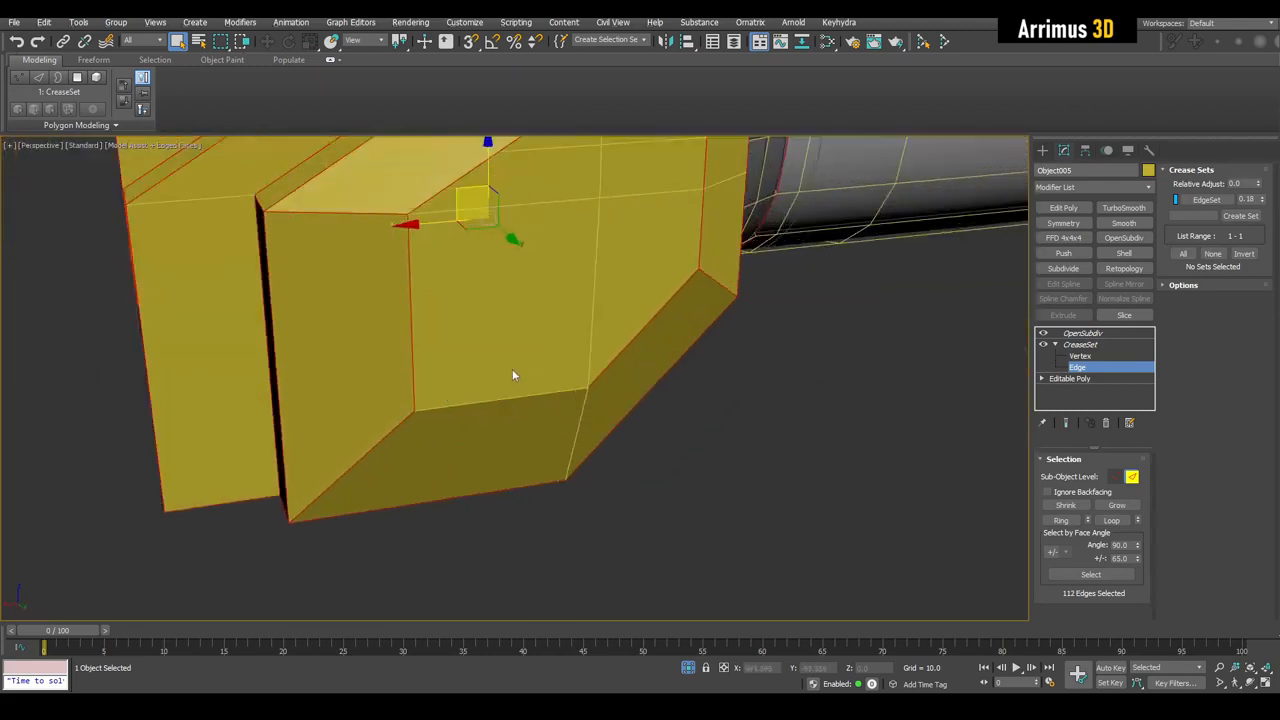
key("alt+x")
key("alt+x")
key("alt+x")
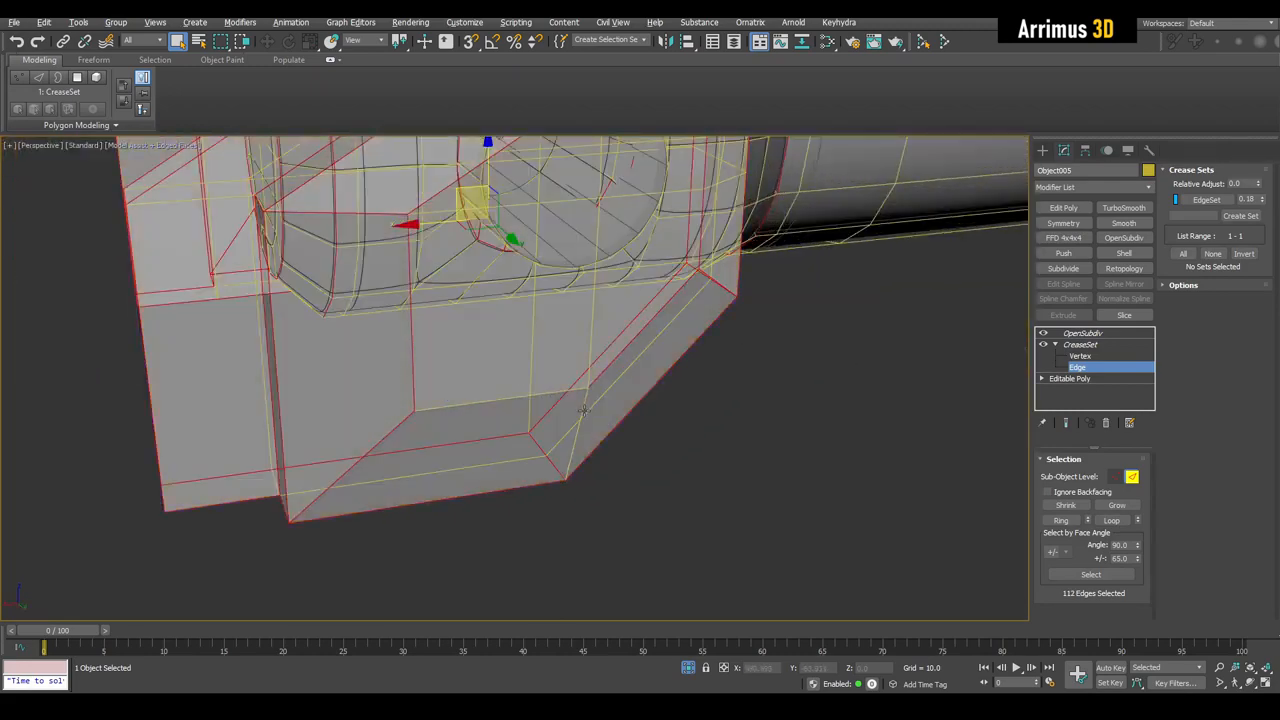
left_click(584, 409, "ctrl")
key("alt+x")
Step: Add the adjoining lower edge of the plate's outer face to the selection and include the selected edges in the EdgeSet crease set
middle_click_drag(584, 409, 617, 403)
key("alt+x")
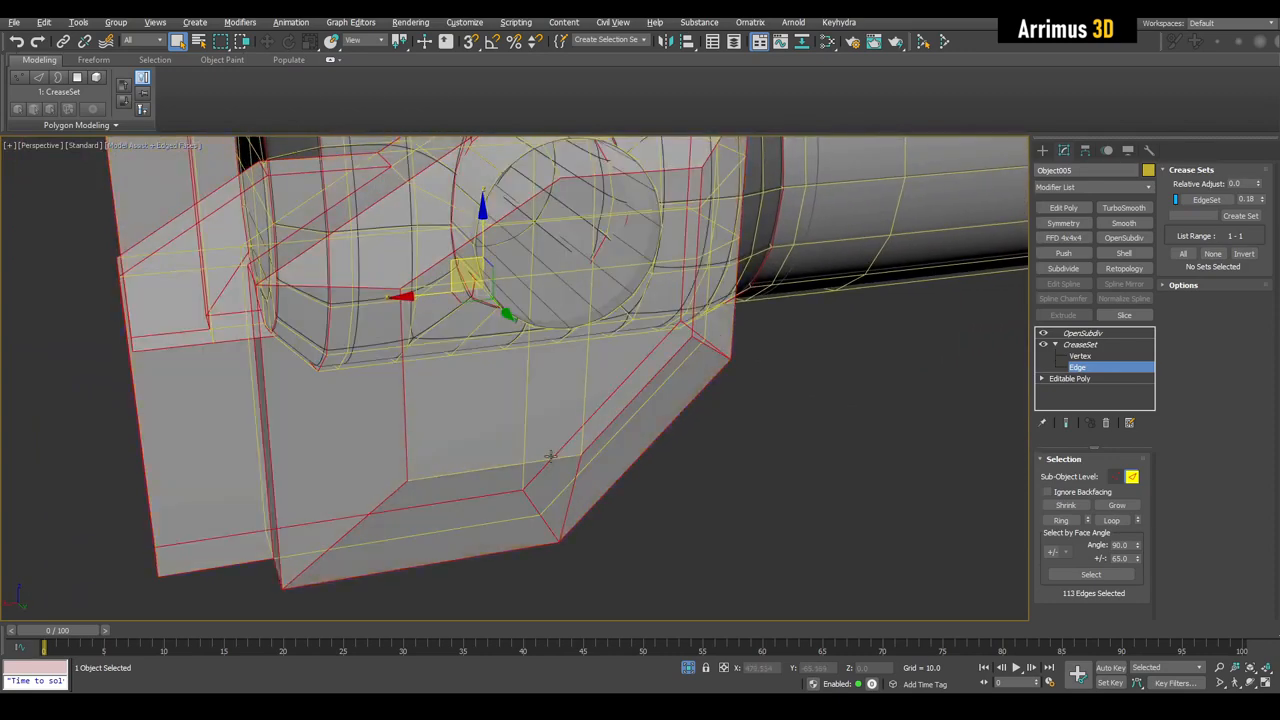
left_click(516, 464, "ctrl")
key("alt+x")
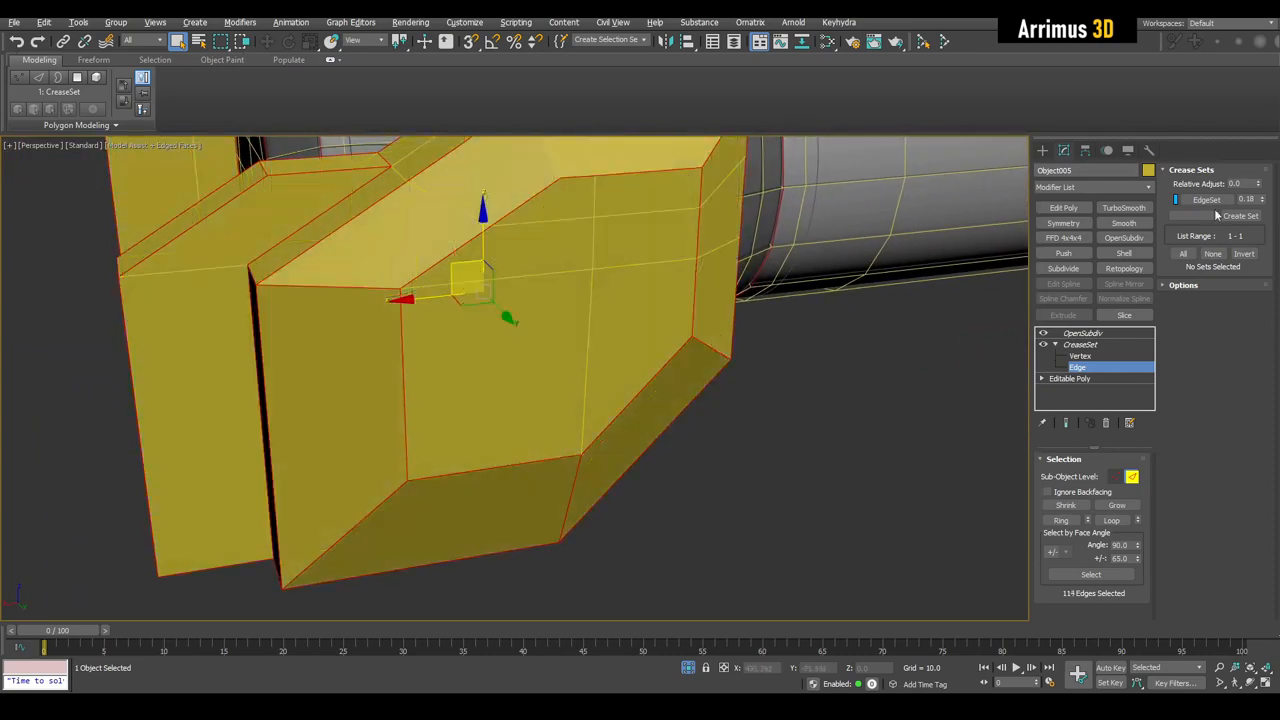
right_click(1206, 199)
left_click(1190, 246)
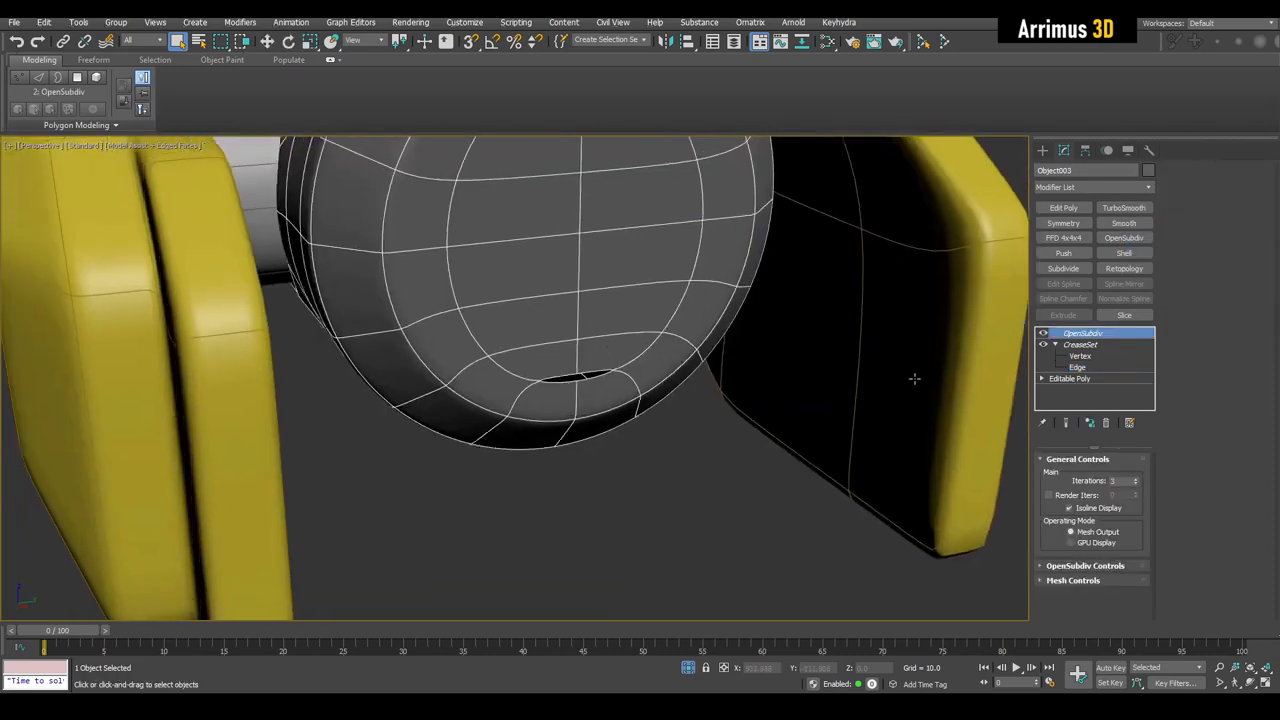
Step: Insert an Edit Poly modifier beneath the head's CreaseSet and target weld the vertices to close the gap in its end cap
left_click(1082, 378)
left_click(1063, 207)
key("1")
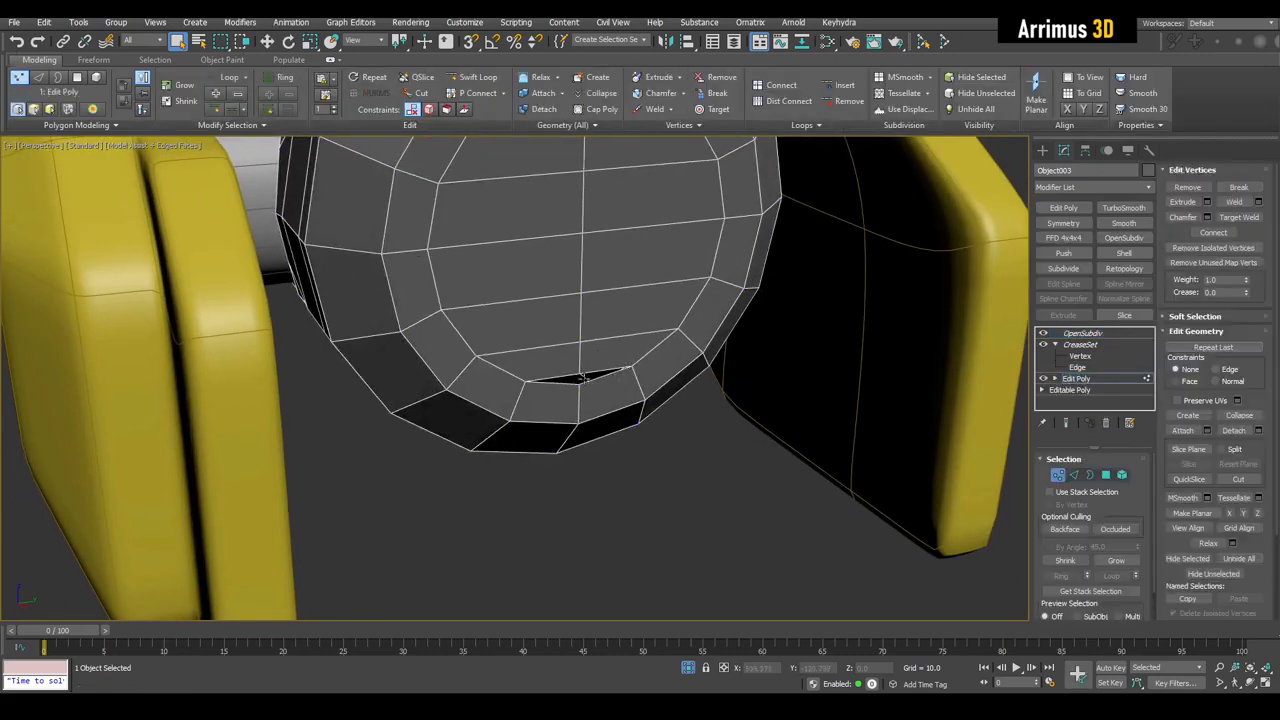
key("ctrl+shift+w")
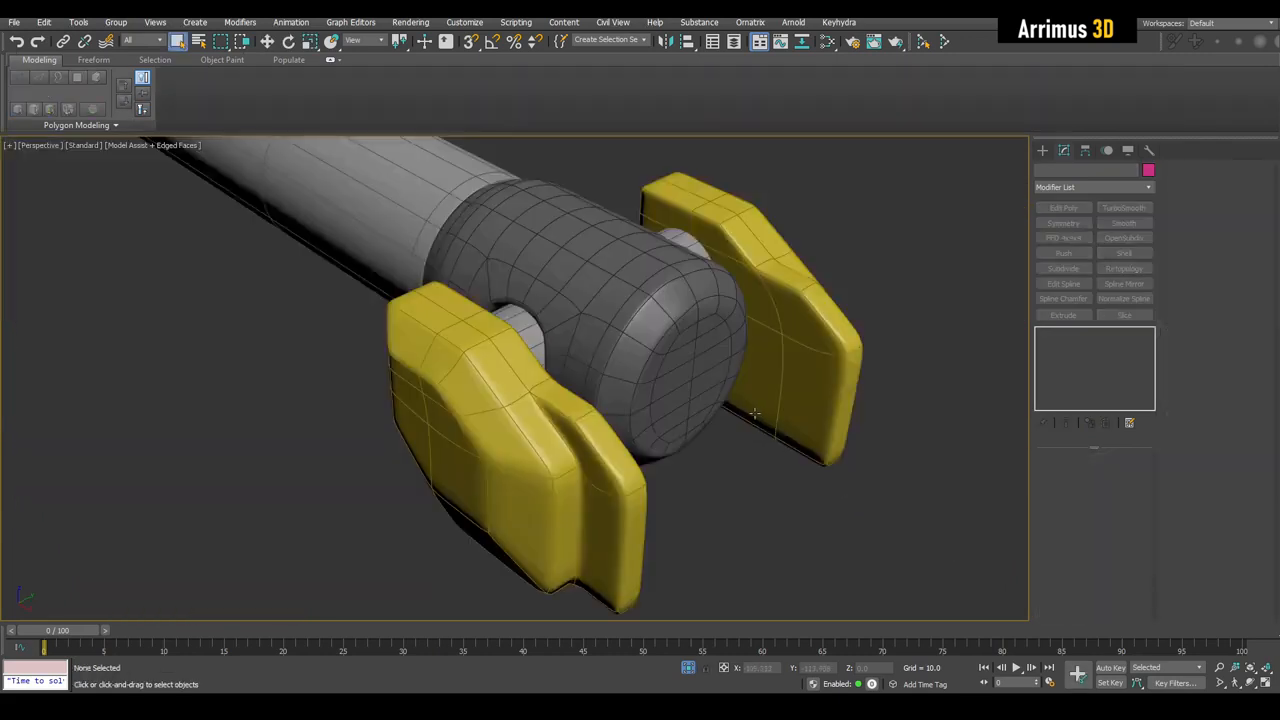
left_click(804, 339)
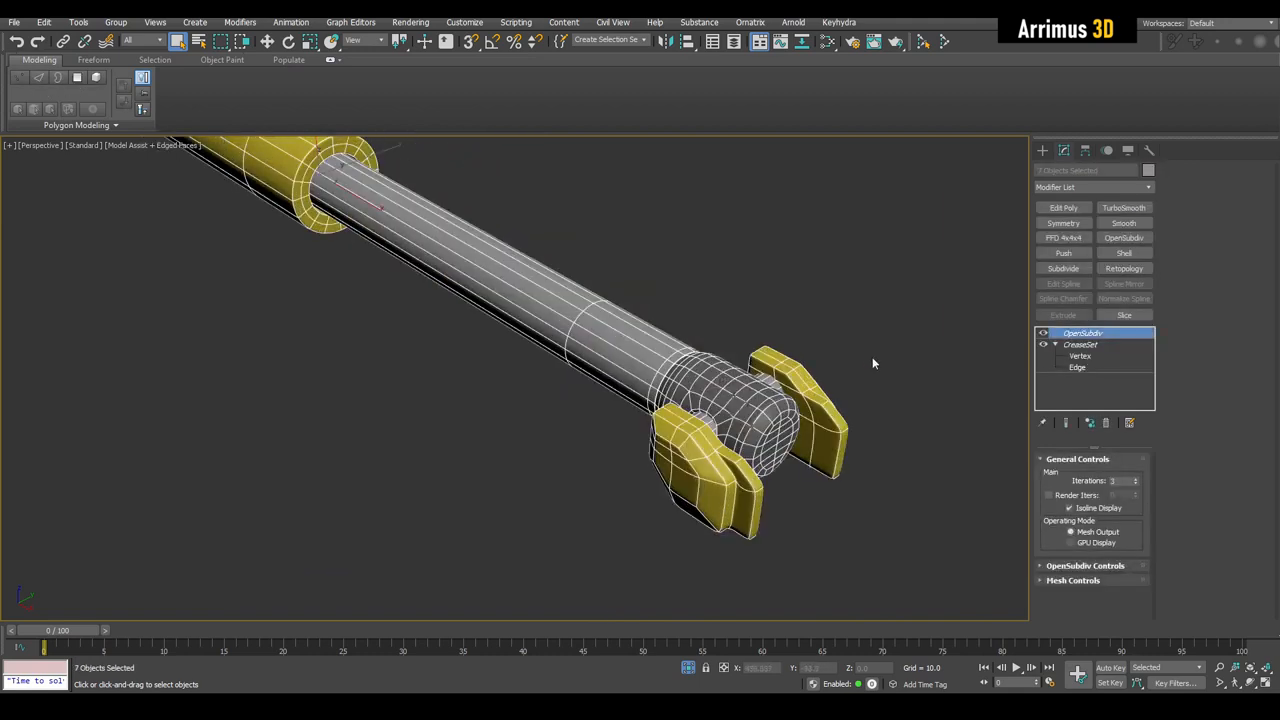
left_click(872, 357)
key("ctrl+z")
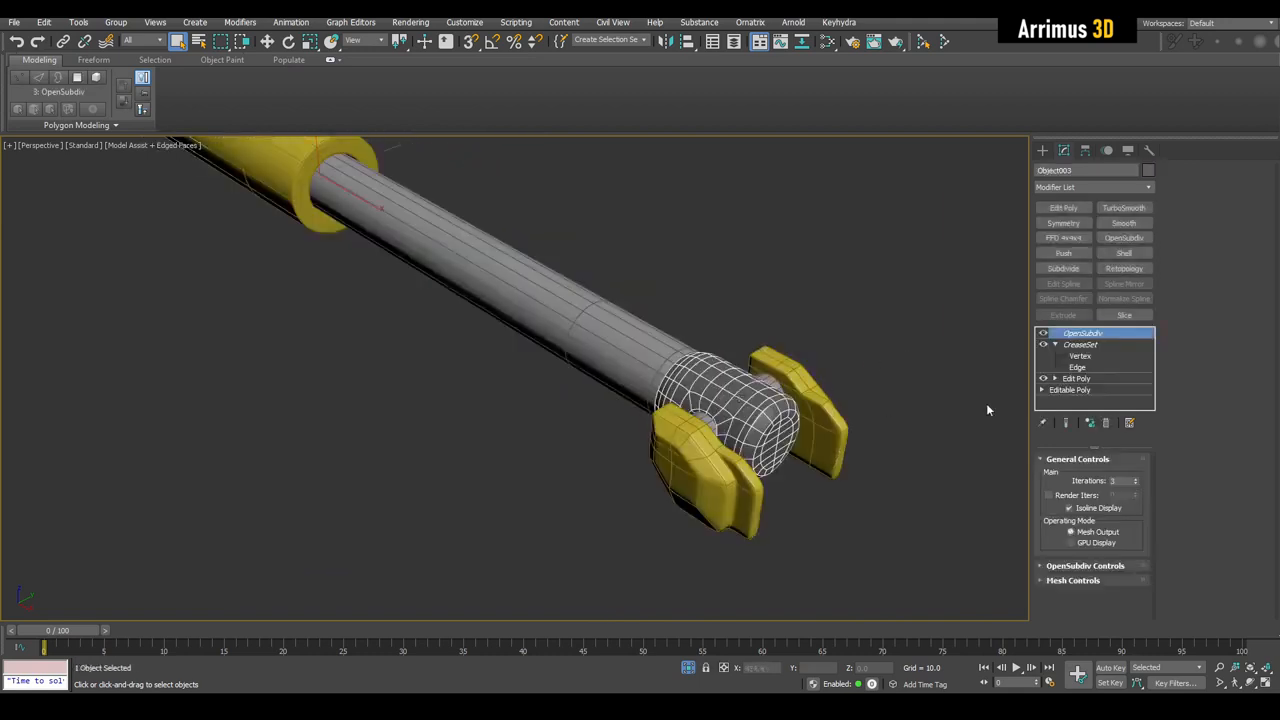
left_click(1078, 347)
left_click(1077, 367)
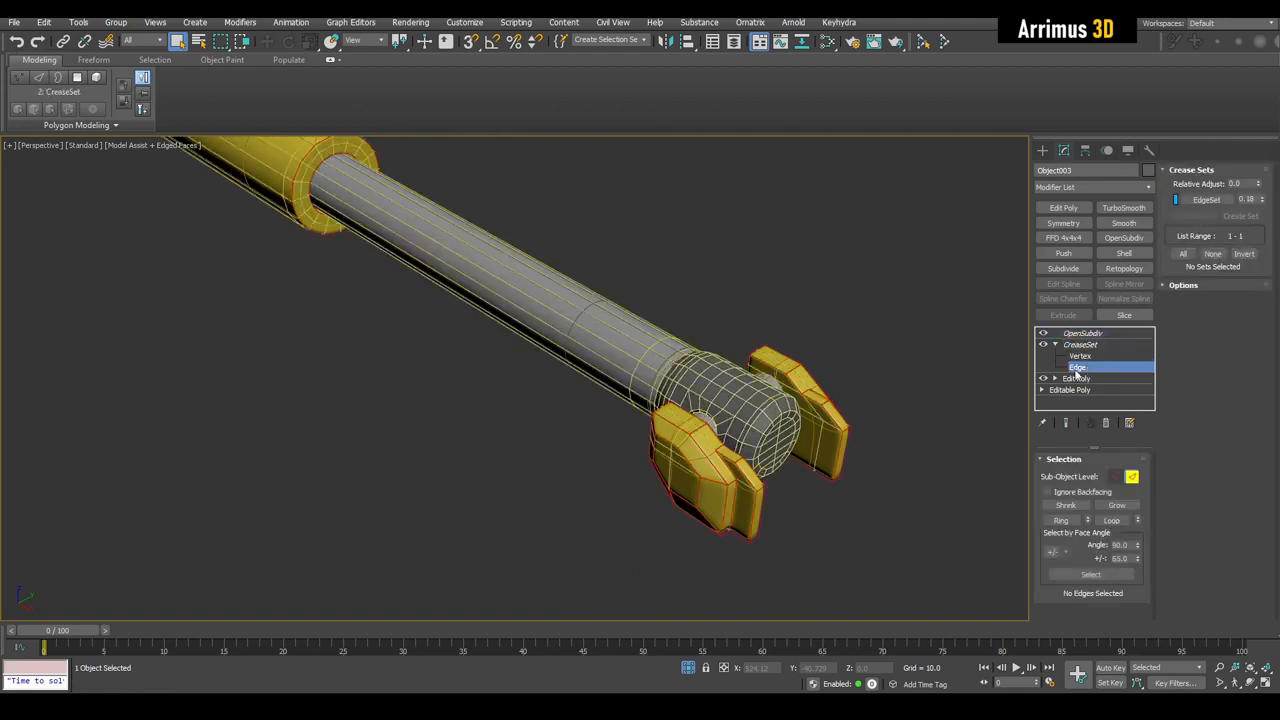
middle_click_drag(853, 318, 828, 307)
left_click_drag(828, 307, 523, 494)
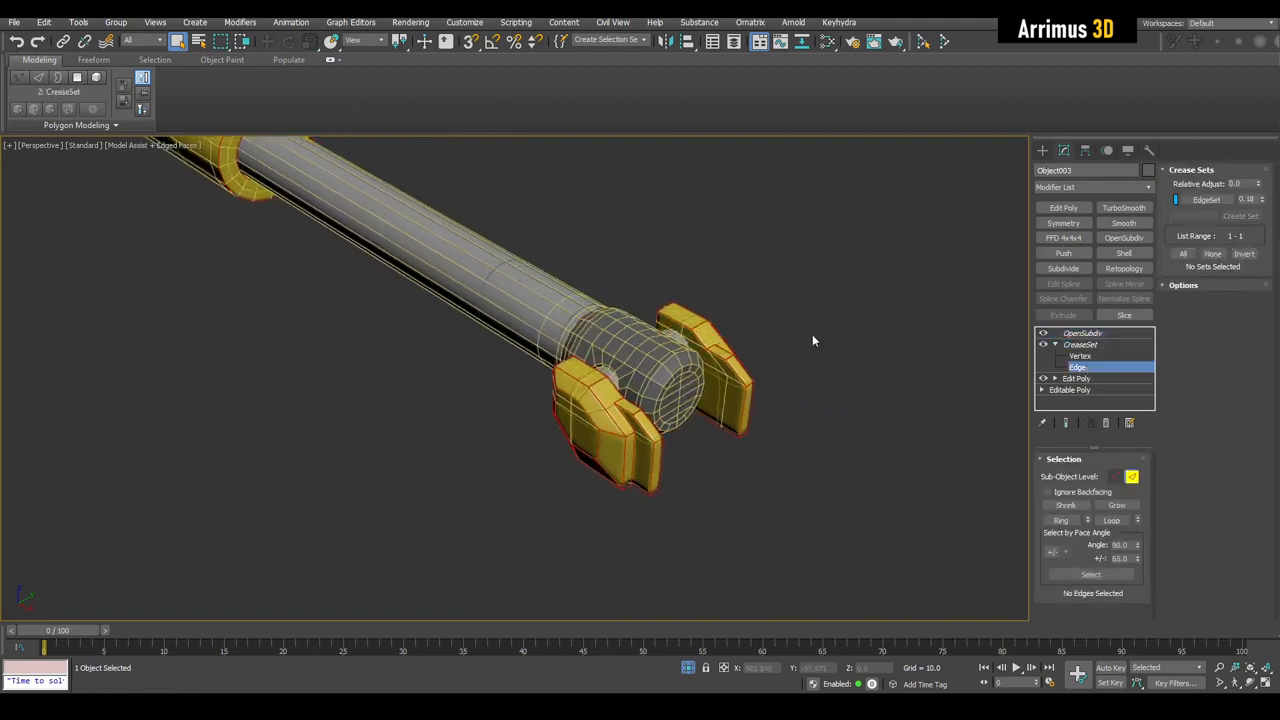
left_click(713, 330)
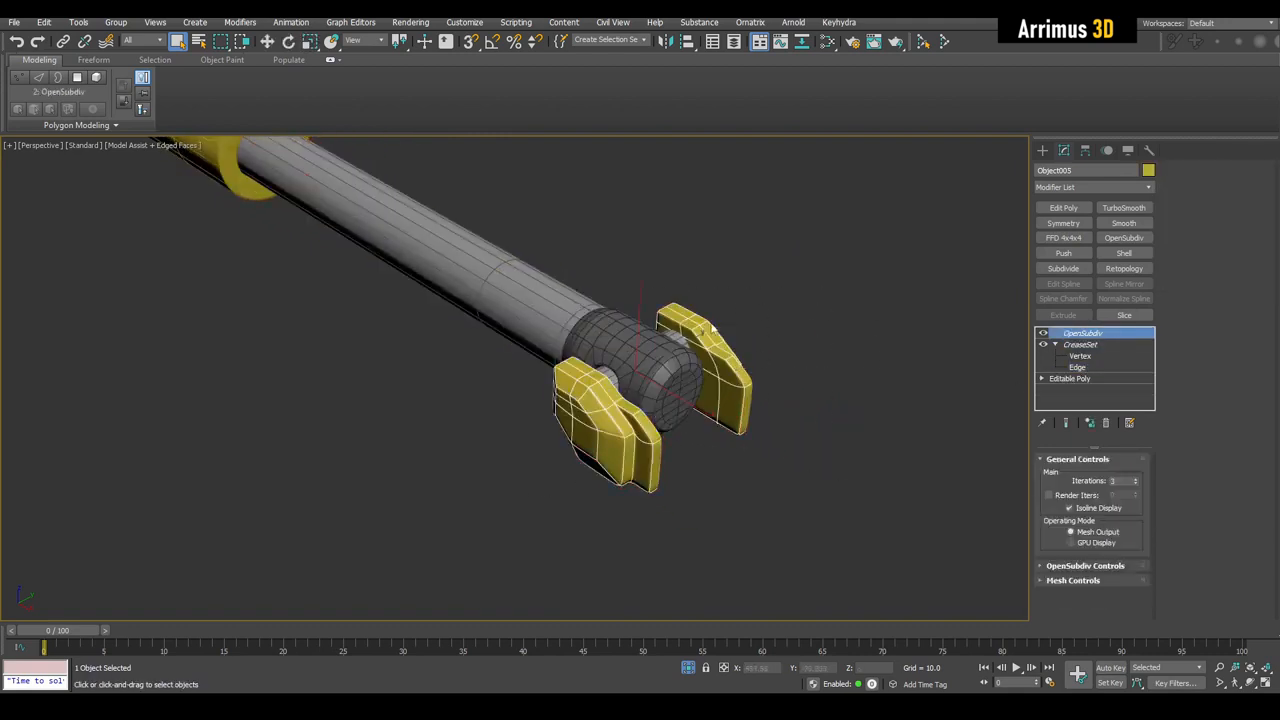
left_click(1084, 367)
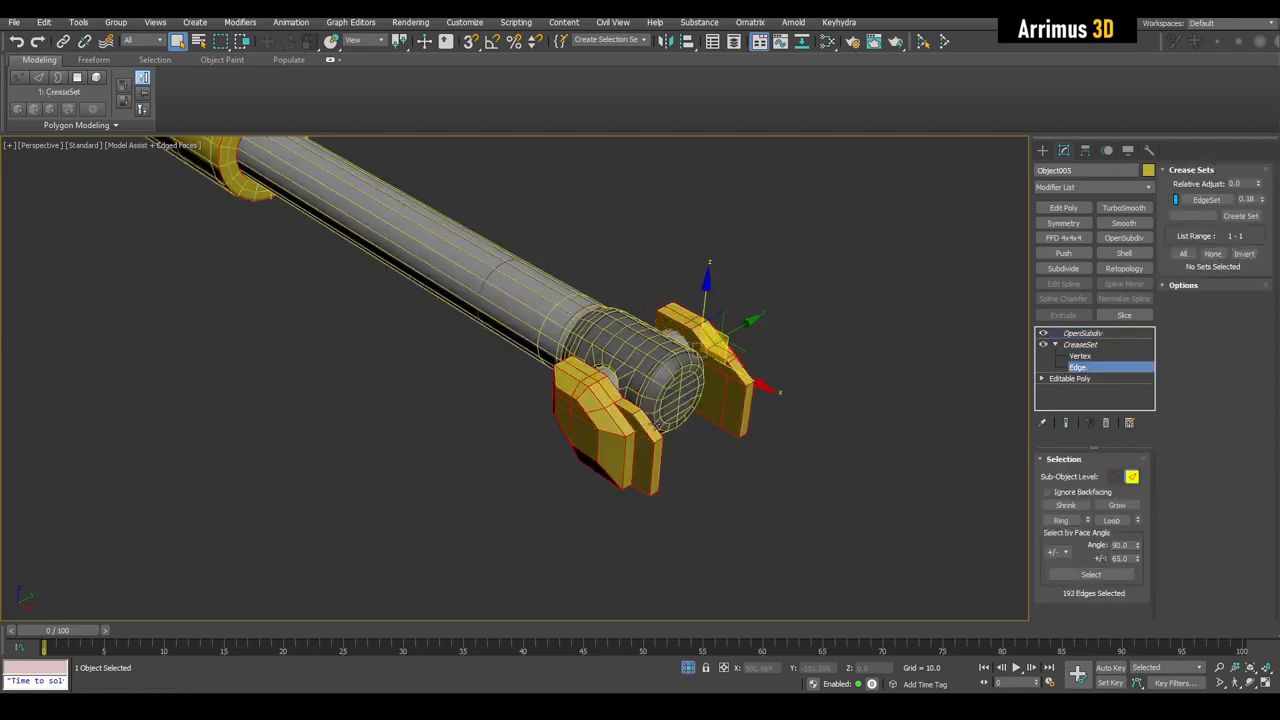
key("ctrl+a")
left_click(834, 346)
scroll(788, 364, "up", 4)
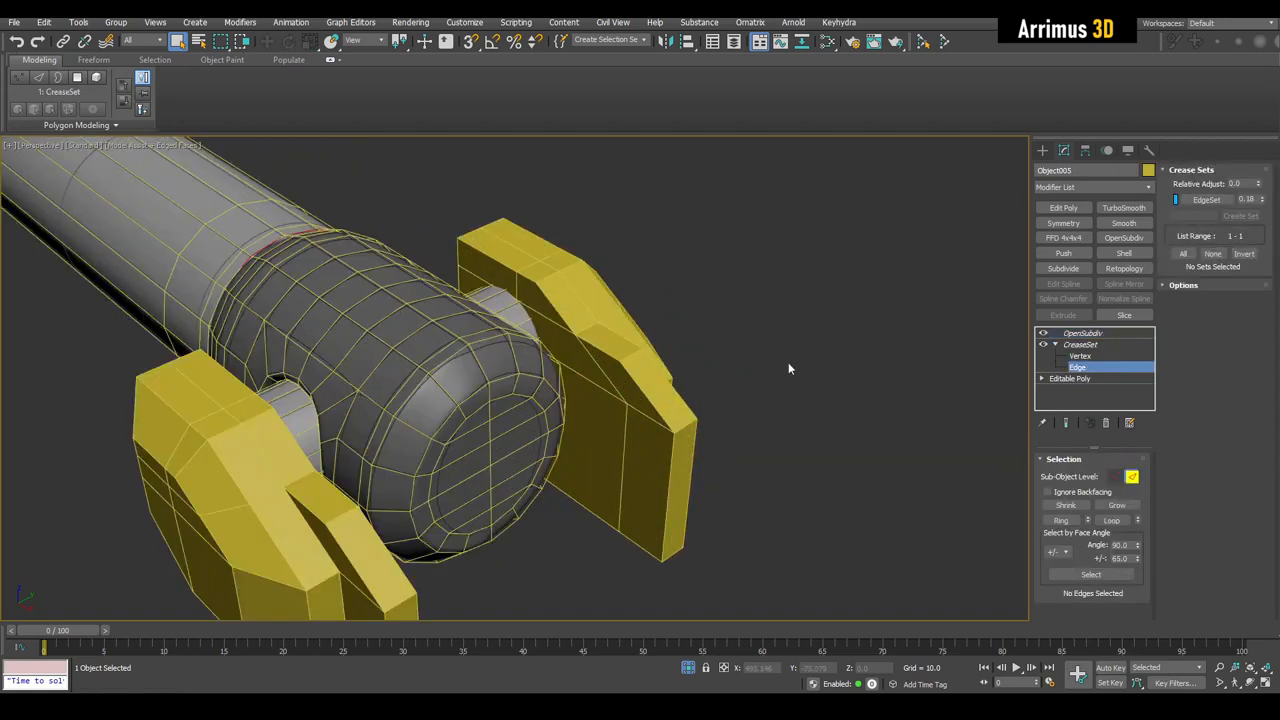
left_click(1098, 345)
Step: Select the head's sharp edges by face angle at the edge level of its CreaseSet modifier
left_click(464, 346)
middle_click_drag(464, 346, 511, 334)
left_click(1082, 370)
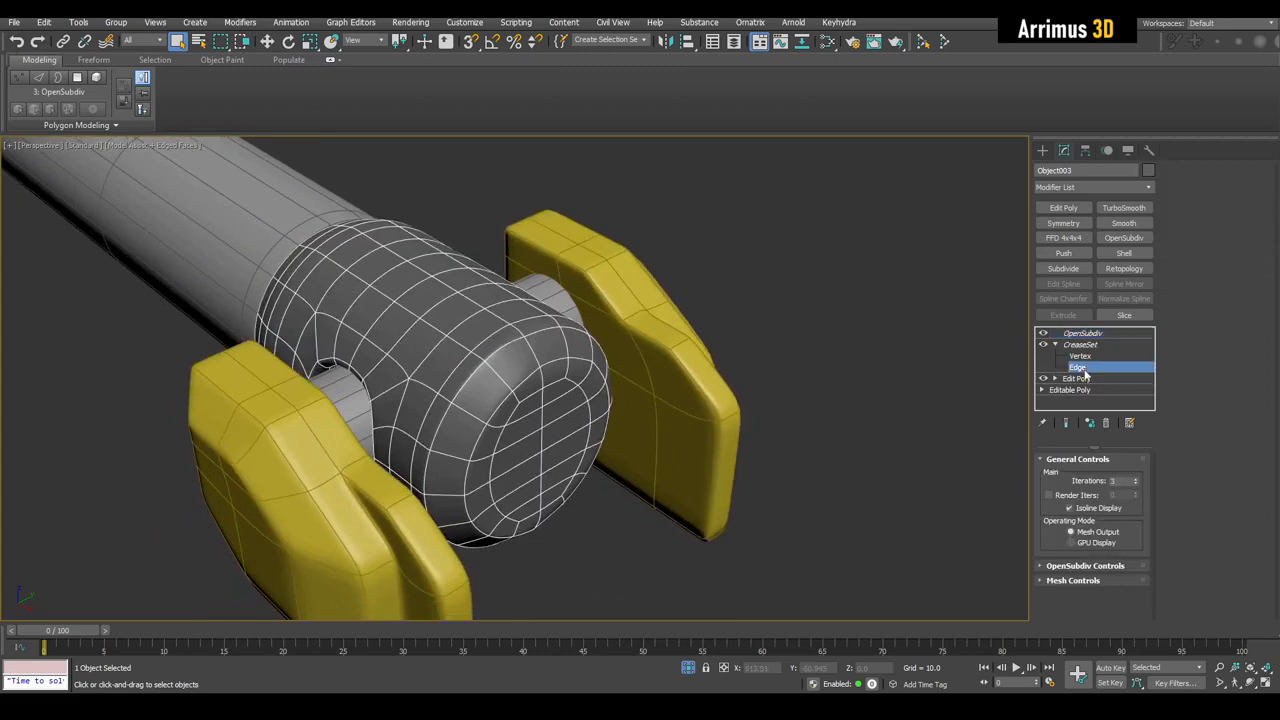
middle_click_drag(652, 389, 687, 363)
scroll(687, 363, "up", 3)
left_click(1131, 476)
middle_click_drag(823, 378, 925, 360)
left_click(1090, 575)
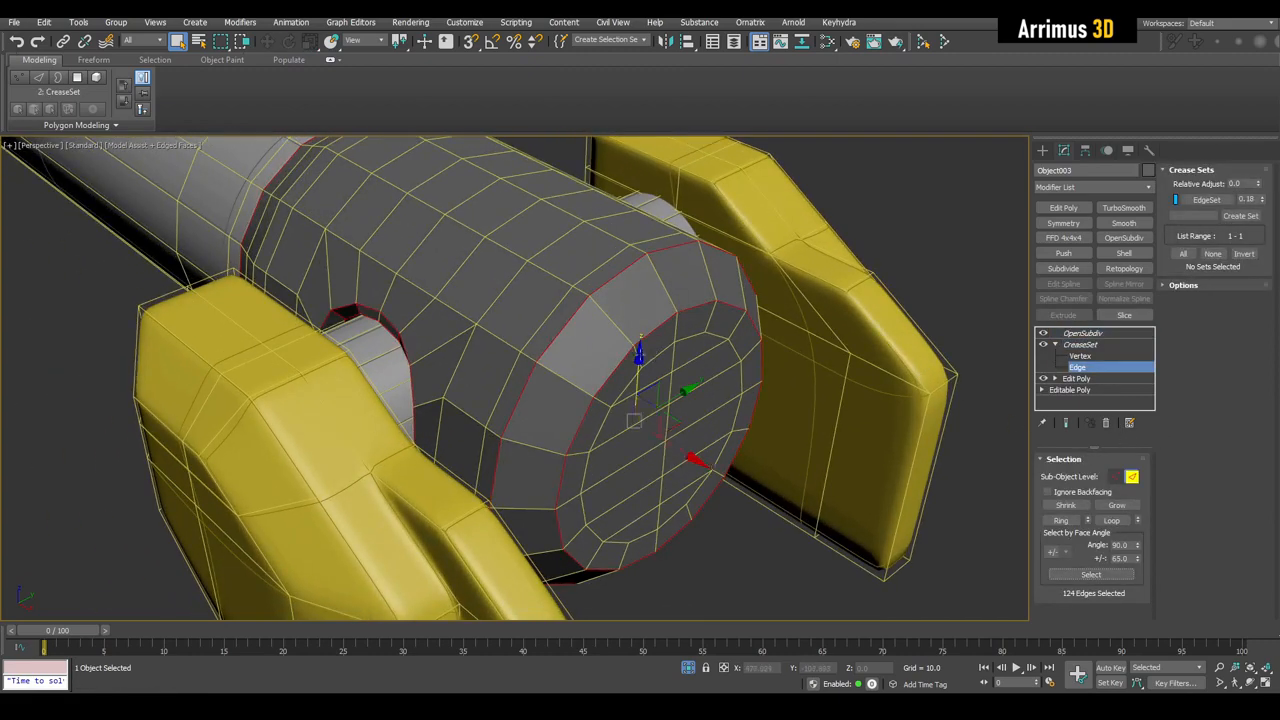
Step: Isolate the head, add a further edge loop to the selection and update the EdgeSet crease set from the selection
scroll(650, 400, "down", 3)
key("ctrl+b")
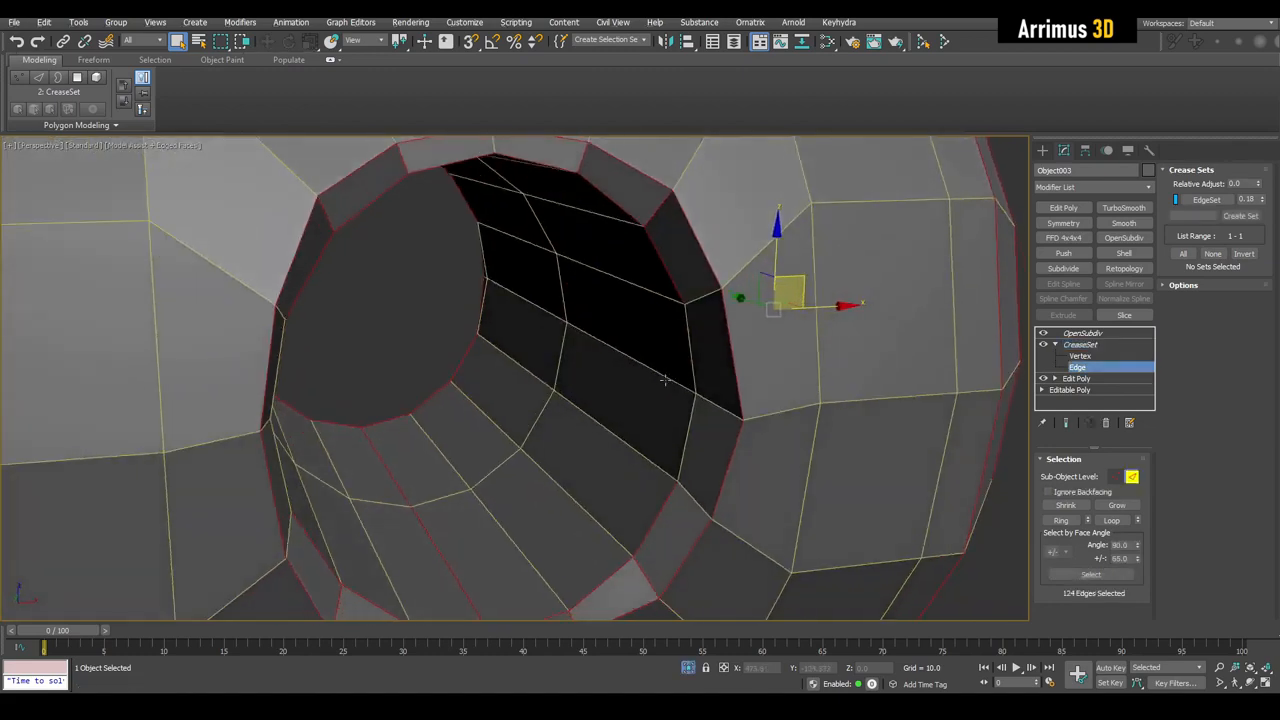
scroll(665, 380, "down", 10)
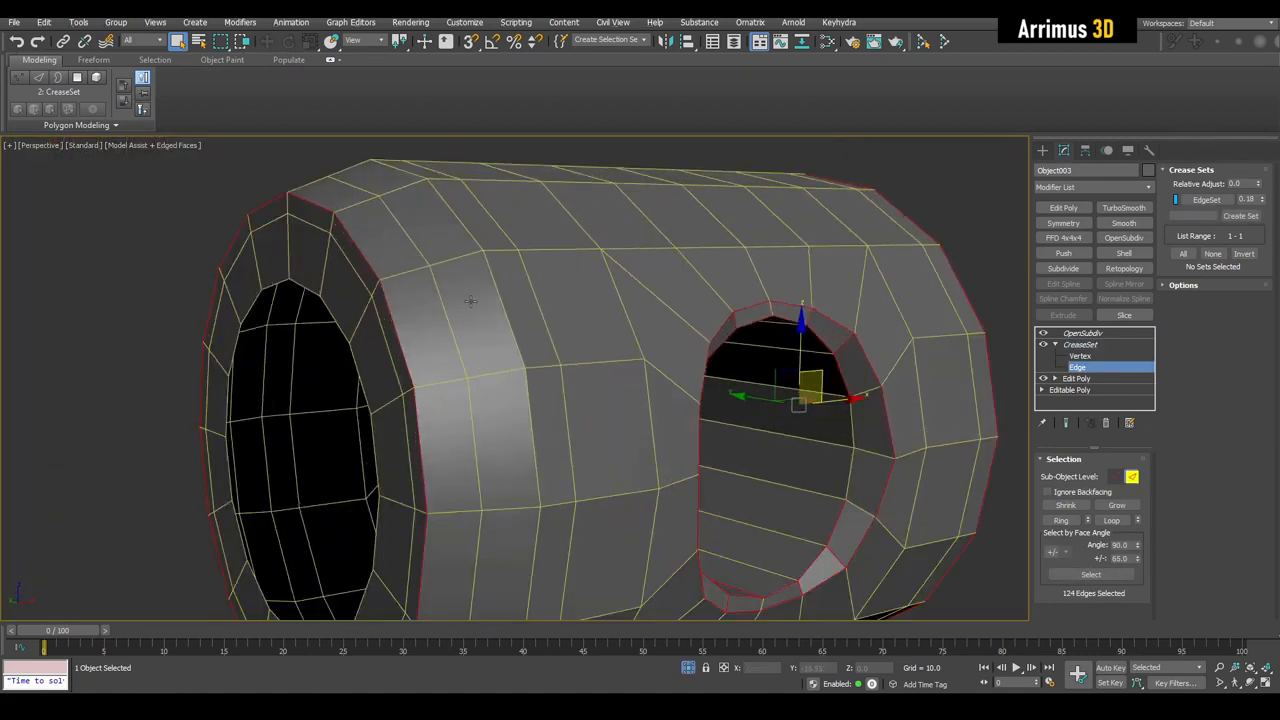
key("alt+x")
double_click(489, 283, "ctrl")
key("alt+x")
middle_click_drag(586, 298, 635, 317, "alt")
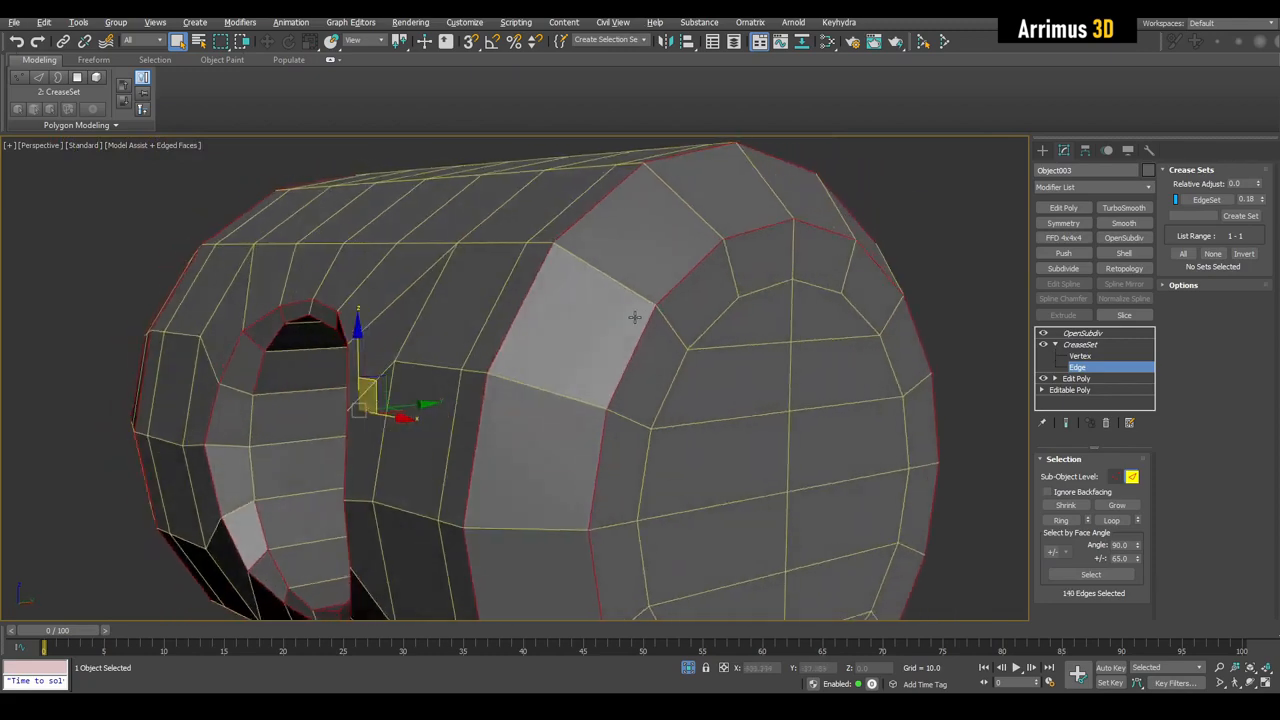
scroll(800, 367, "down", 3)
right_click(1230, 203)
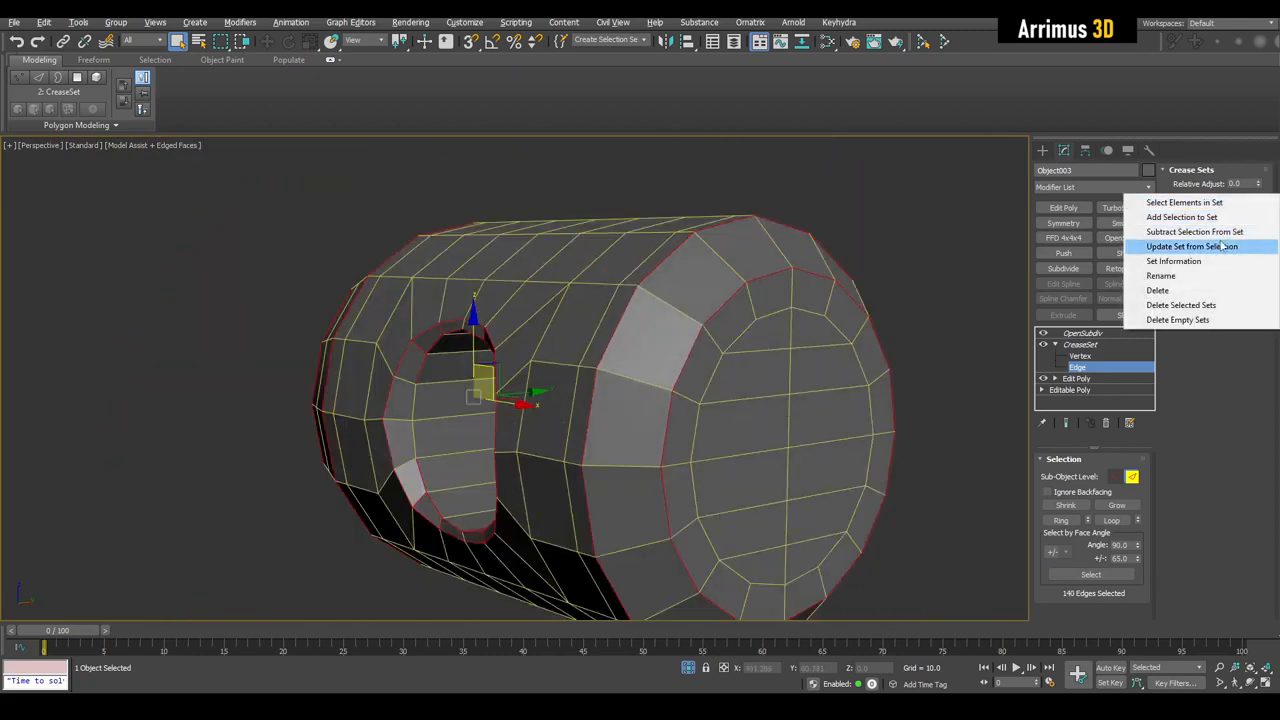
left_click(1220, 247)
Step: Select the short bevel edges around the head's pin hole, extend them as a ring and open the EdgeSet options
middle_click_drag(750, 300, 691, 284, "alt")
key("alt+x")
middle_click_drag(671, 322, 716, 280, "alt")
left_click(716, 280)
scroll(605, 347, "up", 3)
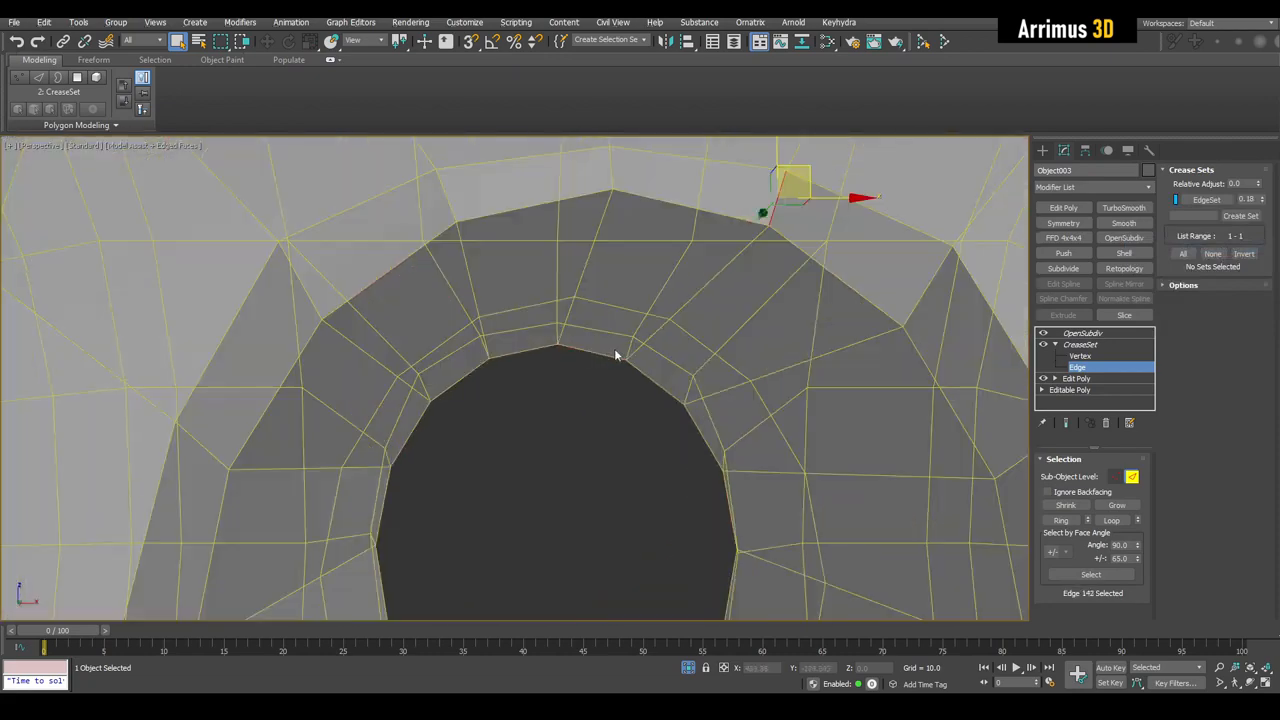
key("alt+x")
scroll(626, 349, "down", 5)
middle_click_drag(500, 345, 705, 396, "alt")
scroll(646, 335, "up", 3)
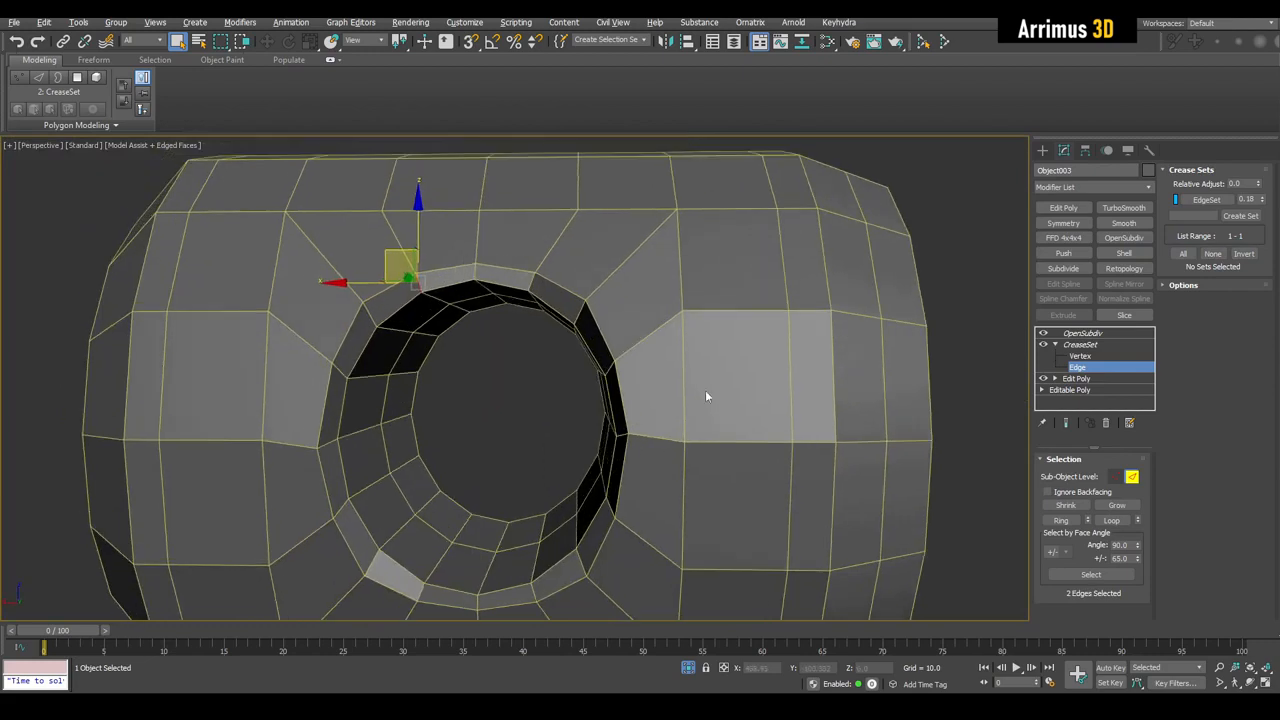
left_click(1061, 521)
right_click(1187, 205)
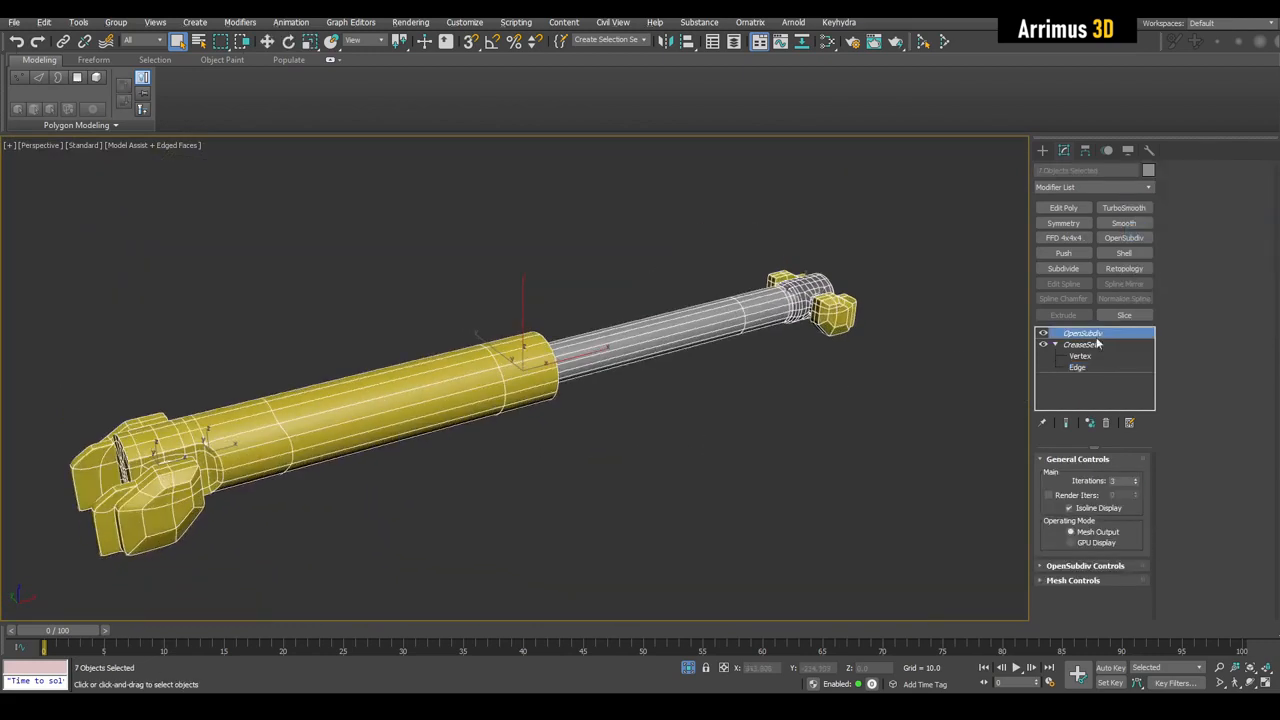
Step: Remove the OpenSubdiv modifier from all piston parts and clear the selection
right_click(1096, 335)
left_click(1107, 355)
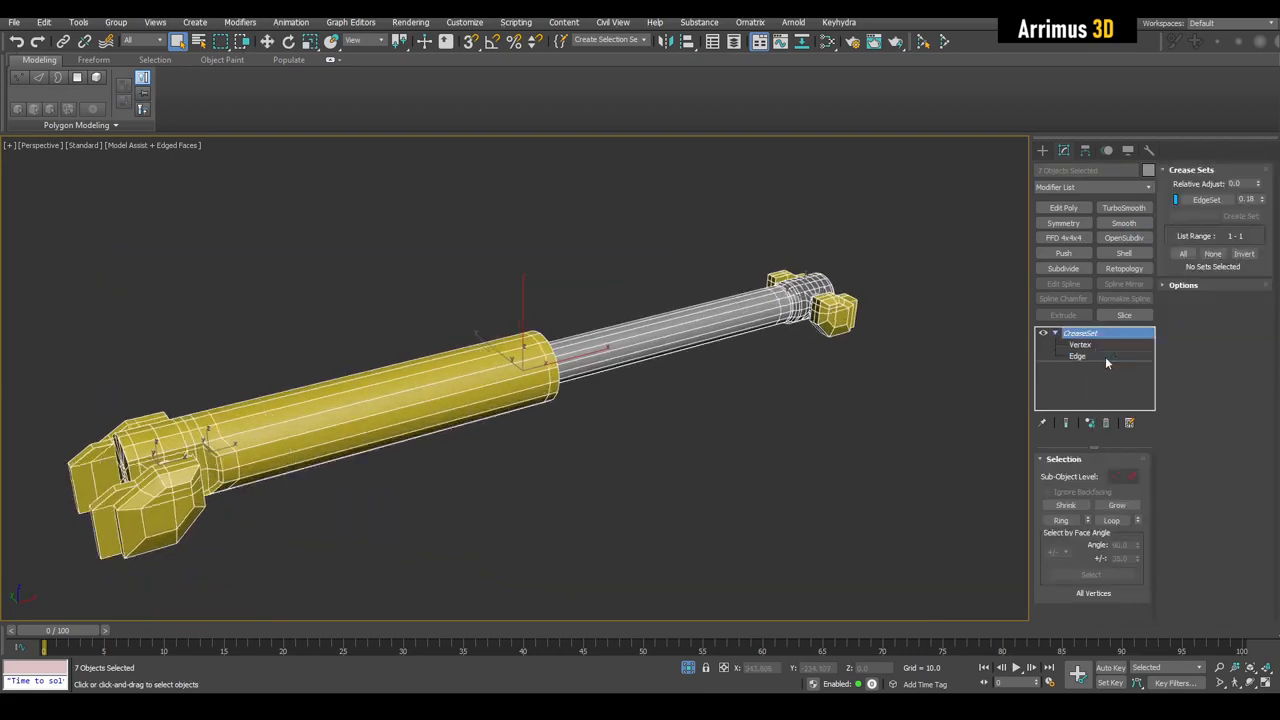
left_click(840, 421)
middle_click_drag(840, 421, 764, 400, "alt")
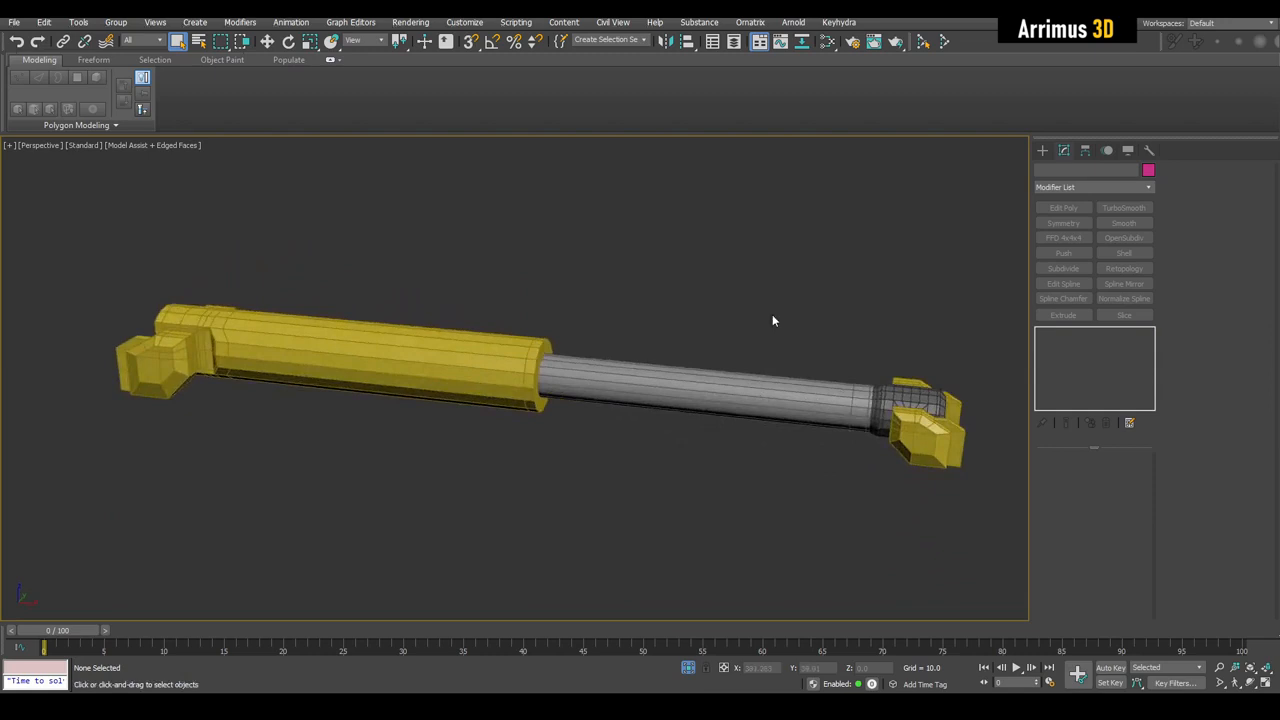
Step: Check the pivot positions of the yellow end bracket, the rod and the head
middle_click_drag(912, 462, 901, 337)
left_click(889, 446)
key("w")
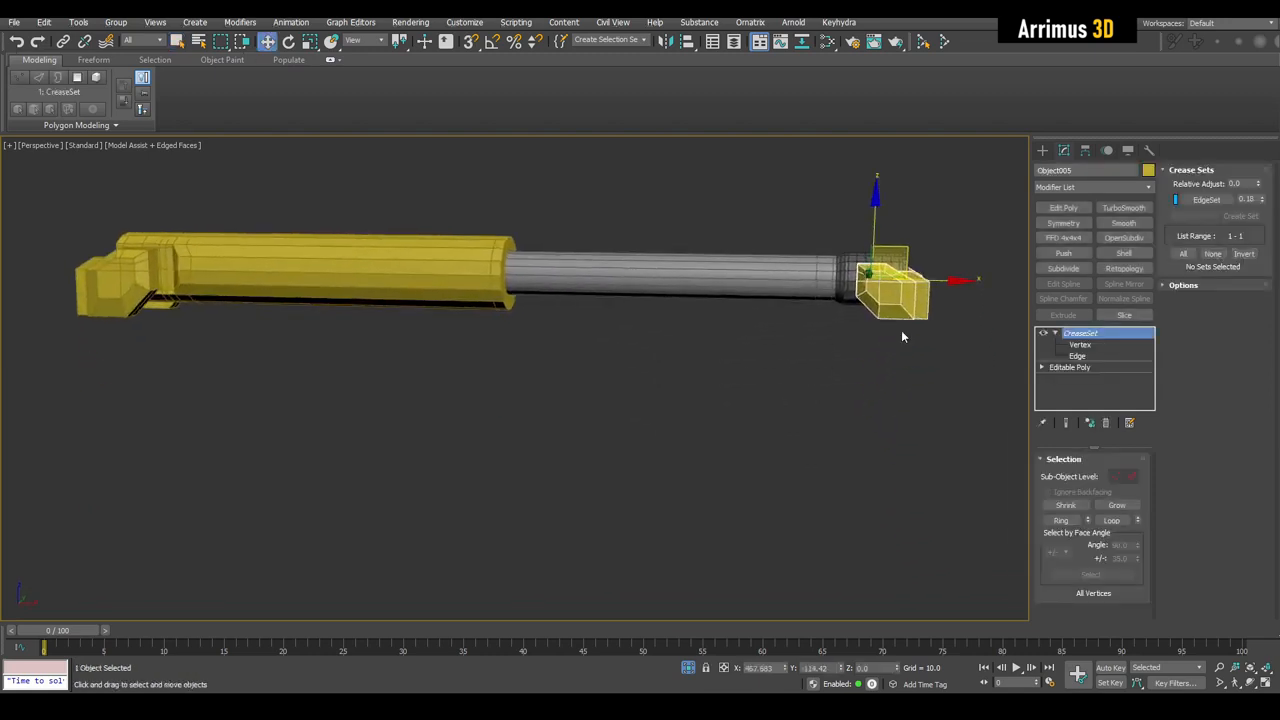
left_click_drag(905, 249, 872, 298)
left_click(845, 258)
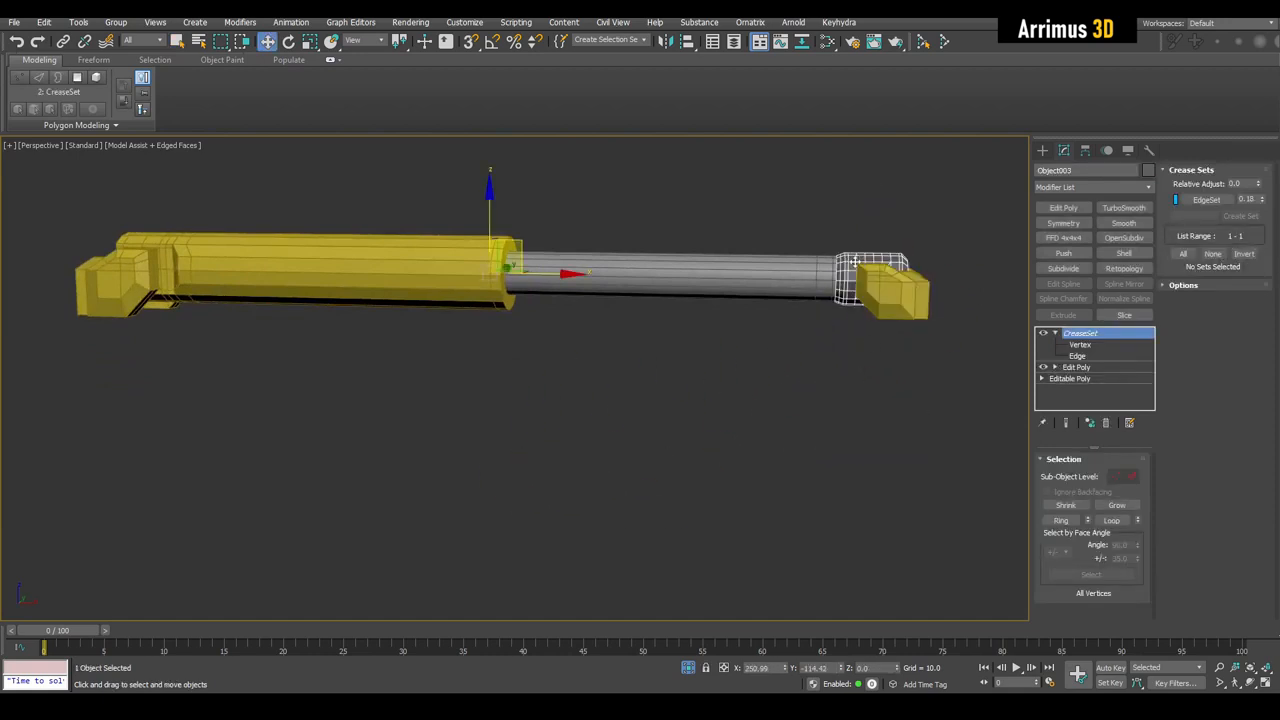
key("q")
middle_click_drag(855, 261, 836, 322)
left_click(838, 262)
middle_click_drag(569, 314, 397, 373, "alt")
middle_click_drag(253, 328, 437, 323, "alt")
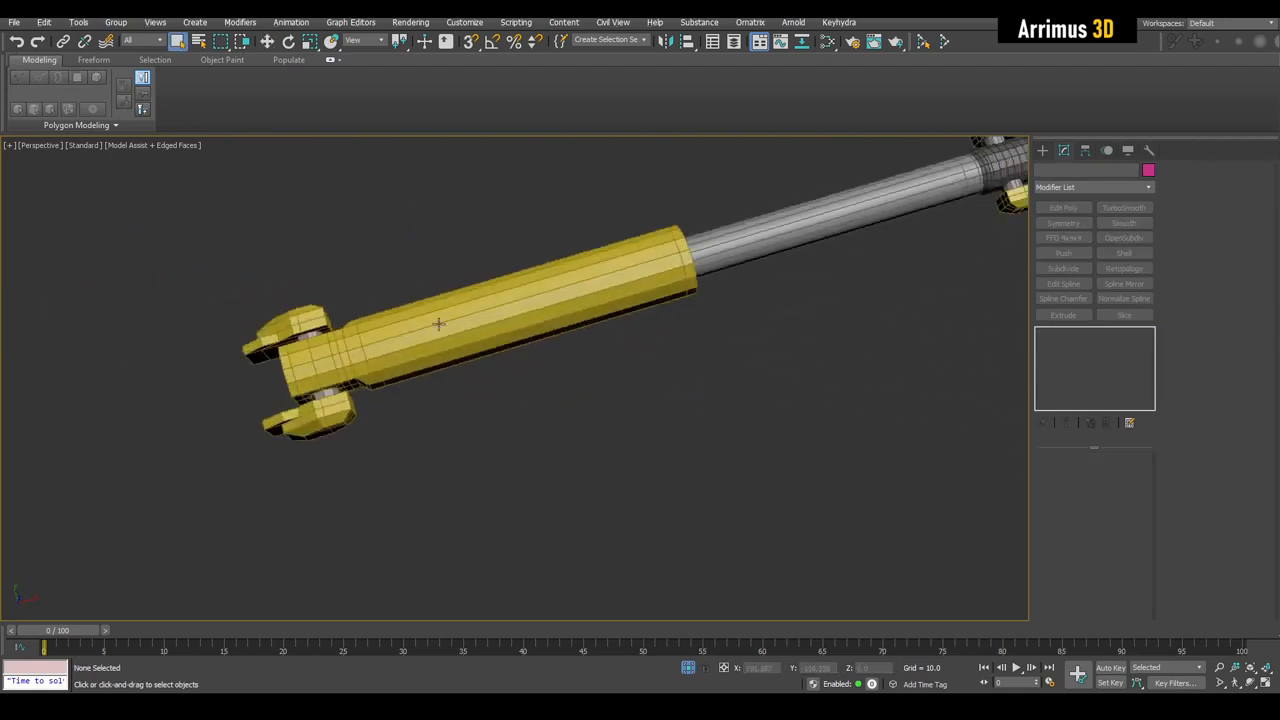
Step: Give the yellow cylinder a LookAt constraint that targets the head at the end of the rod
left_click(437, 323)
middle_click_drag(683, 401, 462, 329, "alt")
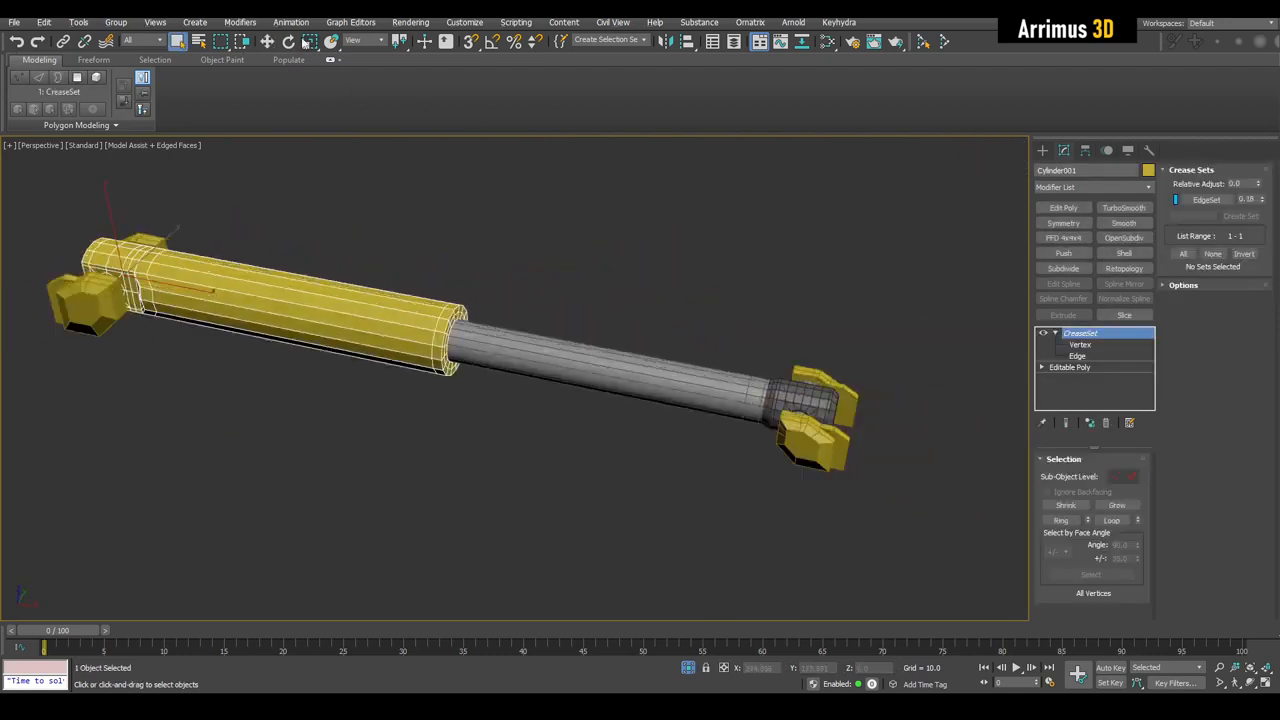
left_click(291, 23)
mouse_move(325, 95)
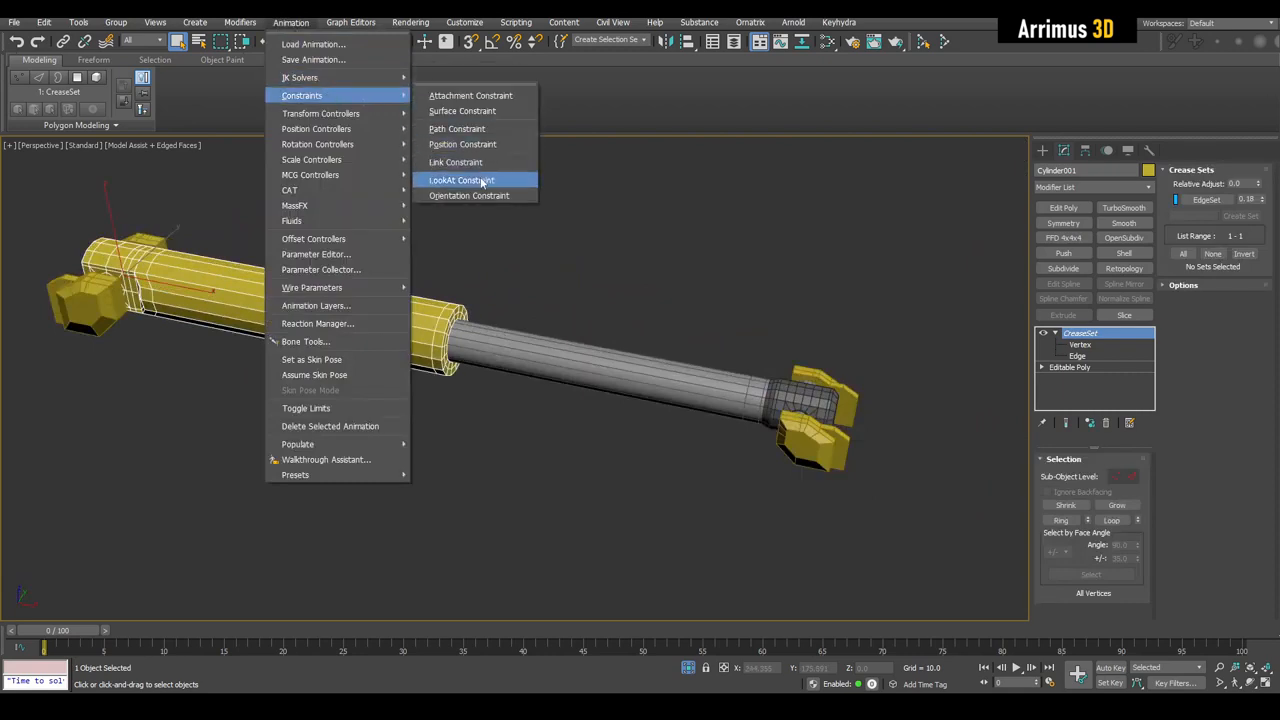
left_click(482, 180)
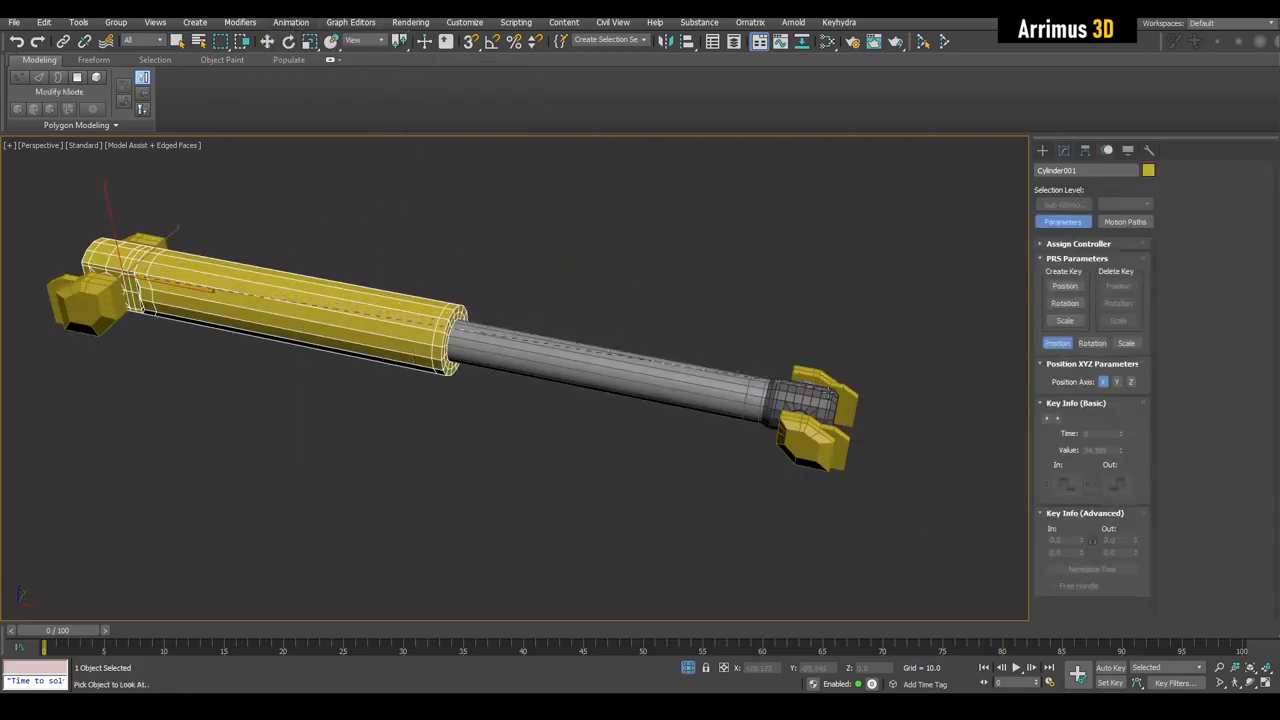
left_click(820, 400)
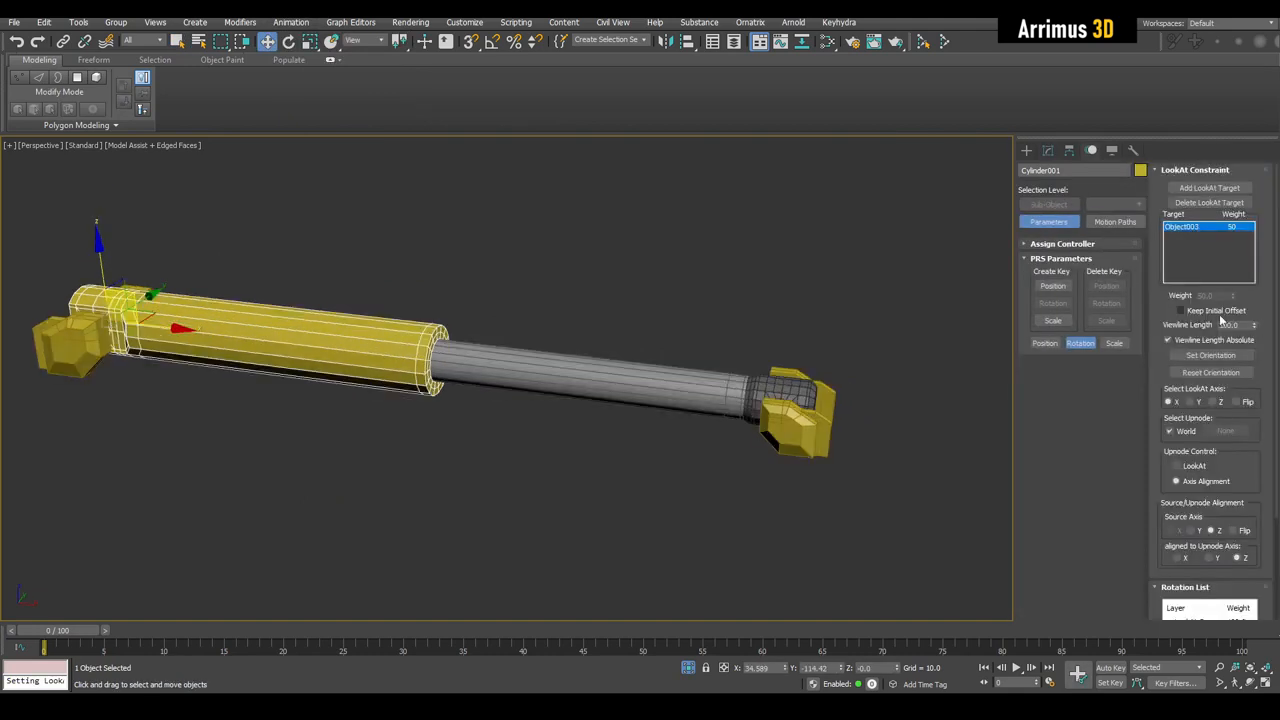
Step: Link the head to the yellow bracket at the rod end as its parent
left_click(798, 436)
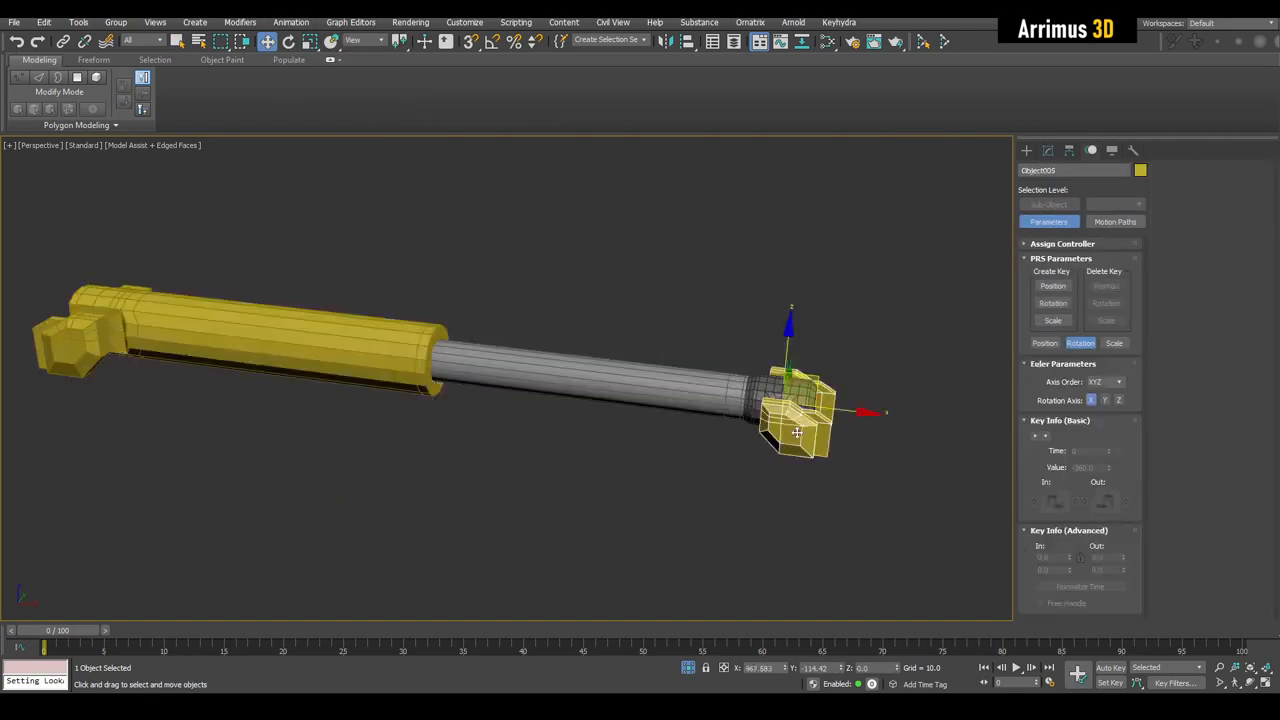
middle_click_drag(805, 335, 729, 267)
scroll(836, 298, "up", 5)
key("q")
left_click(777, 284)
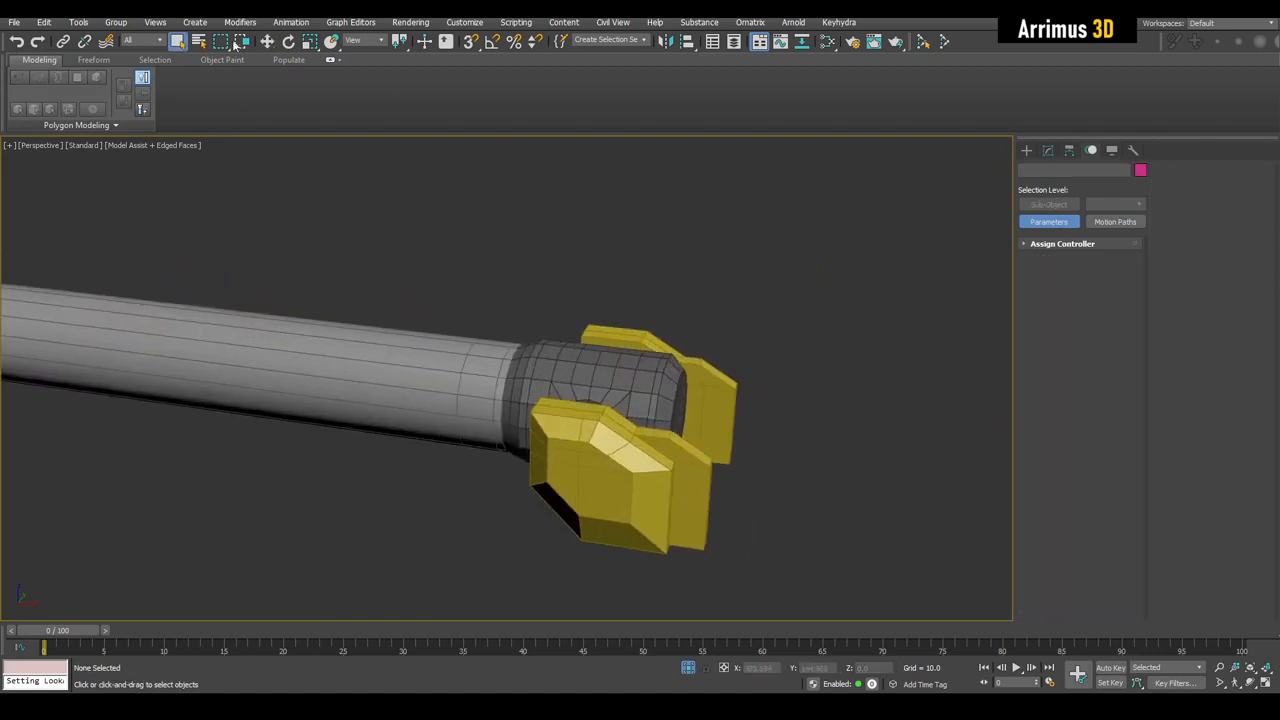
middle_click_drag(432, 206, 541, 247, "alt")
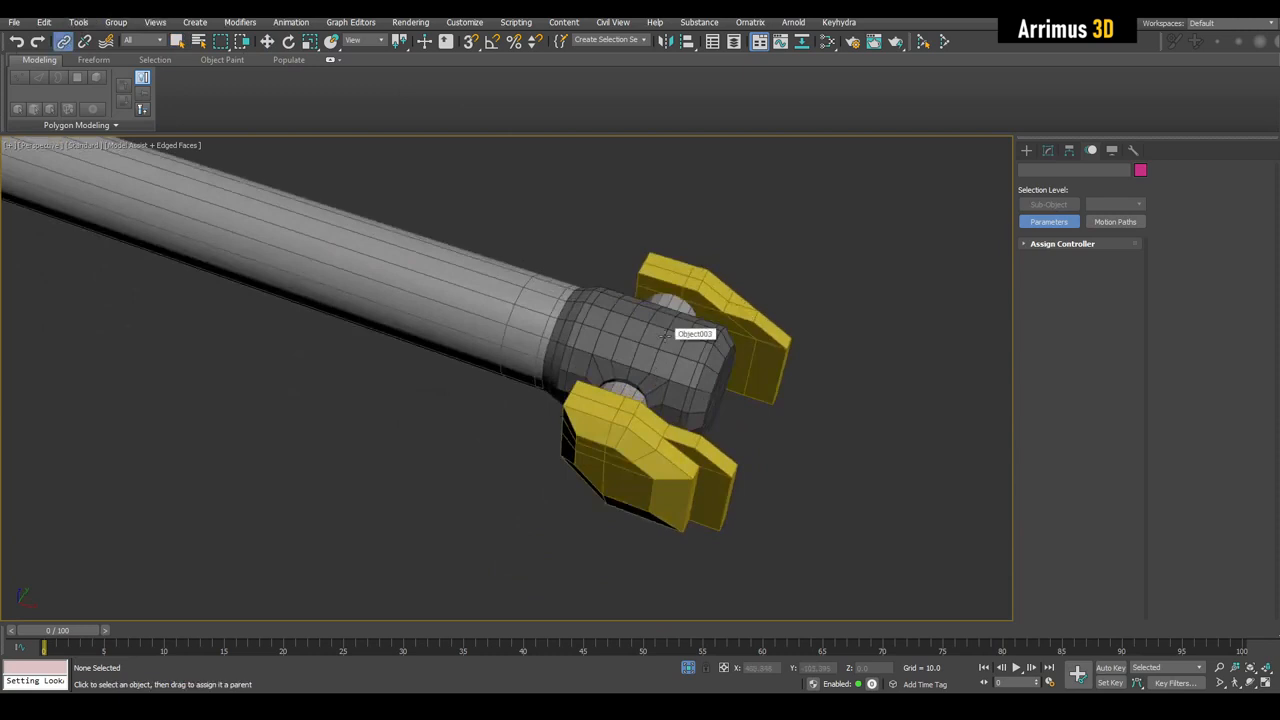
left_click_drag(665, 335, 628, 435)
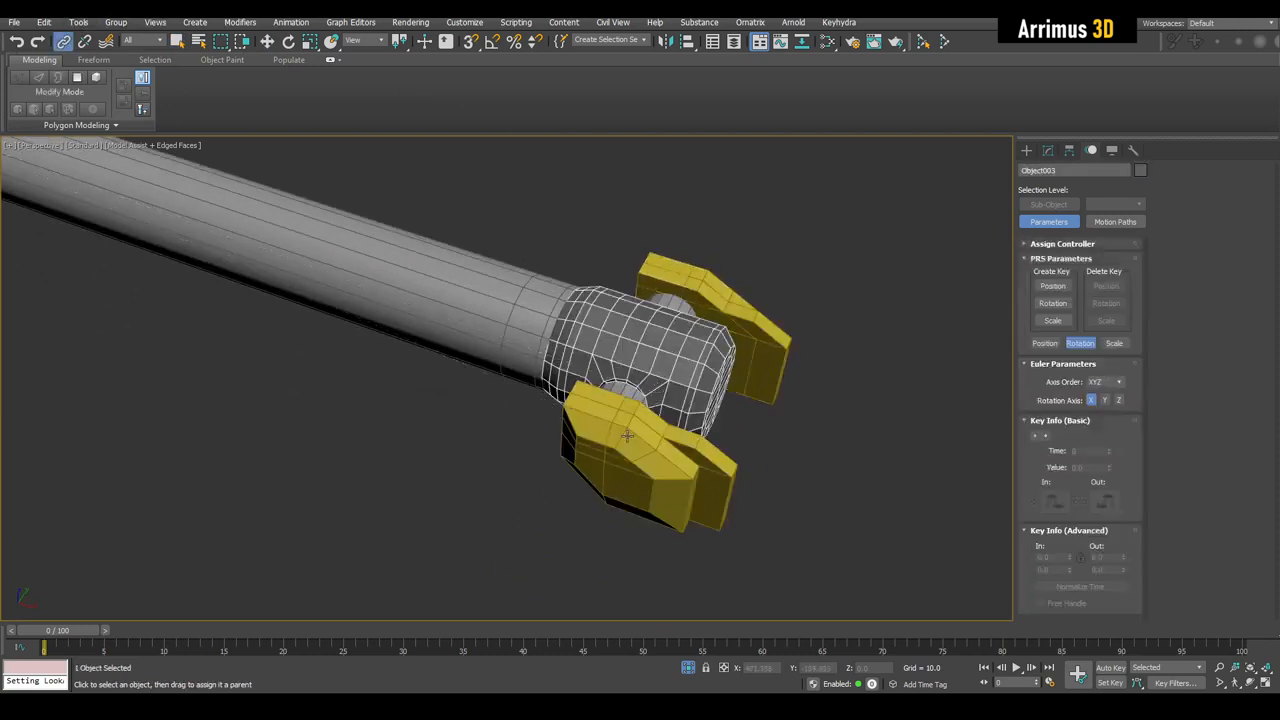
Step: Move the yellow bracket at the rod end to test the head link and the cylinder's LookAt constraint
middle_click_drag(636, 440, 686, 384)
key("q")
left_click(633, 448)
scroll(633, 448, "down", 5)
key("w")
left_click_drag(690, 337, 473, 290)
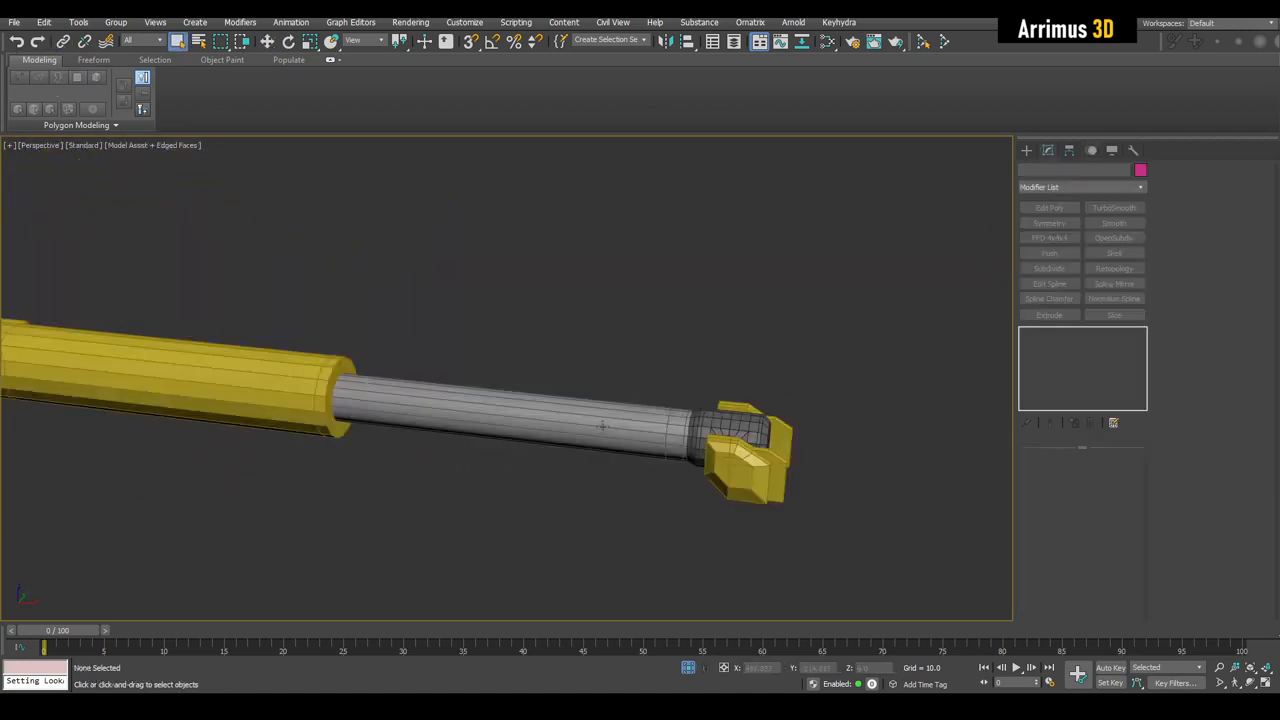
Step: Give the rod a LookAt constraint that targets the head
left_click(291, 22)
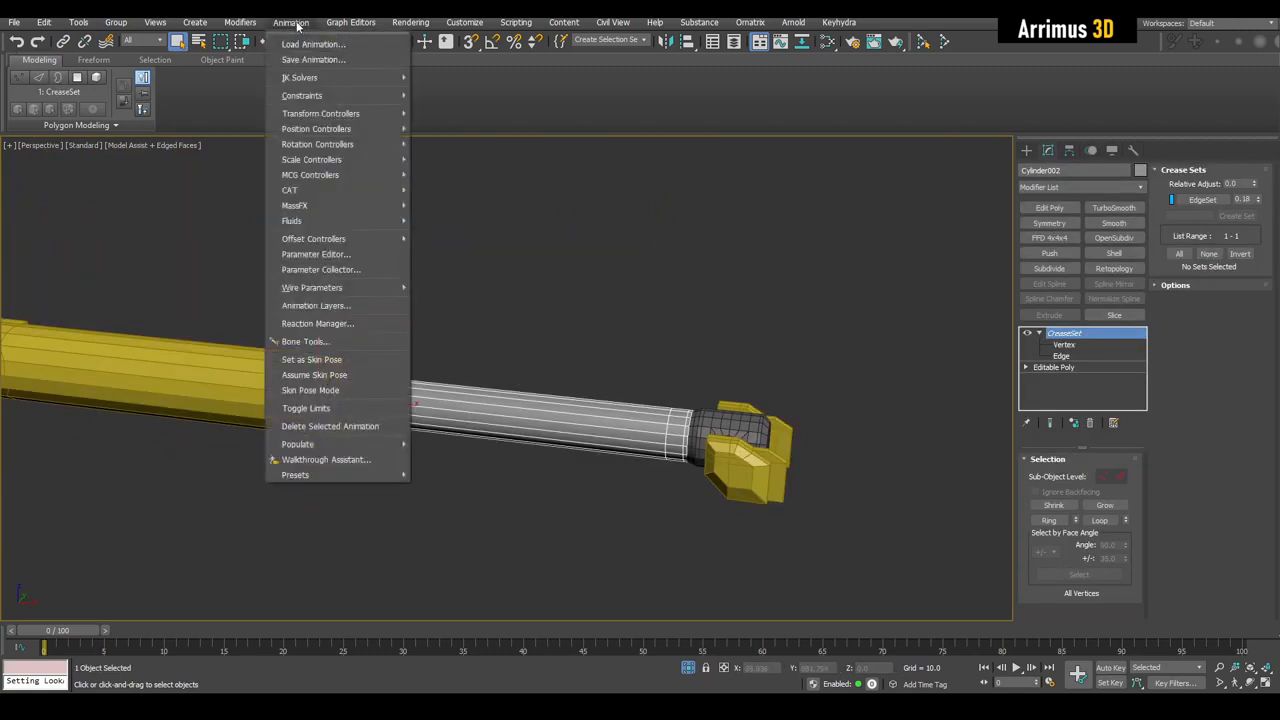
mouse_move(334, 95)
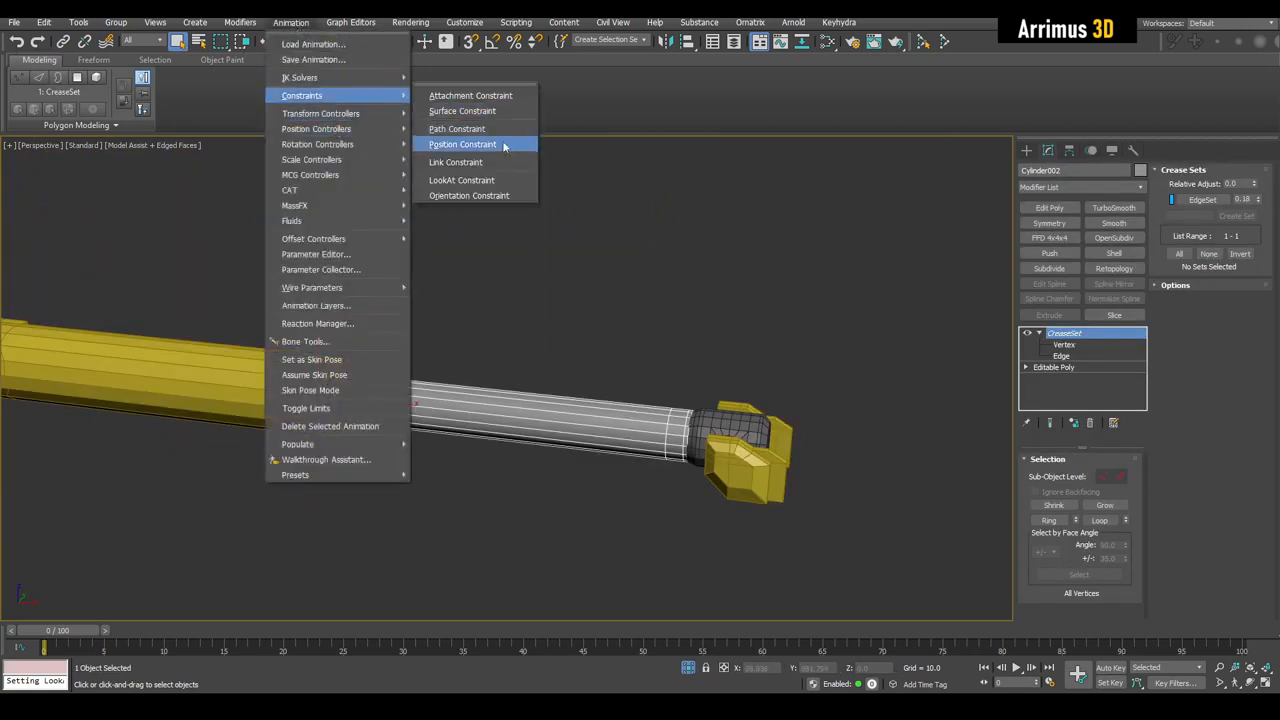
left_click(494, 179)
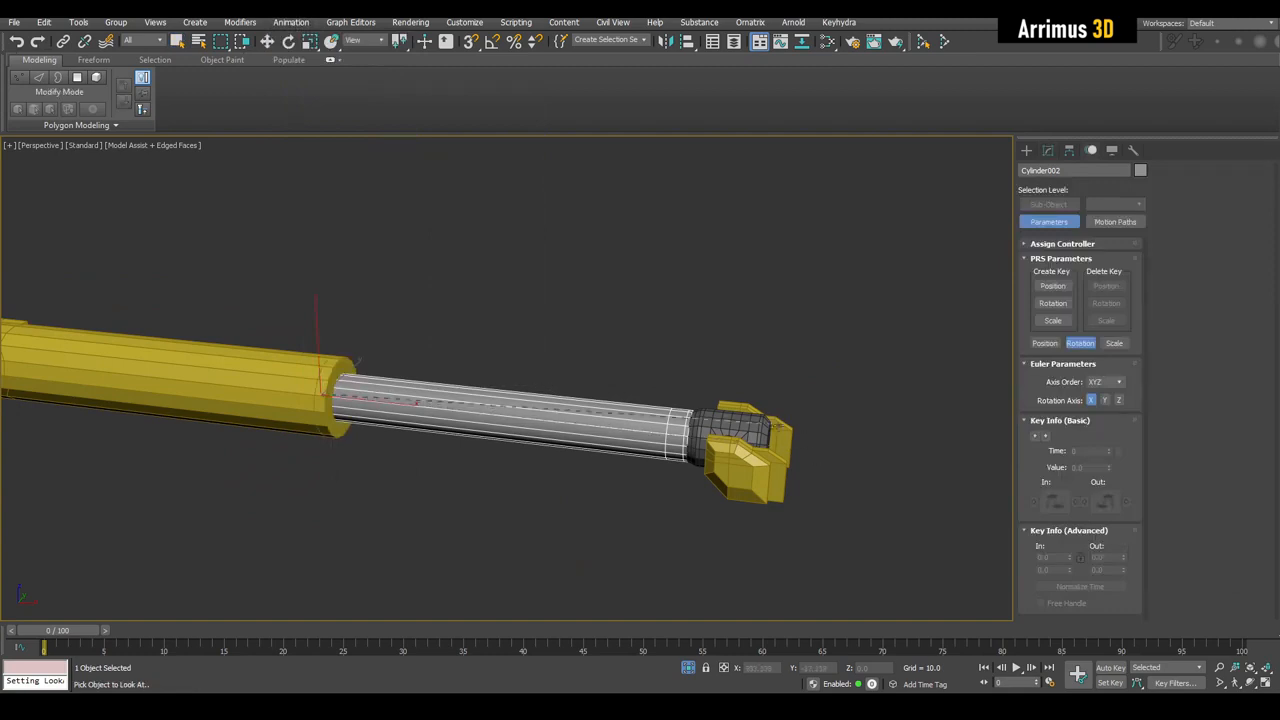
left_click(752, 424)
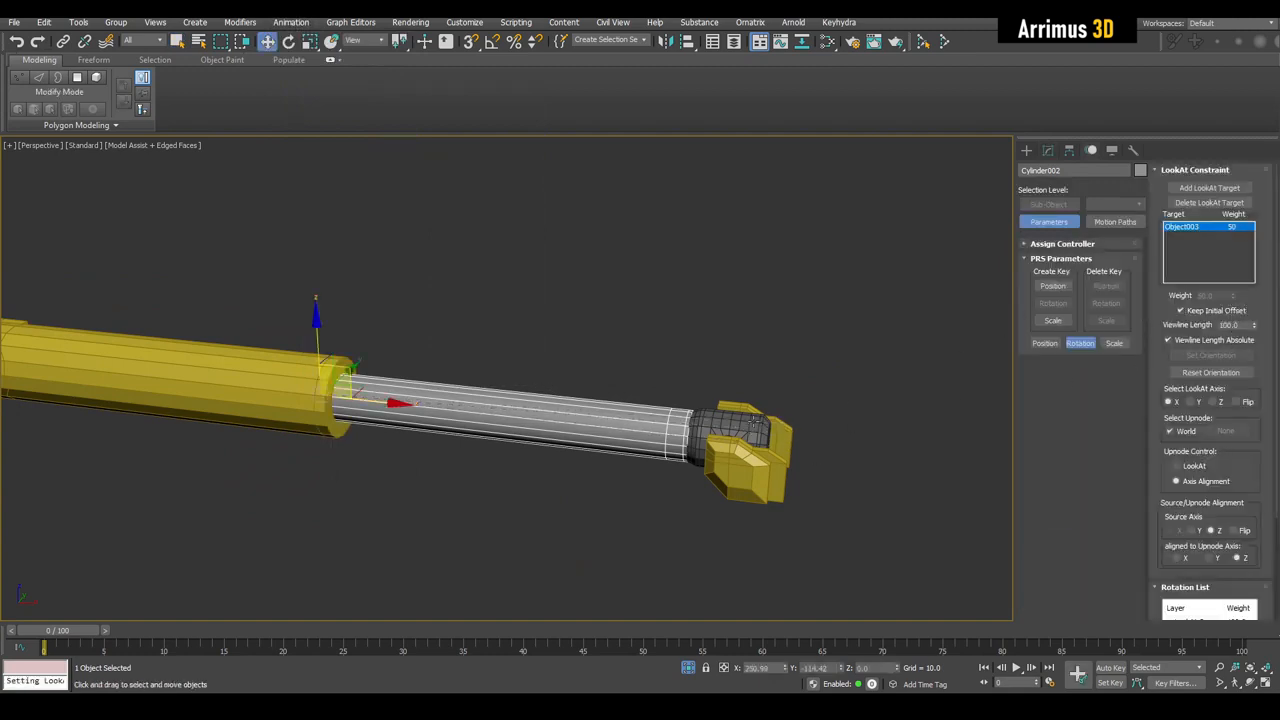
Step: Link the rod to the head
left_click(752, 424)
left_click_drag(752, 424, 615, 282)
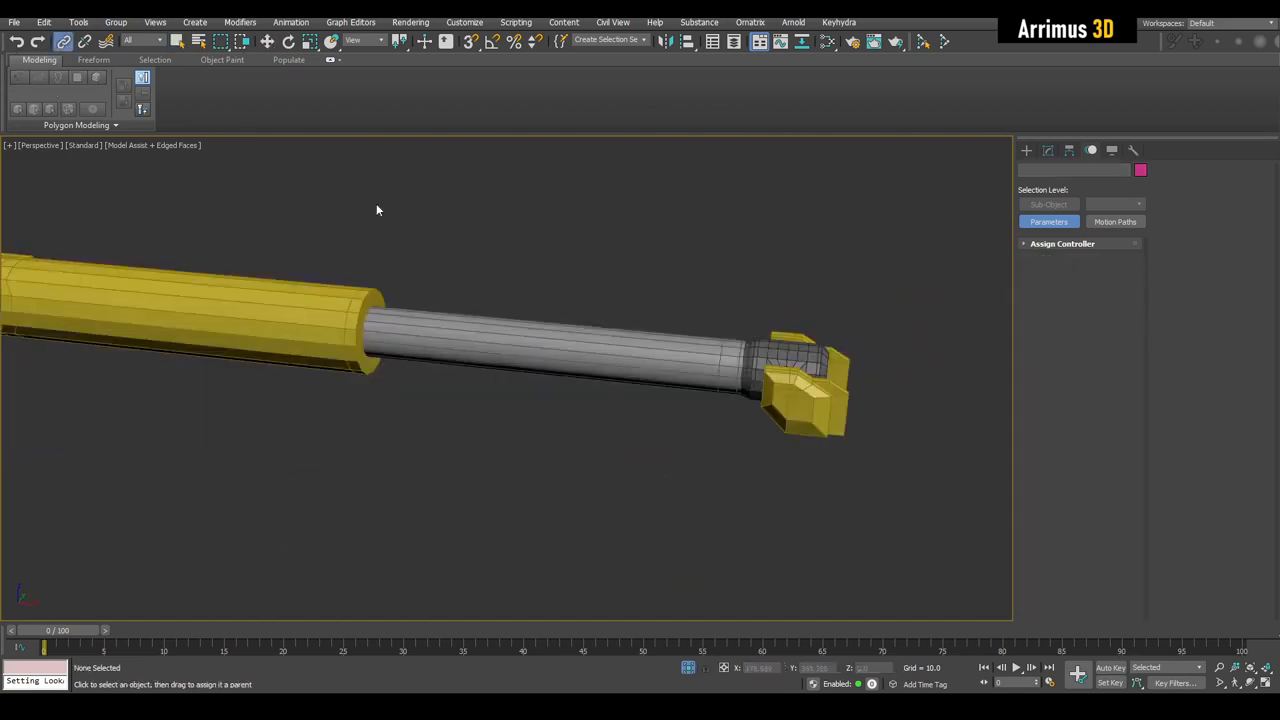
left_click(672, 348)
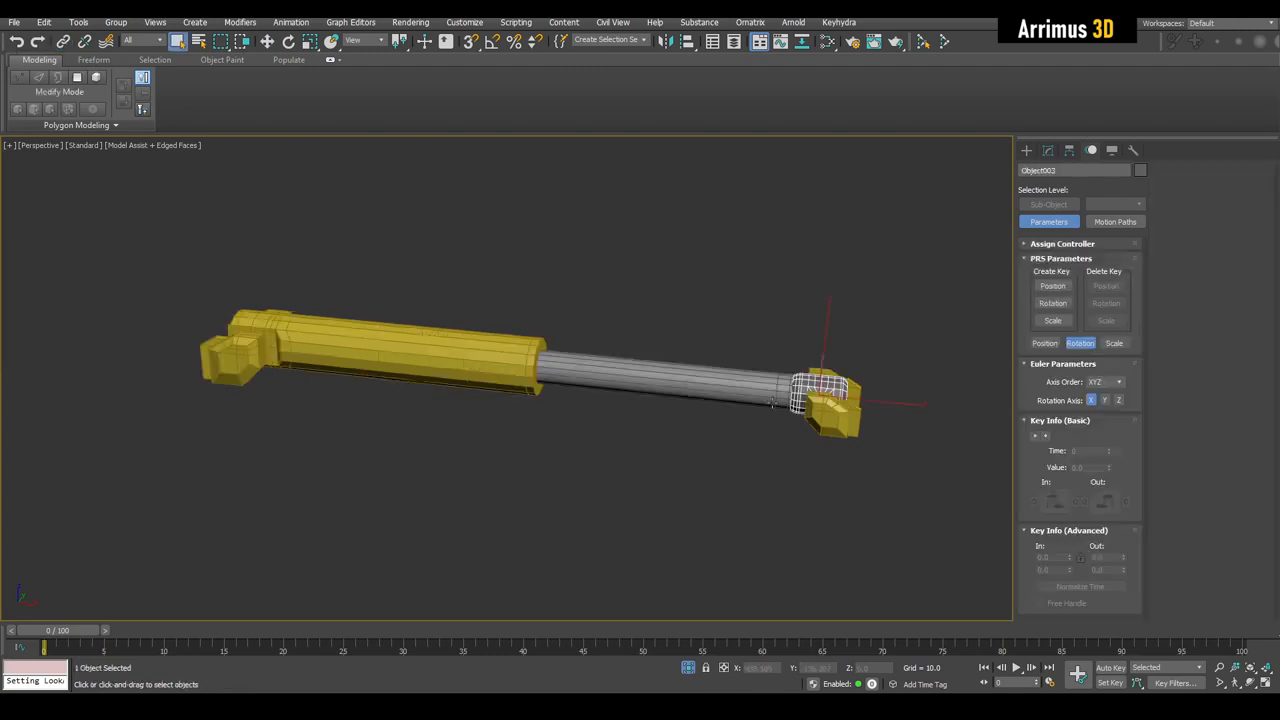
Step: Give the head a LookAt constraint that targets Object002 at the cylinder's base end, with Keep Initial Offset enabled
middle_click_drag(800, 420, 850, 433, "alt")
scroll(852, 440, "up", 3)
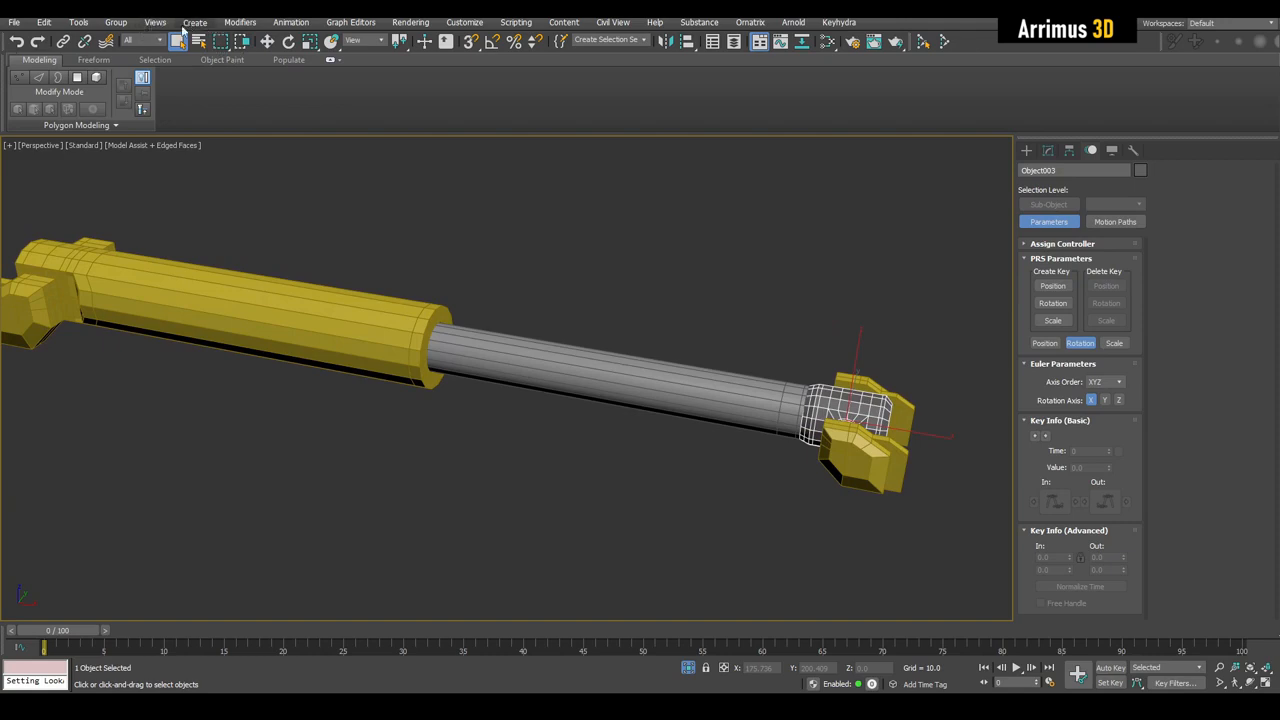
left_click(279, 24)
mouse_move(329, 95)
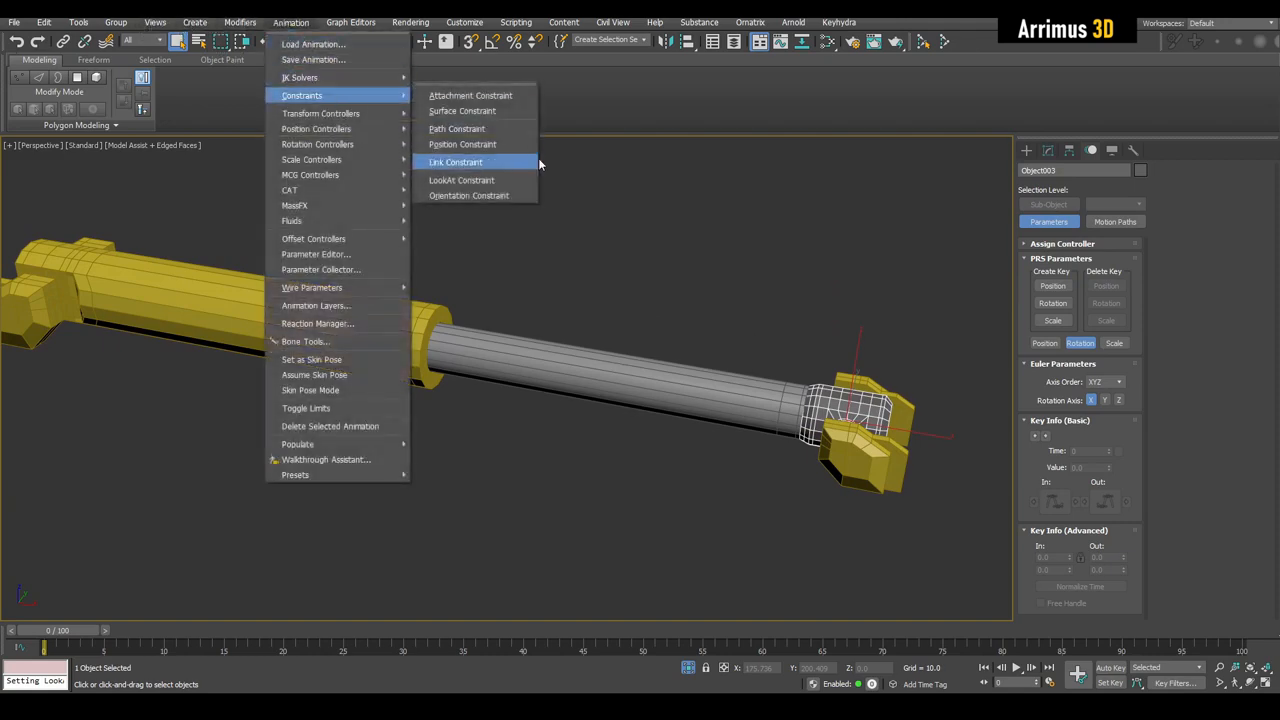
left_click(525, 186)
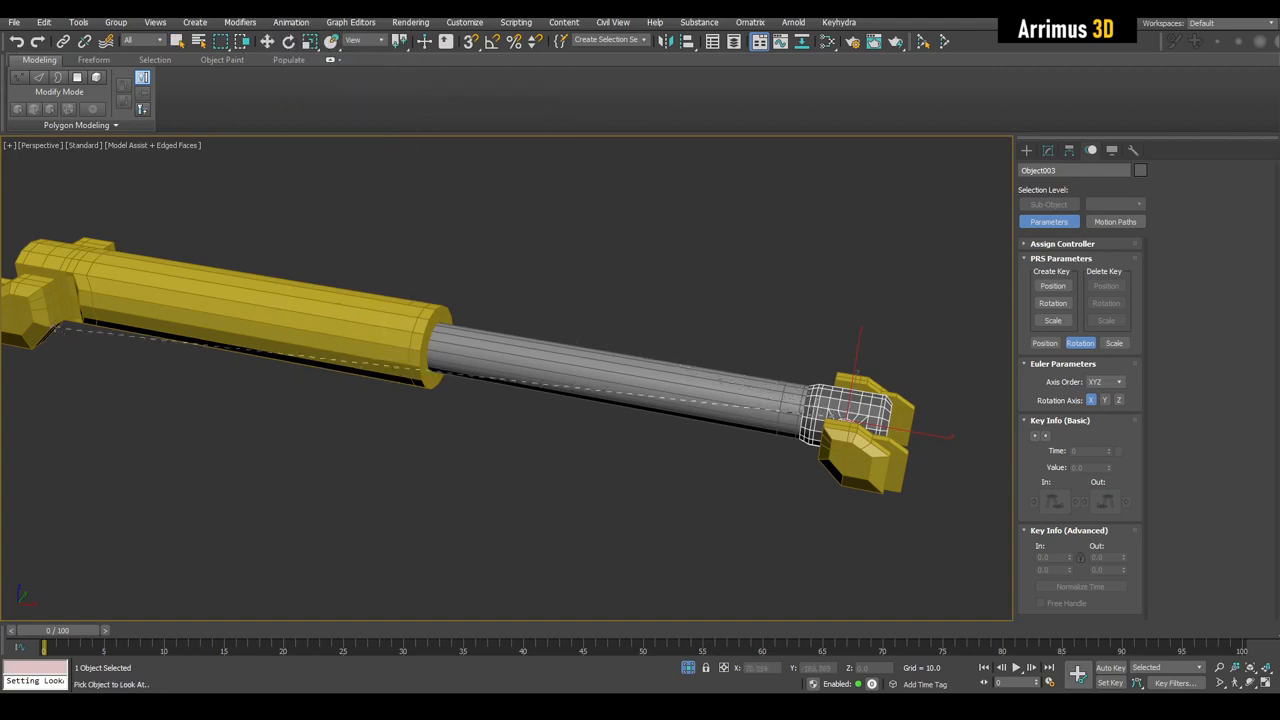
left_click(62, 313)
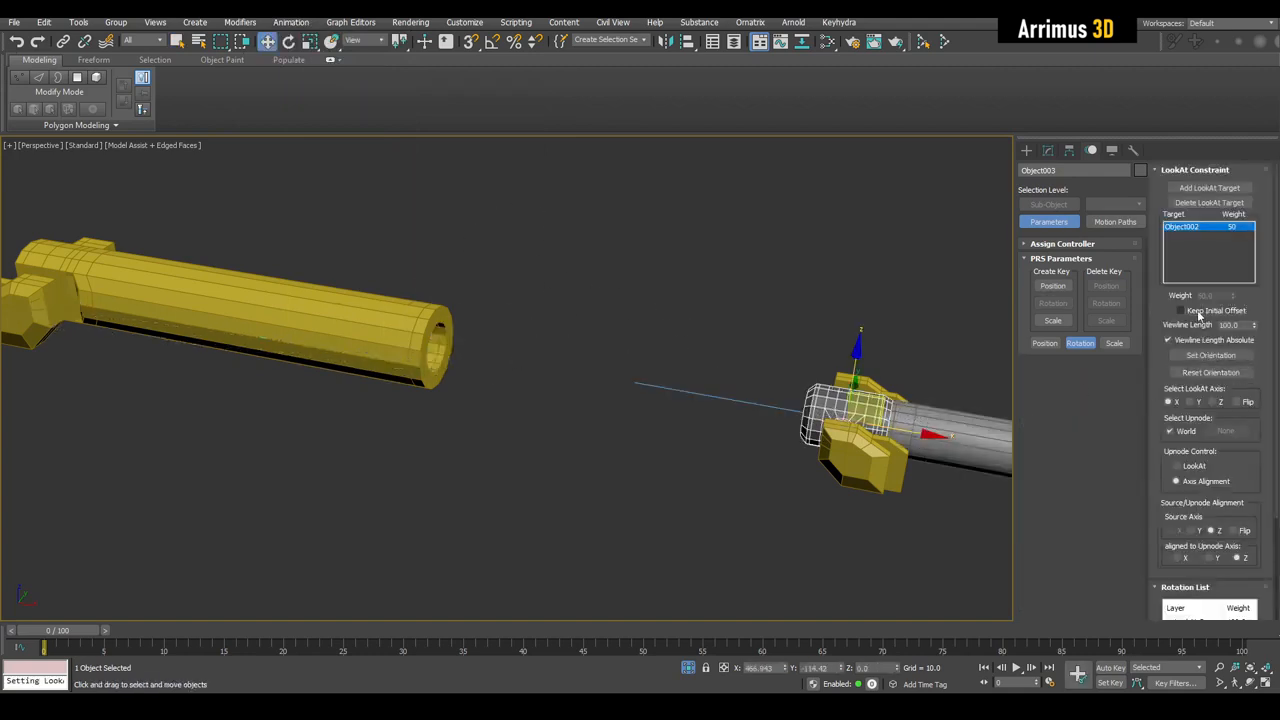
left_click(1181, 311)
Step: Temporarily move the rod-end parts to test the head's LookAt constraint, cancelling the move
scroll(750, 306, "down", 3)
middle_click_drag(774, 354, 821, 304, "alt")
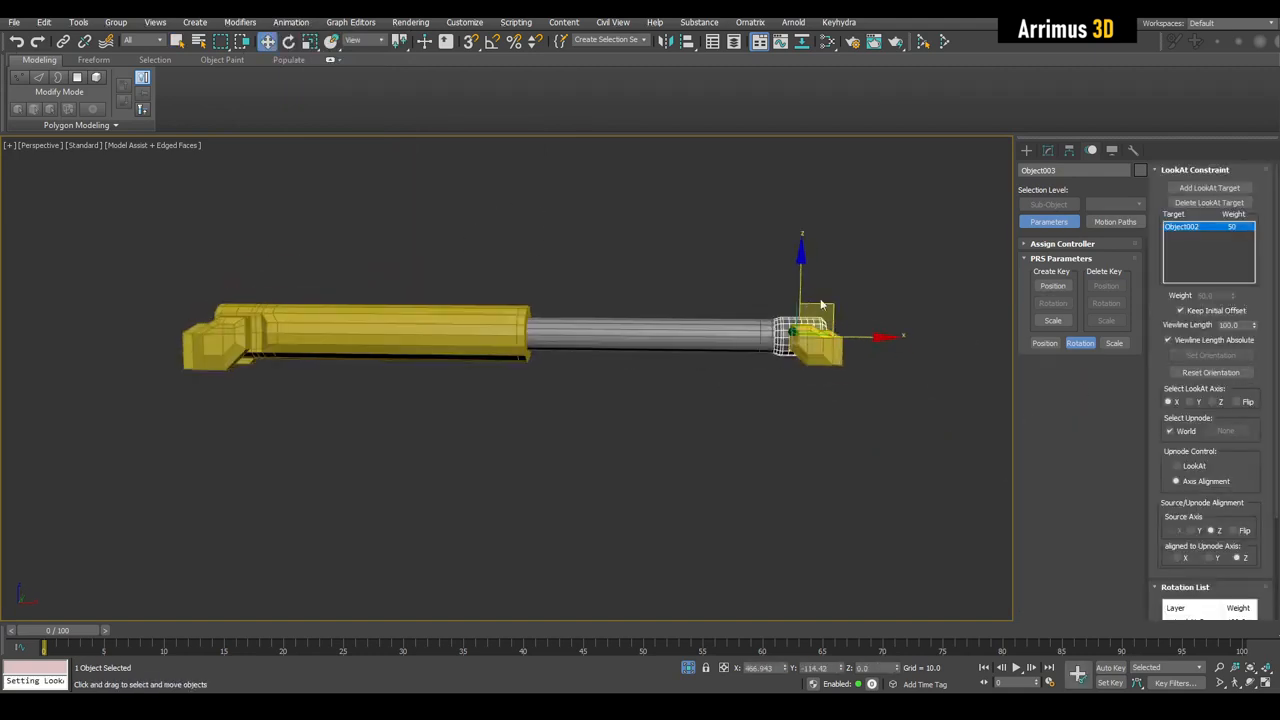
left_click_drag(828, 302, 854, 286)
right_click(854, 286)
middle_click_drag(854, 286, 757, 330, "alt")
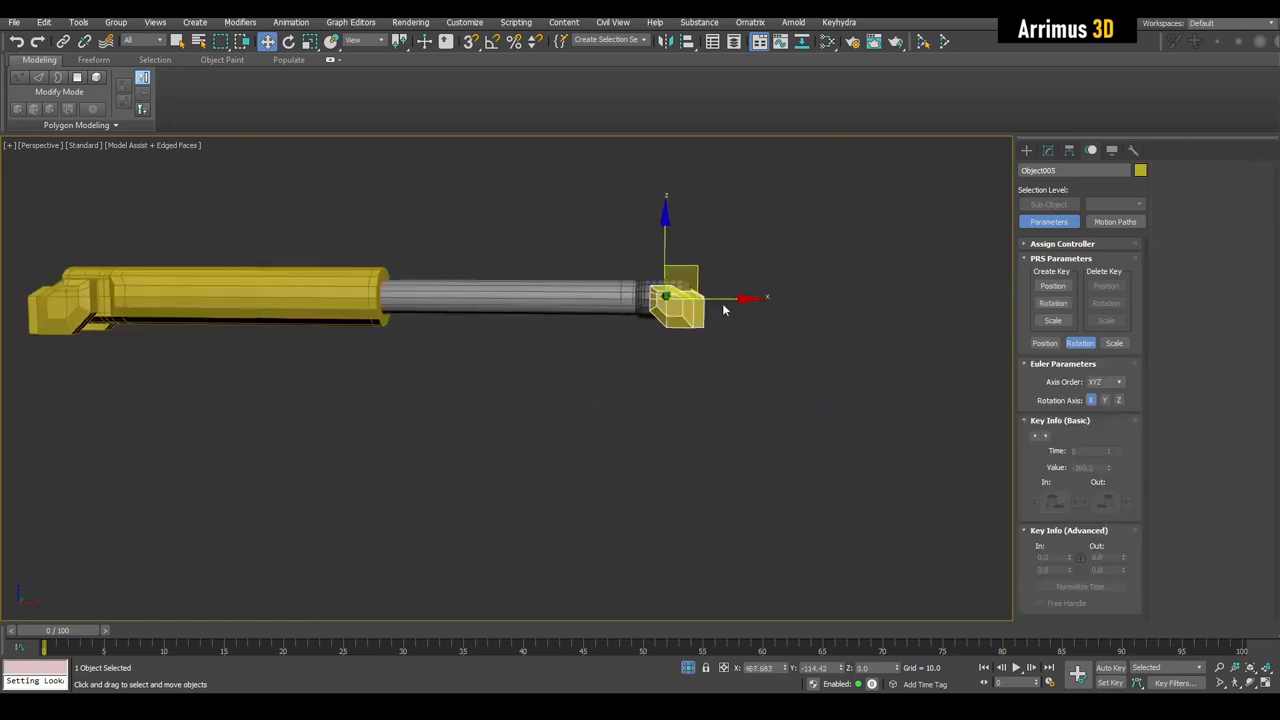
left_click_drag(722, 303, 734, 357)
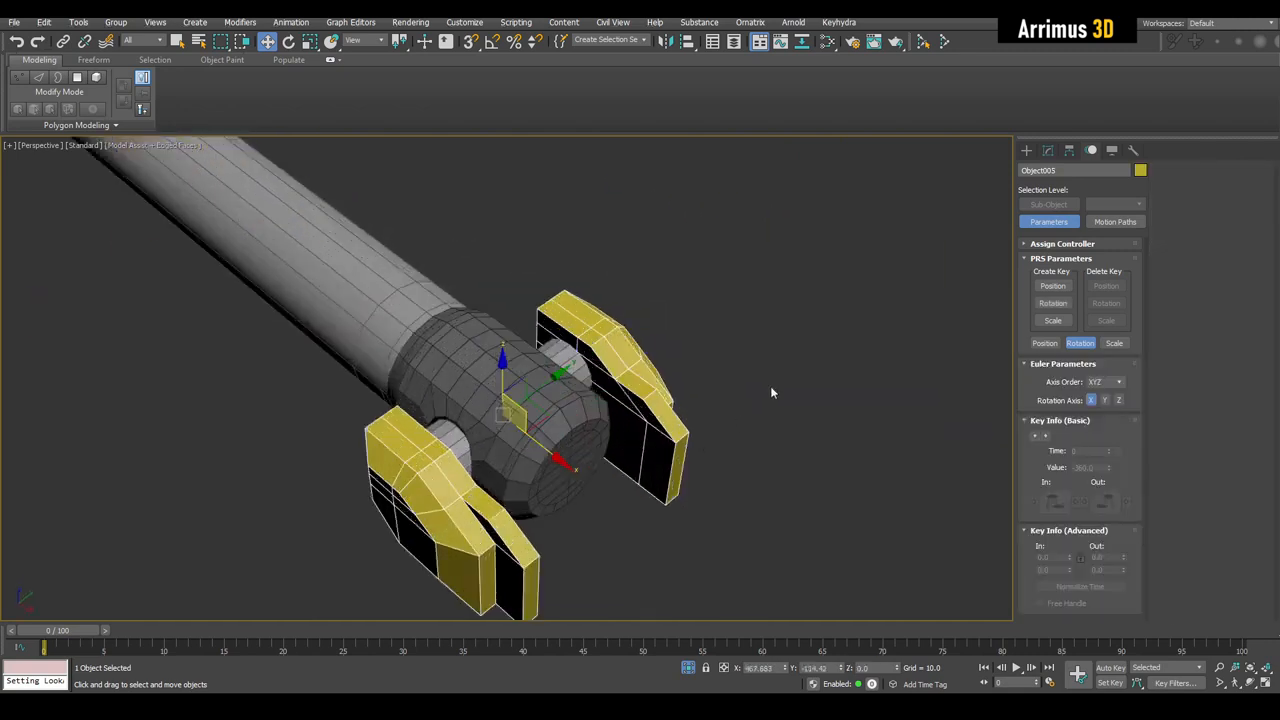
Step: Link the pin running through the head to the yellow bracket at the rod end as its parent
left_click(770, 392)
key("q")
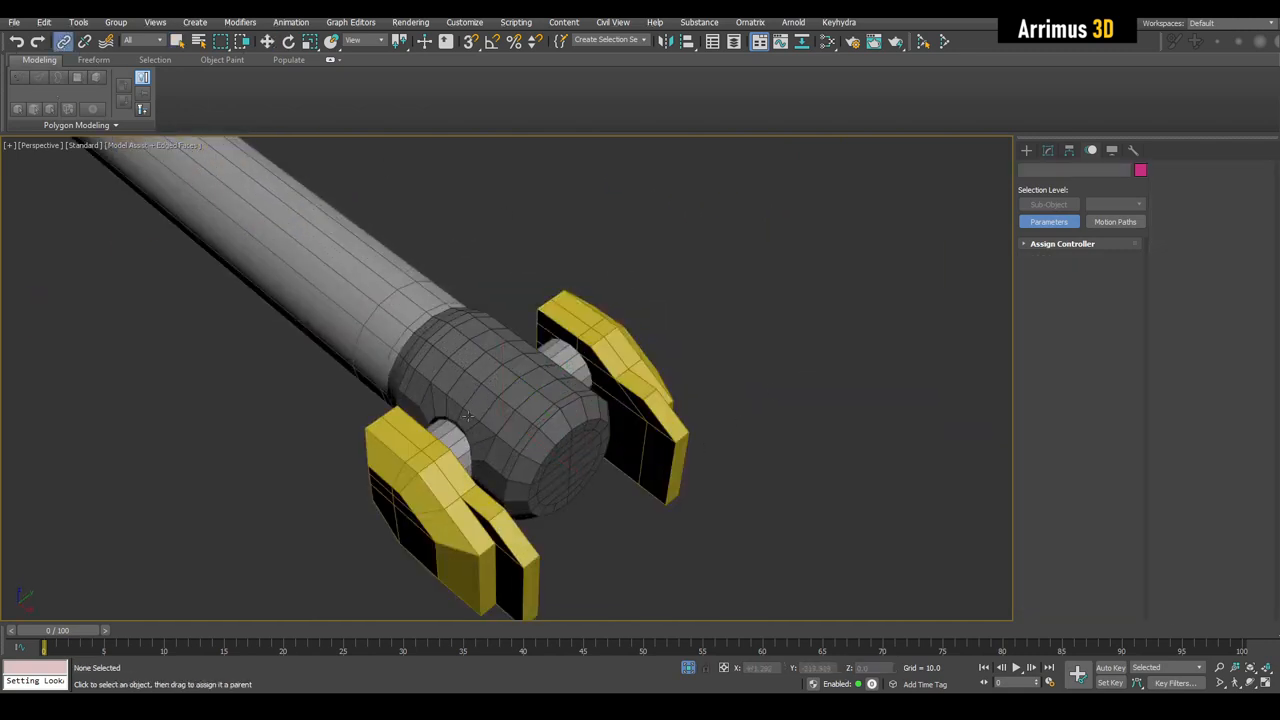
left_click_drag(448, 438, 434, 457)
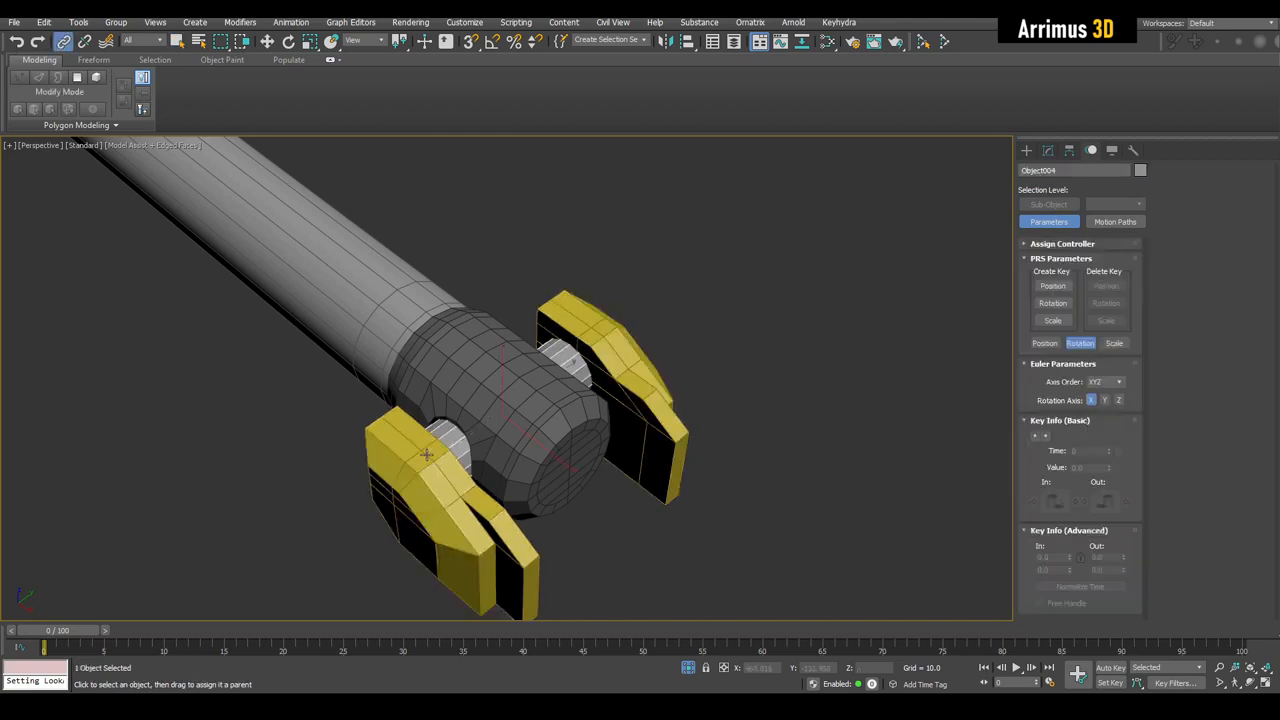
key("q")
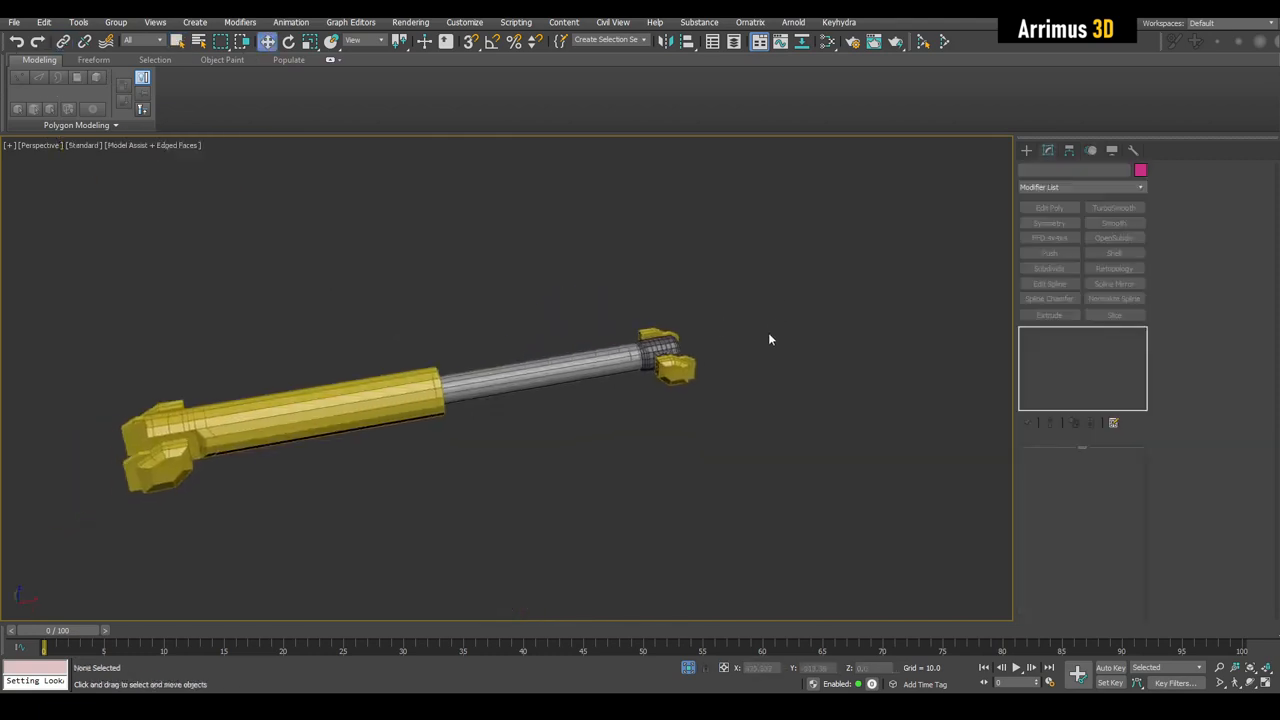
Step: Move the yellow rod-end bracket around to test the complete piston rig, cancel the move and clear the selection
left_click(720, 376)
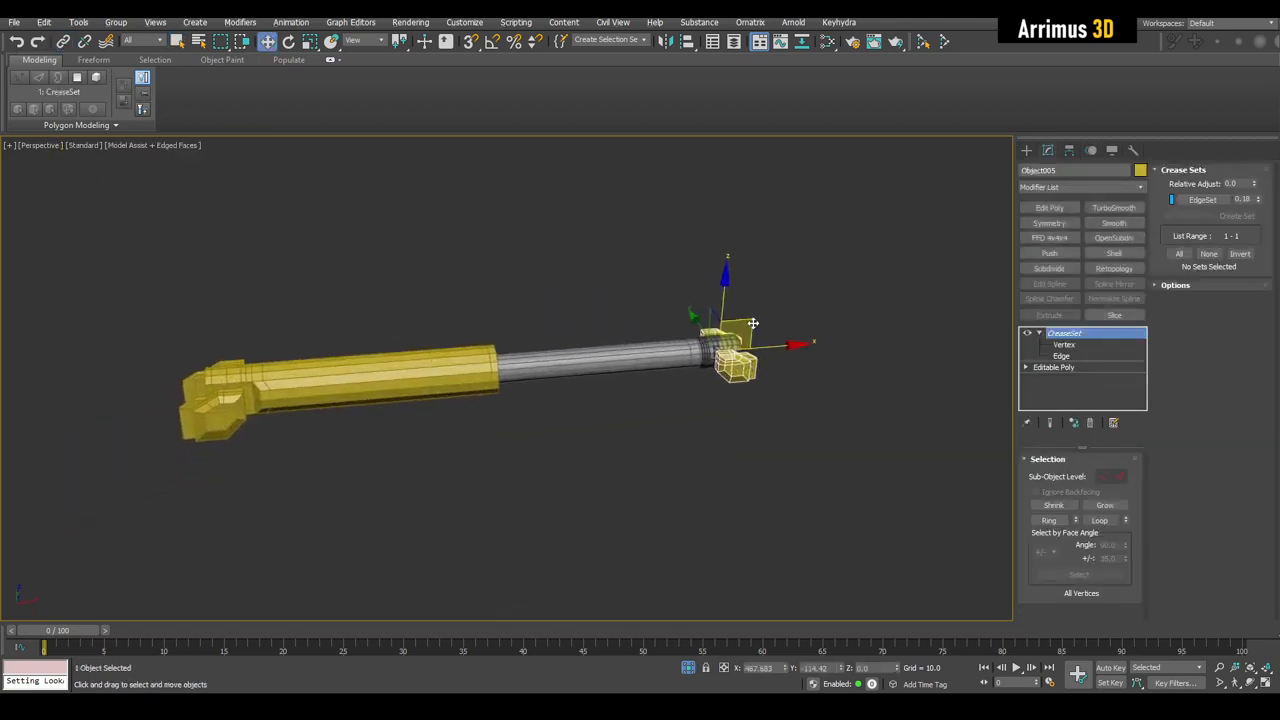
left_click_drag(753, 323, 676, 298)
right_click(676, 298)
key("q")
left_click(674, 416)
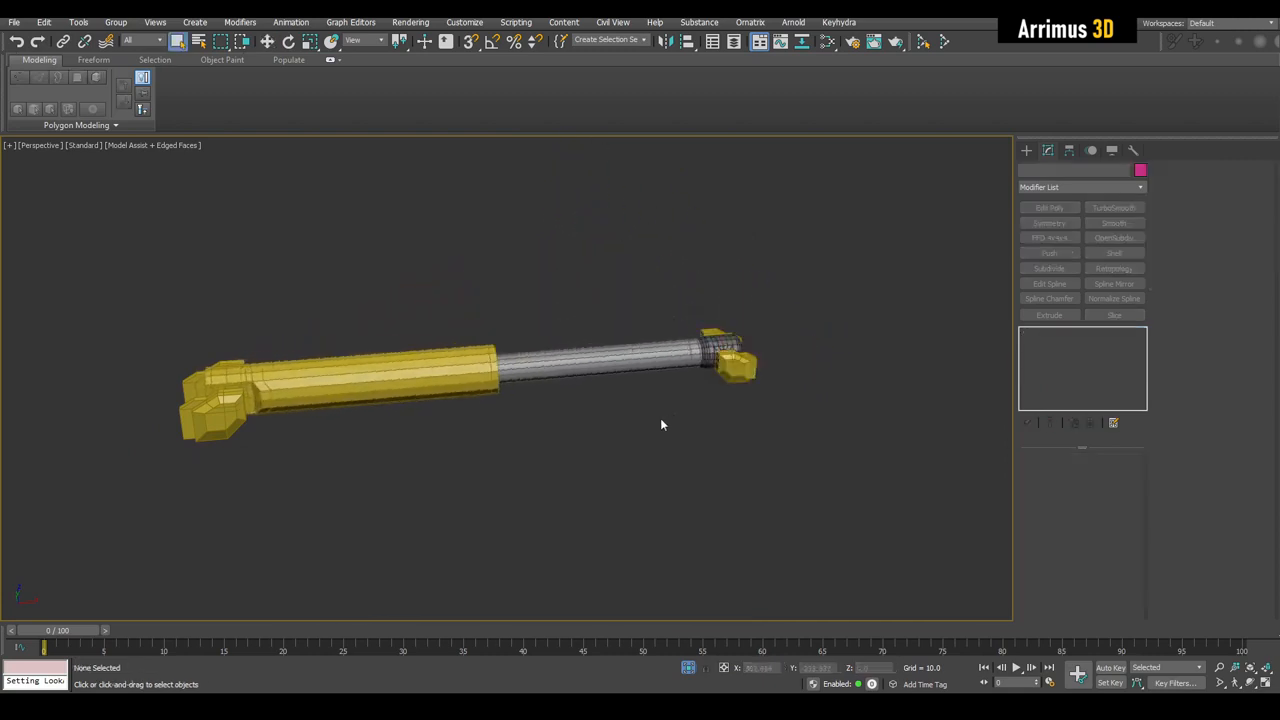
middle_click_drag(696, 417, 623, 340, "alt")
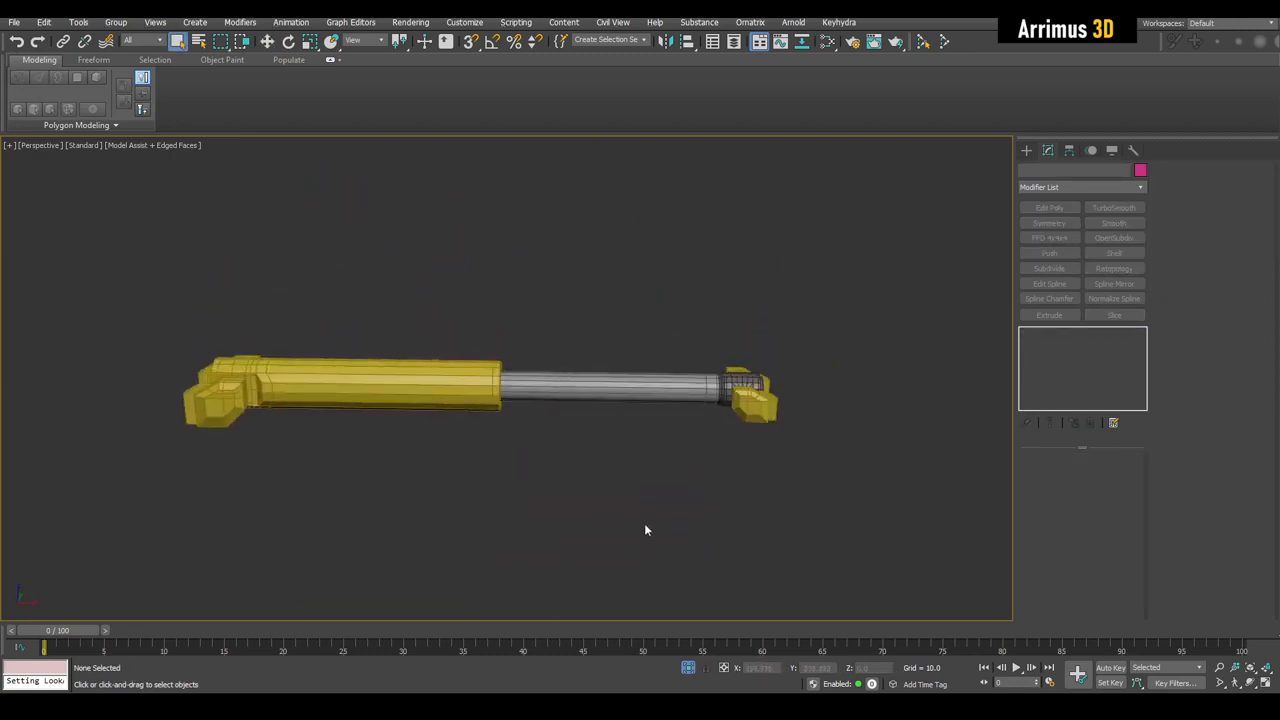